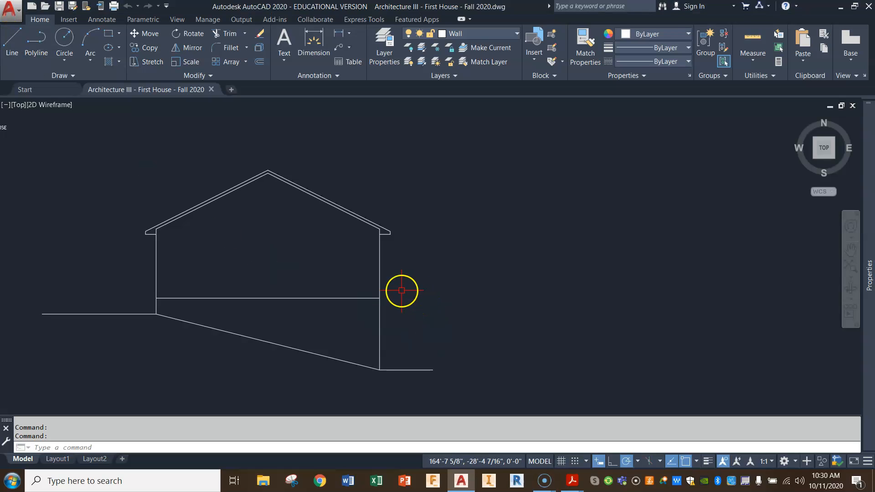
Draw a horizontal line extending the house's floor line from the right wall far out to the right.
left_click(11, 40)
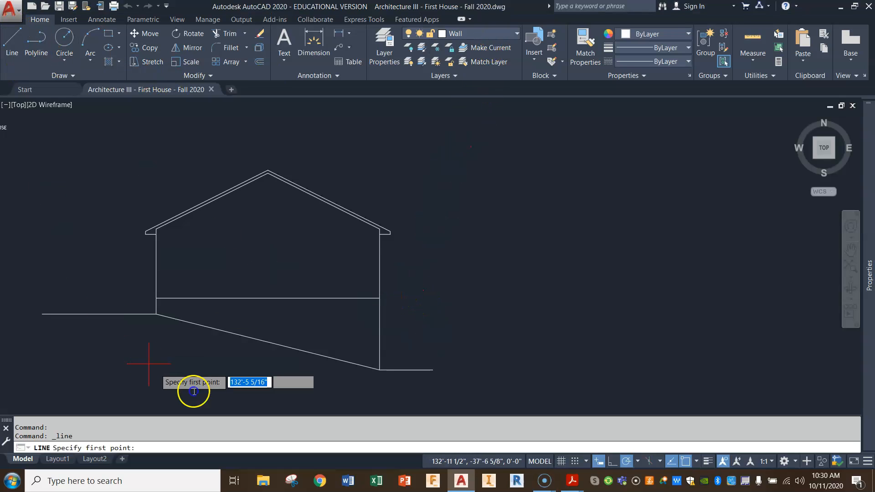
left_click(388, 297)
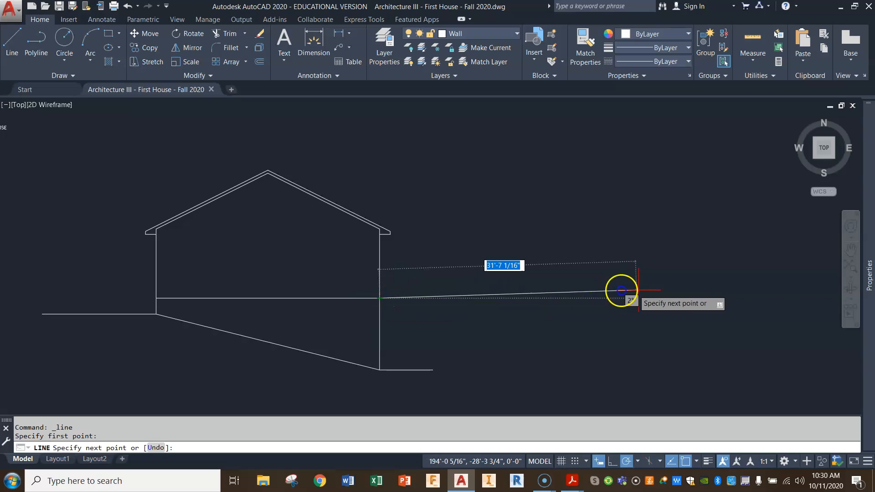
left_click(682, 299)
right_click(682, 299)
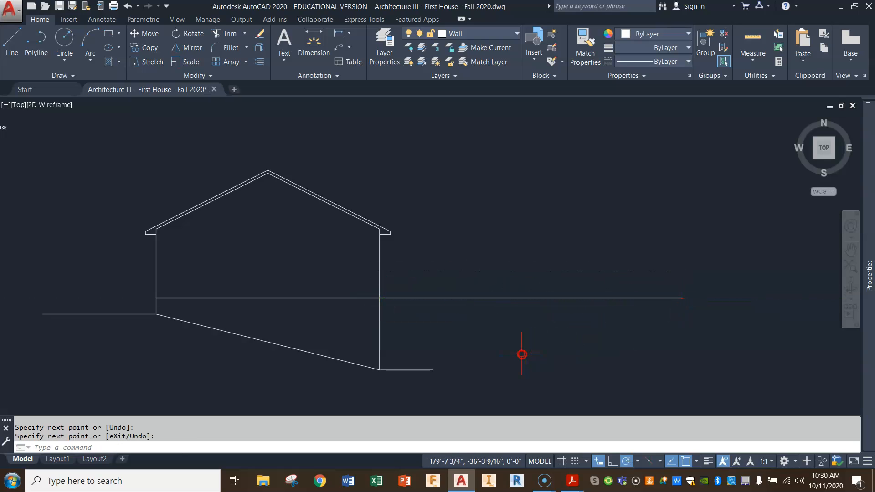
Draw a horizontal line about 31 feet long from the lower ground line's right end, finishing directly below the extended floor line's end.
key("Return")
left_click(431, 370)
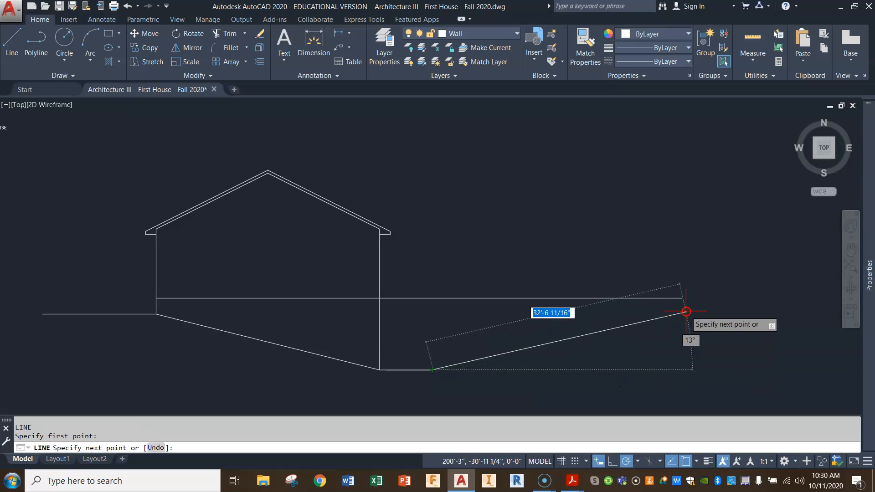
left_click(680, 369)
right_click(543, 371)
middle_click_drag(561, 352, 495, 339)
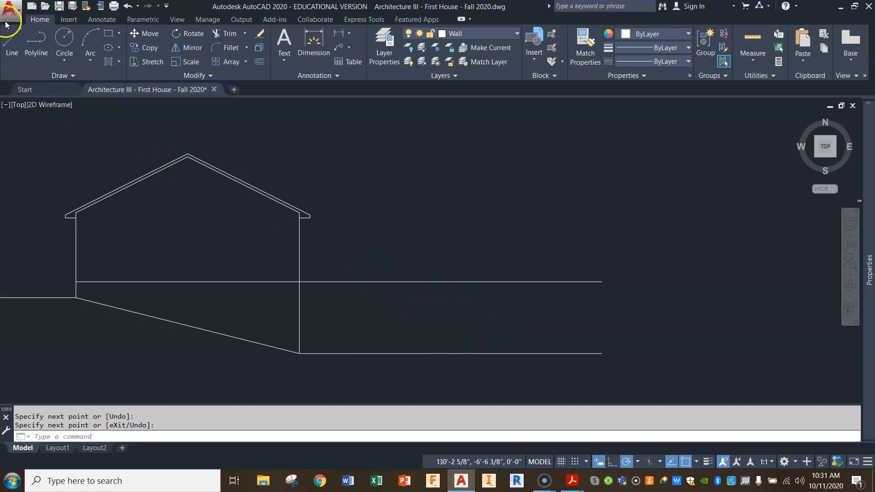
Try to draw a wall line upward from the extended ground line, and undo it.
left_click(16, 44)
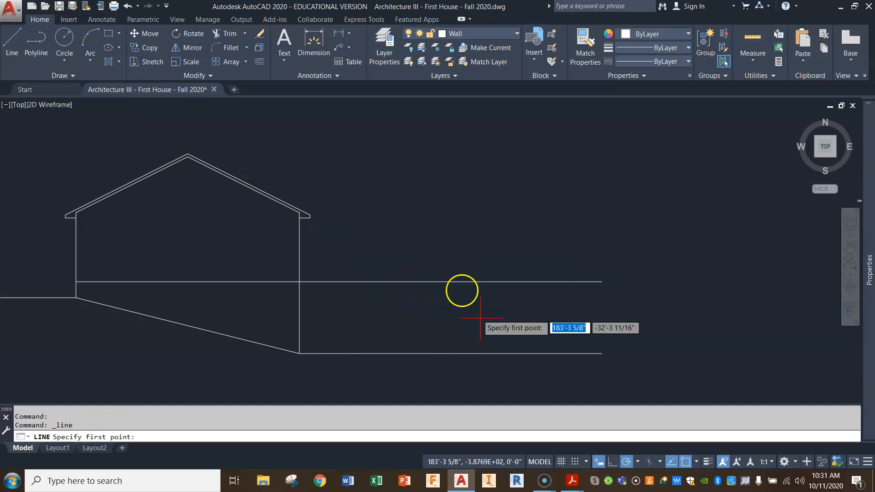
left_click(521, 354)
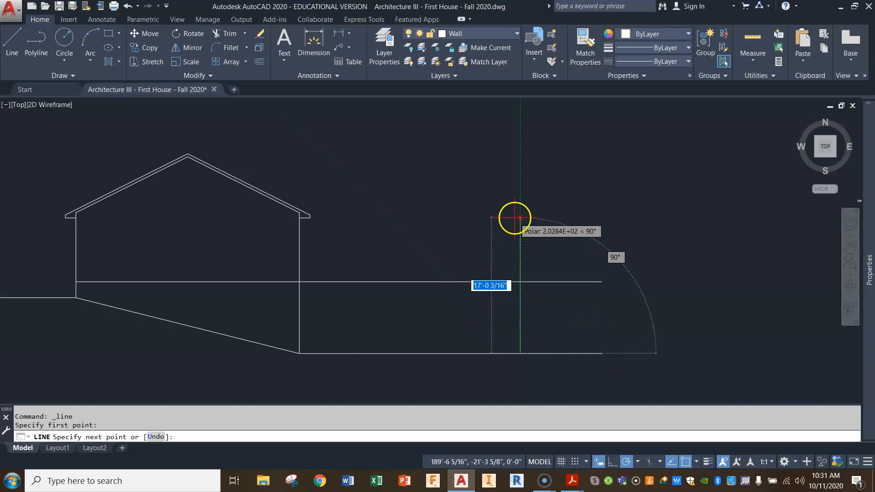
left_click(514, 171)
key("Return")
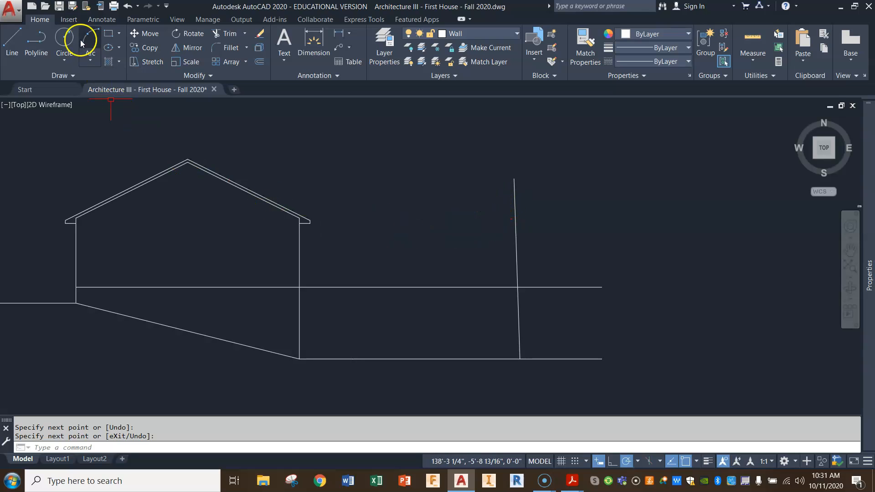
left_click(127, 6)
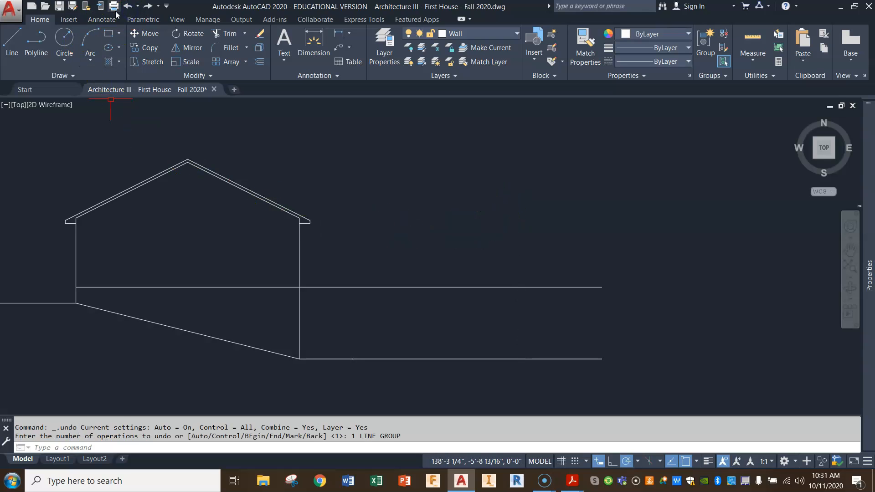
Draw a vertical wall line about 20.5 feet tall up from the extended ground line, crossing the extended floor line.
left_click(16, 39)
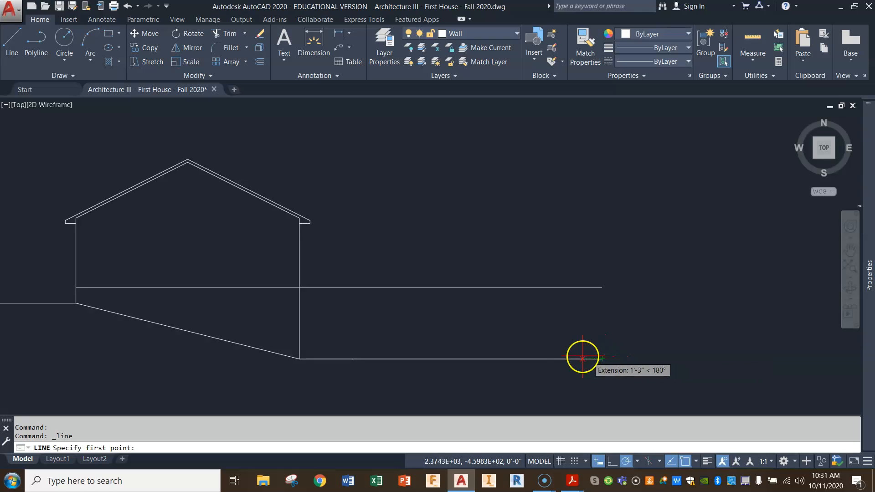
left_click(547, 358)
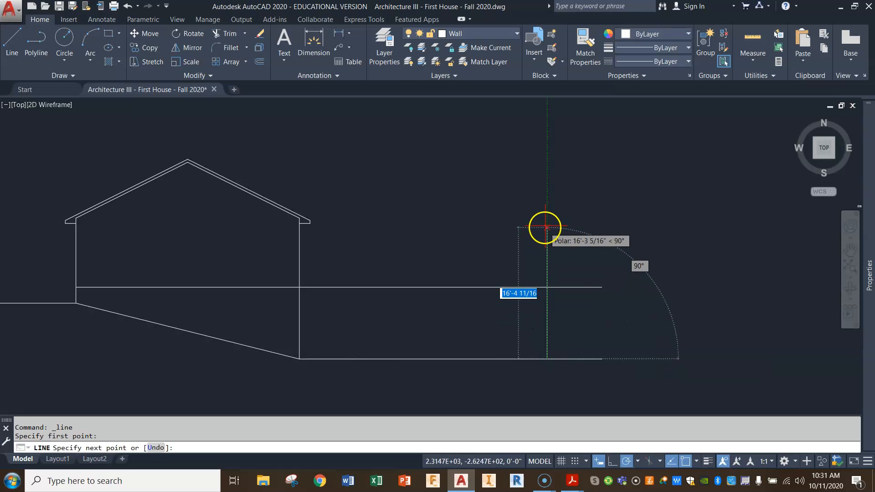
left_click(547, 194)
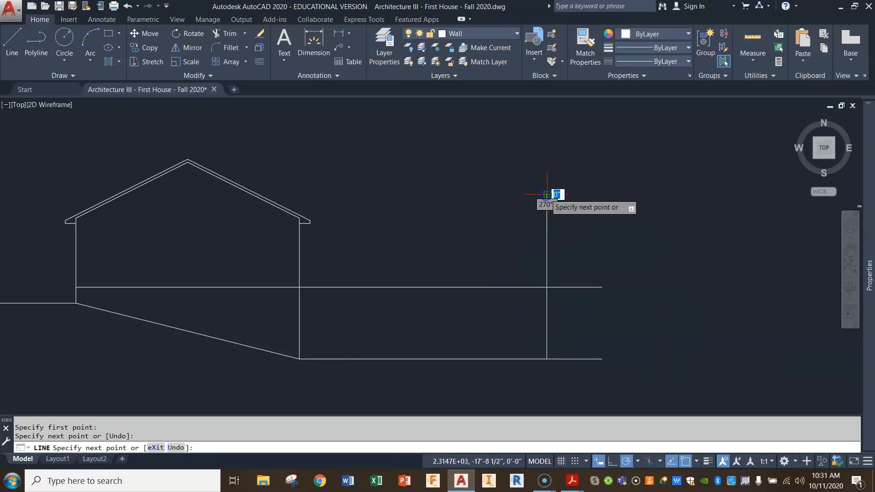
key("Return")
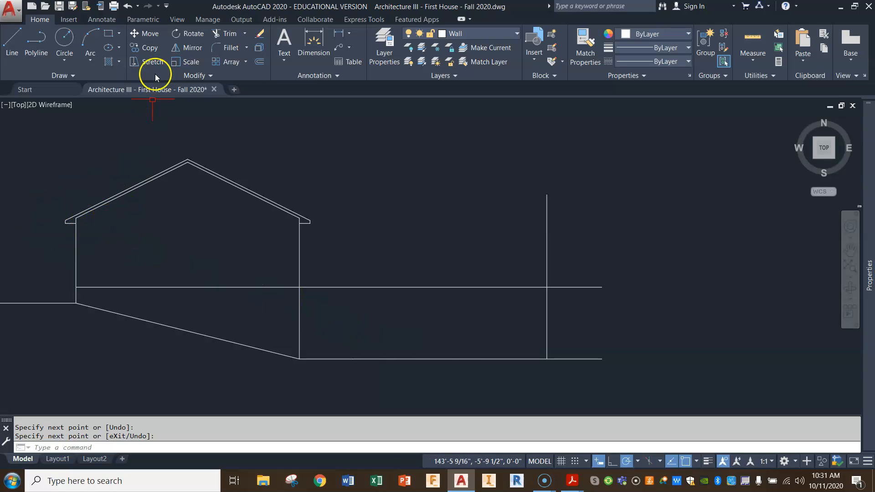
Copy the left roof slope and eave lines from the house's left wall horizontally onto the new vertical wall line.
left_click(147, 48)
left_click(47, 231)
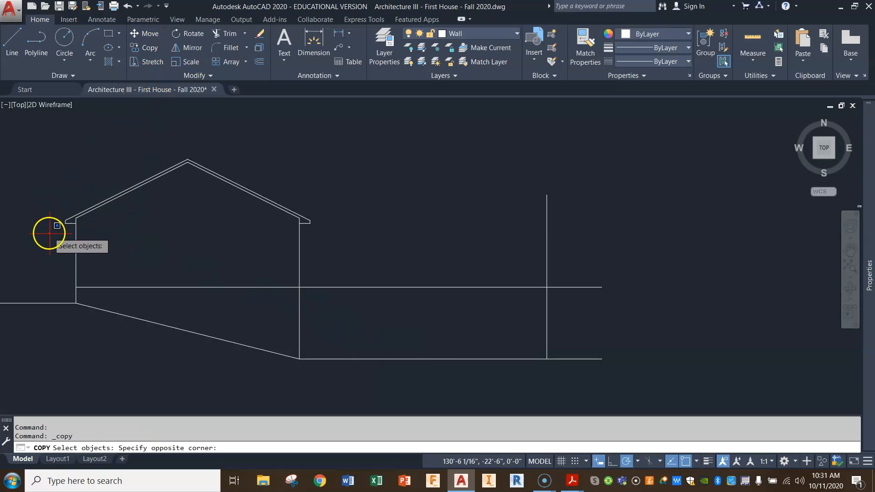
left_click(120, 181)
left_click(102, 195)
left_click(92, 213)
key("Return")
left_click(74, 262)
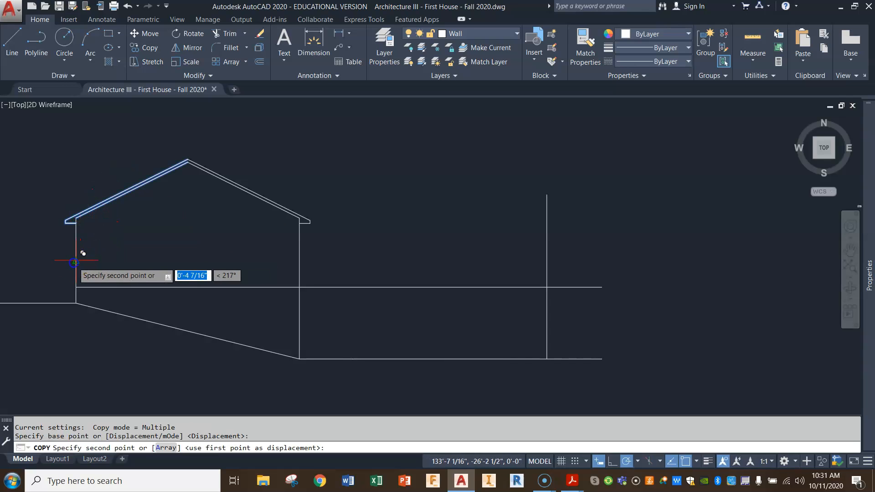
left_click(547, 260)
key("Return")
Shorten the new wall line so its upper end meets the lower line of the copied roof.
scroll(595, 245, "up", 5)
middle_click_drag(456, 178, 462, 221)
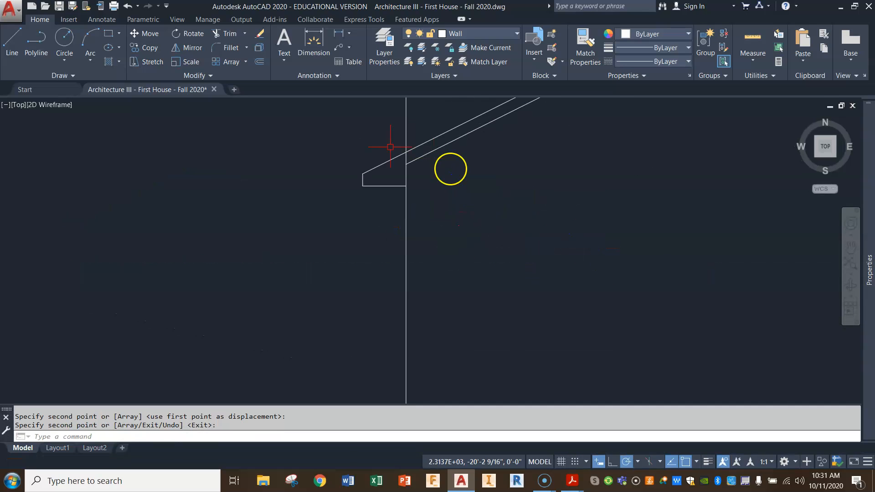
middle_click_drag(405, 180, 399, 201)
middle_click_drag(404, 138, 409, 150)
left_click(409, 150)
right_click(407, 134)
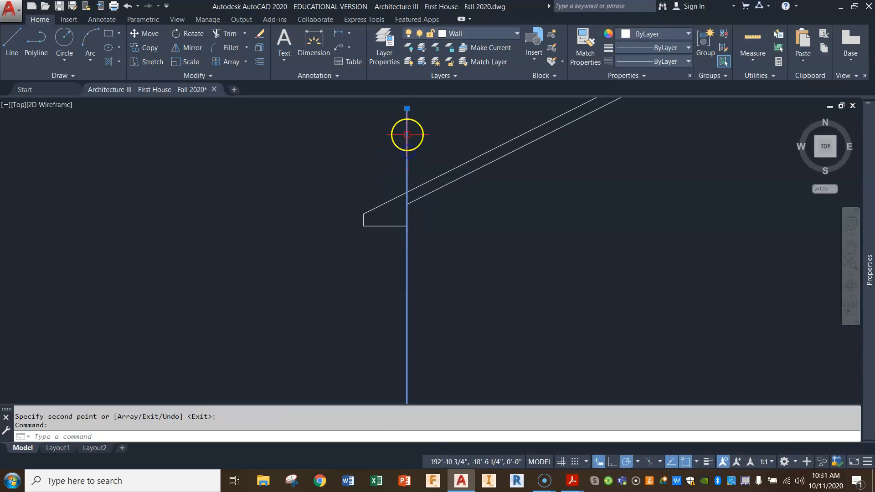
left_click_drag(408, 109, 407, 205)
left_click(407, 205)
mouse_move(407, 205)
key("Escape")
Offset the extended ground line 8 inches downward.
scroll(488, 236, "down", 4)
mouse_move(611, 264)
middle_mouse_down()
mouse_move(596, 255)
mouse_move(567, 129)
middle_mouse_up()
middle_click_drag(504, 313, 502, 242)
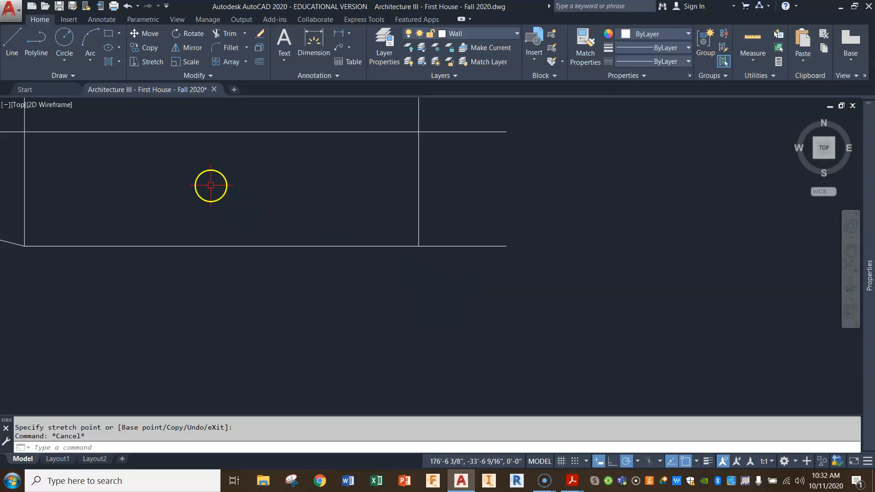
left_click(258, 62)
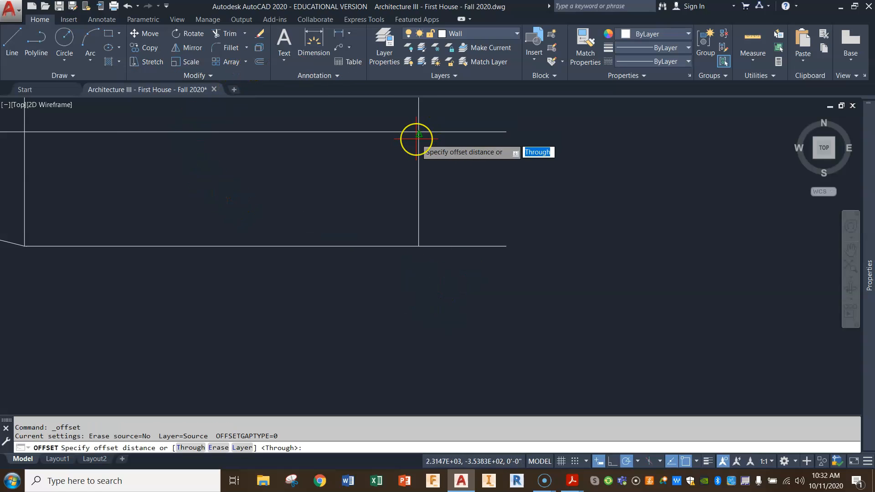
type("8")
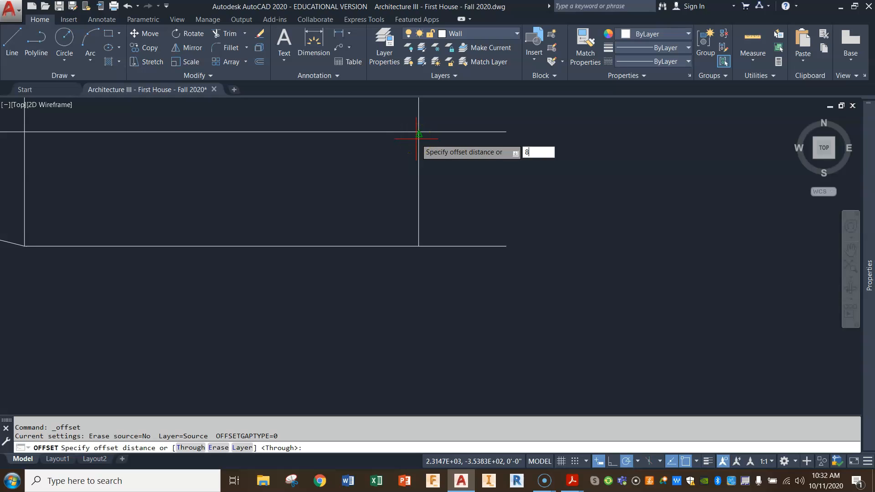
key("Return")
left_click(448, 245)
left_click(454, 292)
key("Return")
Examine the basement foundation plan's notes and labels for the concrete footing and CMU wall sizes.
scroll(447, 237, "up", 4)
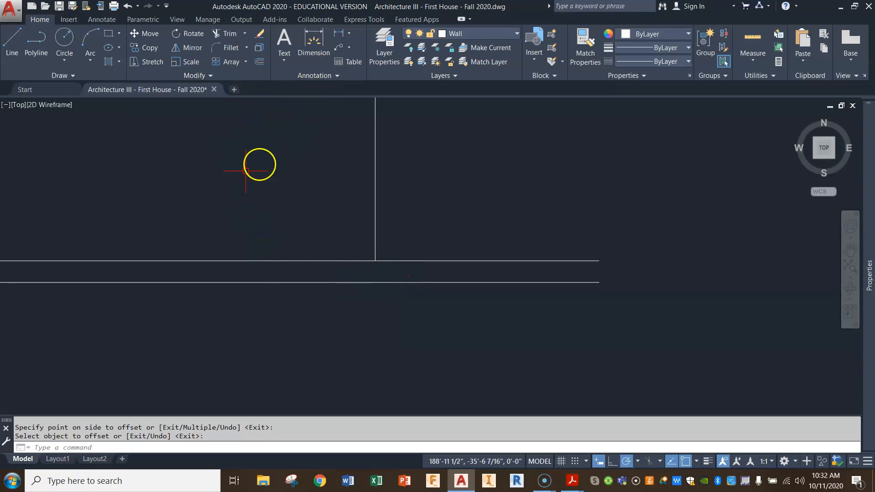
scroll(246, 171, "down", 5)
middle_click_drag(167, 172, 703, 252)
scroll(707, 293, "down", 2)
scroll(413, 246, "up", 3)
scroll(412, 247, "up", 4)
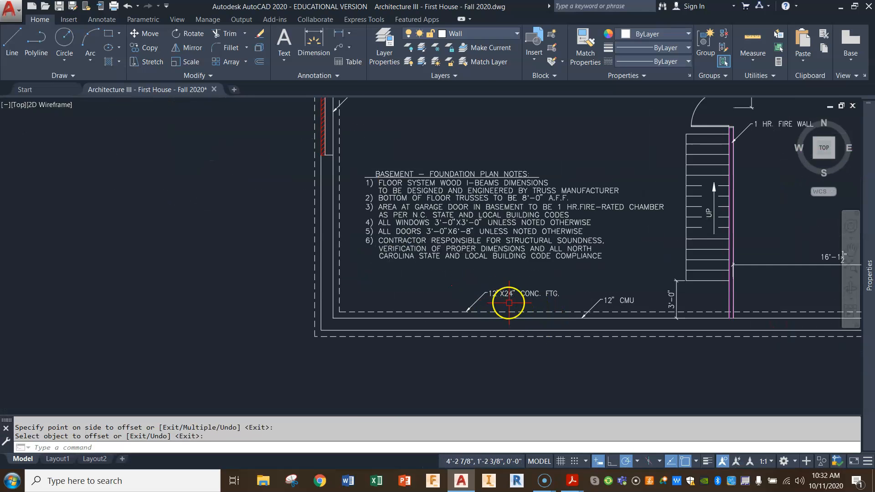
scroll(604, 306, "down", 2)
middle_click_drag(756, 310, 338, 303)
middle_click_drag(610, 311, 173, 224)
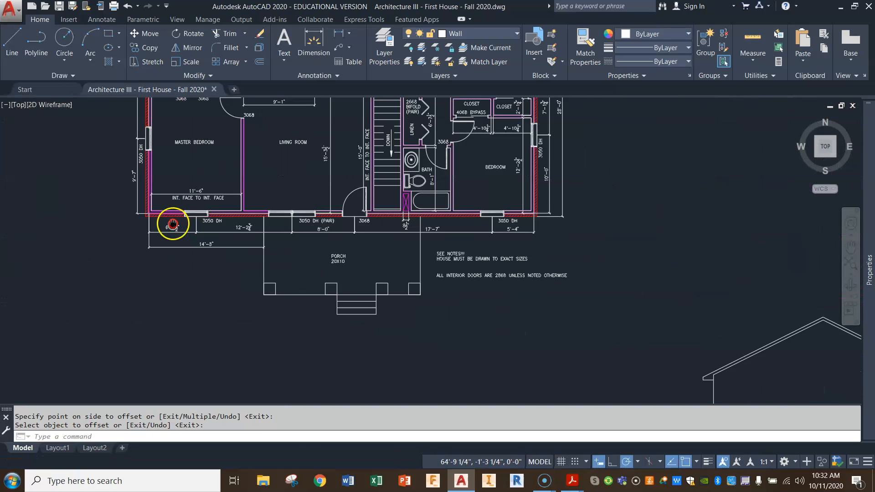
middle_click_drag(645, 324, 286, 131)
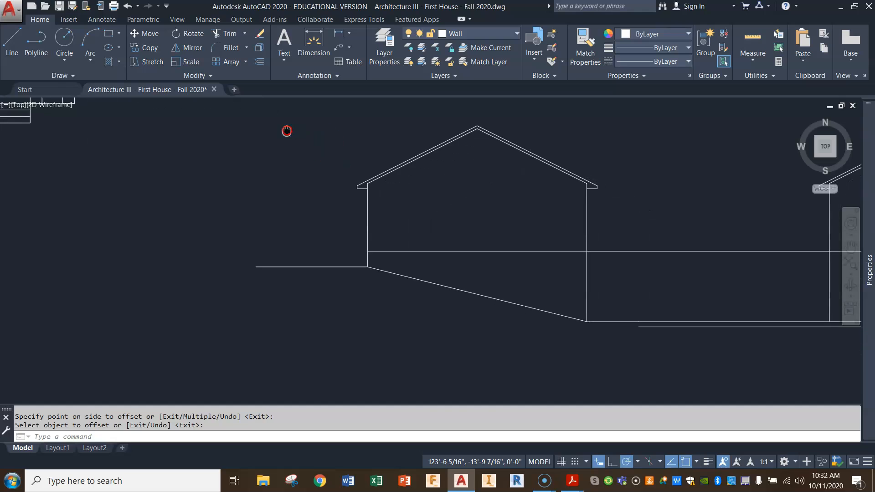
middle_click_drag(694, 303, 475, 307)
Offset the lower of the two ground lines another 8 inches downward.
scroll(633, 315, "up", 3)
mouse_move(633, 316)
middle_mouse_down()
mouse_move(491, 283)
mouse_move(494, 295)
mouse_move(465, 272)
middle_mouse_up()
left_click(263, 61)
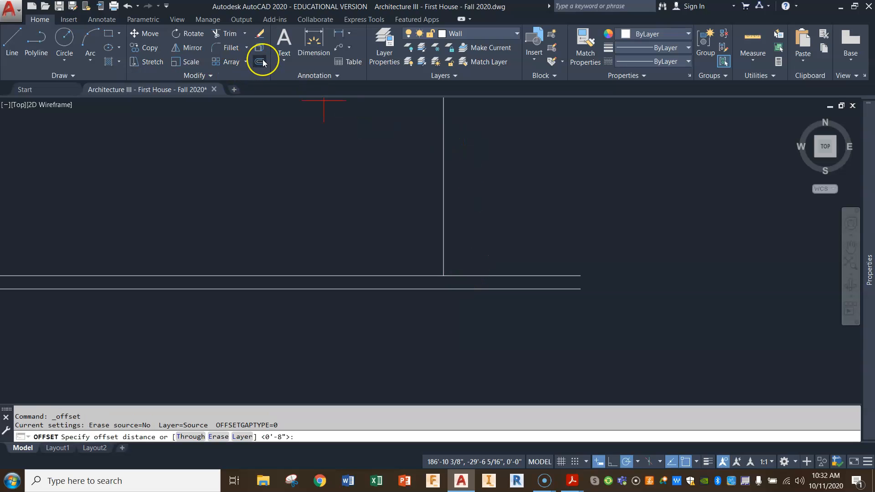
type("8")
key("Return")
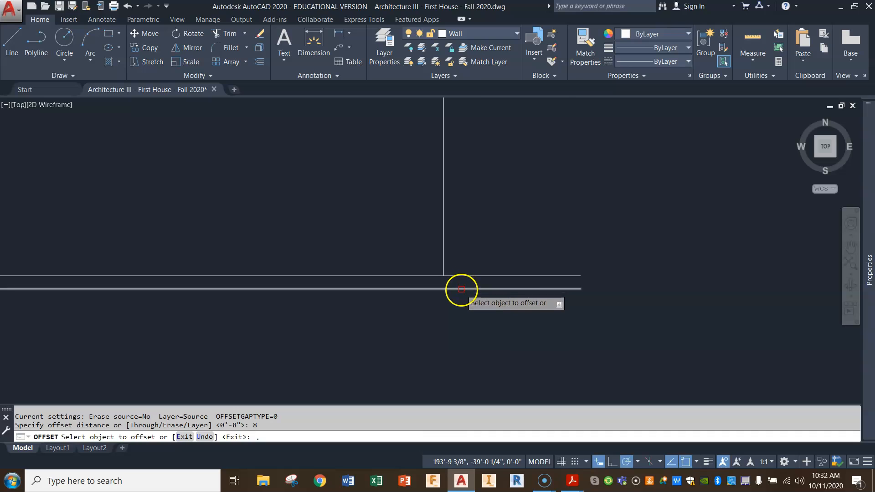
left_click(263, 65)
key("Return")
left_click(472, 289)
left_click(479, 325)
Examine the existing wall section detail for the footing, CMU wall and floor construction.
scroll(512, 312, "down", 4)
middle_click_drag(681, 313, 492, 313)
scroll(671, 241, "up", 6)
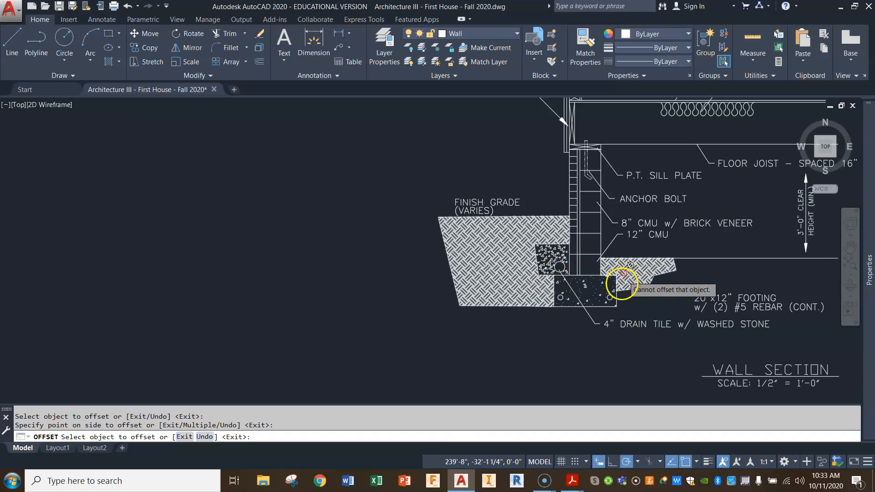
scroll(483, 318, "down", 6)
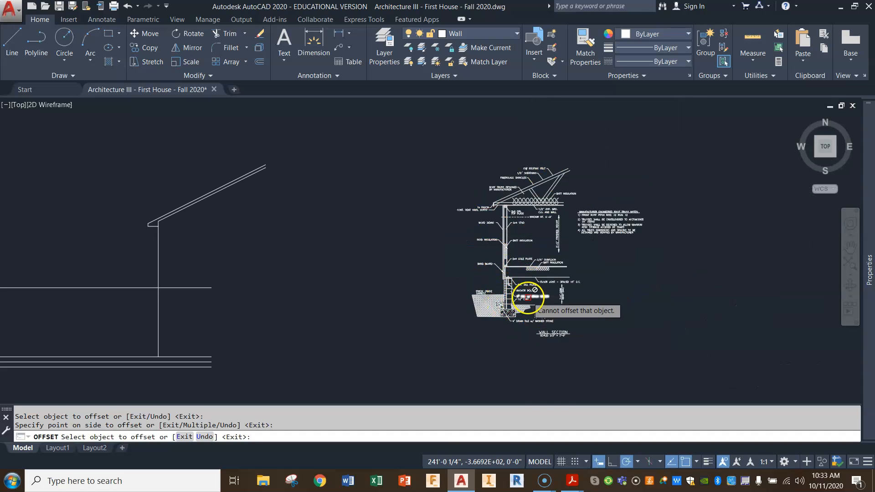
mouse_move(322, 295)
middle_mouse_down()
mouse_move(337, 307)
mouse_move(430, 312)
middle_mouse_up()
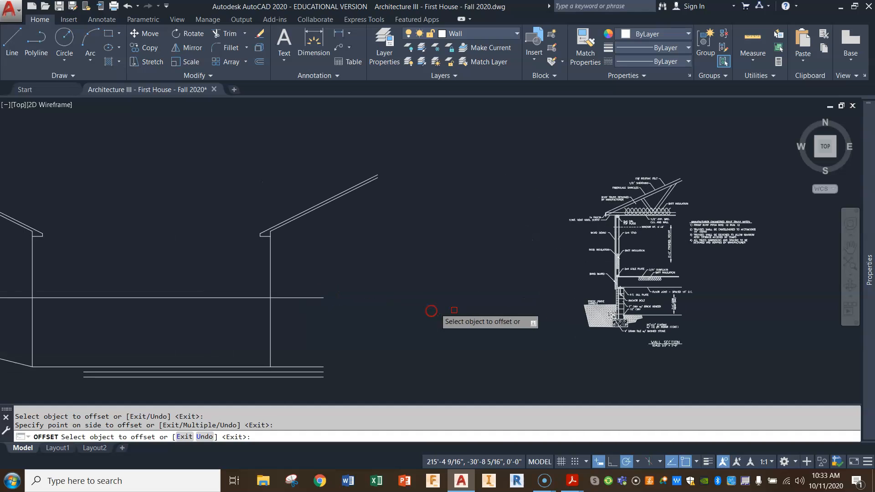
middle_click_drag(684, 272, 535, 290)
scroll(535, 290, "up", 2)
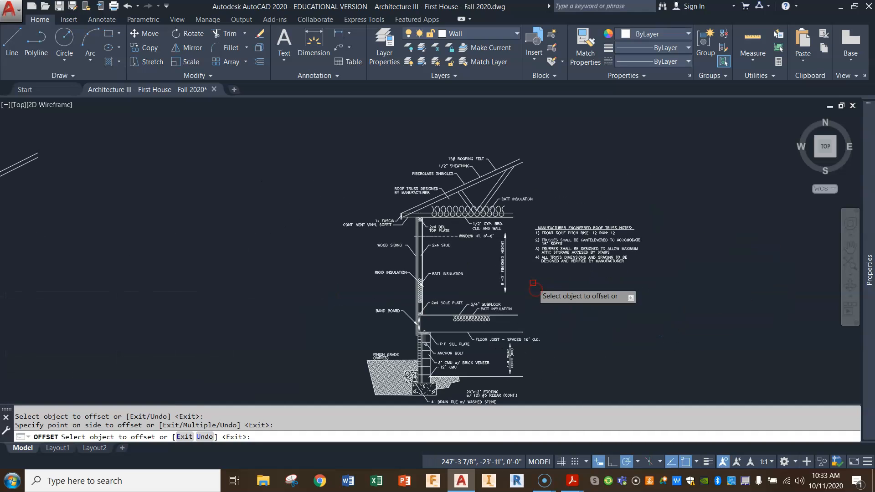
scroll(533, 283, "down", 2)
middle_click_drag(323, 289, 539, 219)
Offset the vertical wall line 12 inches to the right to form the foundation wall thickness.
scroll(334, 312, "up", 2)
scroll(403, 337, "up", 2)
scroll(358, 335, "up", 2)
middle_click_drag(358, 335, 392, 301)
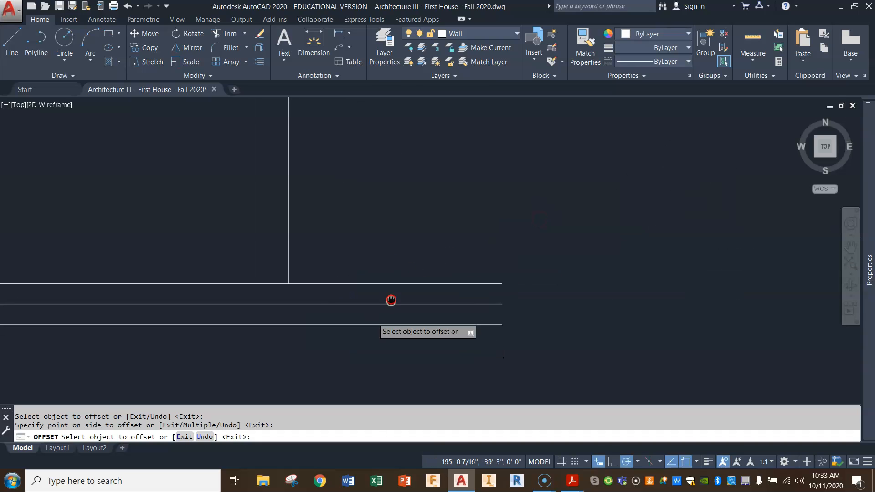
left_click(12, 42)
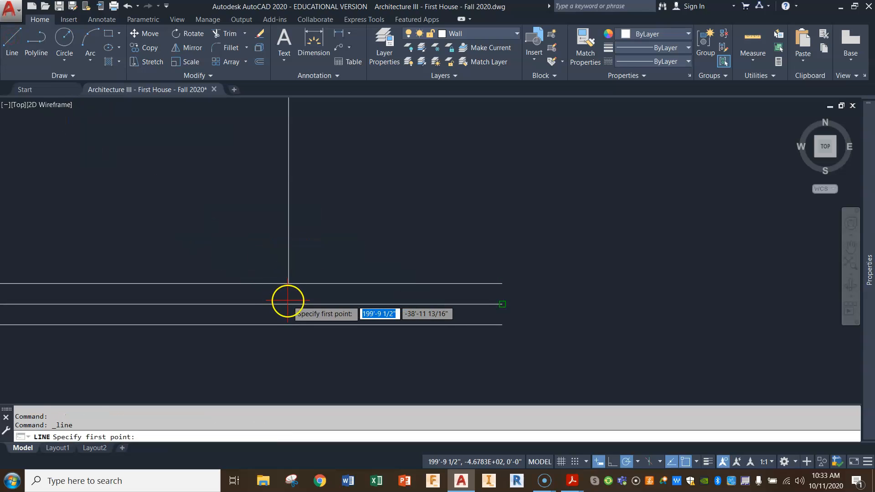
left_click(260, 62)
key("Return")
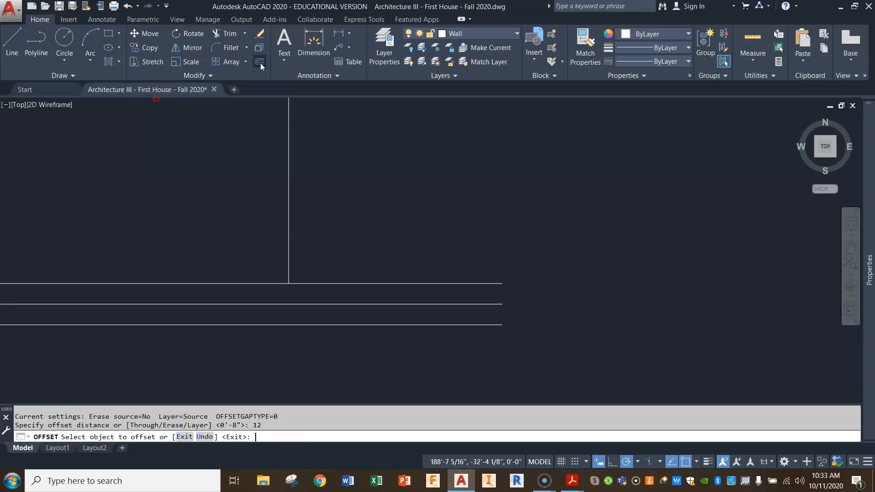
left_click(288, 231)
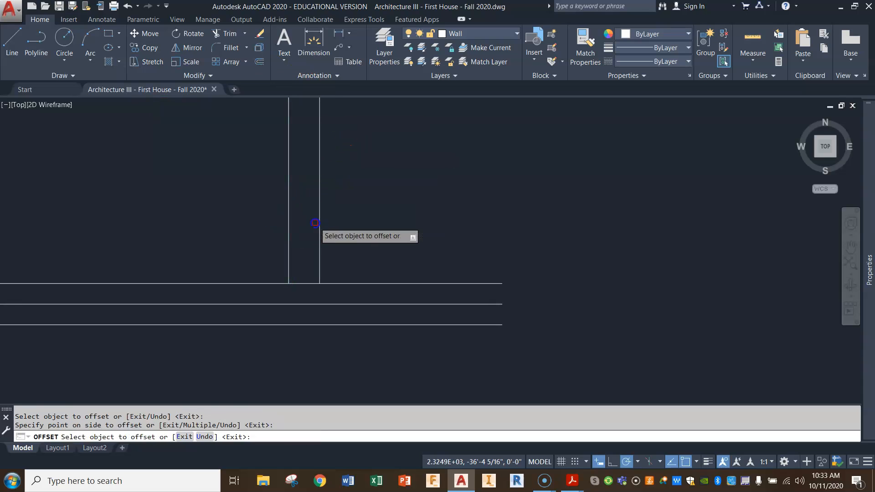
left_click(380, 221)
right_click(455, 242)
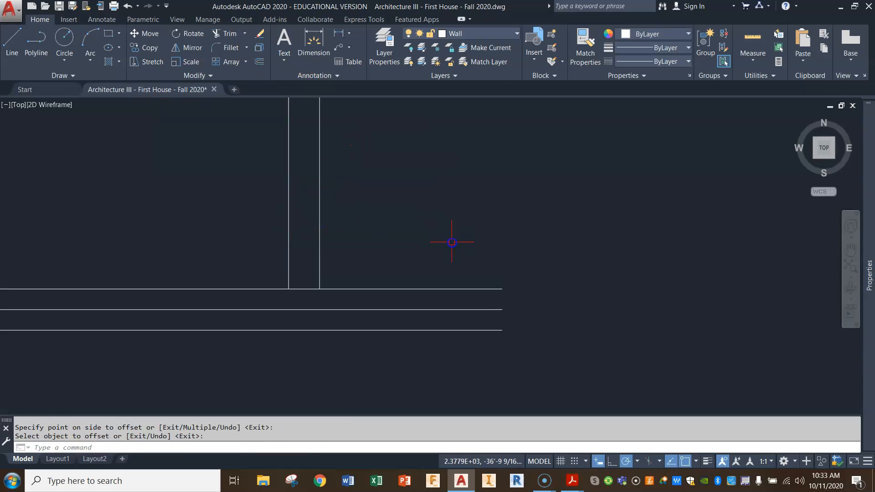
Stretch the lower ends of both vertical foundation wall lines down to the middle of the three horizontal lines.
left_click(290, 227)
left_click(289, 289)
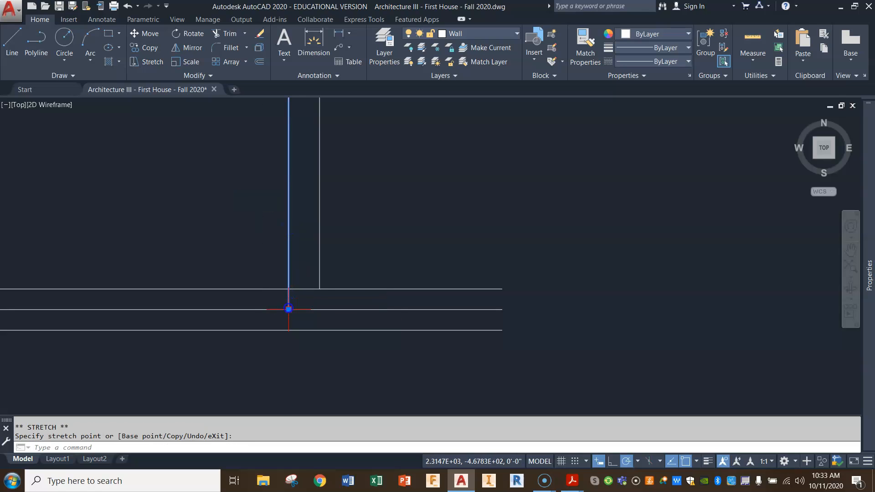
left_click(317, 280)
left_click(320, 273)
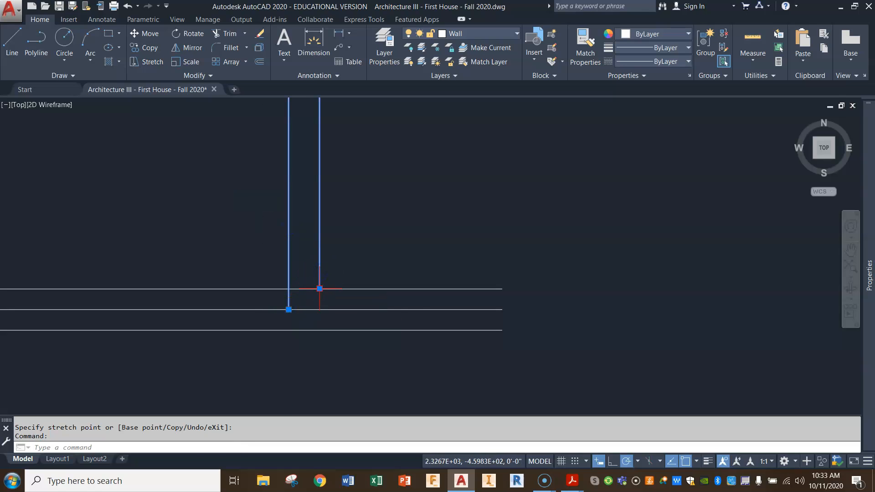
left_click(320, 289)
left_click(319, 310)
key("Escape")
key("Escape")
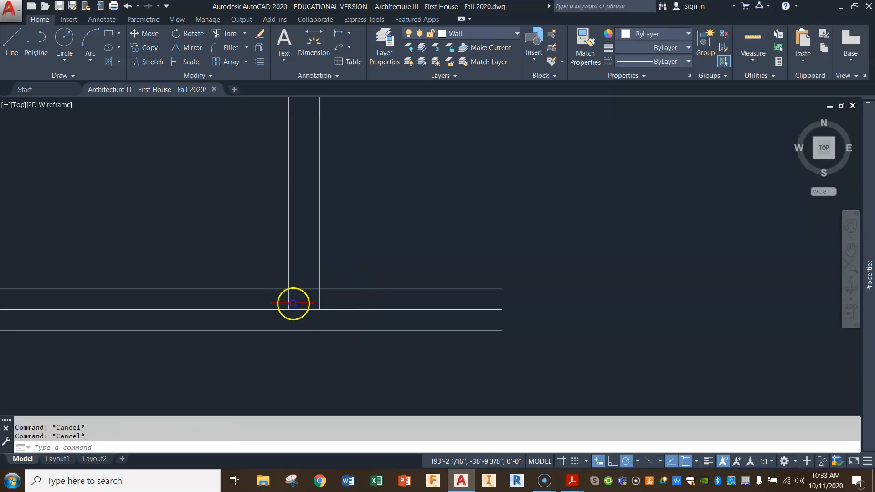
Draw the footing's left end line between the two lowest horizontal lines, 6 inches outside the left wall line.
left_click(14, 41)
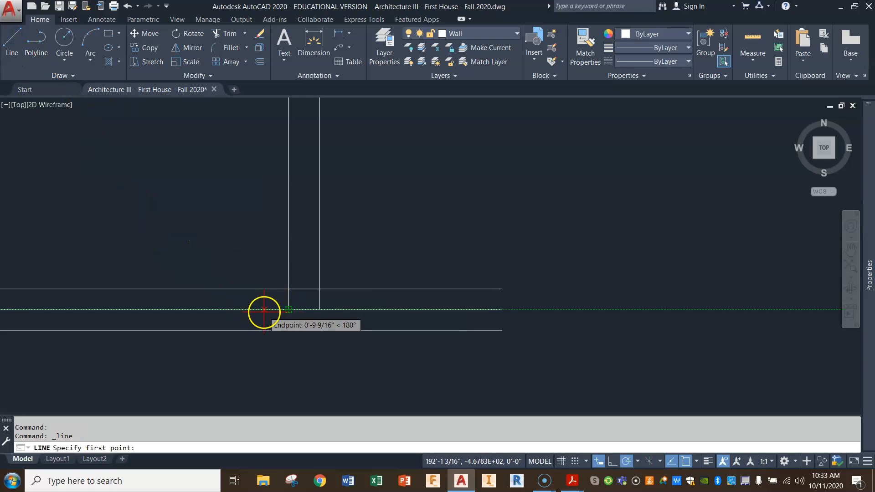
type("6")
key("Return")
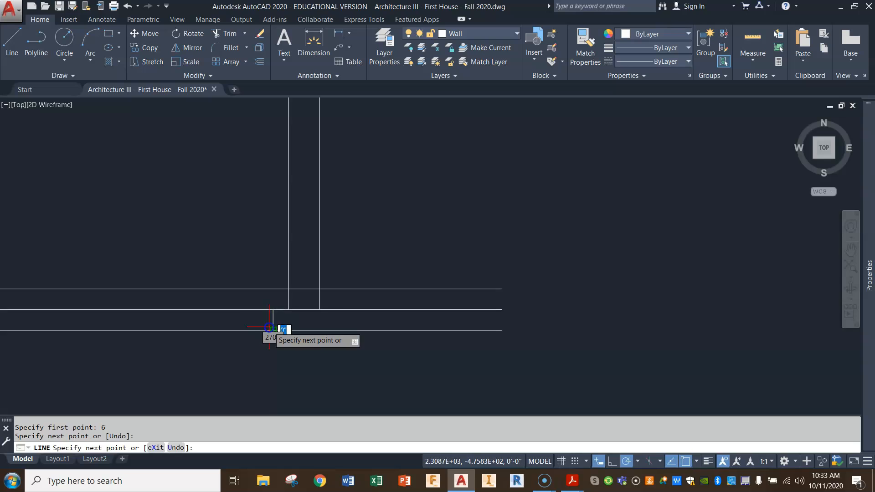
right_click(360, 327)
Draw the footing's right end line between the two lowest horizontal lines, 6 inches outside the right wall line.
right_click(323, 312)
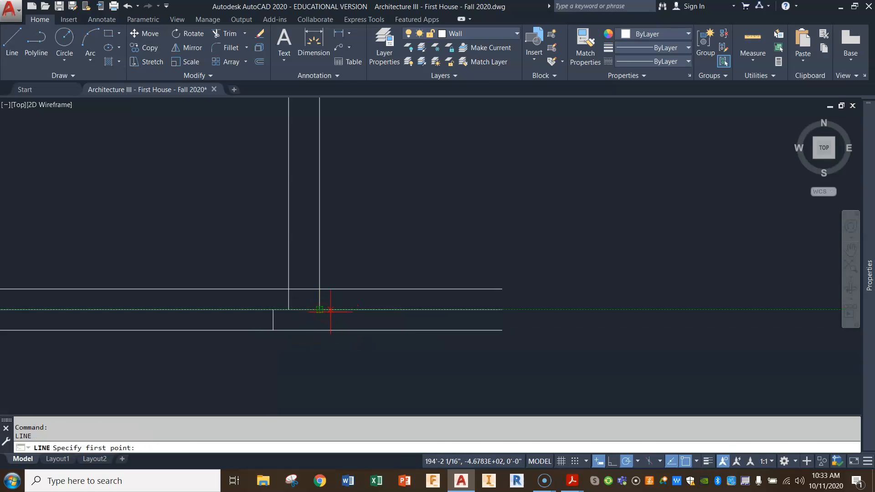
type("6")
key("Return")
left_click(337, 330)
right_click(338, 330)
key("Escape")
key("Escape")
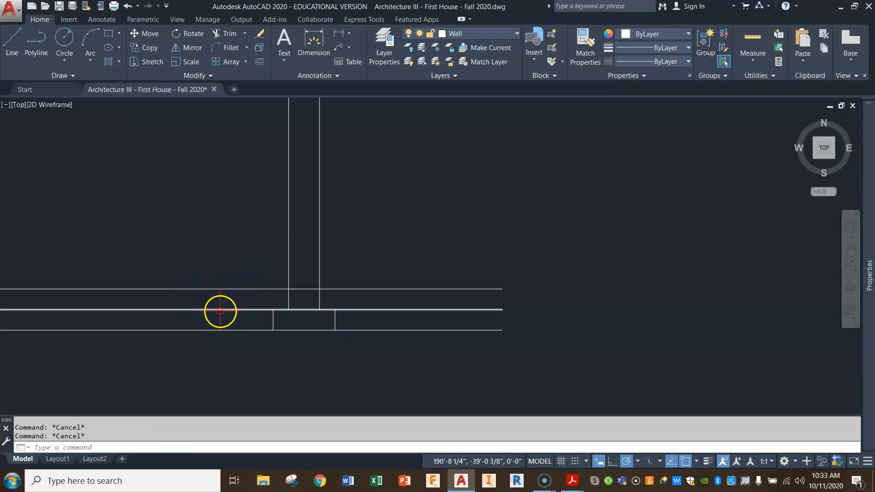
Trim the horizontal lines outside the wall and footing edges, using both wall lines and both footing ends as cutting edges.
left_click(230, 35)
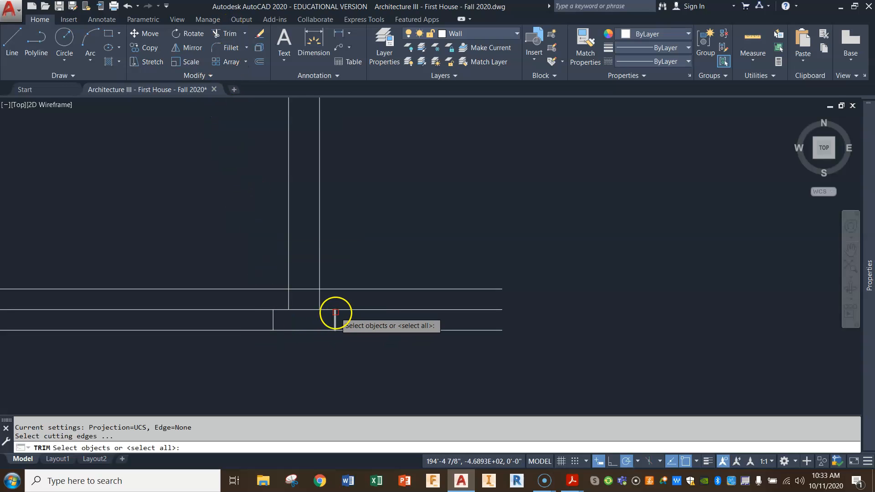
left_click(342, 317)
left_click(272, 318)
left_click(341, 287)
left_click(275, 257)
key("Return")
left_click(239, 269)
left_click(221, 361)
left_click(418, 257)
left_click(405, 306)
left_click(399, 319)
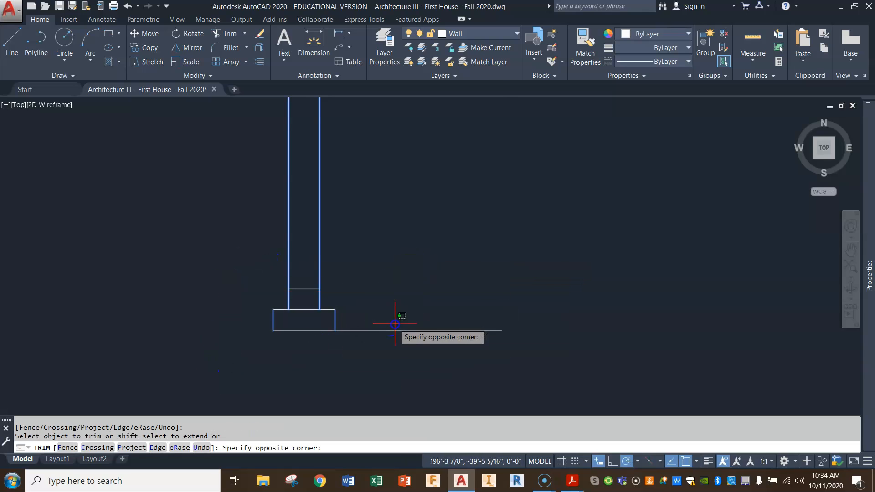
left_click(379, 342)
key("Escape")
Draw a circle 1 inch in diameter inside the footing, centred directly below the left wall line, as a rebar.
scroll(318, 365, "up", 4)
middle_click_drag(343, 267, 406, 298)
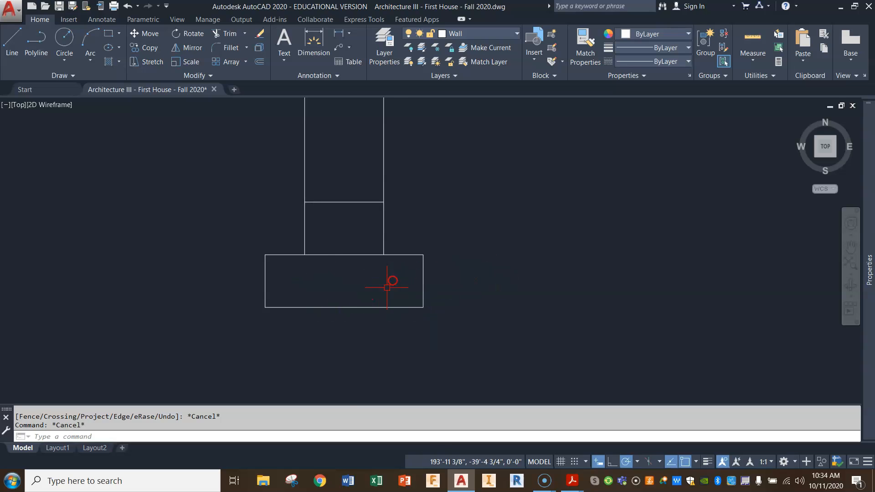
middle_click_drag(352, 297, 355, 250)
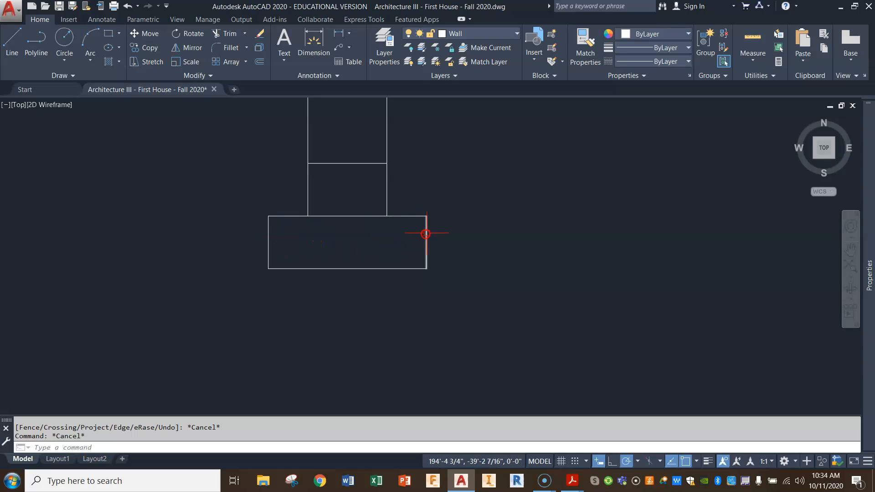
left_click(293, 239)
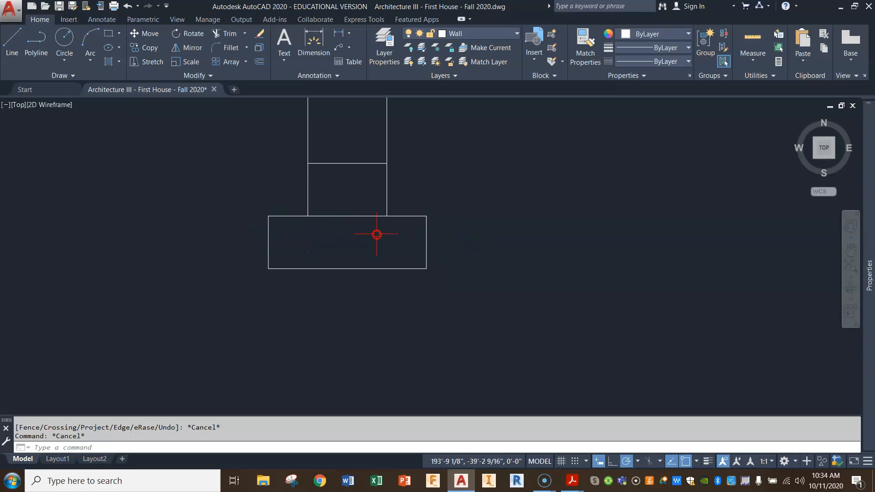
left_click(327, 225)
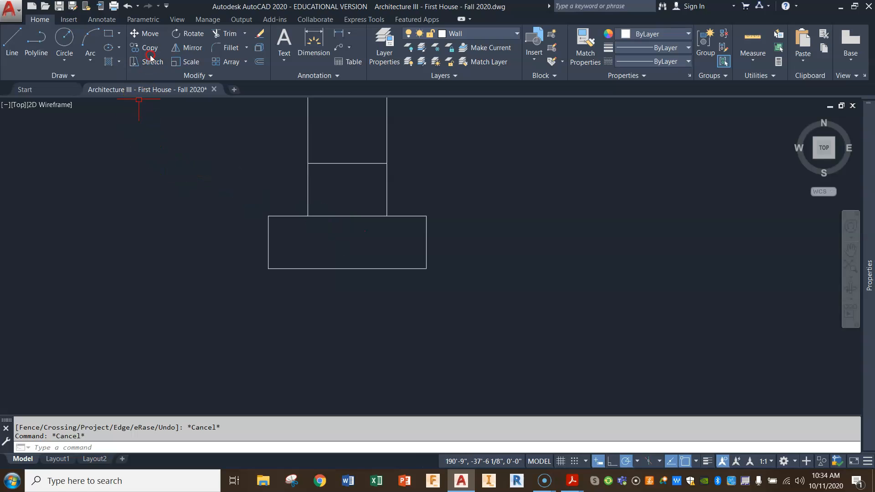
left_click(64, 64)
left_click(89, 102)
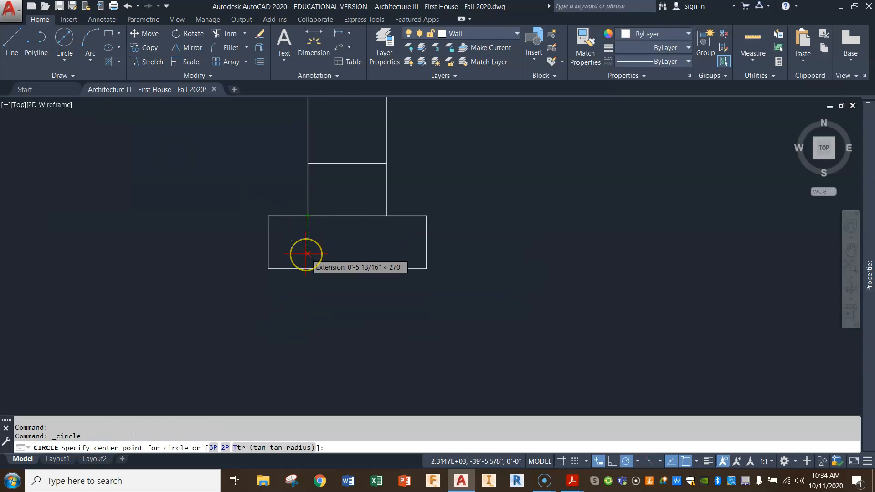
left_click(308, 254)
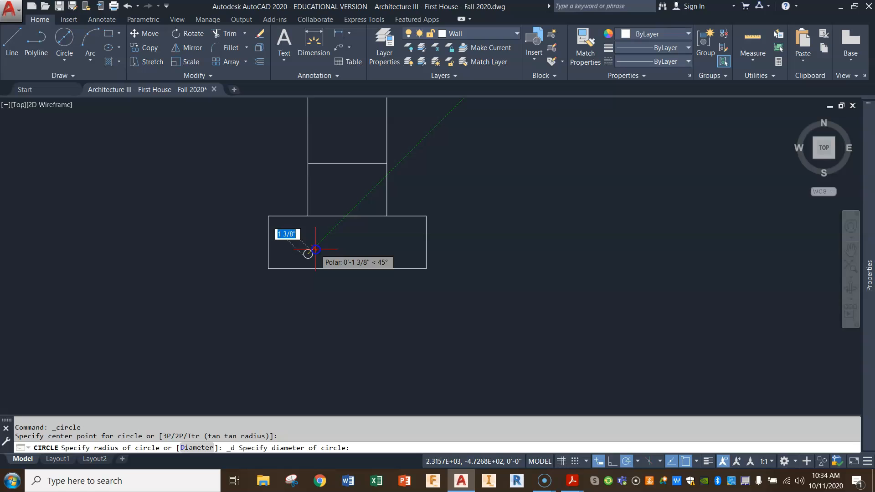
type("1")
key("Return")
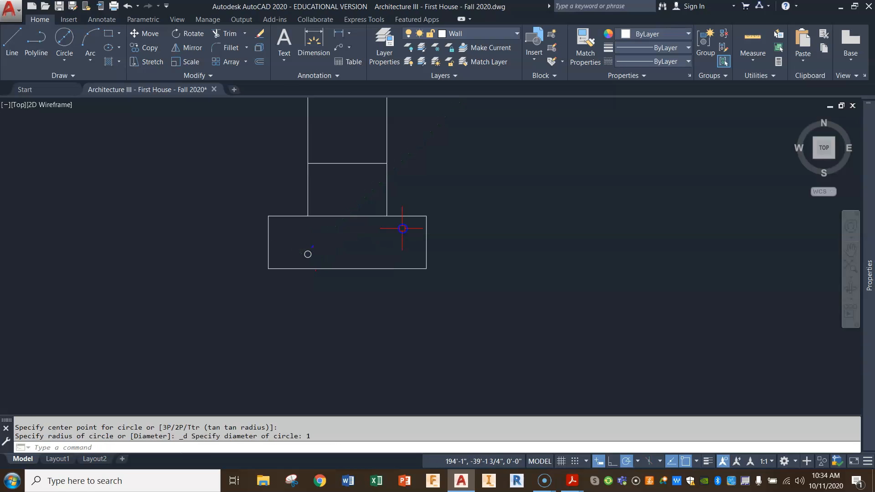
Mirror the rebar circle about the footing's vertical centreline, keeping the original.
left_click(185, 50)
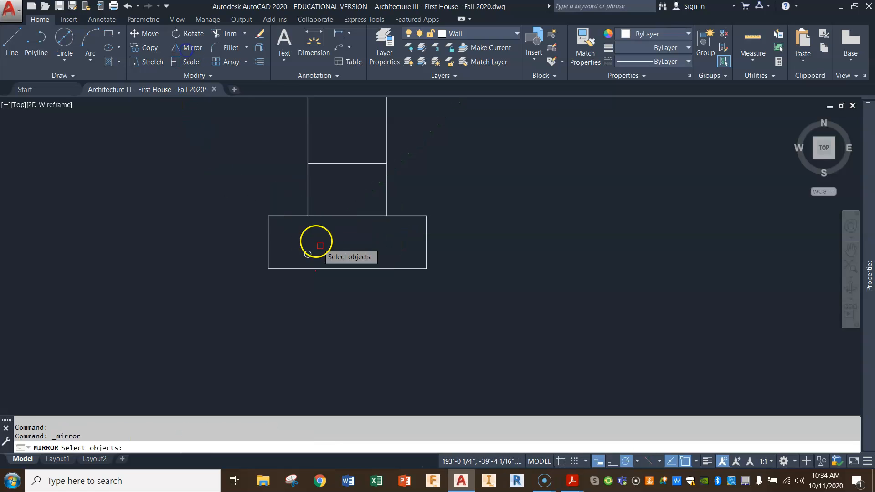
left_click(308, 254)
key("Return")
left_click(350, 214)
left_click(351, 238)
key("Return")
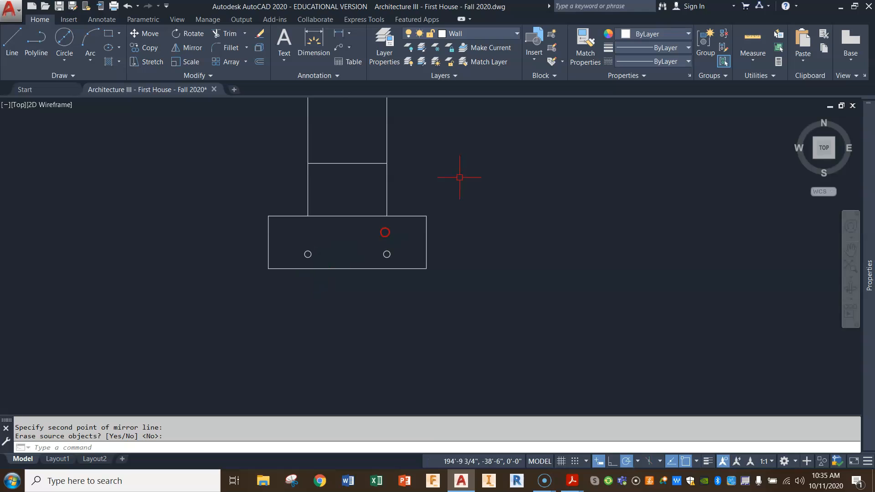
Measure the vertical distance from the right rebar circle to the footing's bottom edge.
left_click(752, 60)
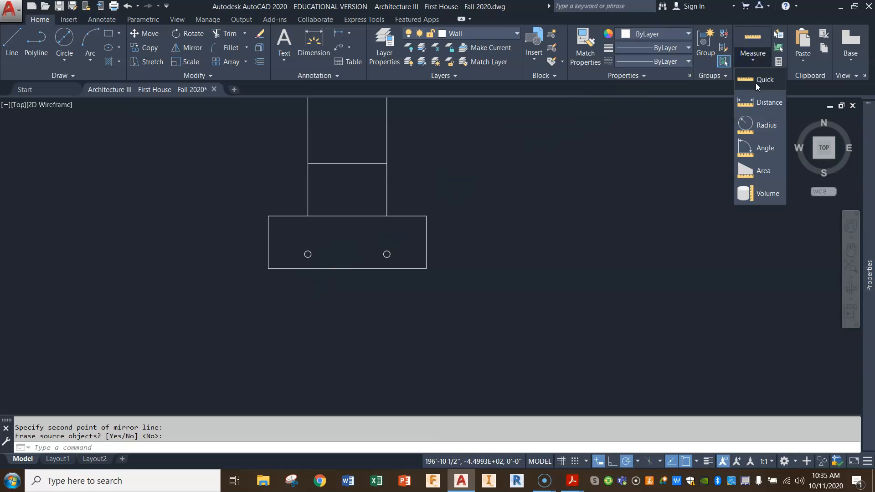
left_click(760, 100)
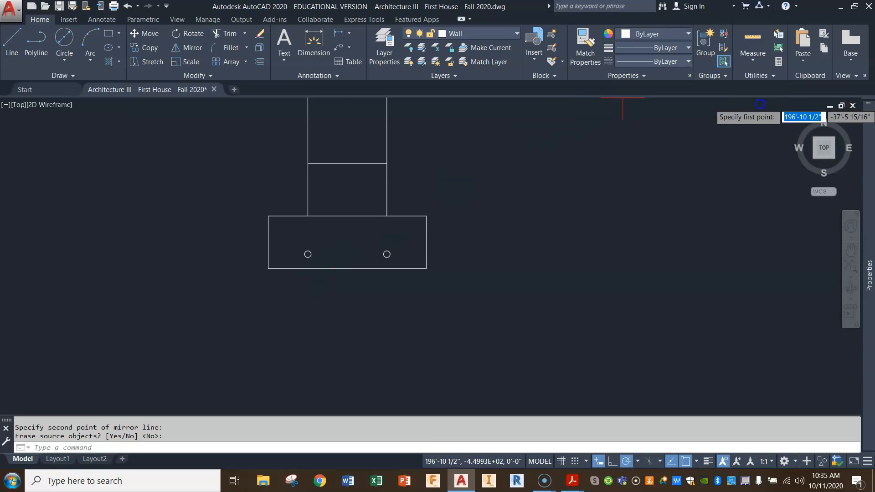
left_click(387, 255)
left_click(387, 269)
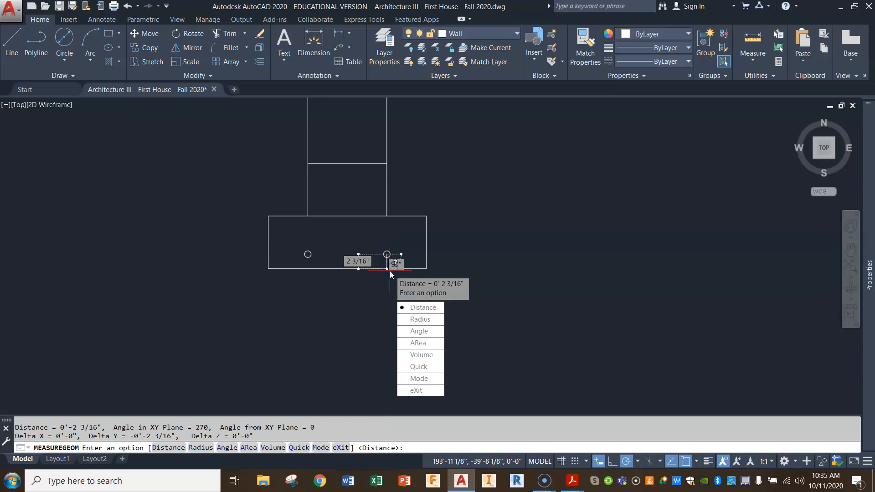
key("Escape")
key("Escape")
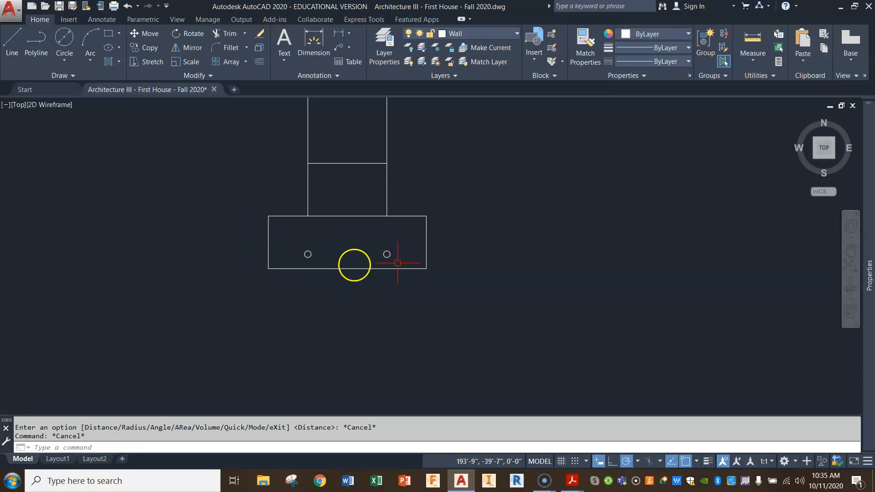
Draw a 48-inch horizontal line to the right from the right wall face, continuing the short line across the wall above the footing.
scroll(360, 248, "down", 2)
scroll(362, 247, "down", 2)
middle_click_drag(361, 245, 345, 291)
mouse_move(364, 240)
middle_mouse_down()
mouse_move(363, 263)
mouse_move(348, 287)
middle_mouse_up()
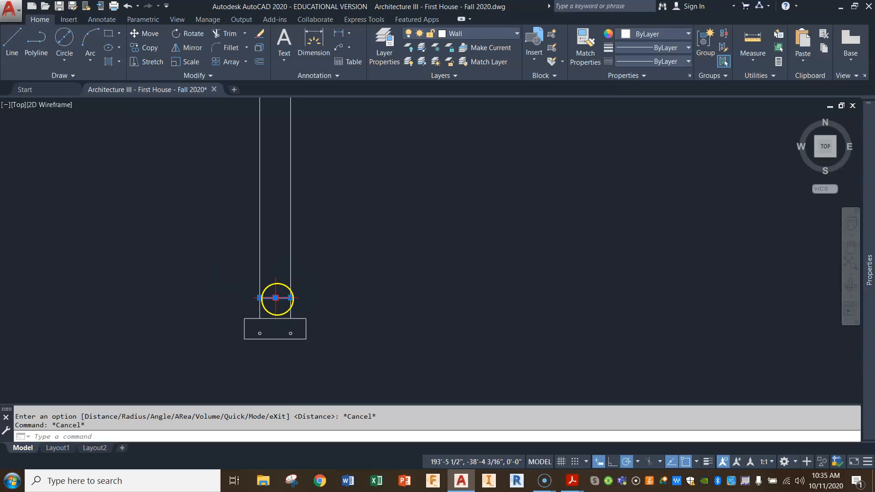
left_click(291, 297)
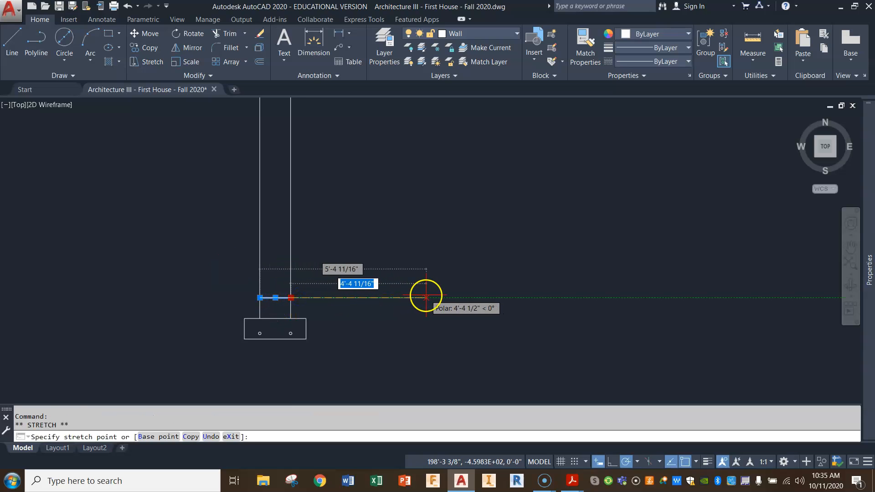
key("Escape")
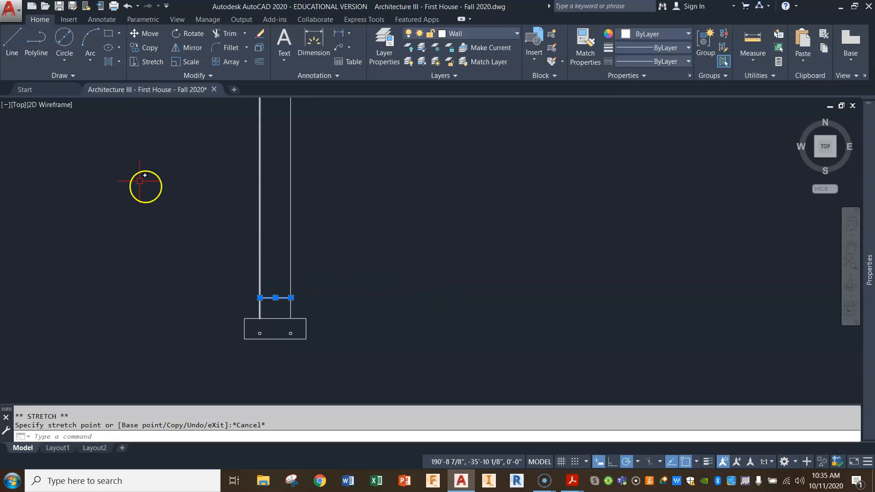
left_click(11, 42)
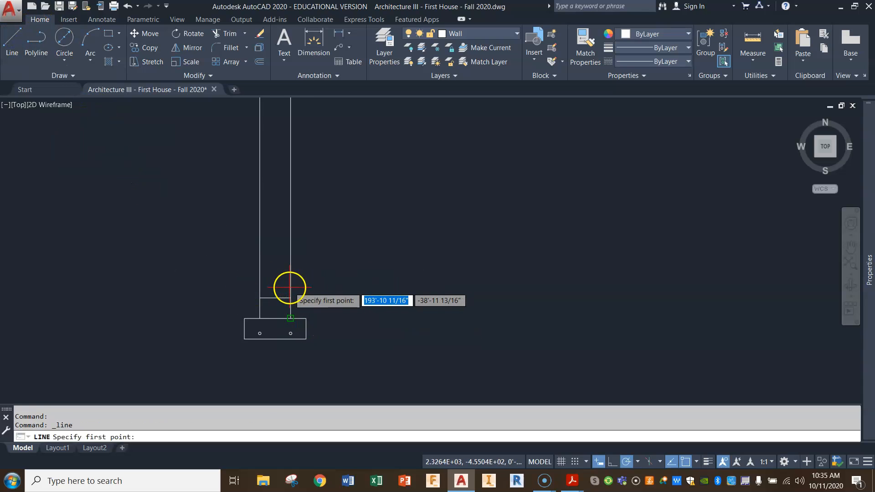
left_click(291, 298)
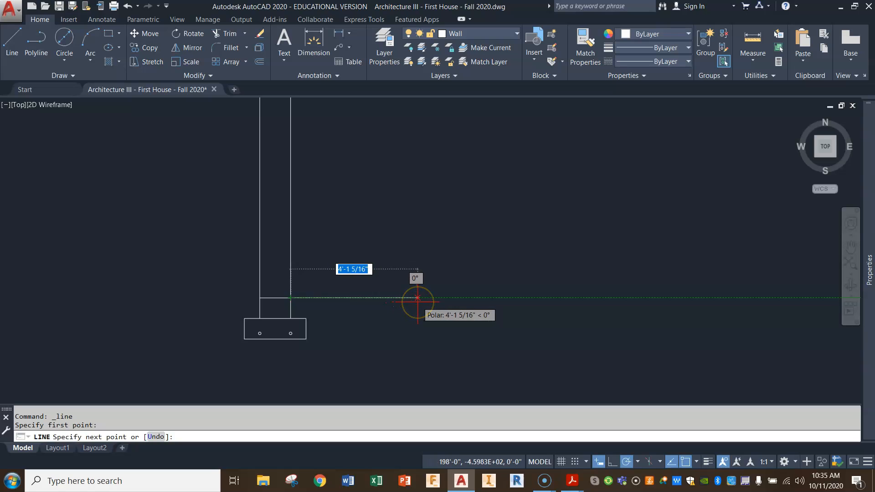
type("48")
key("Return")
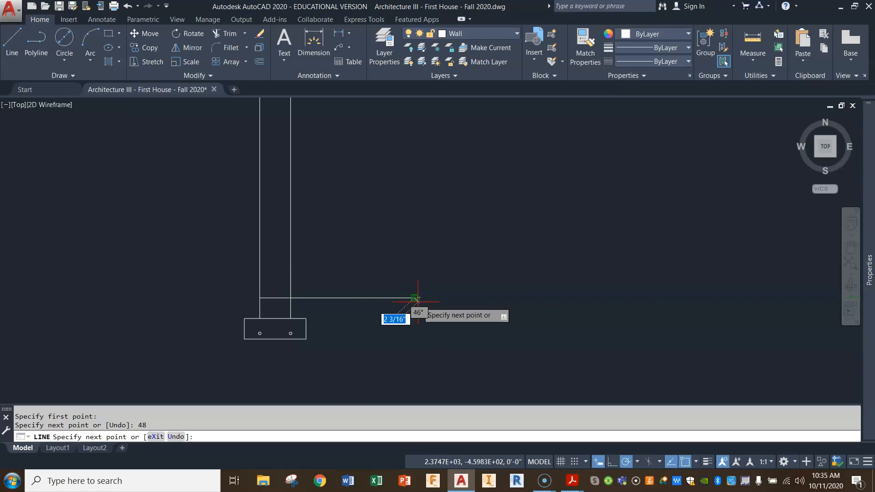
key("Return")
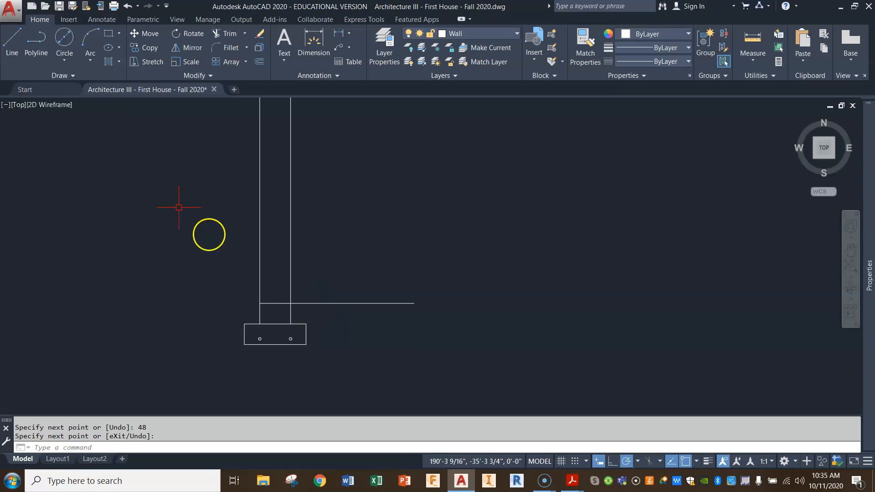
Offset the 48-inch floor line 4 inches downward to form the slab thickness.
left_click(259, 62)
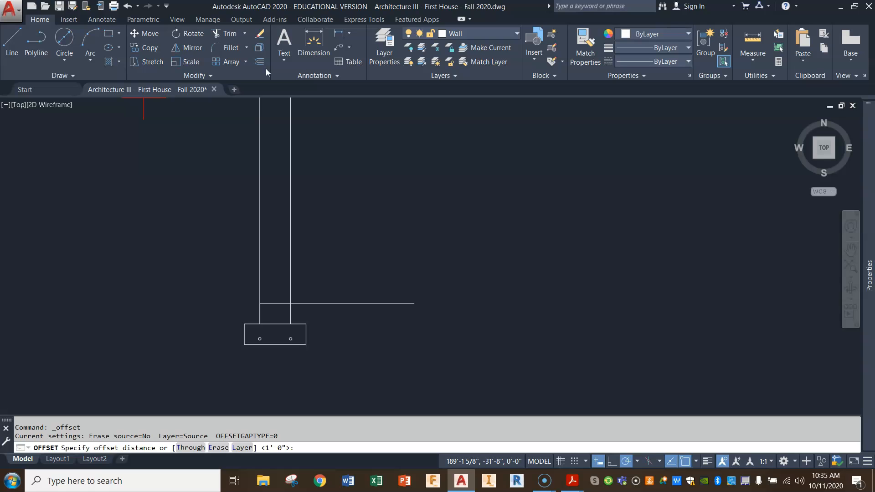
type("4")
key("Return")
left_click(410, 305)
left_click(409, 322)
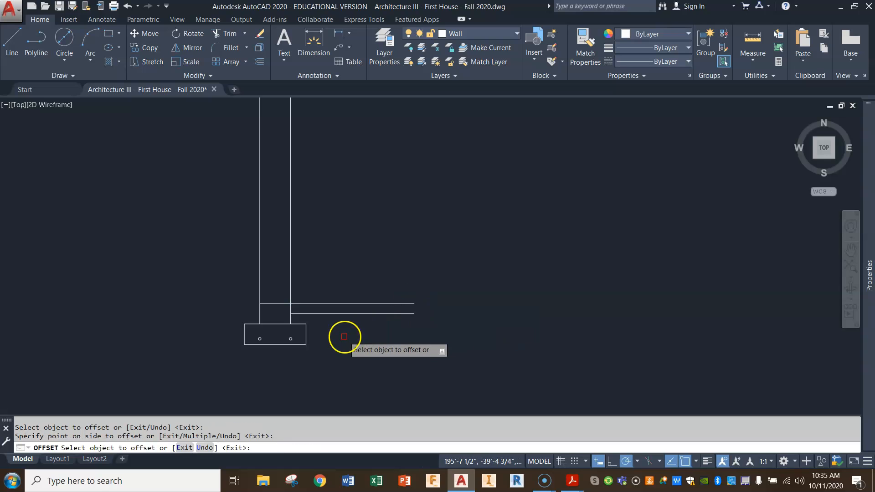
Draw a horizontal line from the footing's upper right corner to below the right ends of the slab lines.
scroll(328, 326, "up", 2)
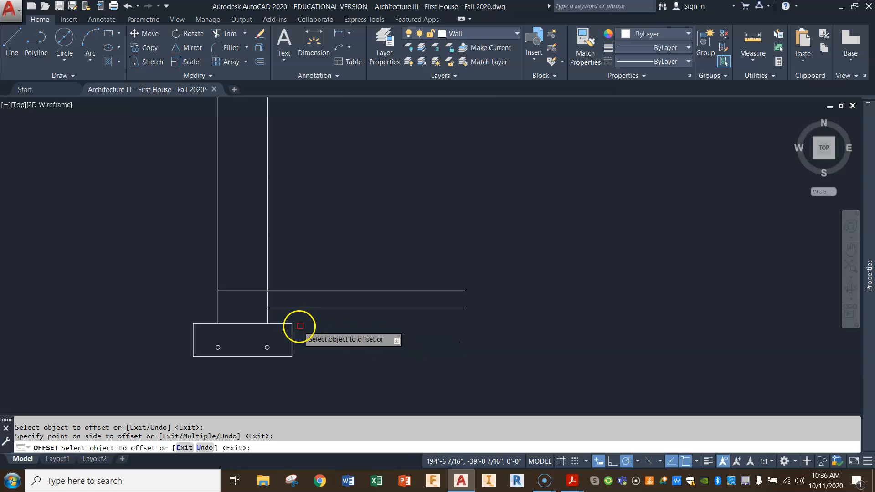
left_click(18, 42)
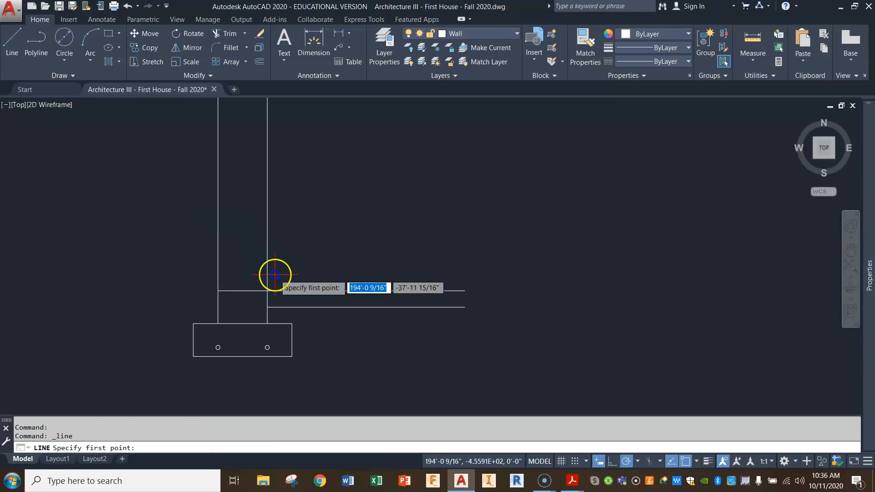
left_click(291, 323)
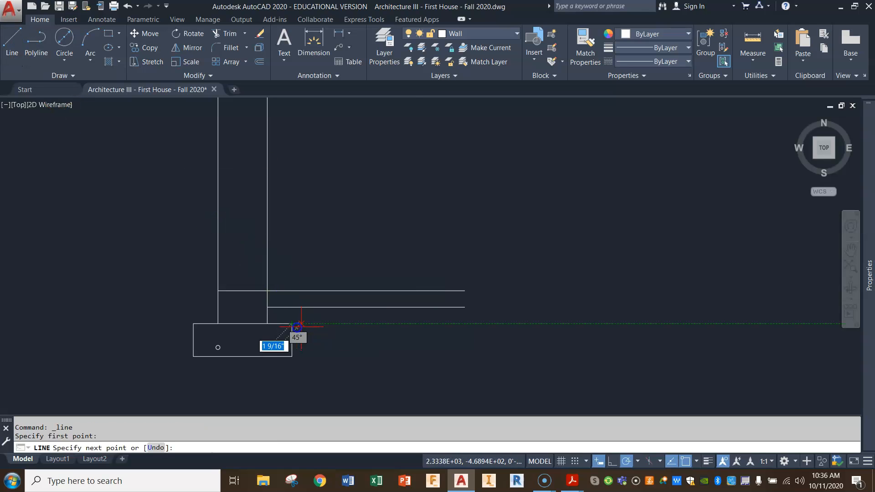
left_click(465, 324)
key("Return")
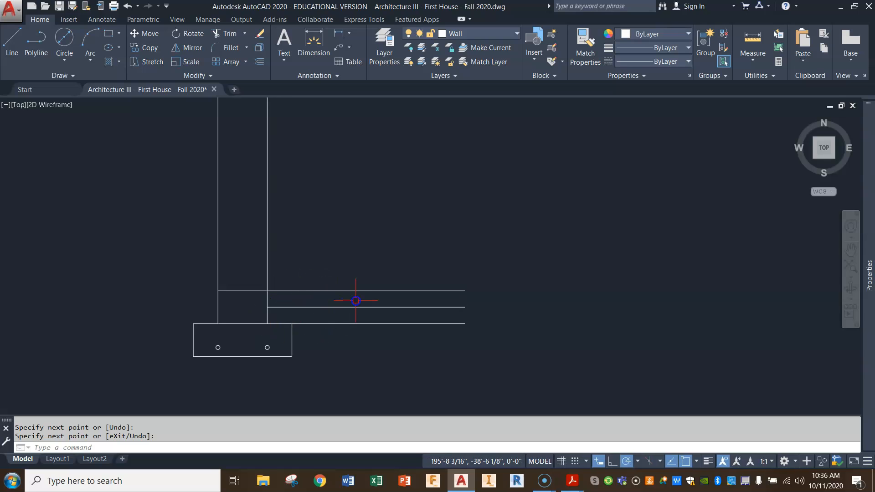
Measure the vertical distance from the long horizontal floor line down to the top line of the basement slab.
scroll(292, 298, "up", 4)
scroll(289, 297, "down", 6)
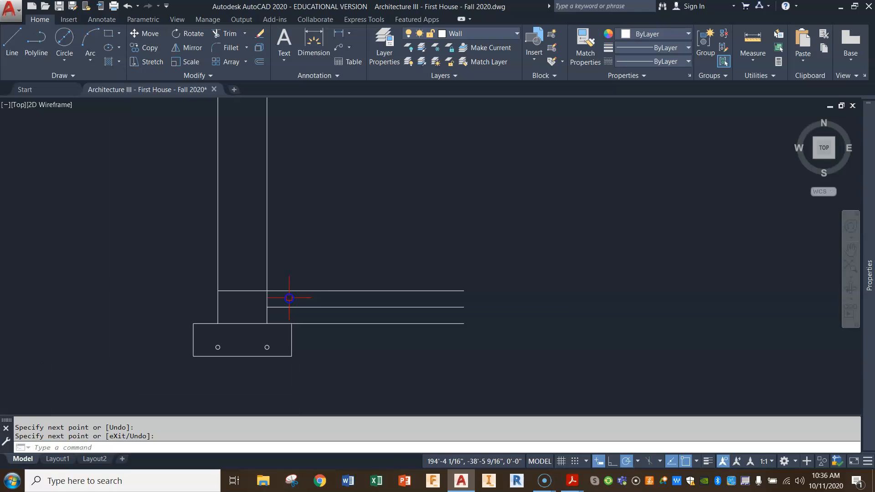
middle_click_drag(395, 244, 408, 286)
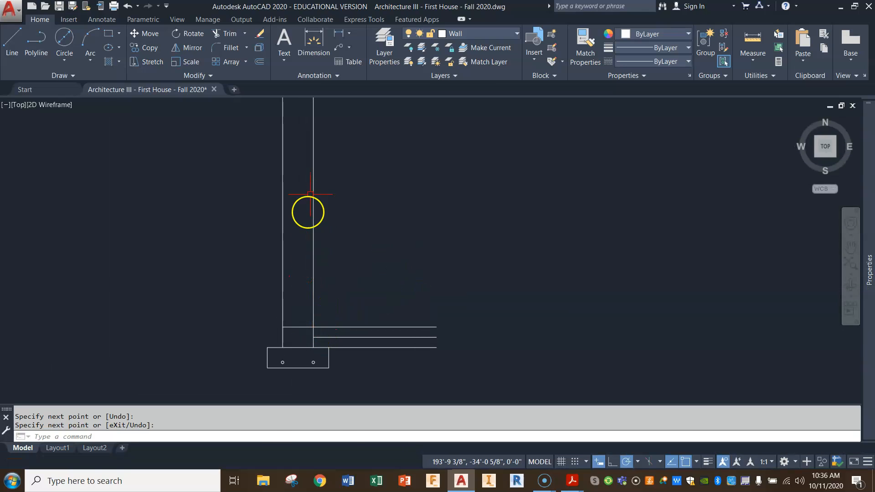
scroll(321, 201, "down", 4)
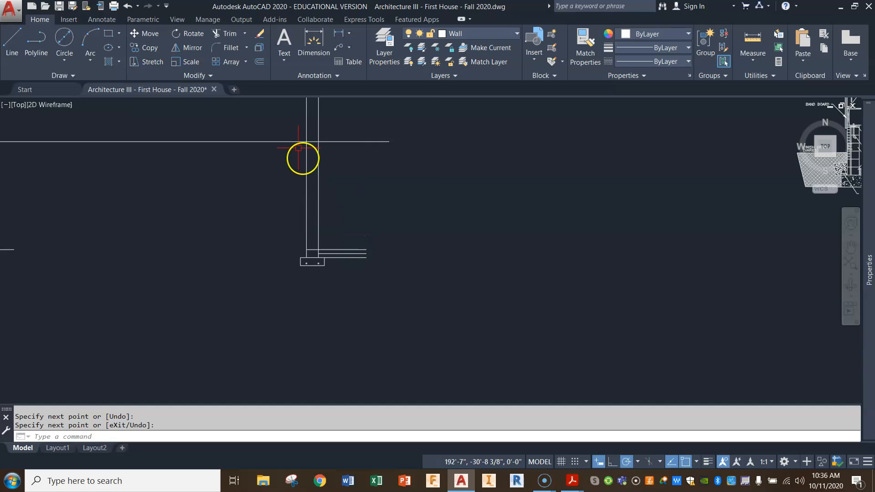
mouse_move(354, 149)
middle_mouse_down()
mouse_move(386, 165)
mouse_move(401, 196)
middle_mouse_up()
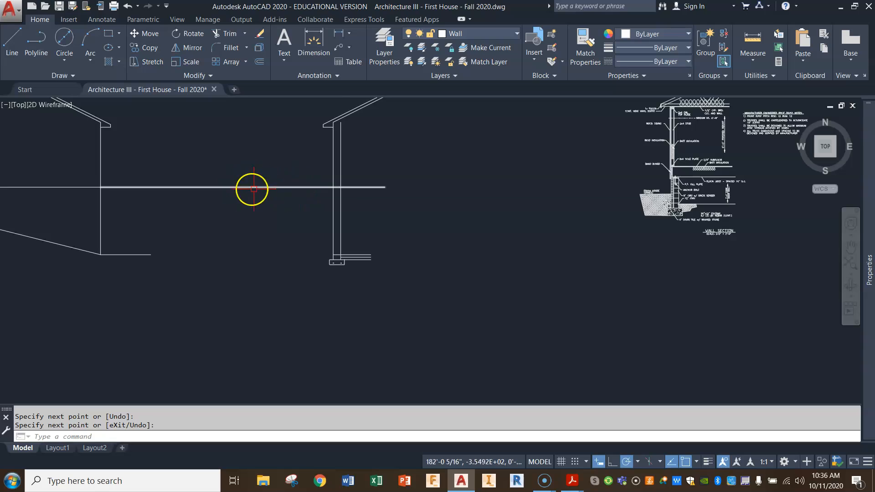
scroll(337, 192, "up", 5)
scroll(347, 193, "up", 1)
scroll(372, 235, "down", 2)
mouse_move(371, 239)
middle_mouse_down()
mouse_move(410, 230)
mouse_move(415, 244)
middle_mouse_up()
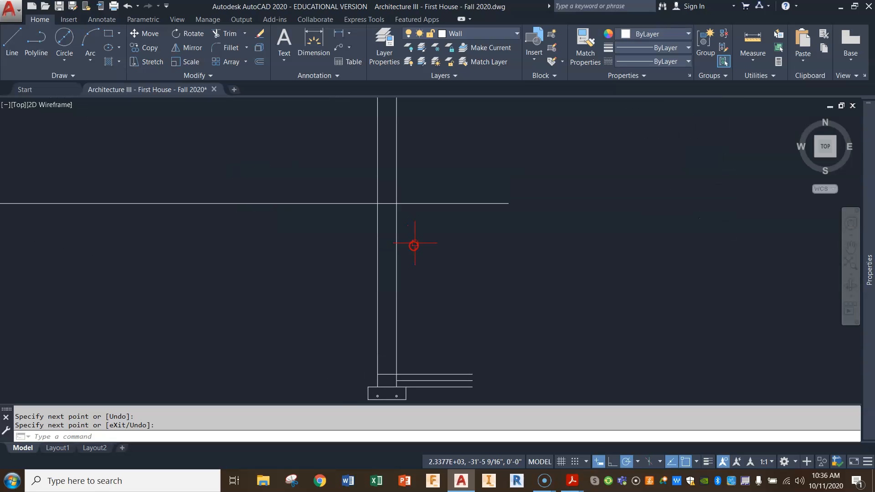
left_click(751, 38)
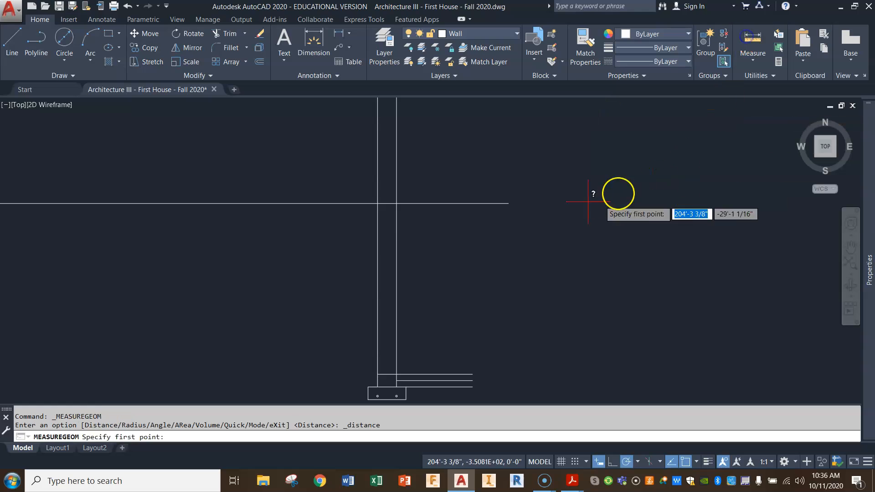
left_click(451, 203)
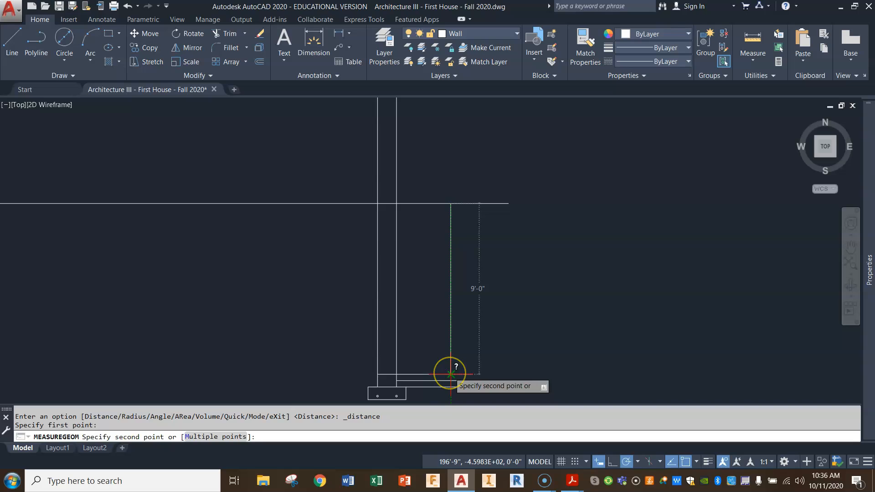
key("Escape")
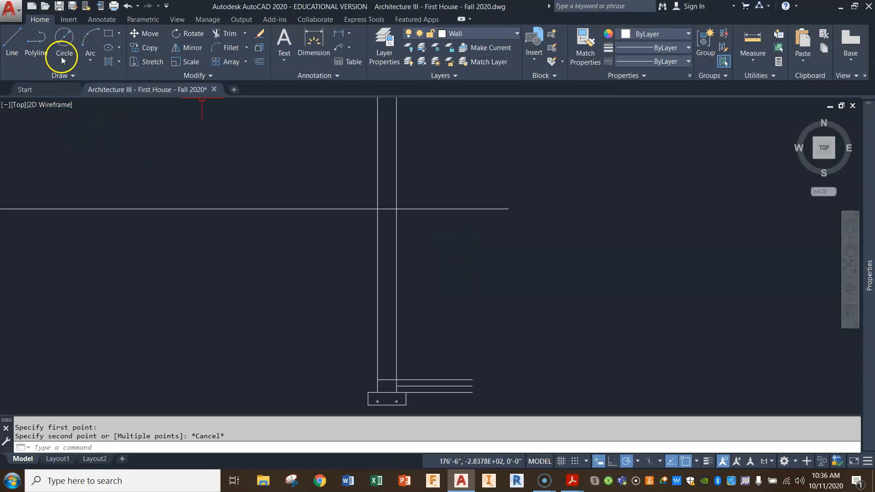
Offset the basement slab's top line 96 inches upward to mark the basement ceiling height beside the wall.
left_click(259, 61)
type("96")
key("Return")
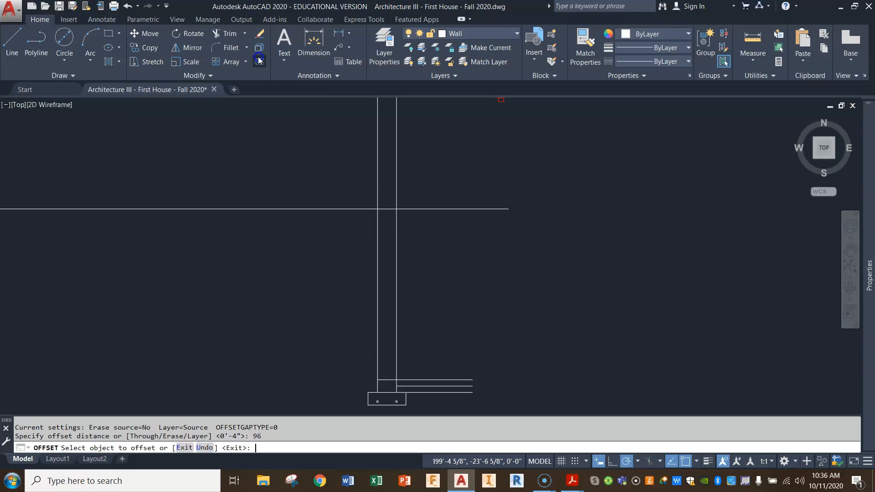
left_click(430, 378)
left_click(427, 319)
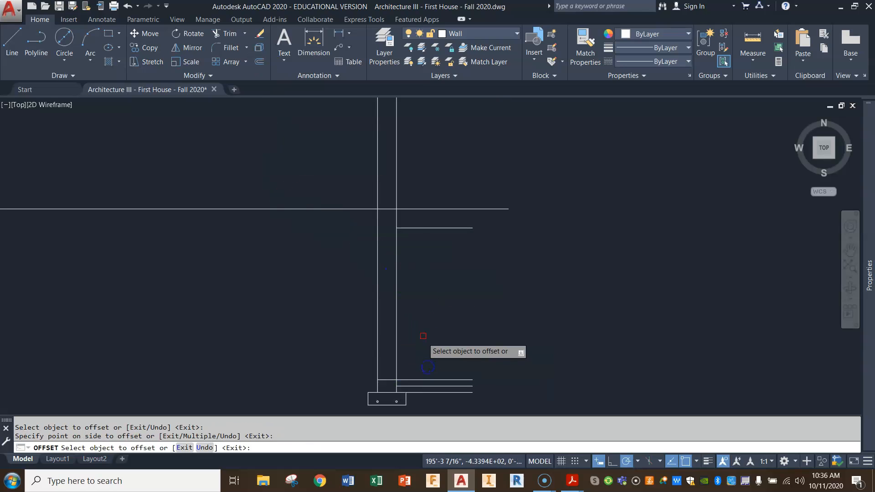
key("Return")
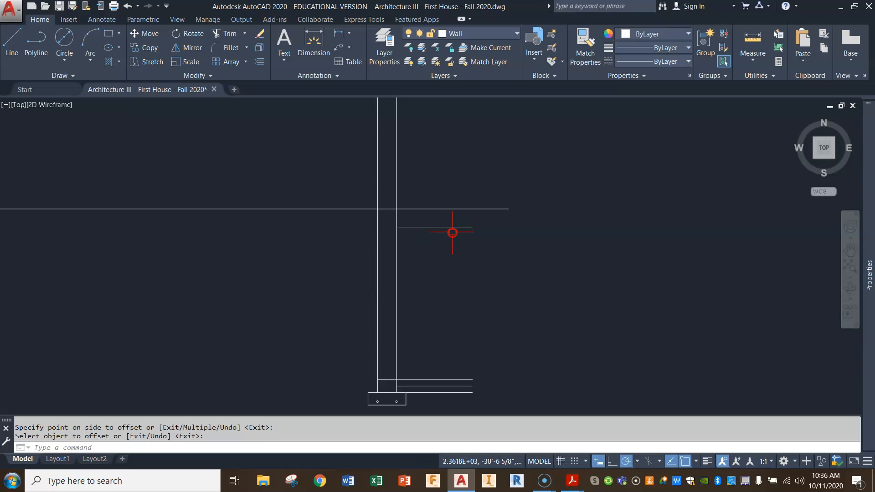
Examine the basement foundation plan notes for the floor system and the height of the floor trusses' bottom.
scroll(174, 205, "down", 3)
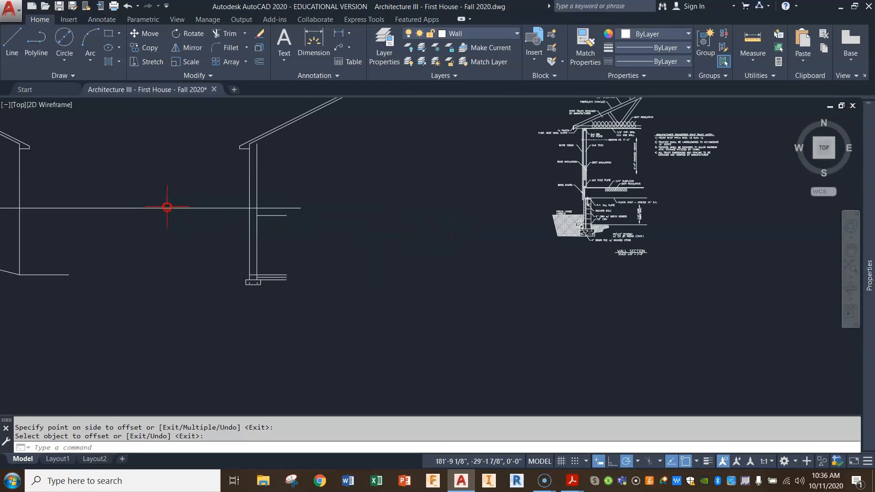
scroll(598, 323, "down", 2)
middle_click_drag(21, 190, 412, 264)
scroll(195, 207, "up", 6)
middle_click_drag(181, 201, 245, 204)
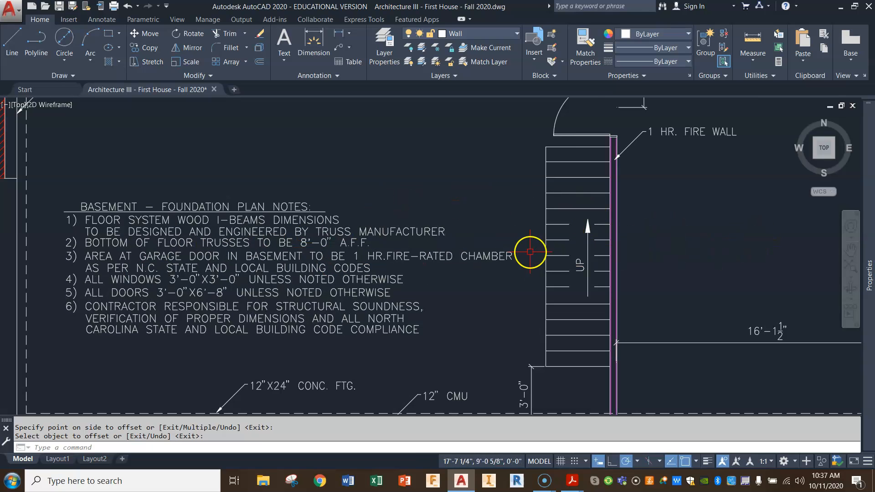
scroll(531, 254, "down", 3)
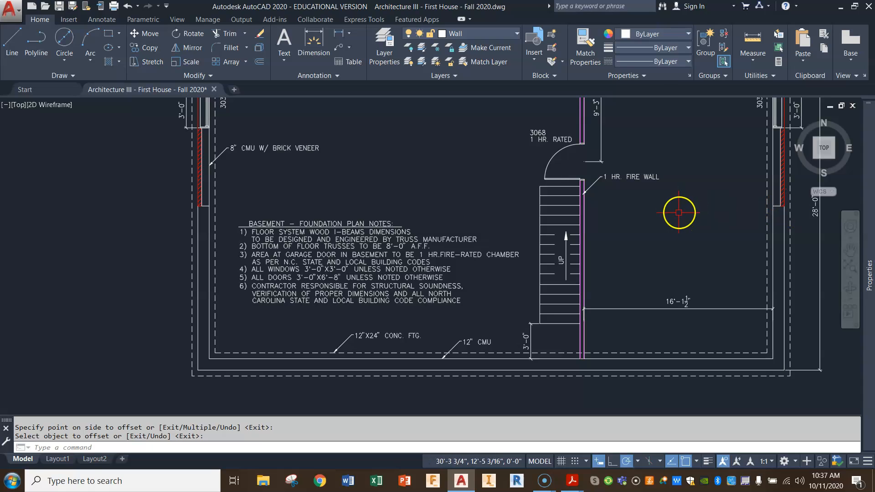
Switch to Acrobat Reader and examine the 30 psf and 40 psf live load floor joist tables in the Southern Yellow Pine span charts.
left_click(574, 482)
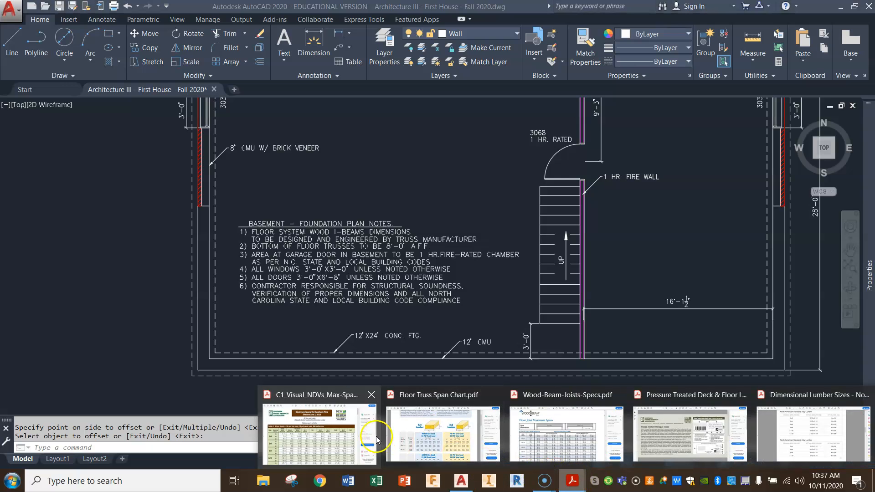
left_click(348, 423)
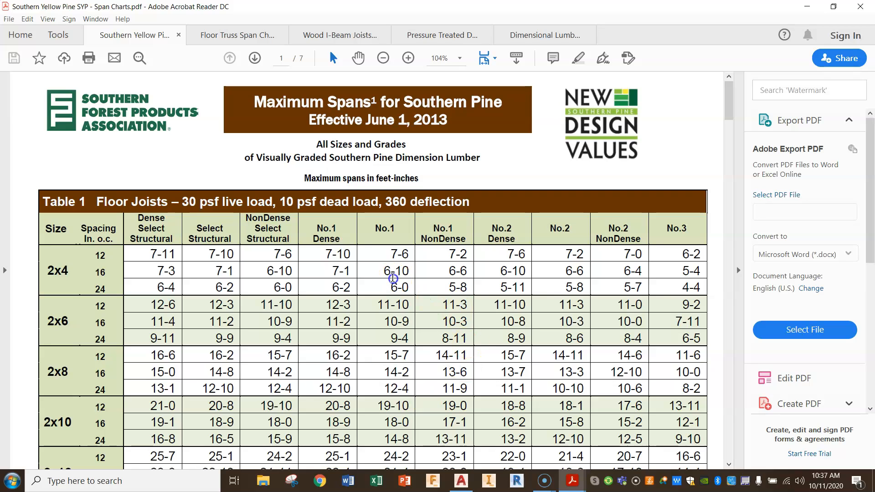
scroll(222, 267, "down", 2)
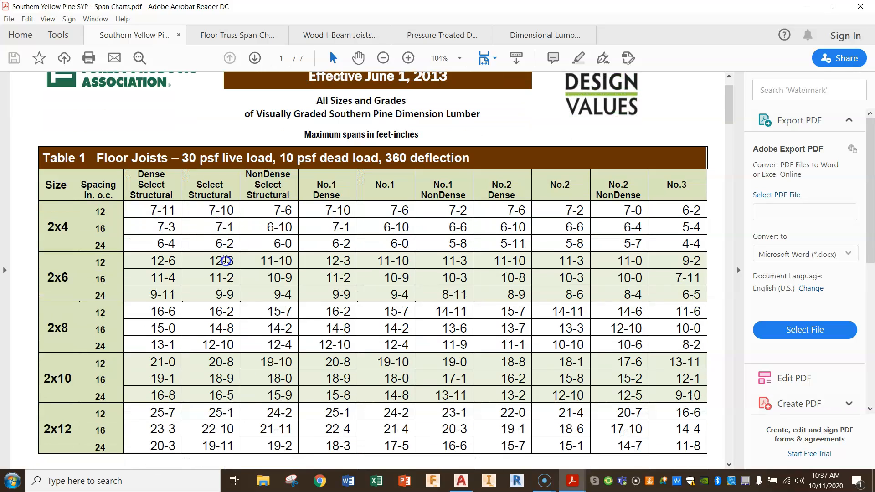
scroll(227, 260, "down", 1)
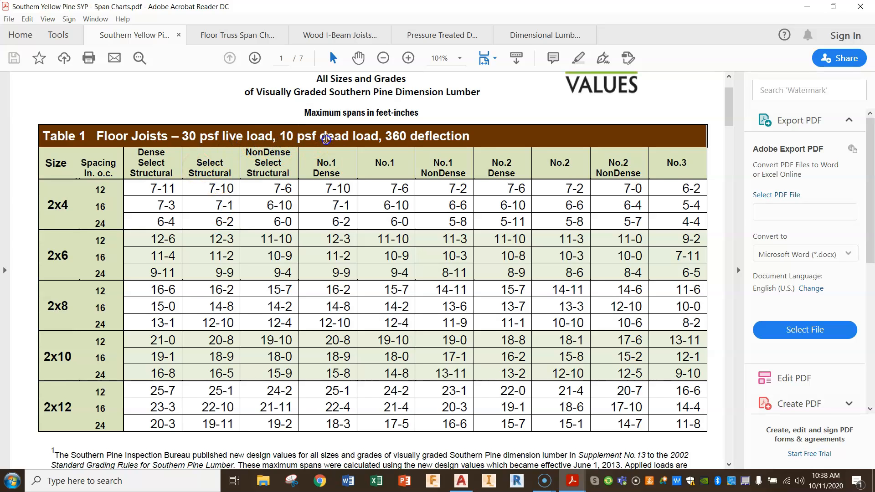
scroll(323, 139, "down", 9)
scroll(326, 178, "down", 9)
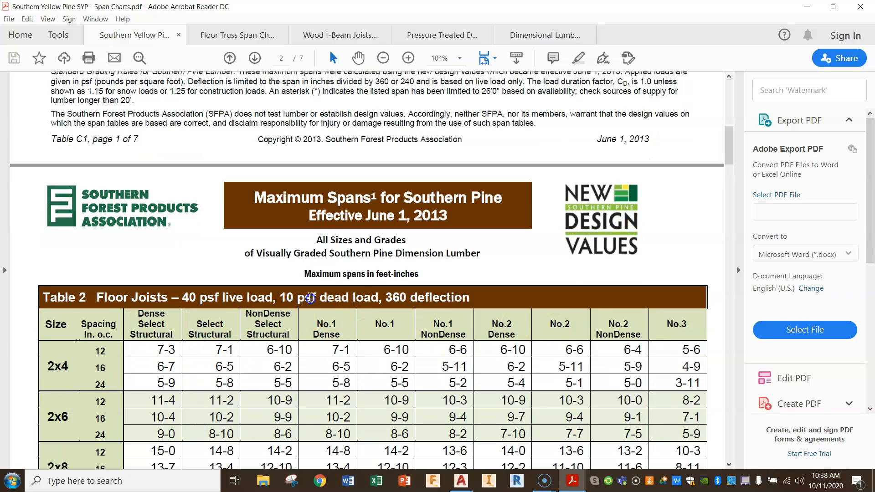
scroll(337, 306, "down", 1)
scroll(337, 307, "up", 7)
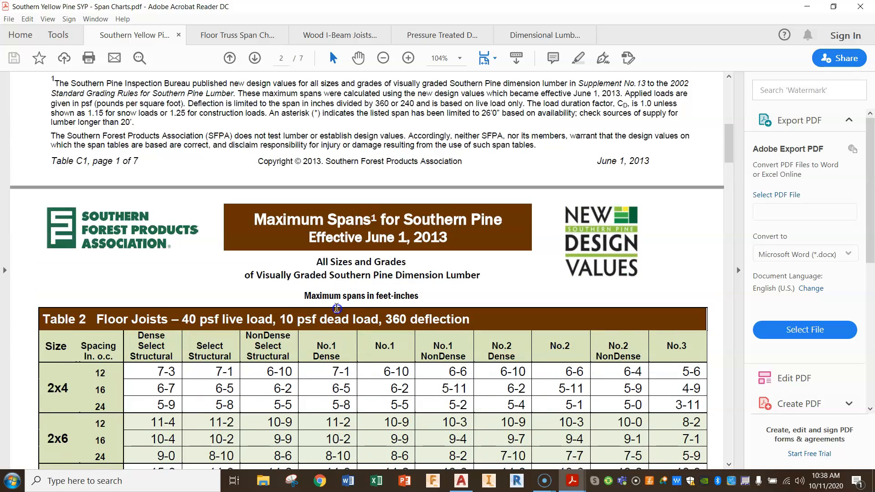
scroll(337, 308, "down", 10)
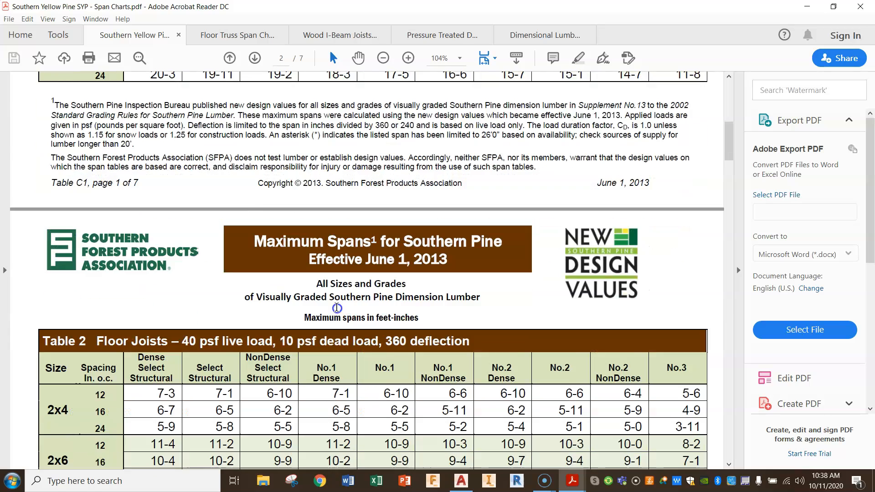
scroll(337, 309, "down", 1)
scroll(337, 309, "up", 1)
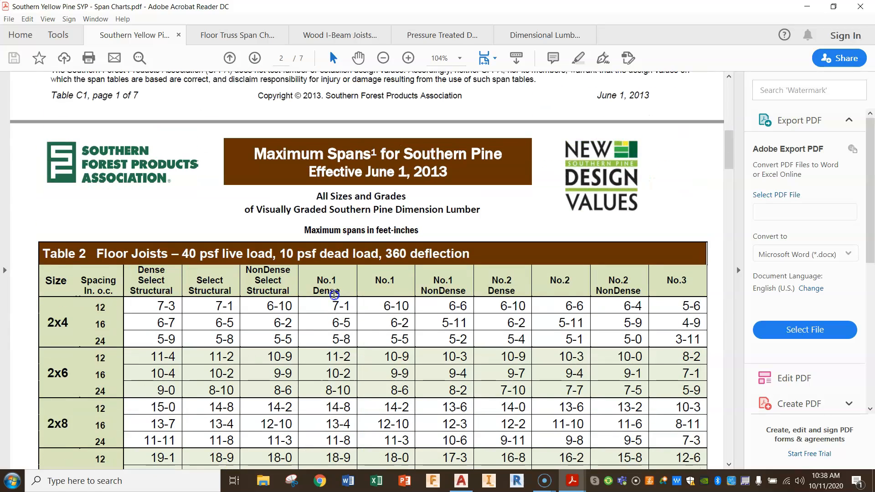
scroll(335, 295, "down", 3)
scroll(334, 295, "down", 2)
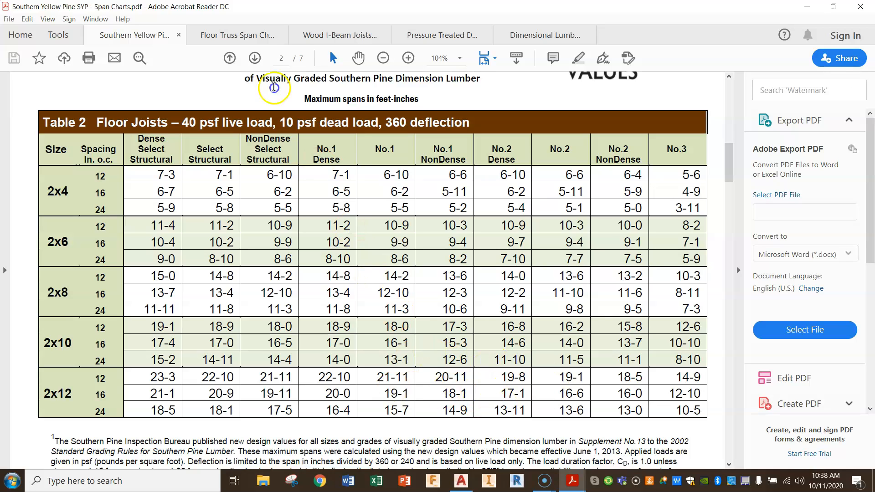
Examine the 40 PSF table in the Floor Truss Span Chart and highlight the 4x2 span for 18" depth, 16" o.c., L/360.
left_click(251, 40)
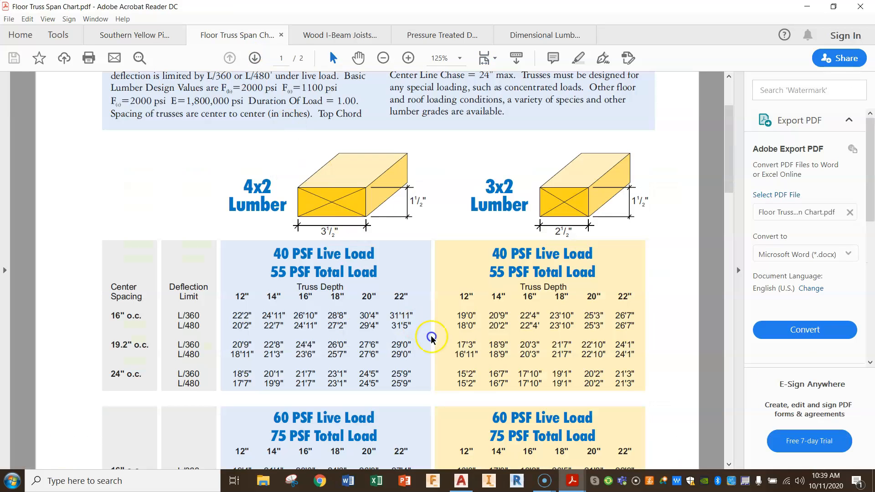
scroll(337, 224, "down", 1)
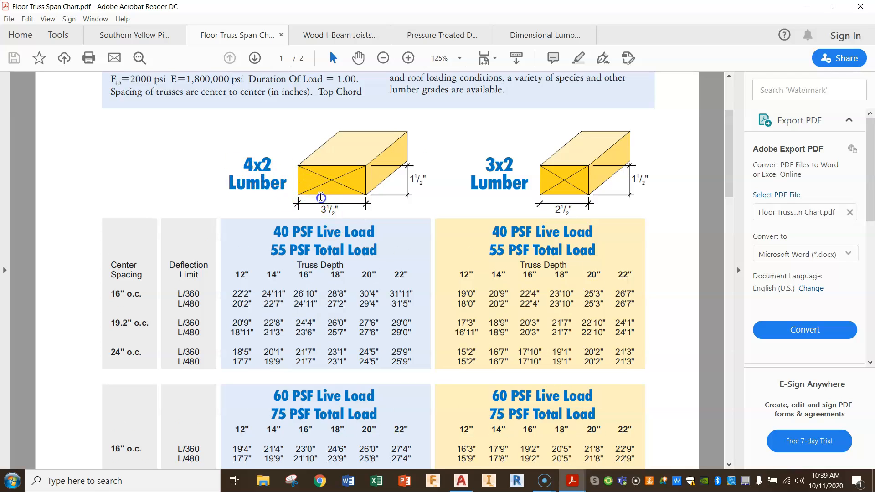
scroll(324, 196, "down", 2)
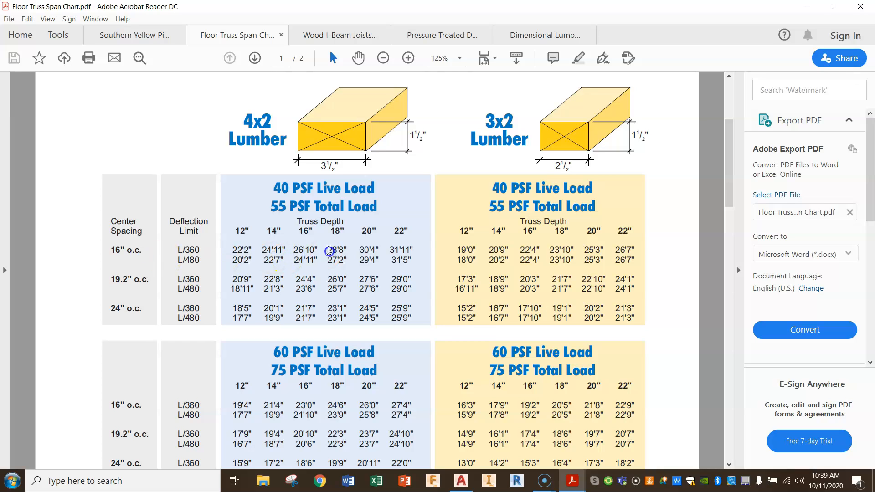
left_click_drag(328, 251, 347, 251)
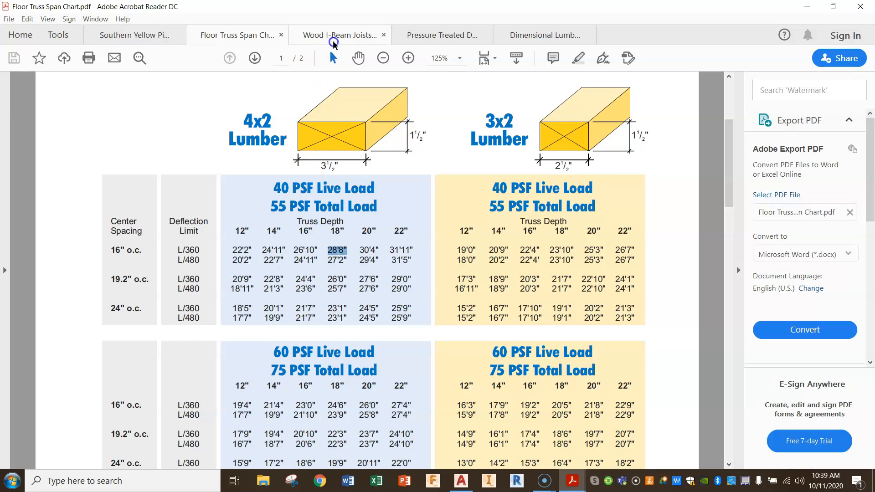
Examine the floor joist maximum spans in the Wood I-Beam Joists specs and highlight the 11⅞" depth for the GPI 20 series.
left_click(333, 37)
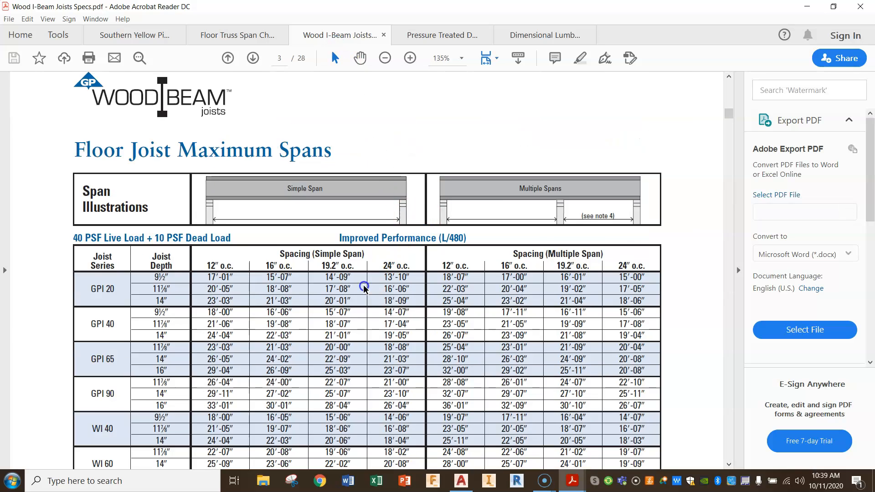
scroll(363, 287, "down", 2)
scroll(363, 287, "down", 2)
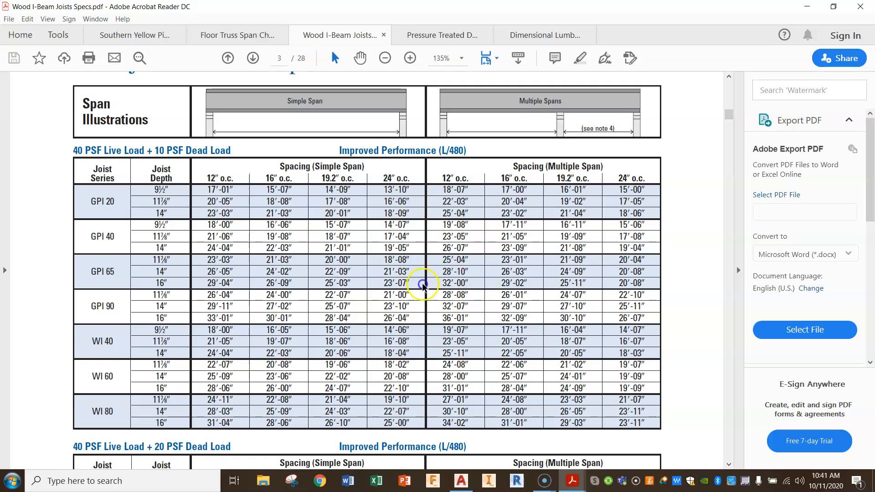
left_click_drag(155, 203, 168, 202)
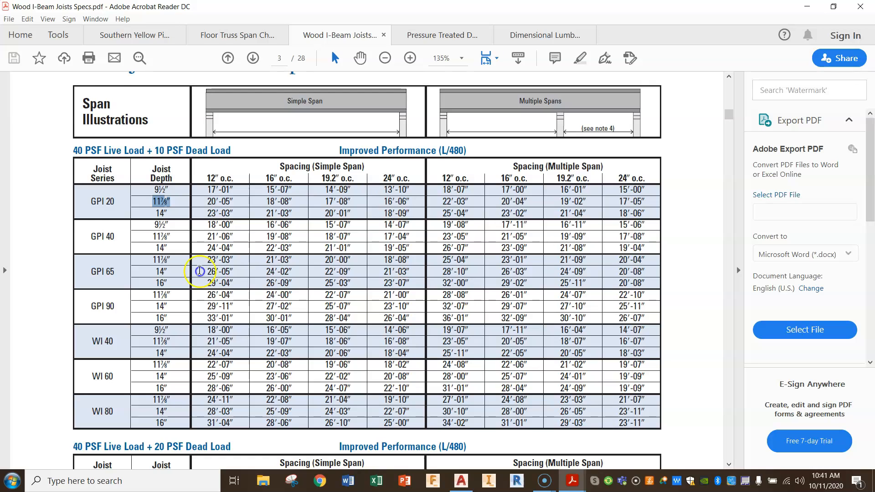
Return to the Southern Yellow Pine span chart, and switch back to AutoCAD to examine the basement foundation plan around the stairs and fire wall.
left_click(131, 35)
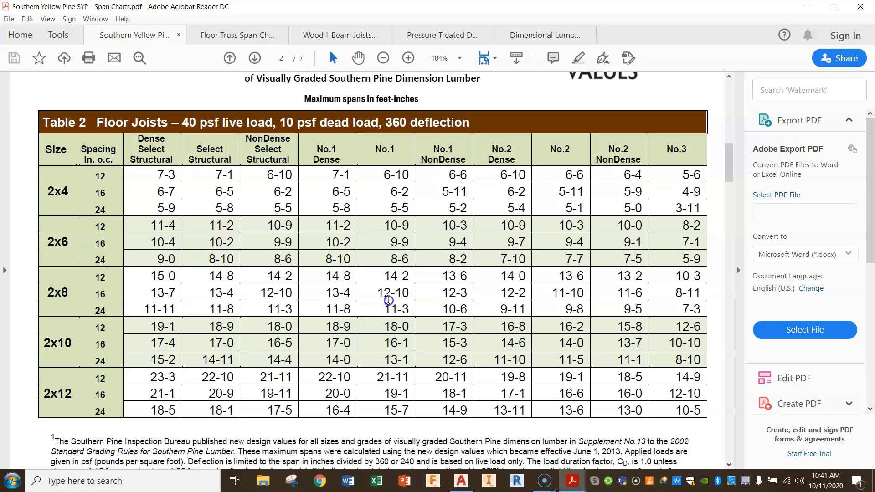
left_click(460, 481)
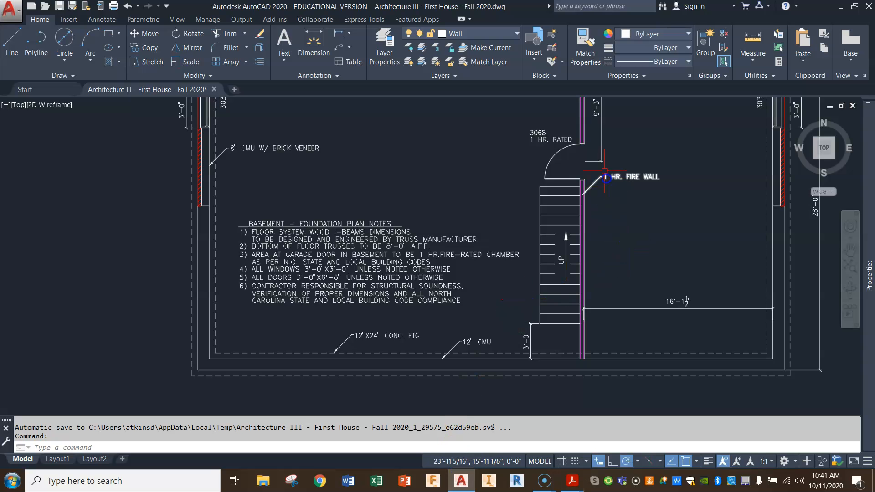
middle_click_drag(577, 230, 557, 299)
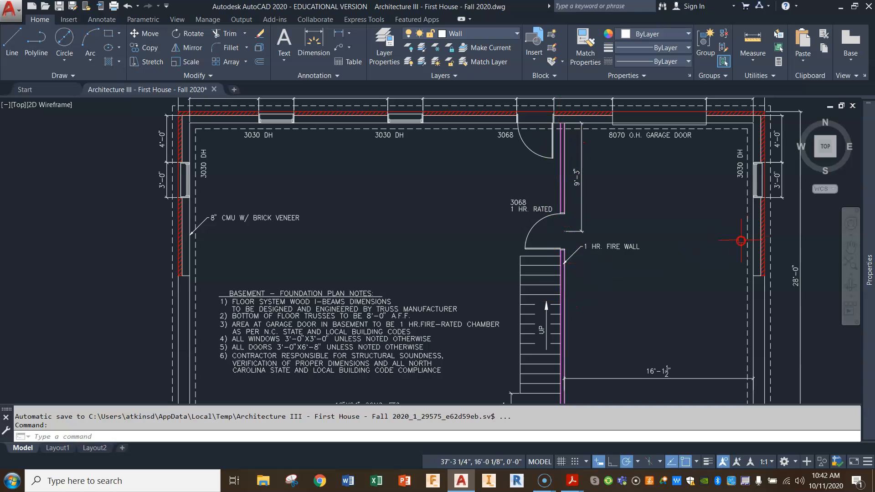
middle_click_drag(472, 211, 472, 223)
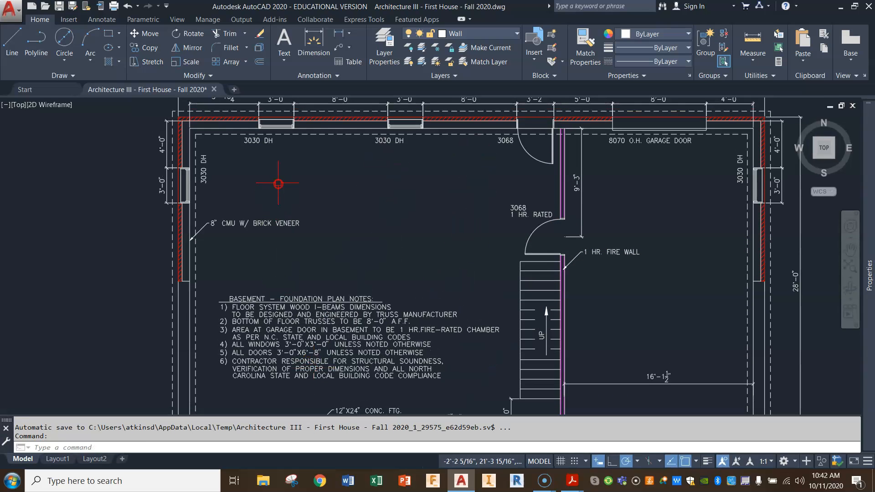
middle_click_drag(645, 286, 623, 261)
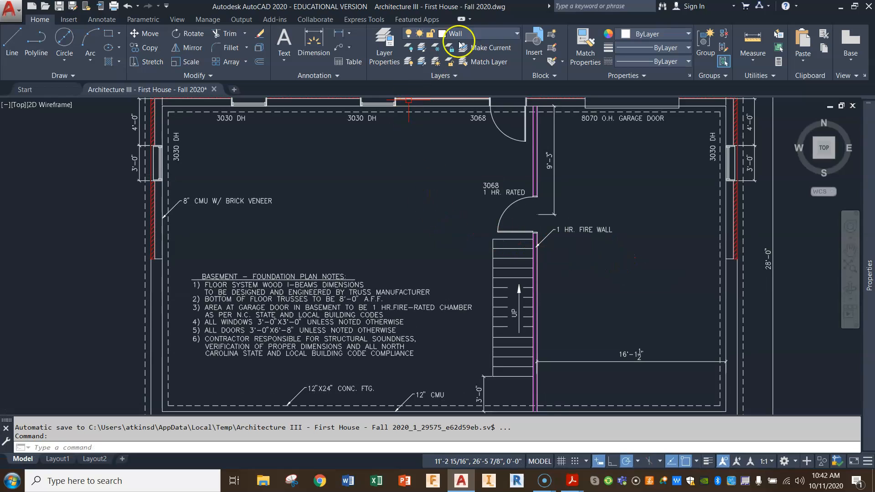
Copy the dashed footing line along the garage's outer wall to the fire wall, using the inner wall corner as base point.
left_click(143, 47)
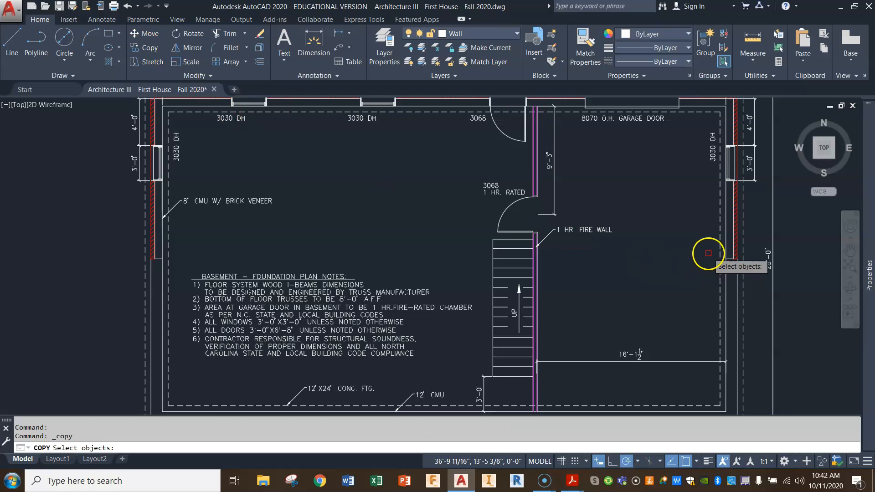
left_click(719, 237)
key("Return")
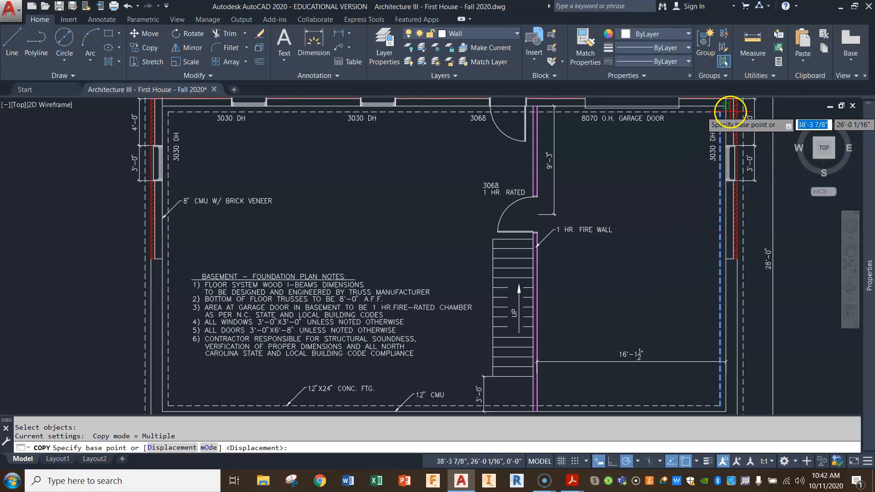
left_click(725, 105)
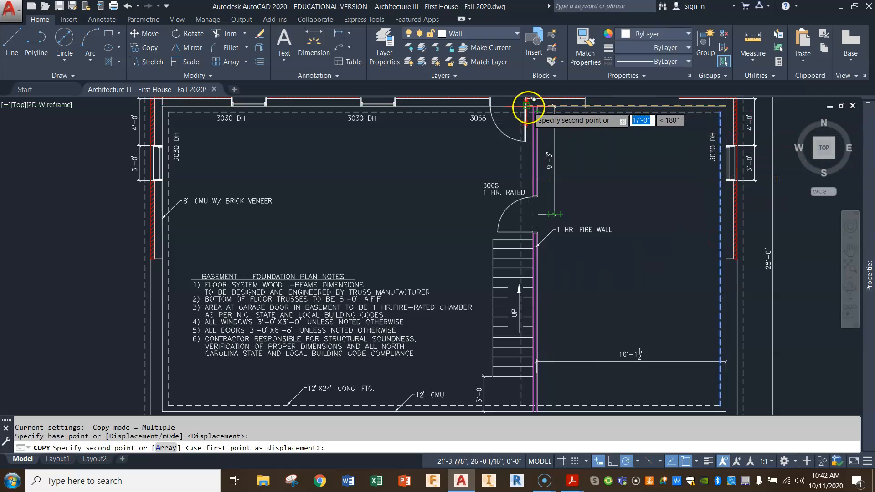
scroll(537, 111, "up", 5)
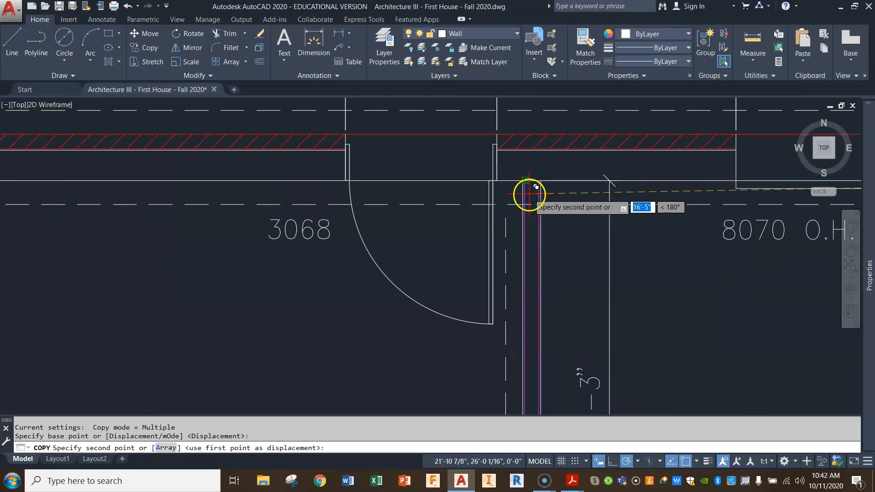
left_click(526, 181)
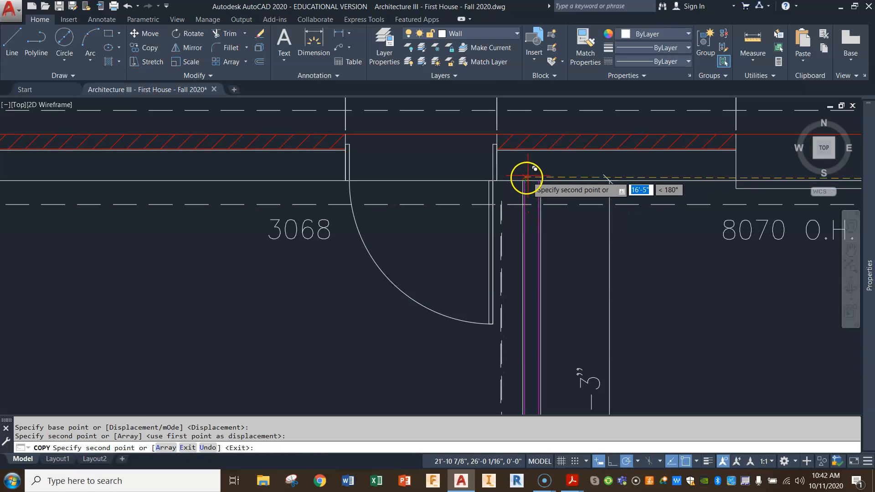
key("Return")
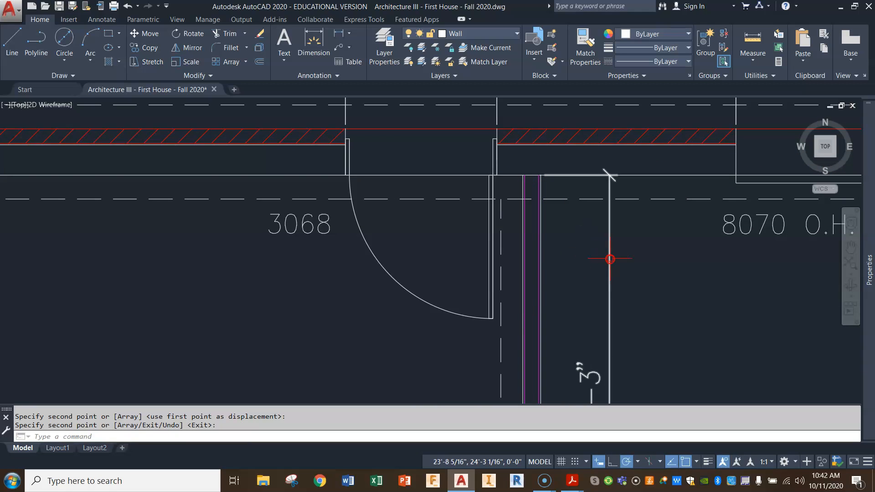
Draw a short horizontal helper line across the fire wall between its two magenta lines.
scroll(609, 256, "down", 2)
middle_click_drag(601, 238, 602, 246)
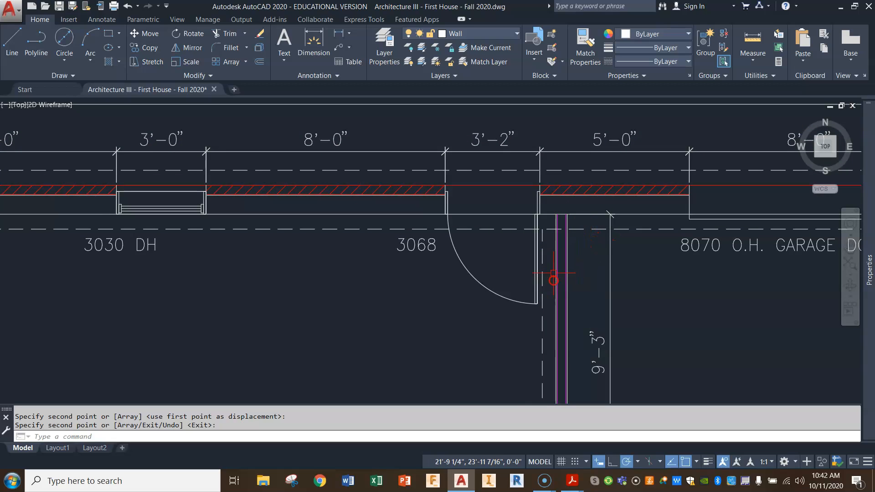
left_click(12, 40)
scroll(563, 281, "up", 4)
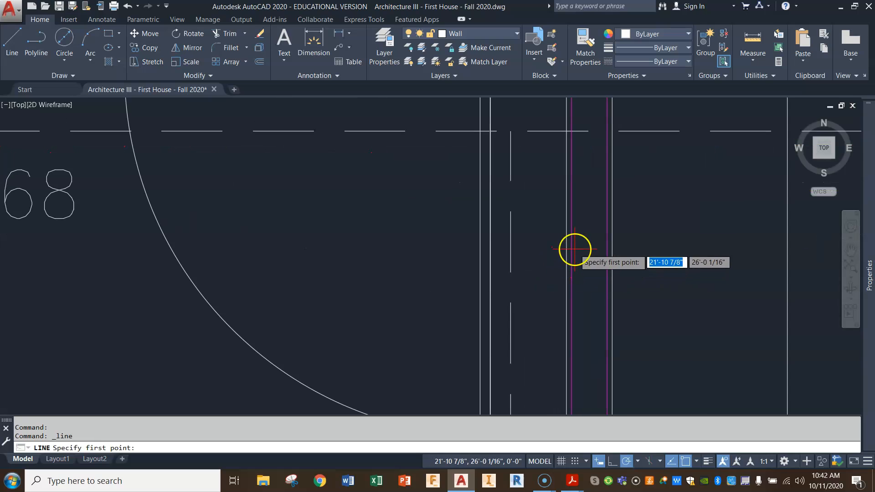
middle_click_drag(570, 146, 595, 229)
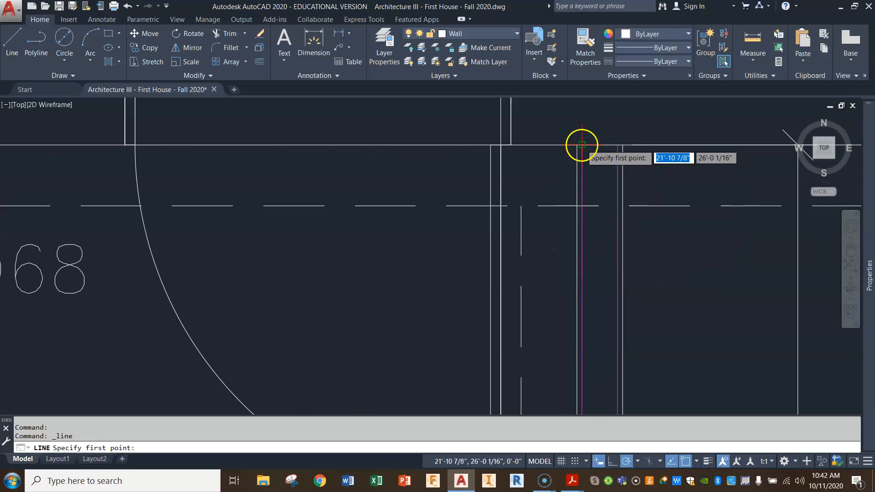
left_click(582, 243)
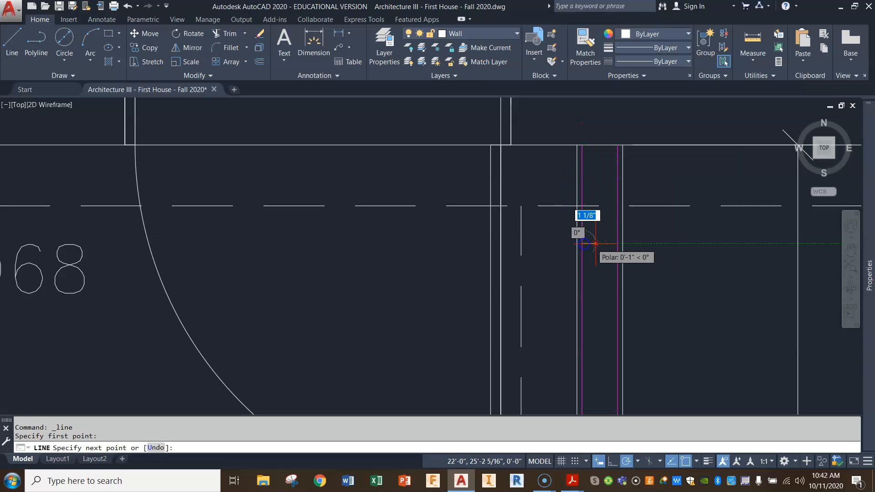
left_click(617, 243)
key("Return")
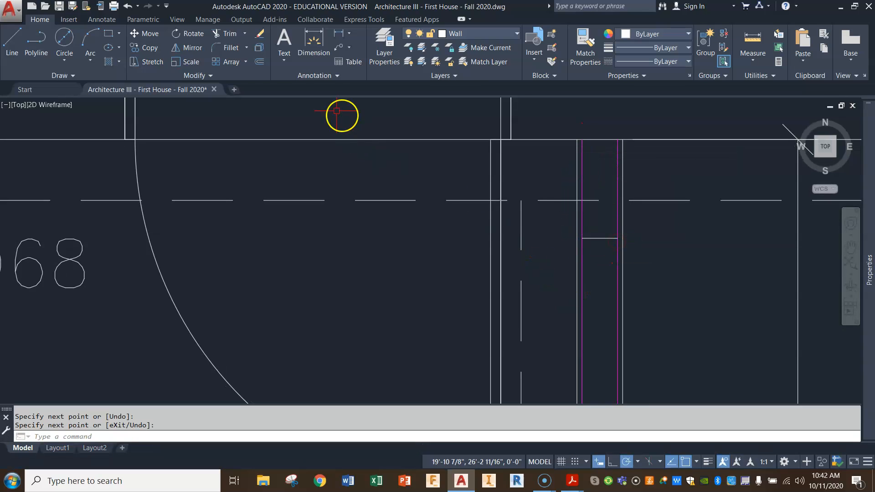
Mirror the copied dashed footing line about the fire wall's centre, through the helper line's midpoint, keeping the original.
left_click(193, 48)
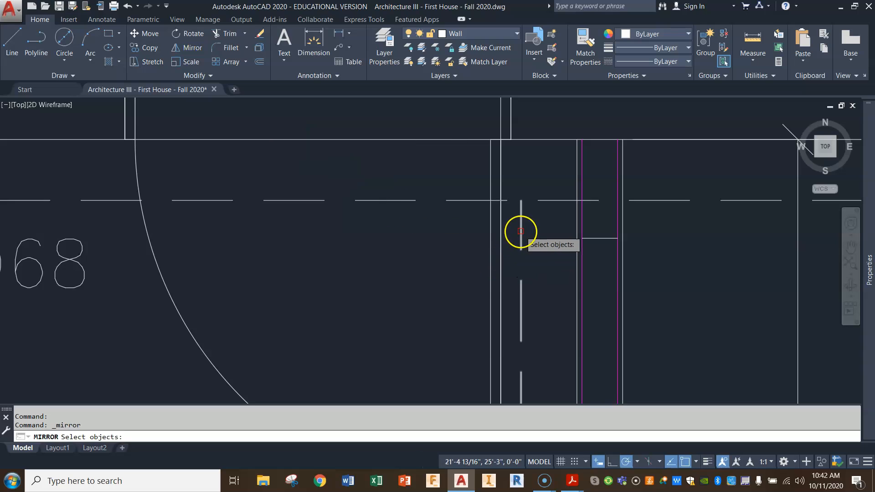
left_click(521, 232)
key("Return")
left_click(596, 243)
left_click(600, 288)
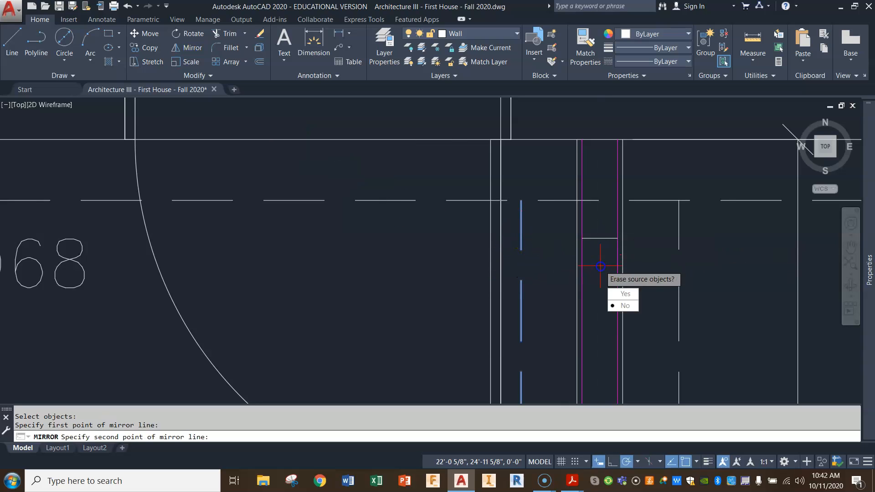
key("Return")
Erase the short helper line across the fire wall.
scroll(600, 287, "down", 2)
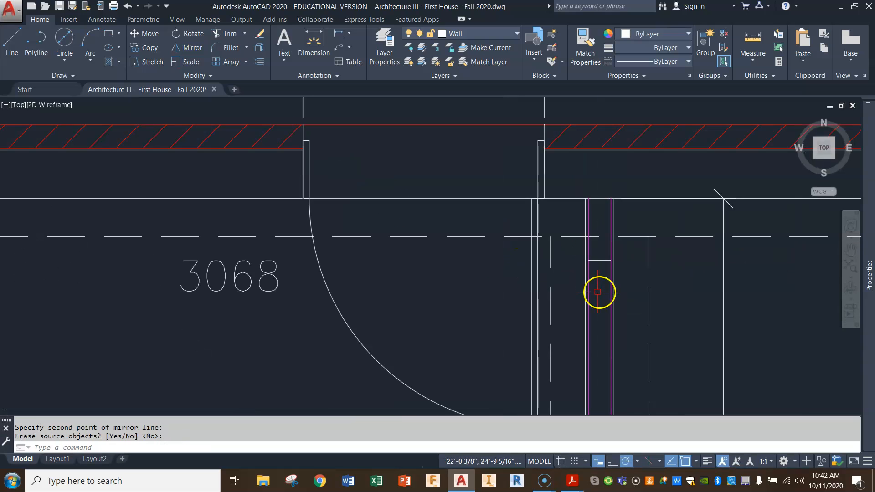
left_click(599, 263)
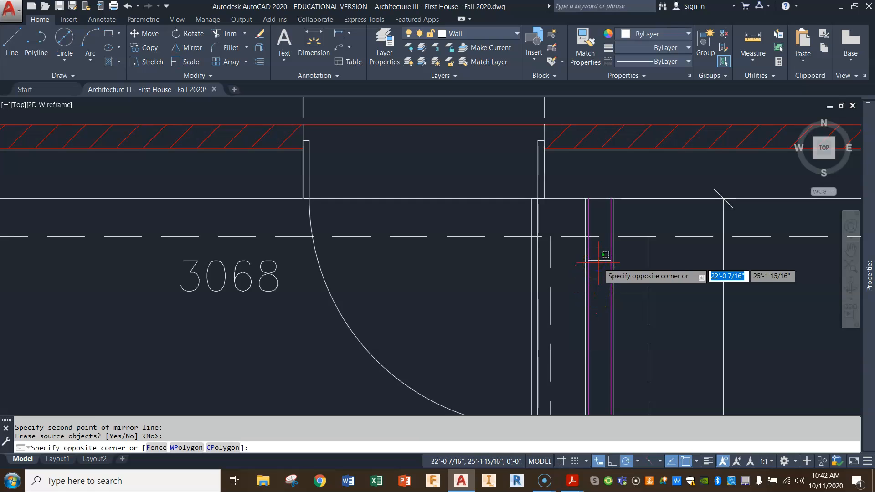
left_click(595, 256)
key("Delete")
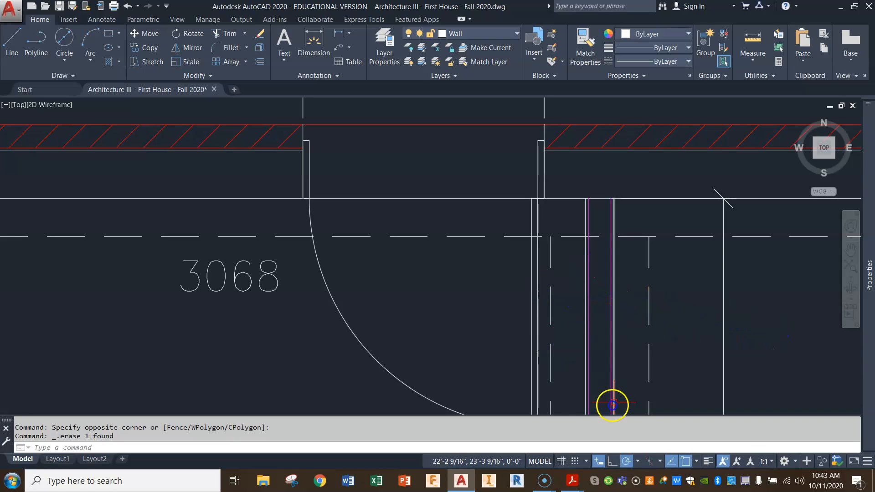
left_click(229, 36)
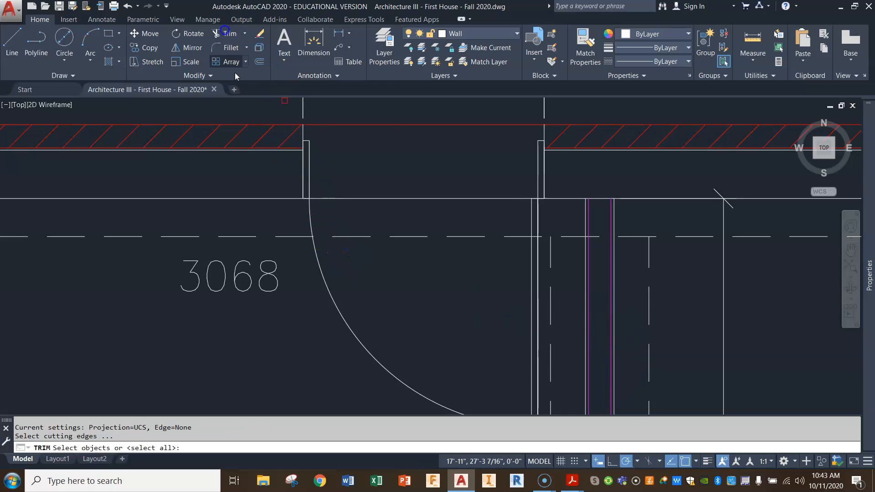
key("Return")
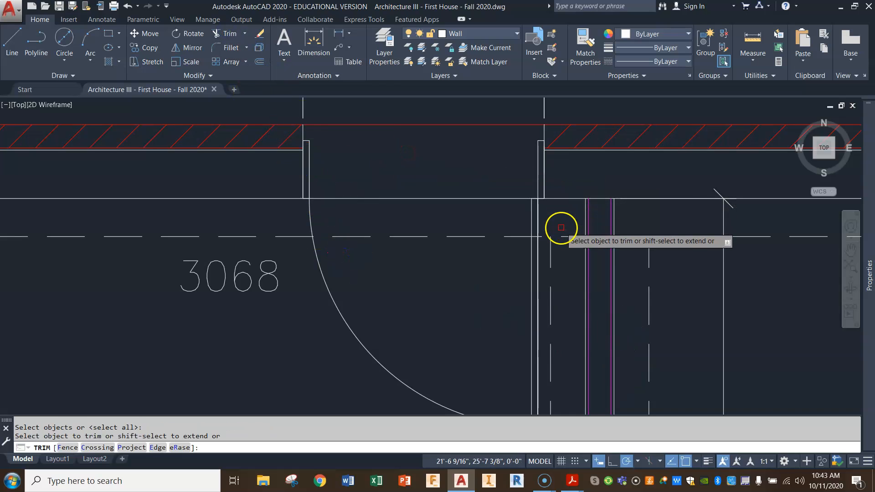
key("Escape")
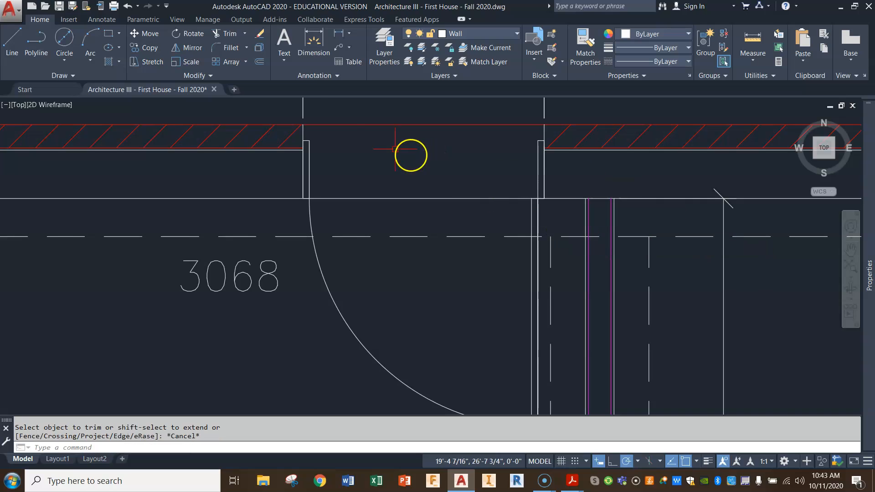
Trim the perimeter's inner dashed footing lines between the two fire wall footing lines at both ends of the wall.
left_click(231, 36)
left_click(550, 254)
left_click(649, 252)
right_click(649, 253)
left_click(653, 258)
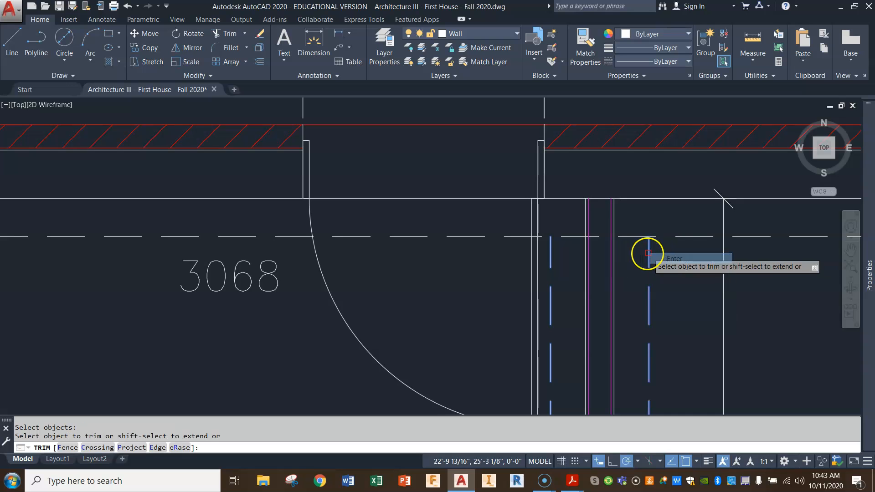
left_click(629, 236)
scroll(639, 293, "down", 3)
middle_click_drag(638, 355, 610, 175)
scroll(609, 176, "down", 4)
middle_click_drag(611, 338, 596, 166)
scroll(591, 294, "up", 4)
scroll(591, 293, "up", 2)
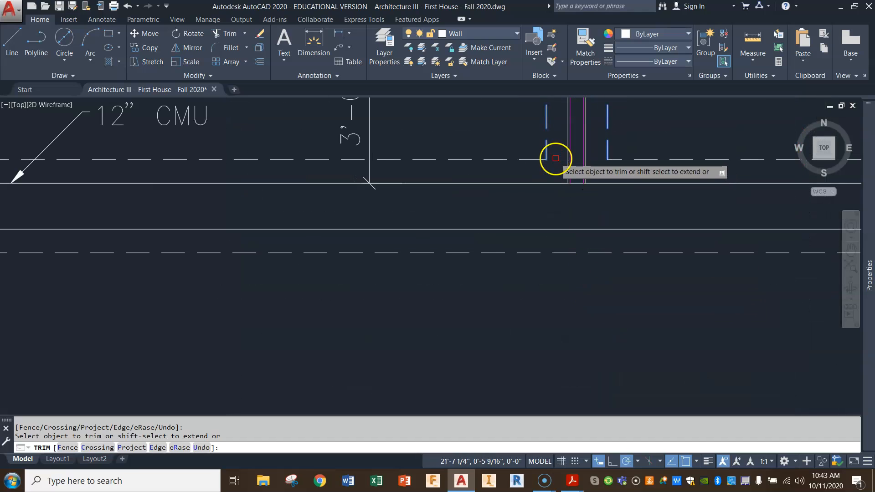
scroll(615, 134, "down", 8)
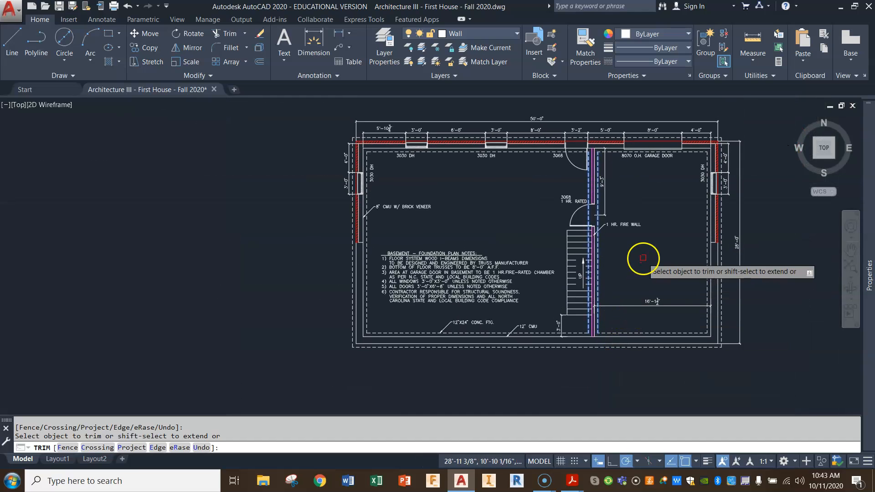
key("Escape")
scroll(464, 253, "up", 4)
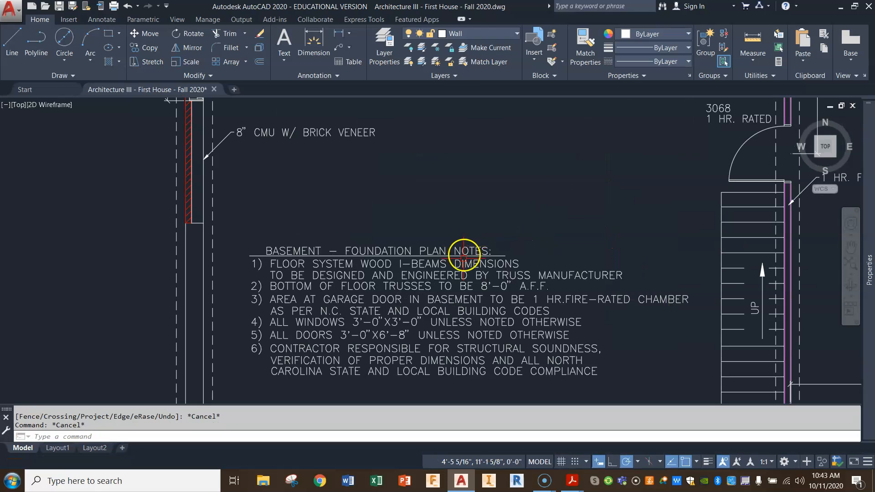
double_click(464, 253)
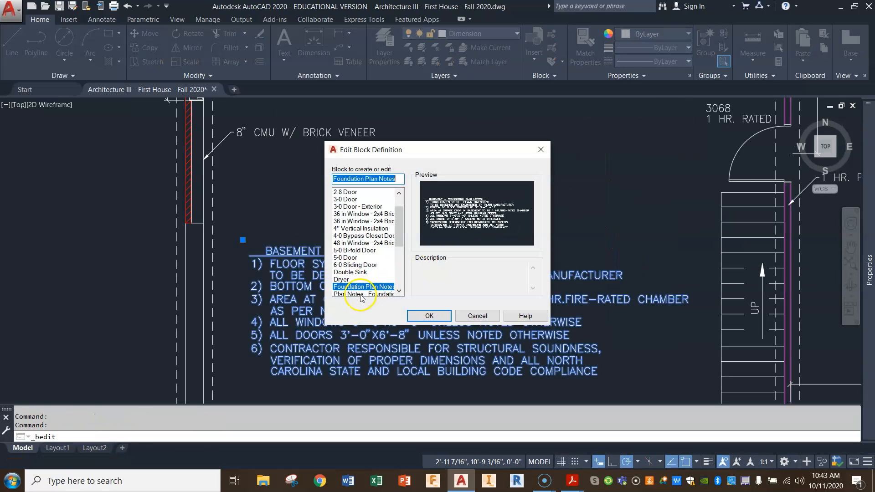
left_click(477, 315)
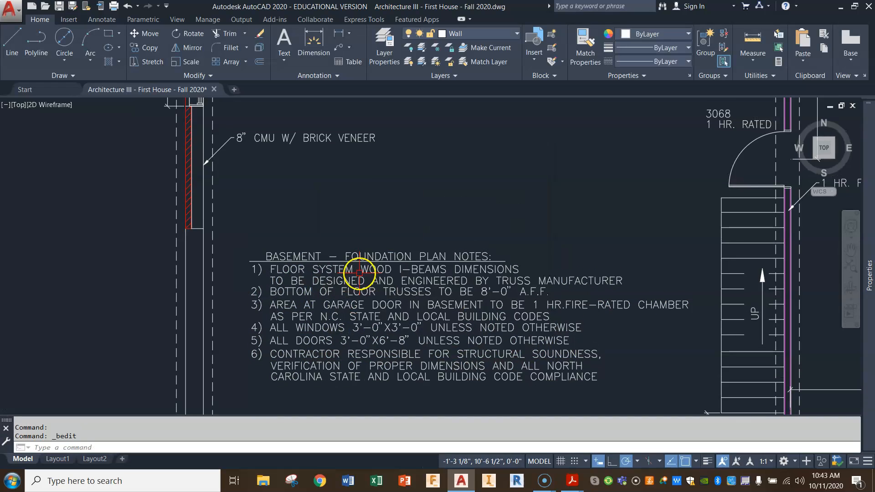
Explode the basement foundation plan notes block into separate text lines.
left_click(262, 59)
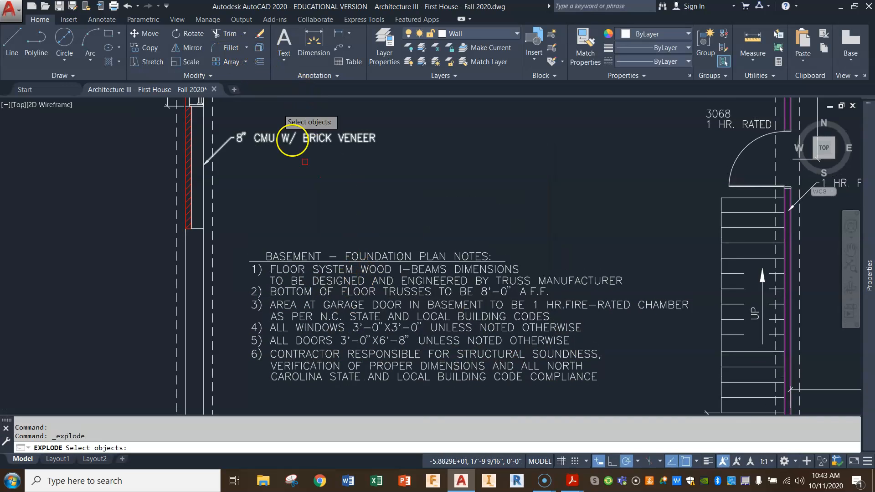
left_click(339, 262)
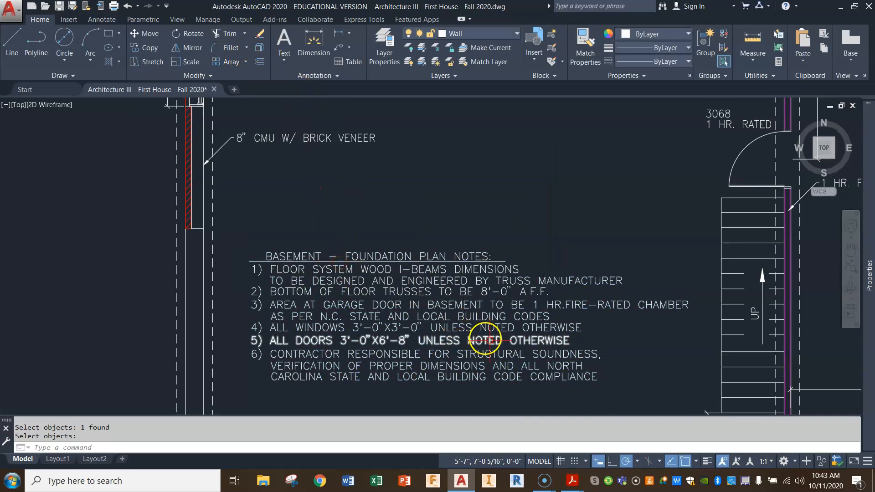
key("Return")
Open note 1 of the foundation plan notes for editing and select the words WOOD I-BEAMS.
double_click(414, 269)
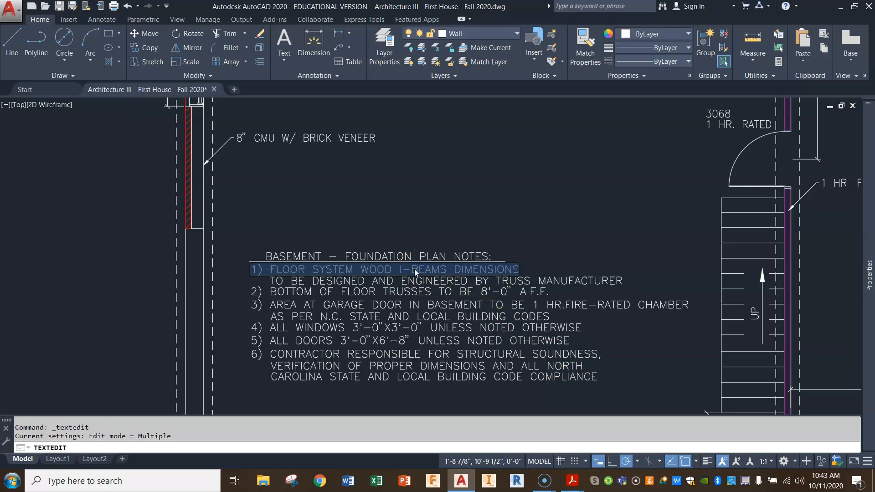
left_click(388, 269)
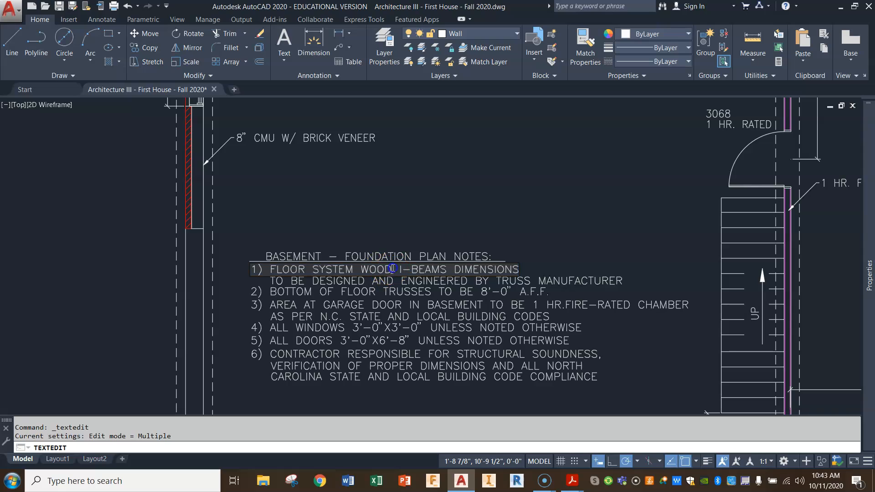
left_click_drag(363, 269, 404, 269)
Switch to Acrobat Reader and examine the 2x12 joist spans in the Southern Yellow Pine 40 psf floor joist table.
left_click(572, 481)
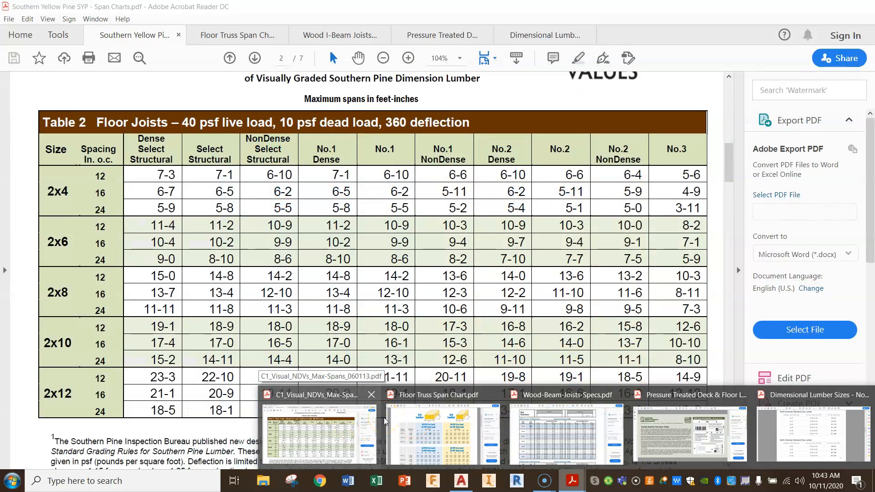
left_click(381, 421)
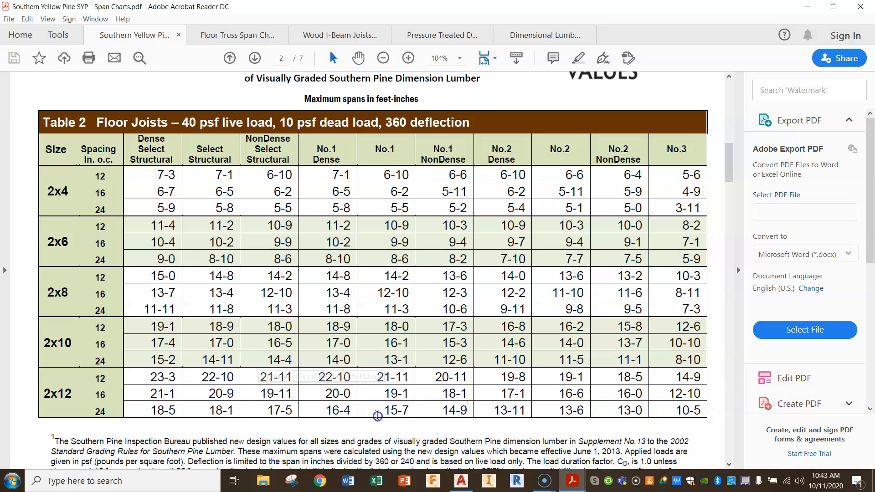
left_click(301, 240)
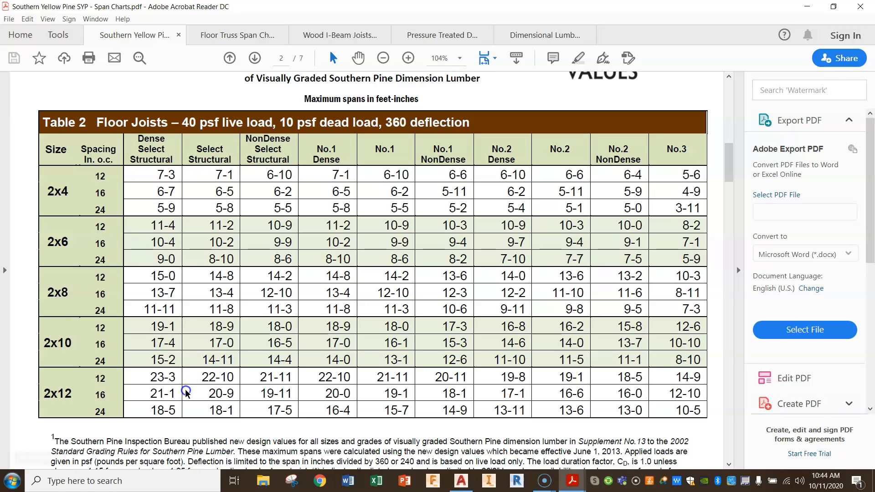
left_click(90, 398)
left_click(117, 387)
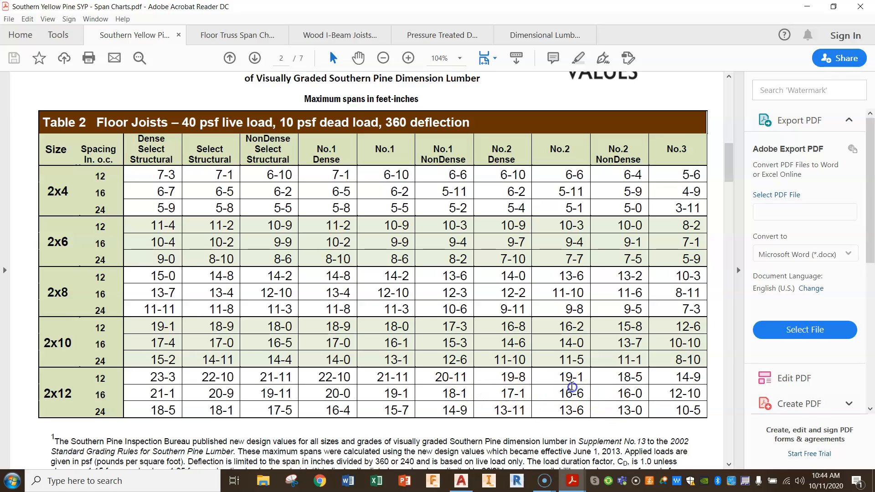
Switch back to AutoCAD and examine the whole basement foundation plan around the fire wall and its footing.
left_click(465, 484)
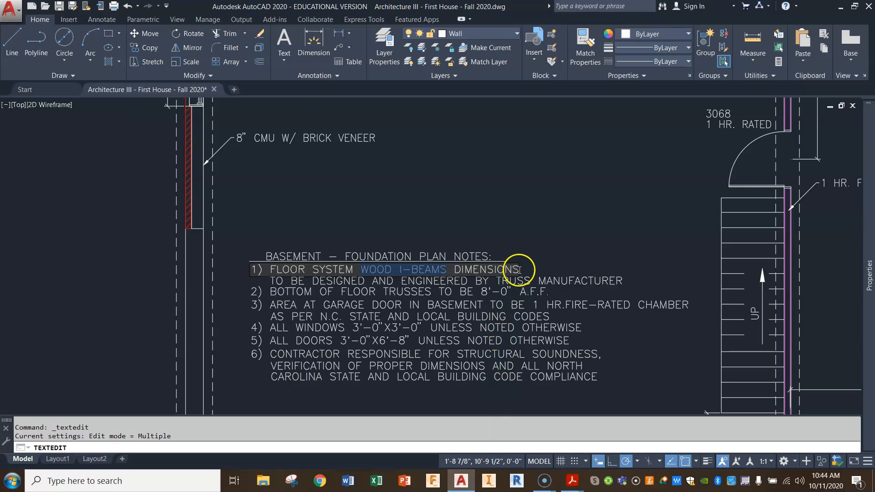
scroll(547, 273, "down", 4)
scroll(557, 267, "down", 1)
middle_click_drag(567, 263, 509, 274)
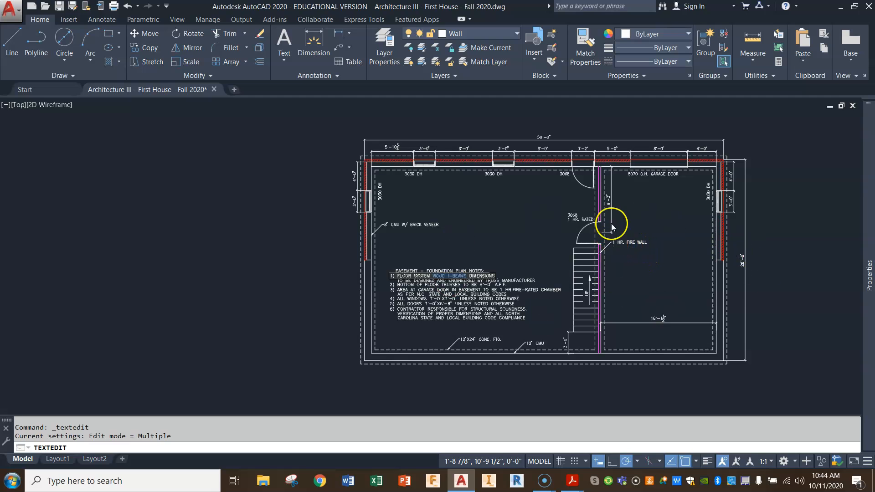
Replace WOOD I-BEAMS in note 1 of the foundation plan notes with 16" O.C.
scroll(615, 219, "up", 5)
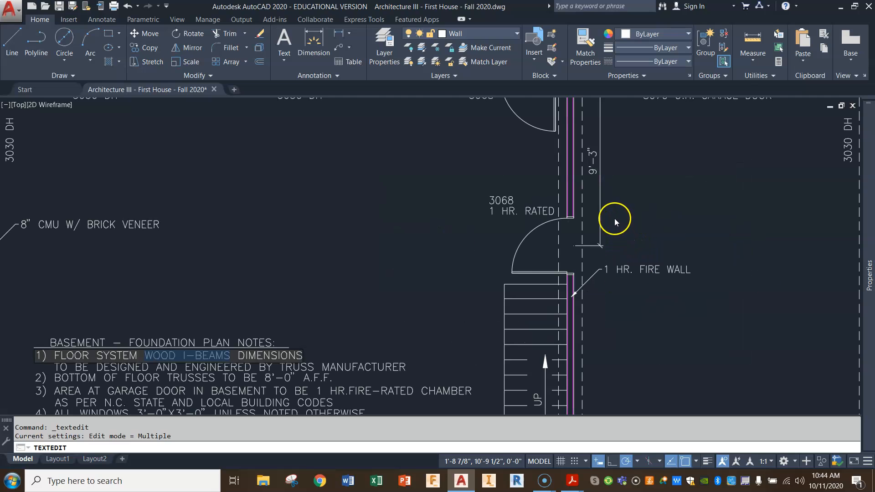
scroll(613, 216, "down", 5)
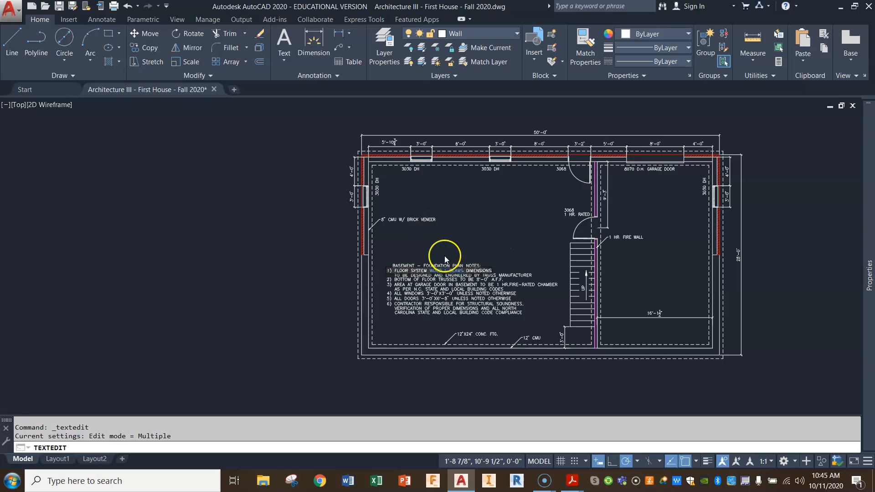
scroll(464, 273, "up", 2)
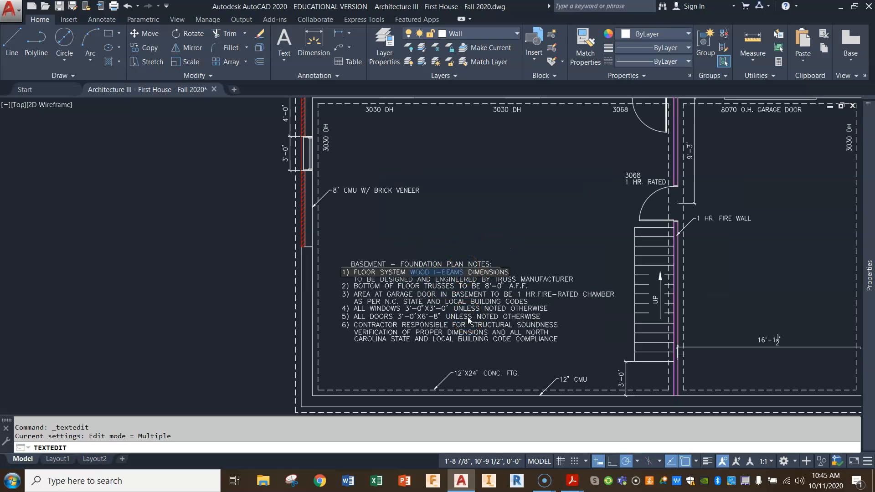
type("16\"")
type(" O")
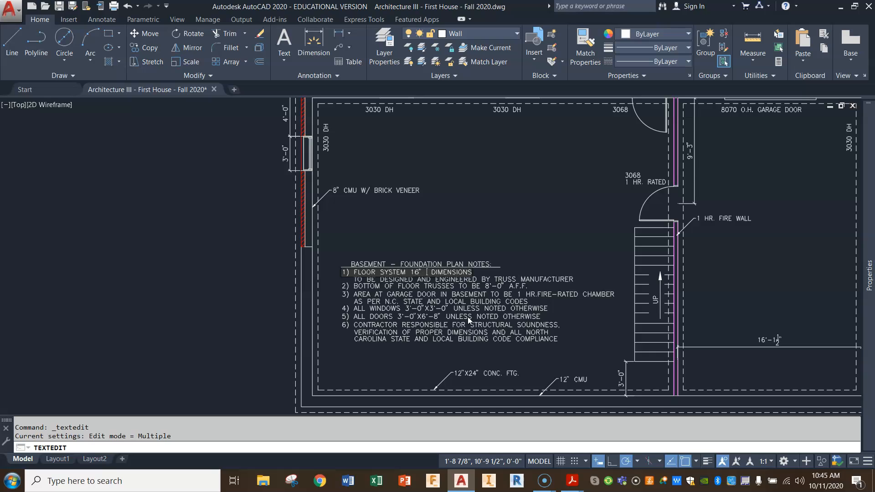
type(">")
key("BackSpace")
type(".C.")
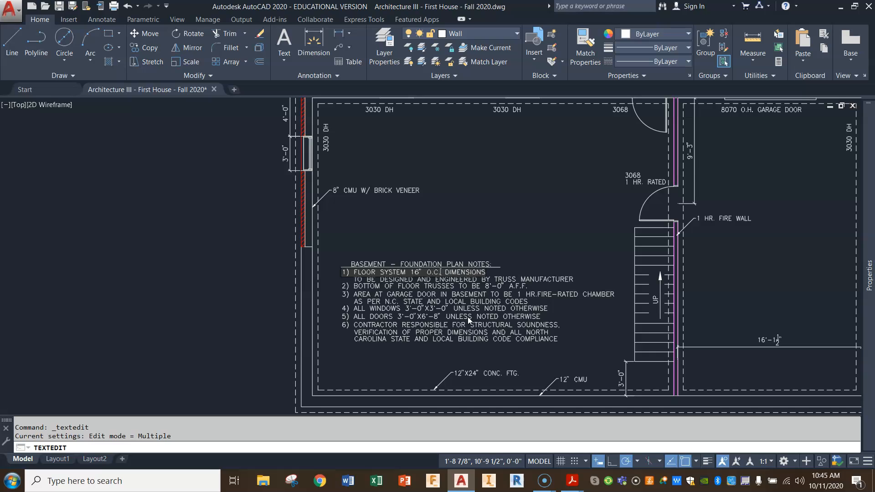
Insert 2X12" before 16" O.C. in note 1 and delete the word DIMENSIONS from the end of that line.
left_click(411, 272)
type("2X")
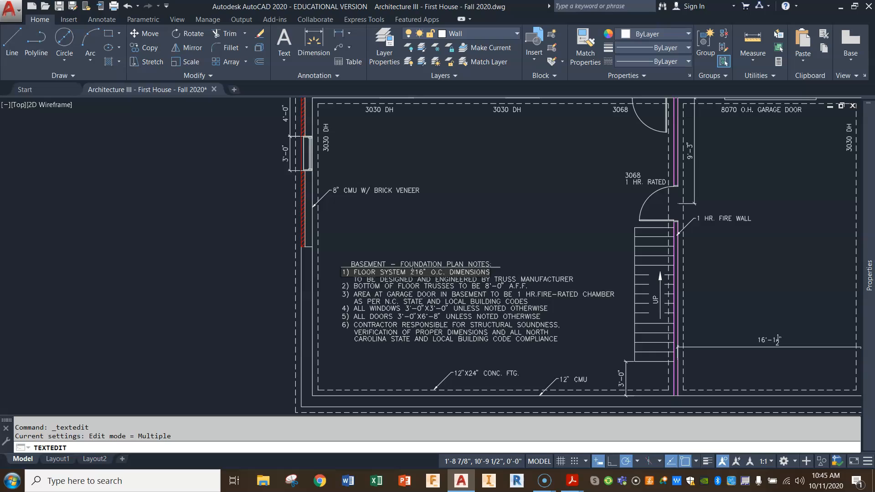
type("12\"")
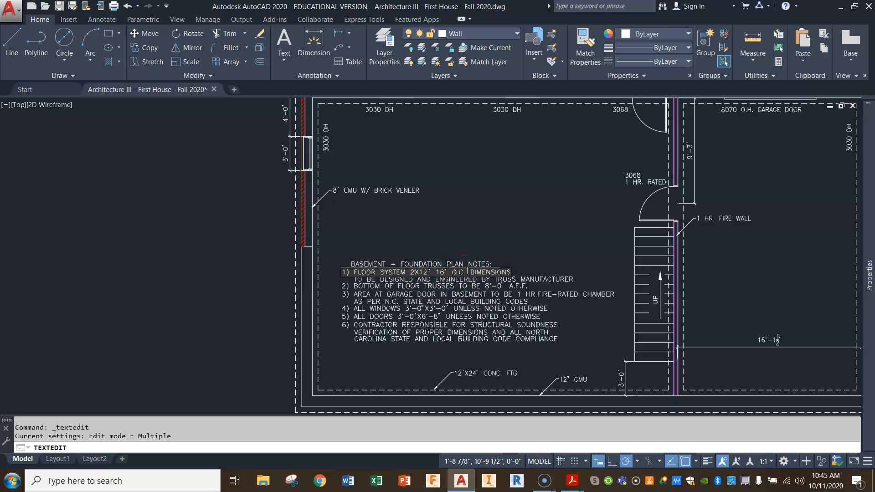
key("Delete")
key("Delete")
key("Delete")
left_click(411, 351)
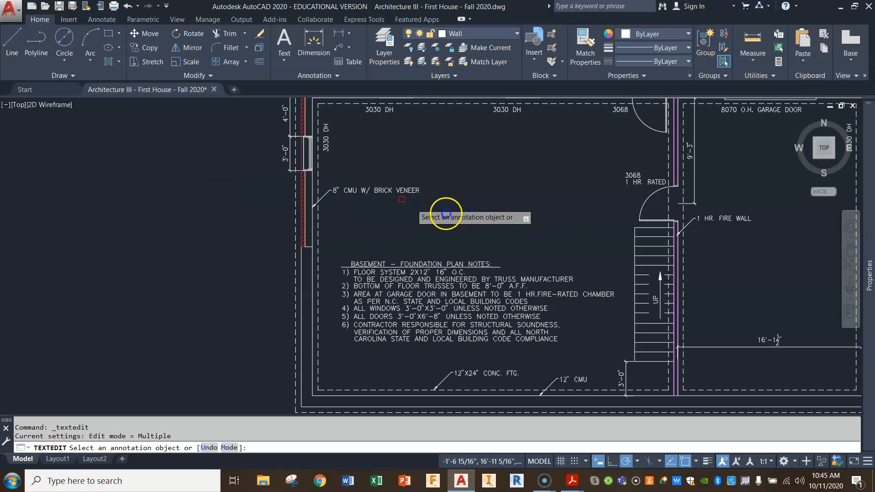
Draw a horizontal line from the left exterior CMU wall's inside face, where the brick veneer ends, to the fire wall.
left_click(20, 41)
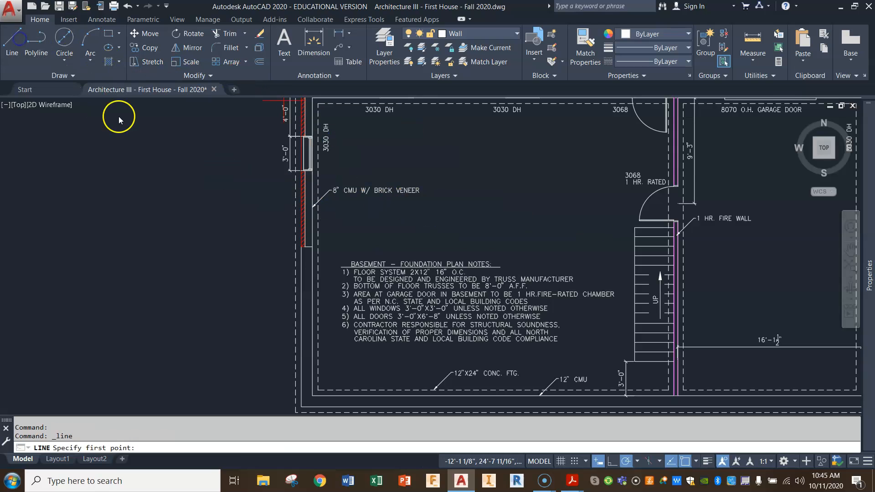
left_click(312, 261)
scroll(471, 248, "down", 2)
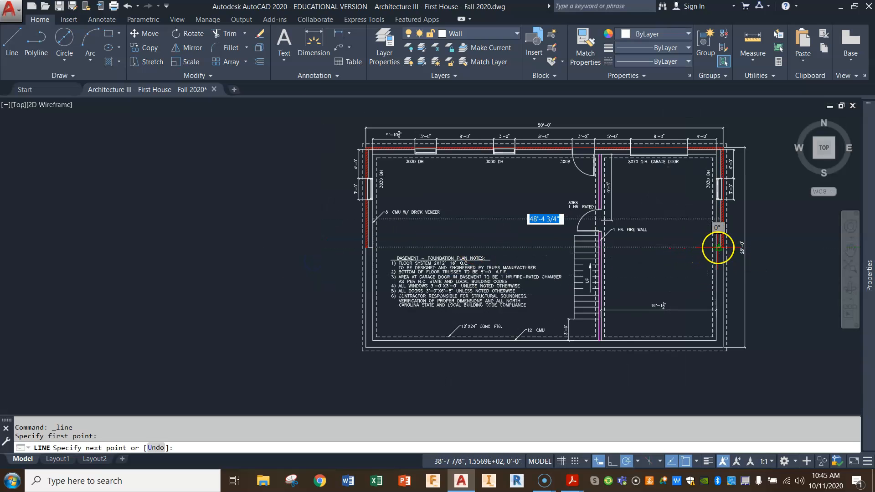
scroll(620, 247, "up", 5)
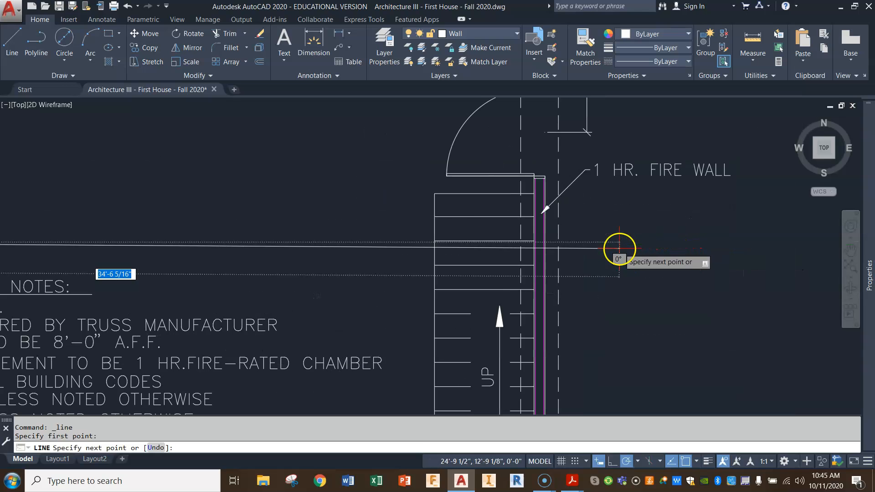
left_click(535, 242)
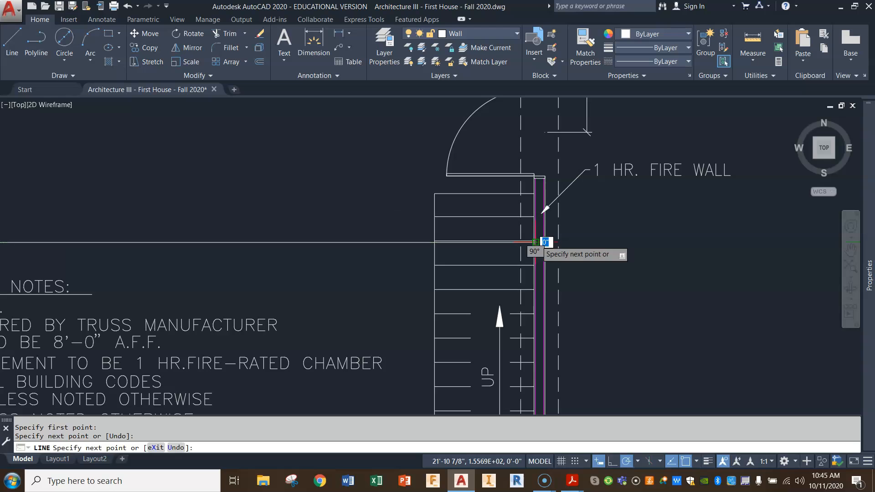
key("Escape")
key("Escape")
scroll(533, 244, "down", 4)
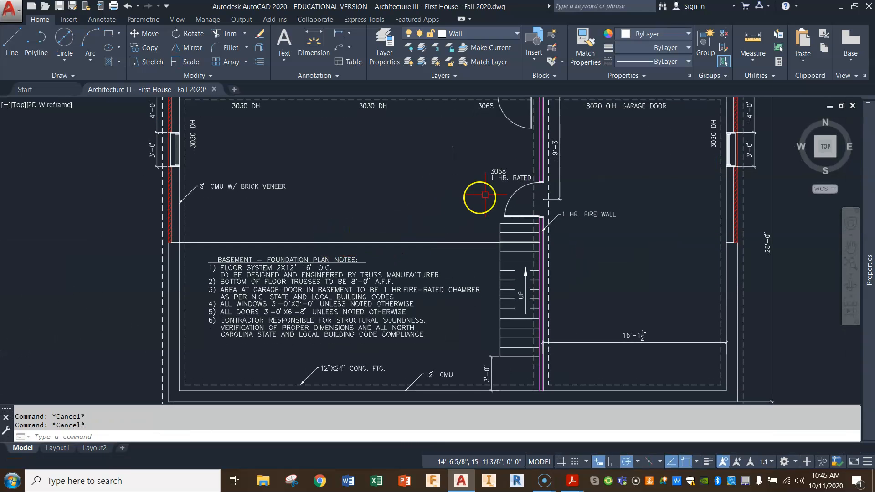
Measure the distance along the new line from the left exterior wall to the fire wall.
left_click(757, 48)
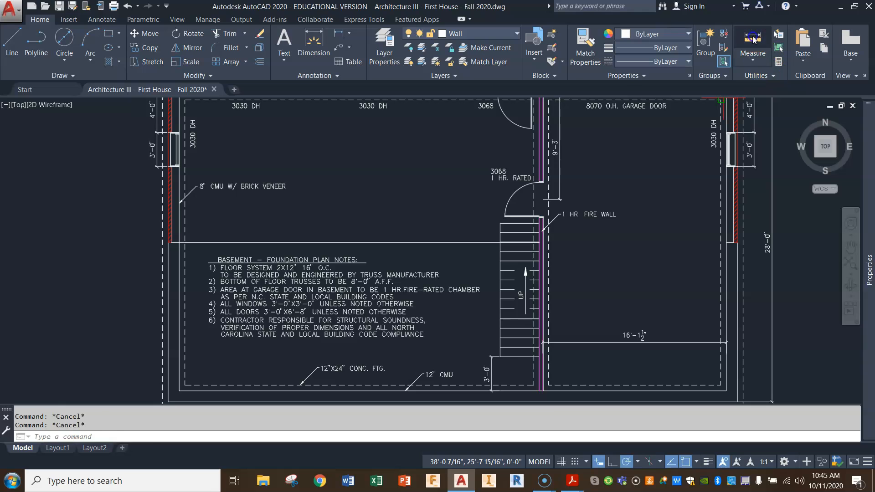
left_click(169, 242)
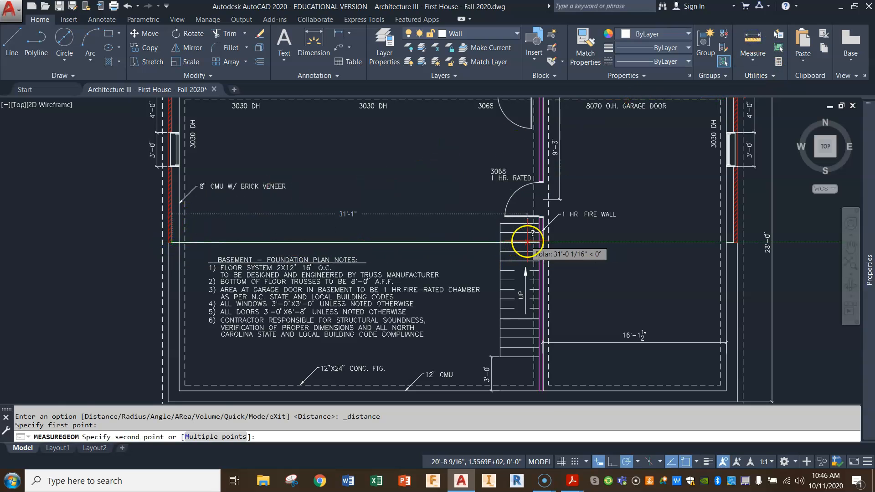
scroll(532, 244, "up", 8)
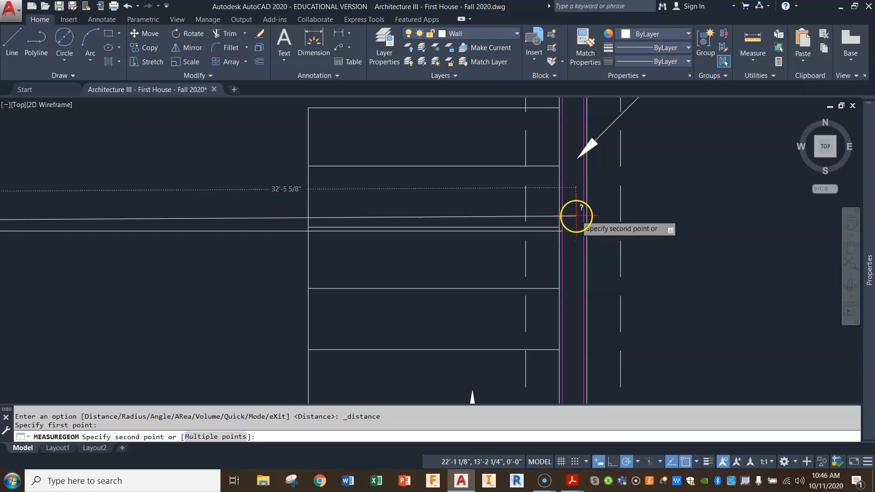
left_click(565, 232)
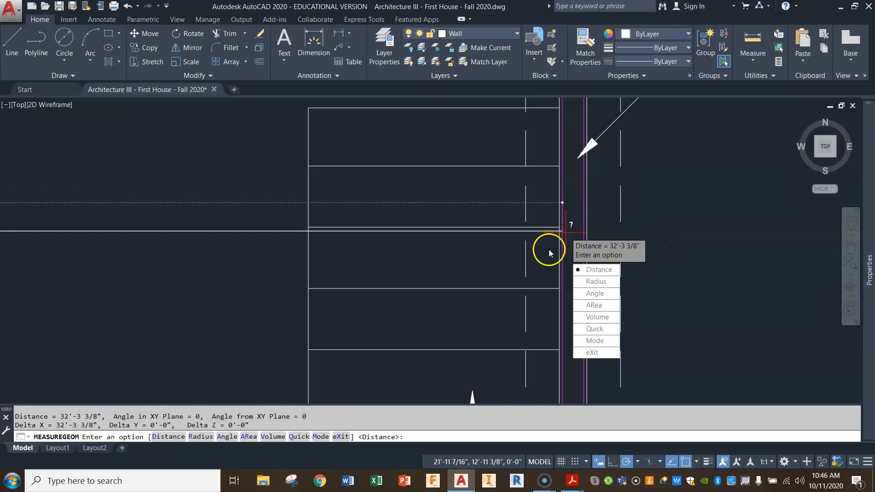
key("Escape")
scroll(405, 261, "down", 6)
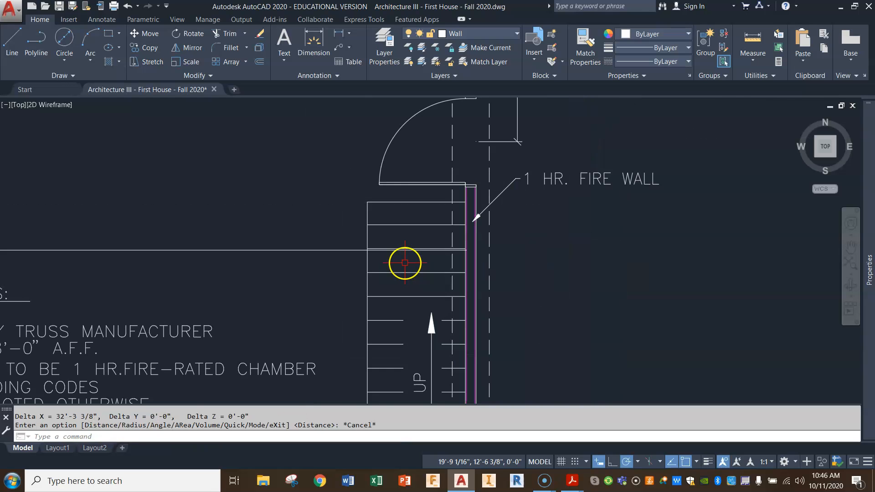
scroll(405, 263, "down", 5)
scroll(336, 254, "up", 2)
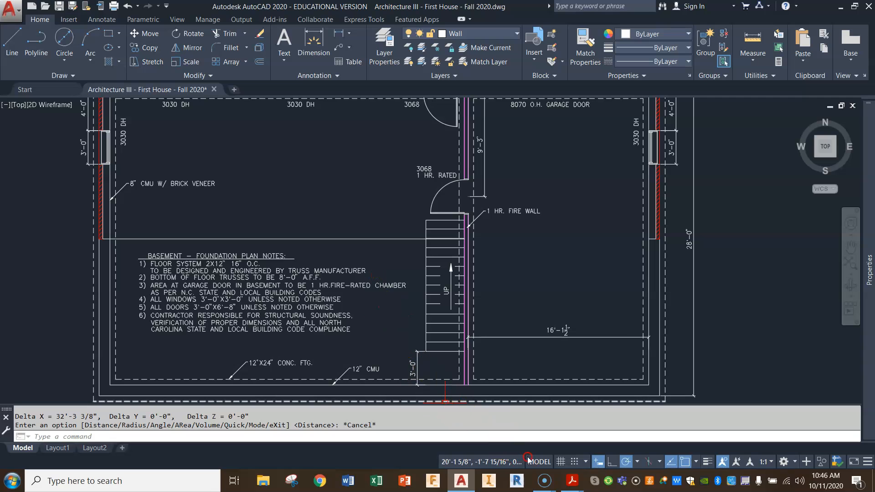
Switch to Acrobat Reader to check the Southern Yellow Pine floor joist spans, and return to AutoCAD.
mouse_move(572, 481)
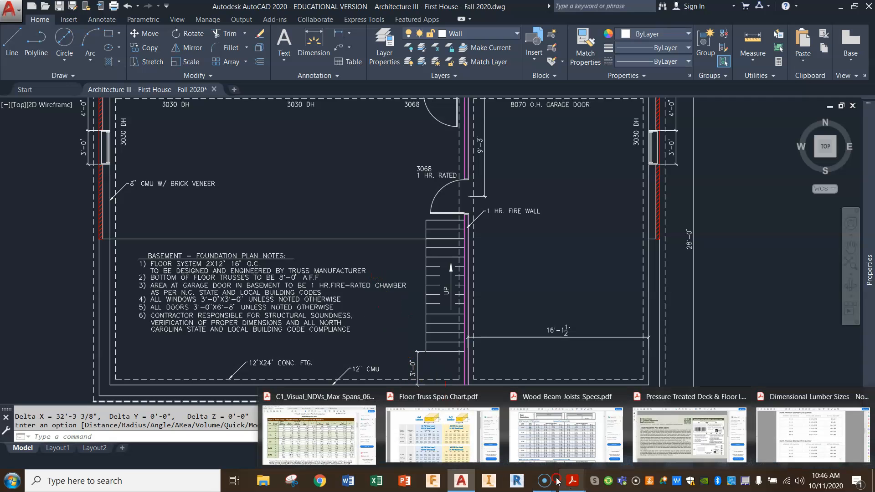
left_click(335, 436)
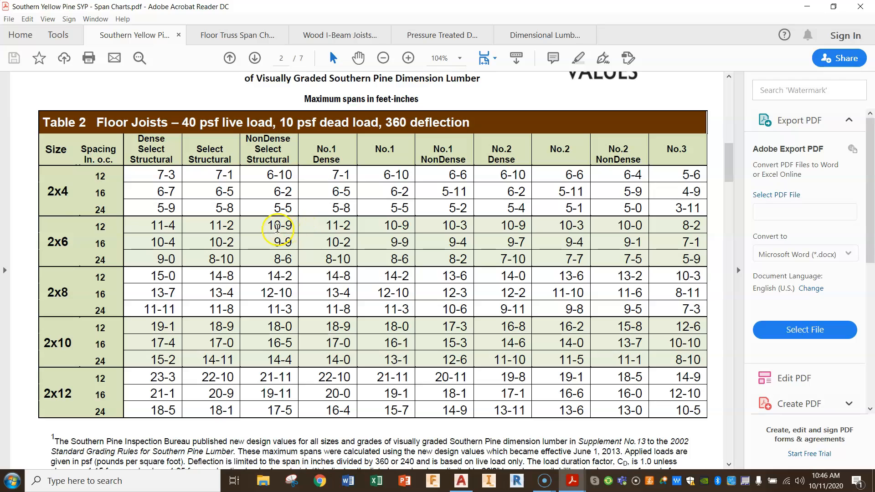
left_click(806, 10)
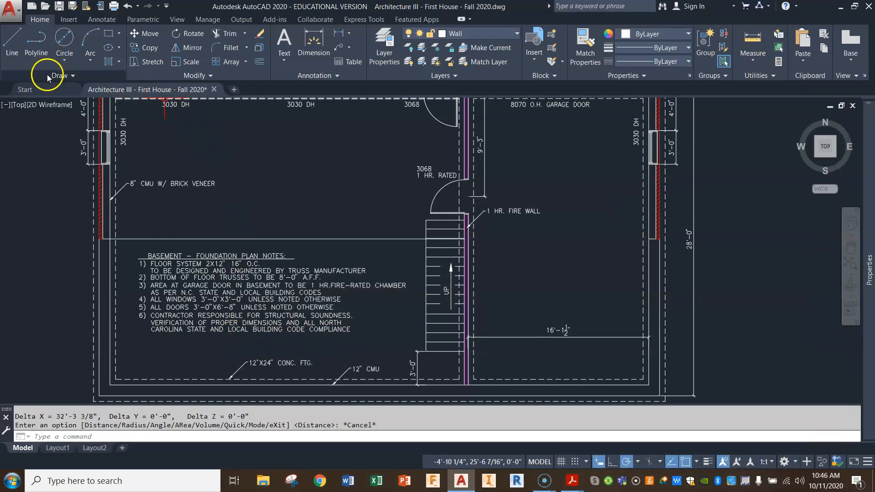
Draw a 4" diameter circle centred on the midpoint of the horizontal line across the basement.
left_click(65, 44)
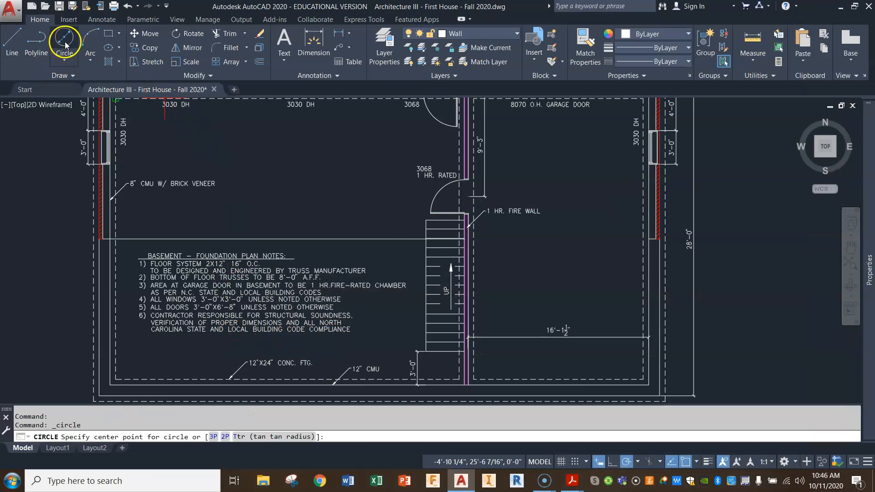
left_click(287, 239)
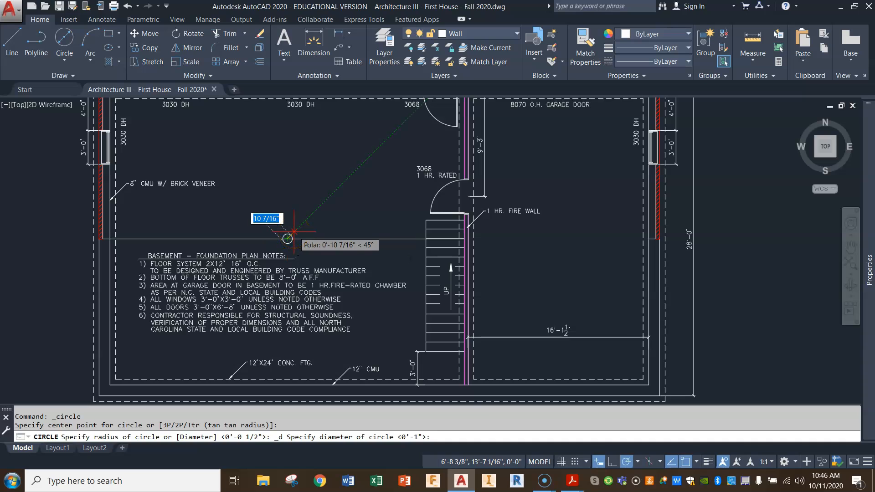
type("4")
key("Return")
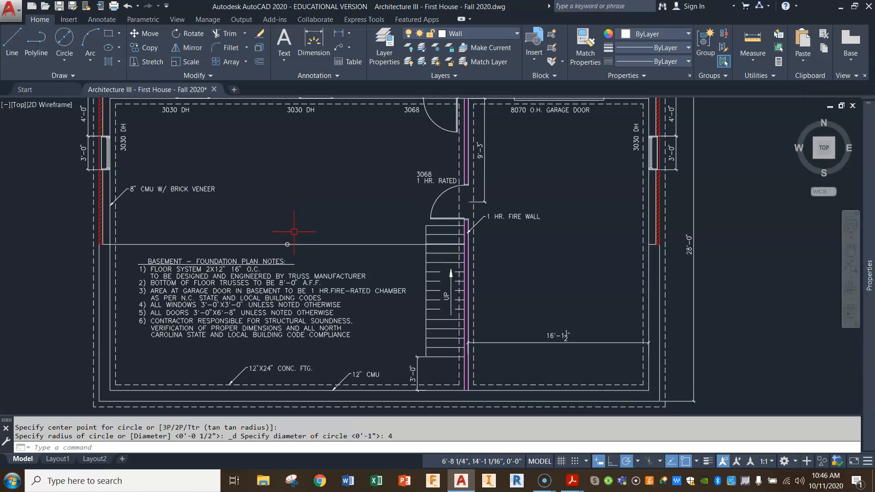
Outline a 12" square centred on the 4" circle, starting 6" left of its centre and leaving the lower half of the left side open.
scroll(293, 243, "up", 4)
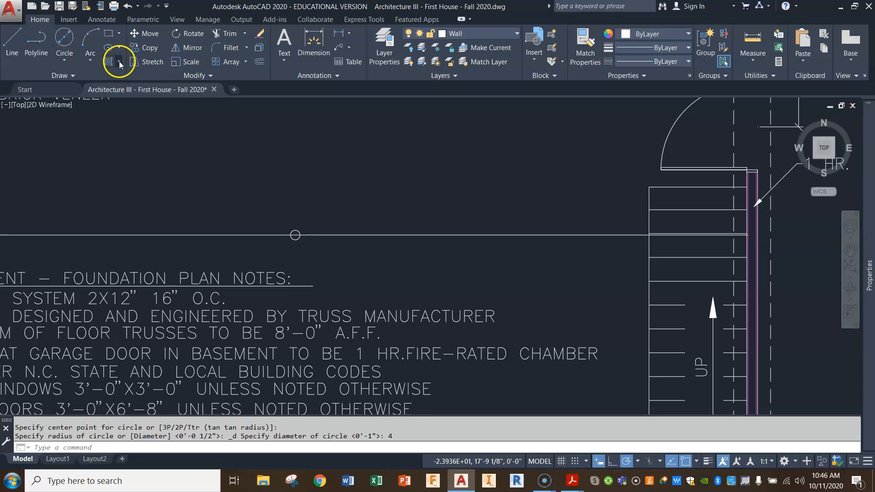
left_click(13, 38)
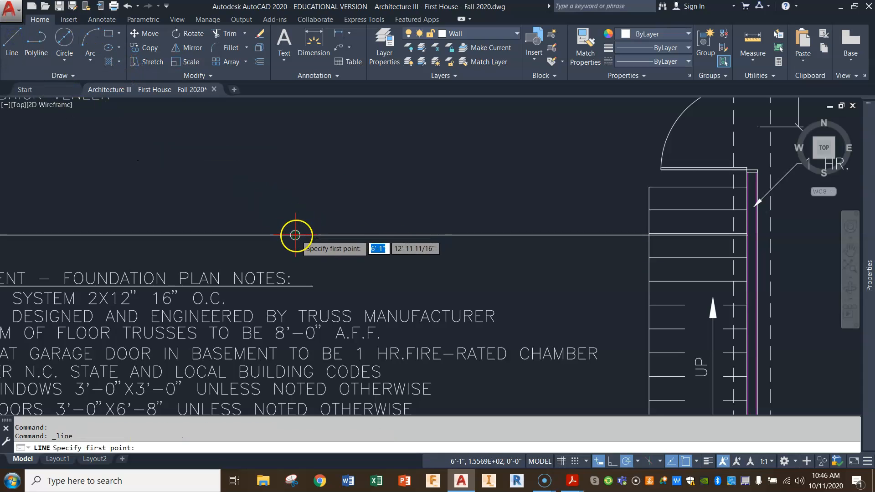
scroll(295, 236, "up", 3)
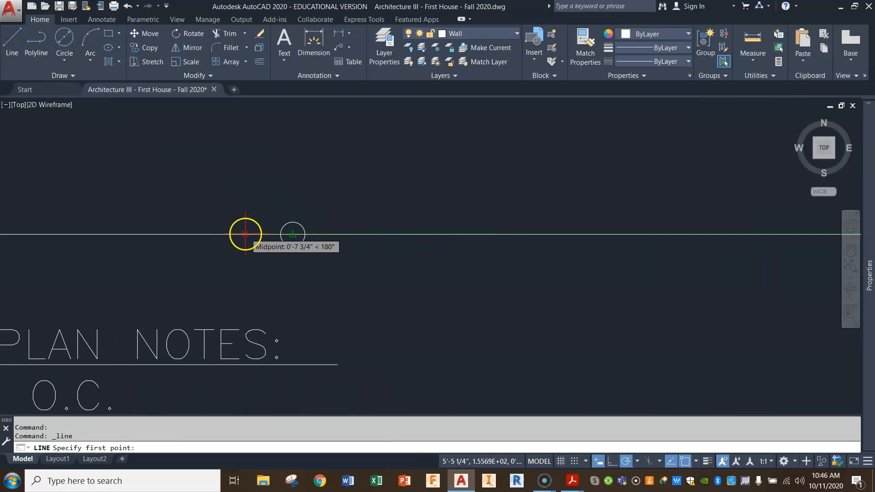
type("6")
key("Return")
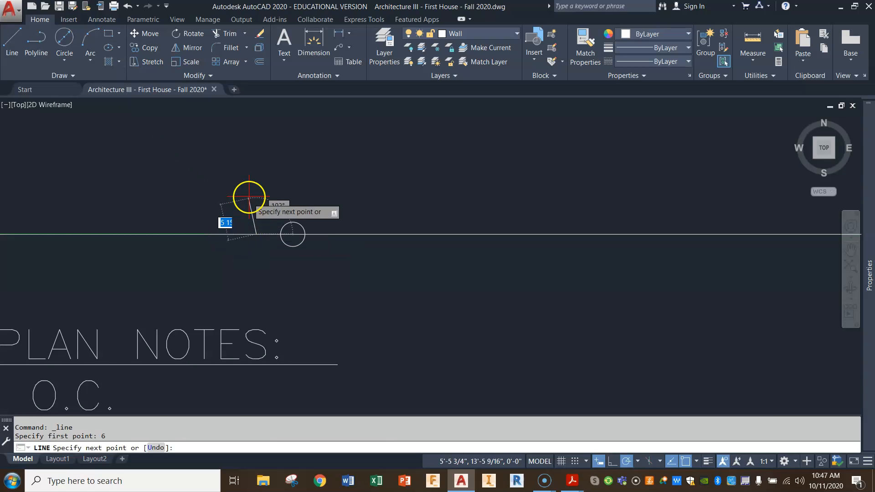
type("6")
key("Return")
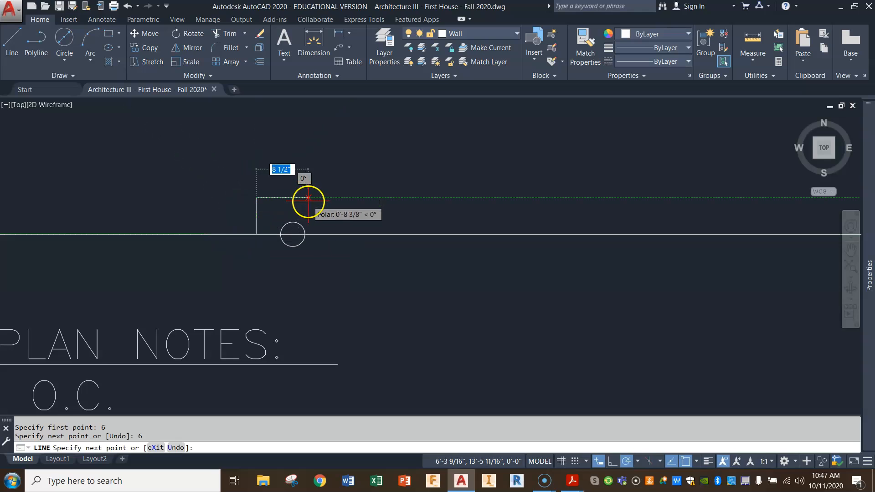
type("12")
key("Return")
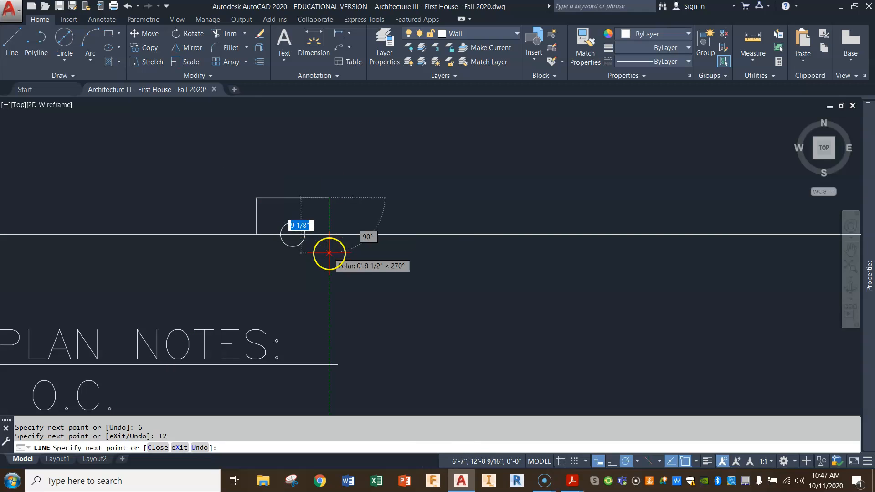
type("12")
key("Return")
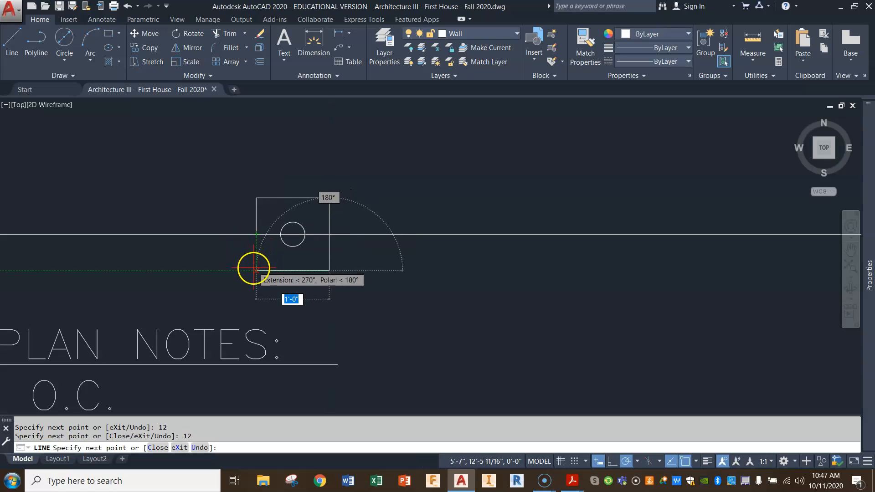
left_click(255, 269)
key("Escape")
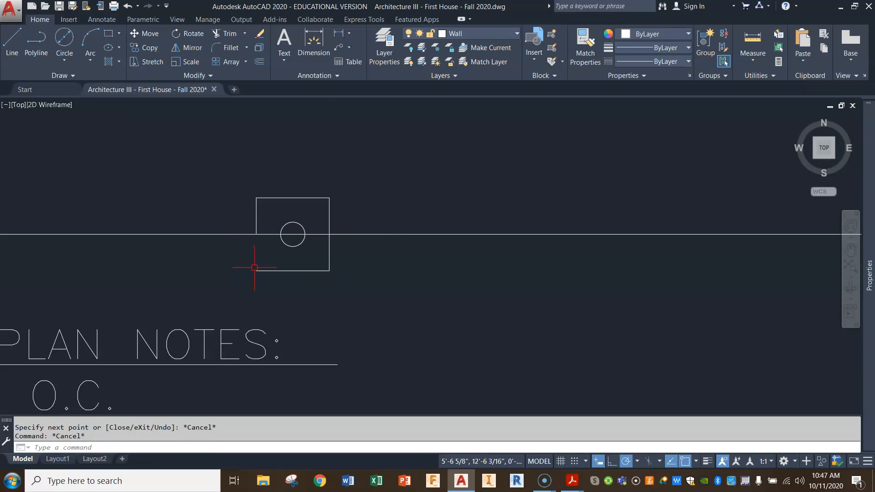
Stretch the square's short left side down to the lower left corner to close the outline around the circle.
left_click(256, 233)
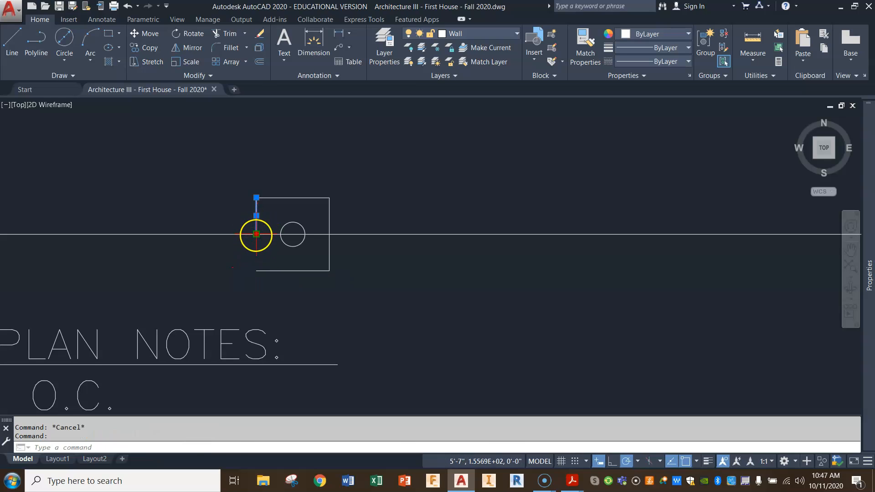
left_click(256, 234)
key("Escape")
key("Escape")
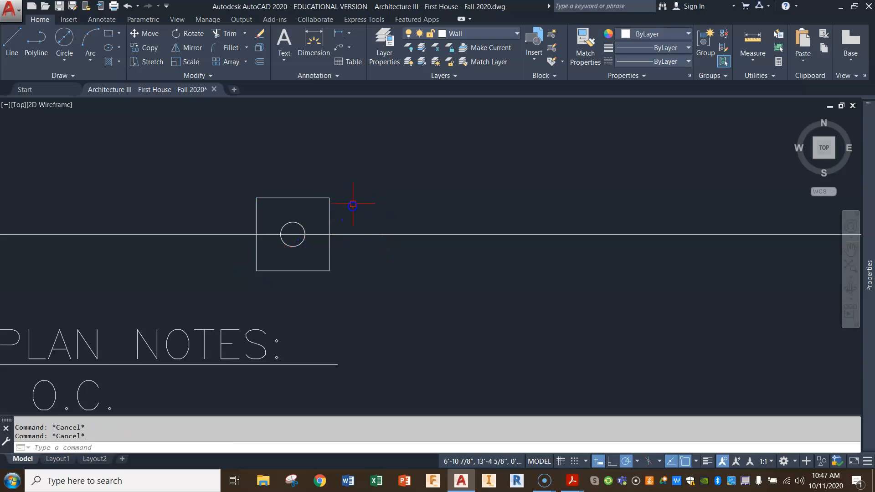
Select the whole outline of the 12" square around the circle and assign it to the Wall layer.
left_click(361, 259)
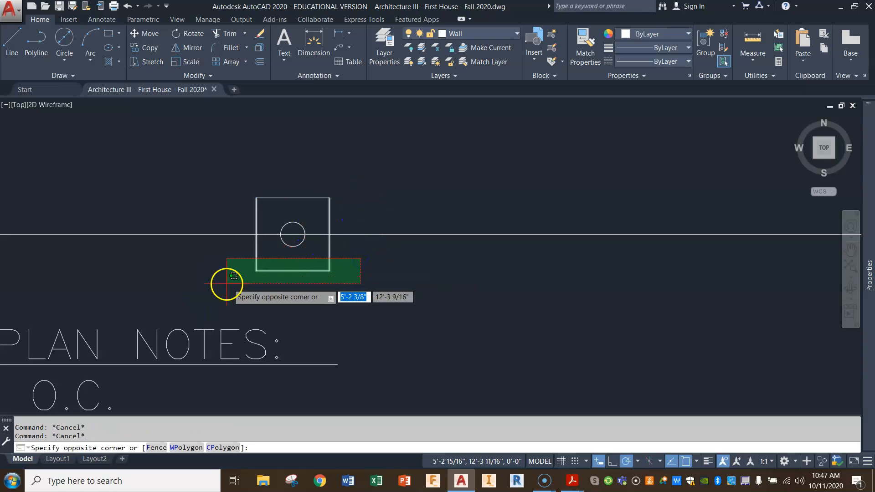
left_click(227, 283)
left_click(385, 180)
left_click(290, 201)
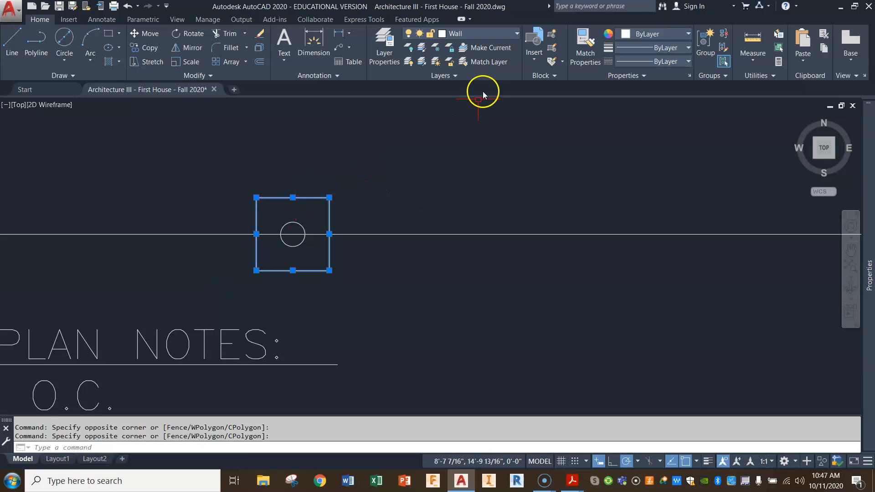
left_click(496, 35)
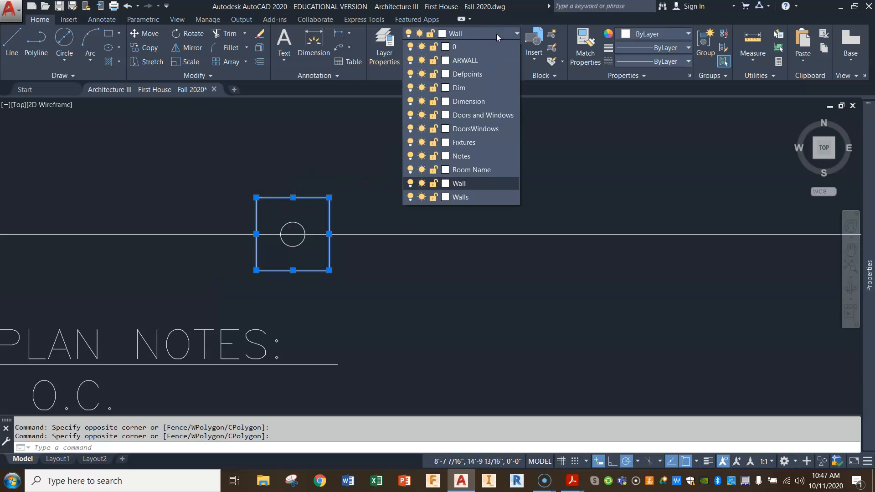
left_click(467, 184)
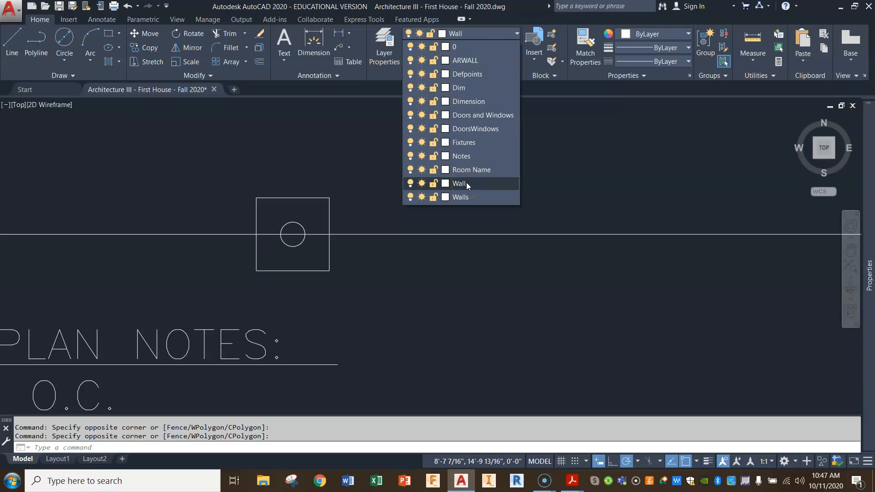
left_click(467, 184)
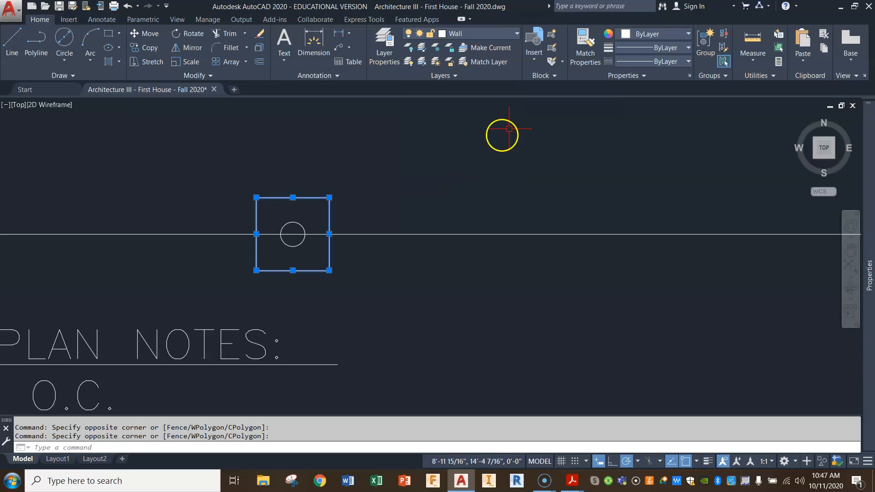
Change the linetype of the square around the circle to HIDDEN.
left_click(684, 63)
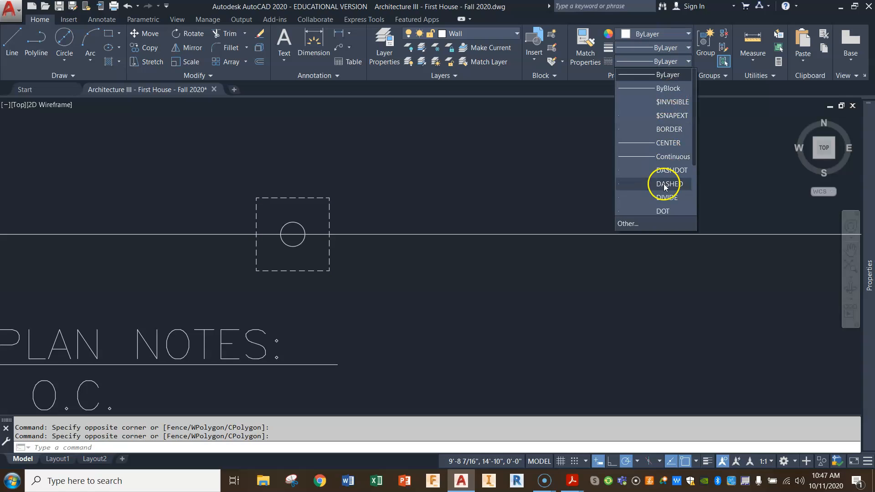
scroll(664, 184, "down", 1)
left_click(663, 197)
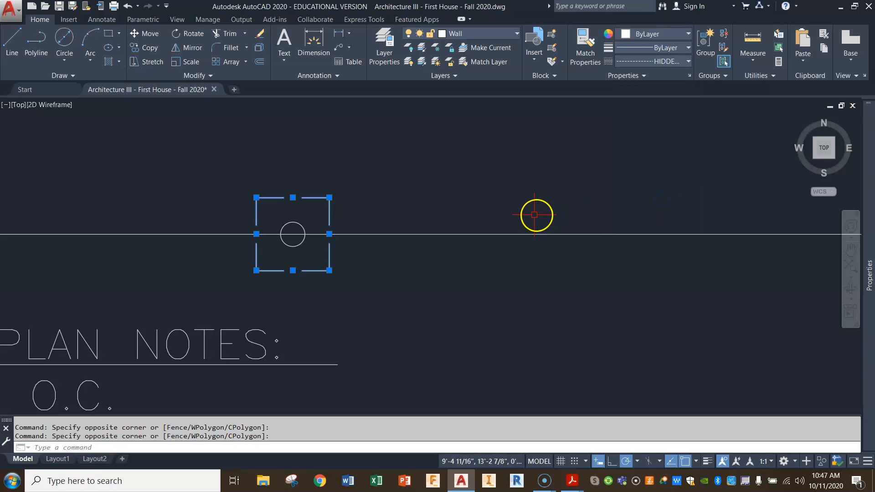
key("Escape")
key("Escape")
scroll(501, 201, "down", 5)
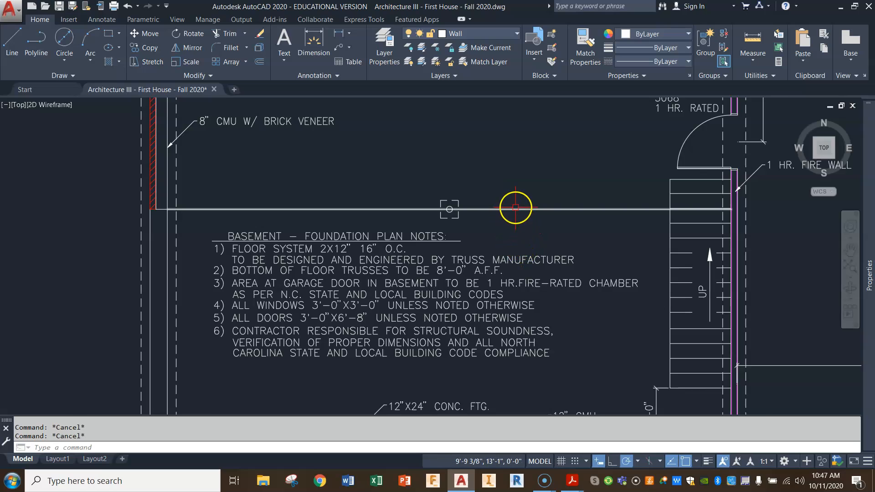
scroll(516, 207, "up", 4)
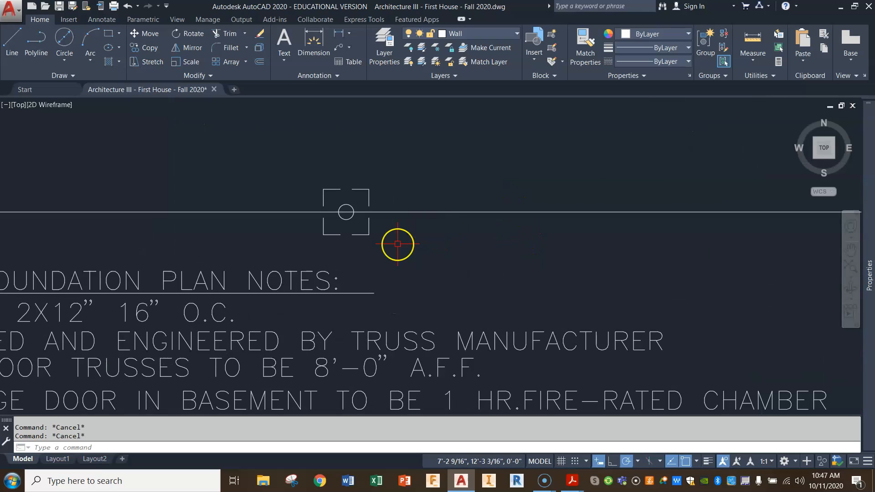
scroll(398, 244, "down", 4)
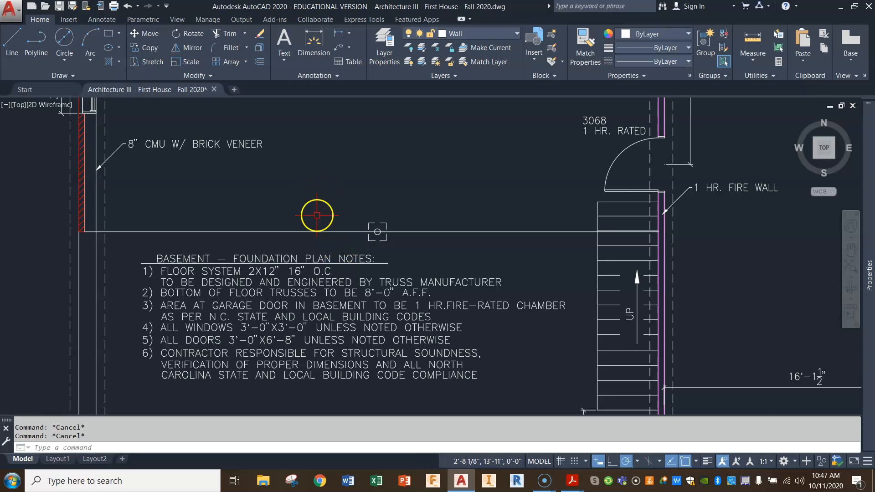
Offset the horizontal line through the circle 1" upward.
scroll(332, 299, "up", 4)
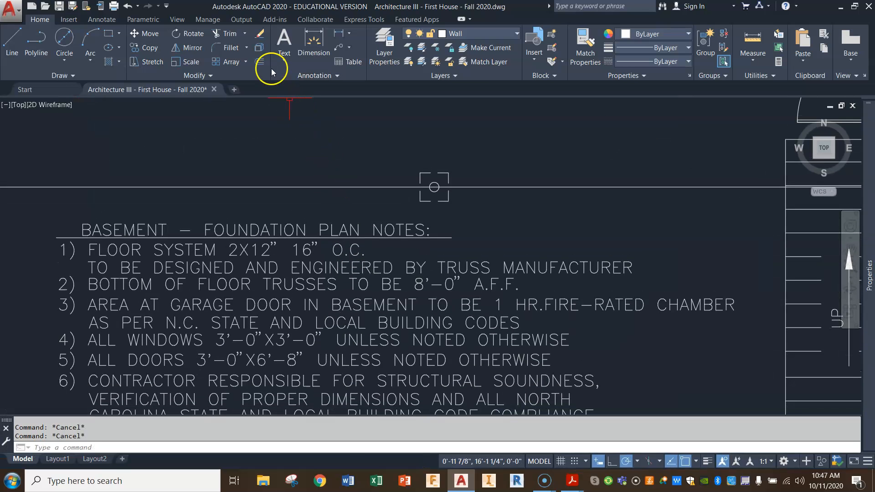
left_click(259, 61)
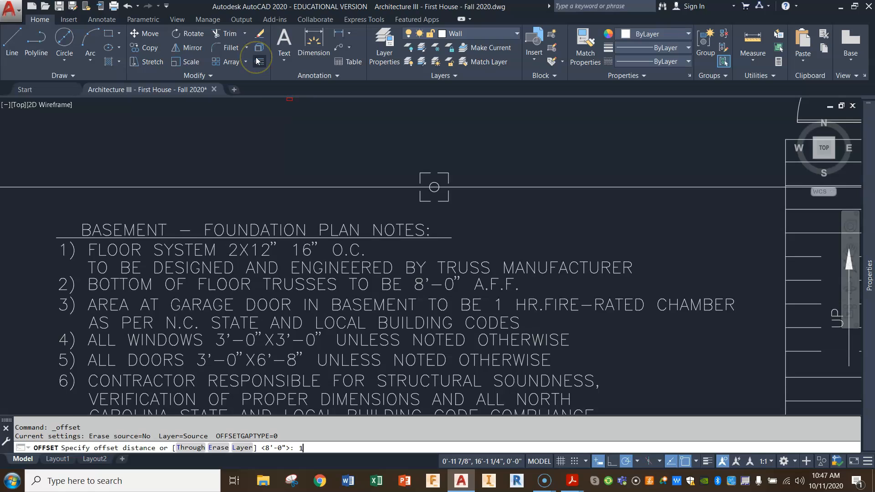
key("Return")
left_click(357, 186)
left_click(357, 172)
key("Return")
Offset further lines above and below the original horizontal line and delete that original, leaving four evenly spaced beam lines.
key("Return")
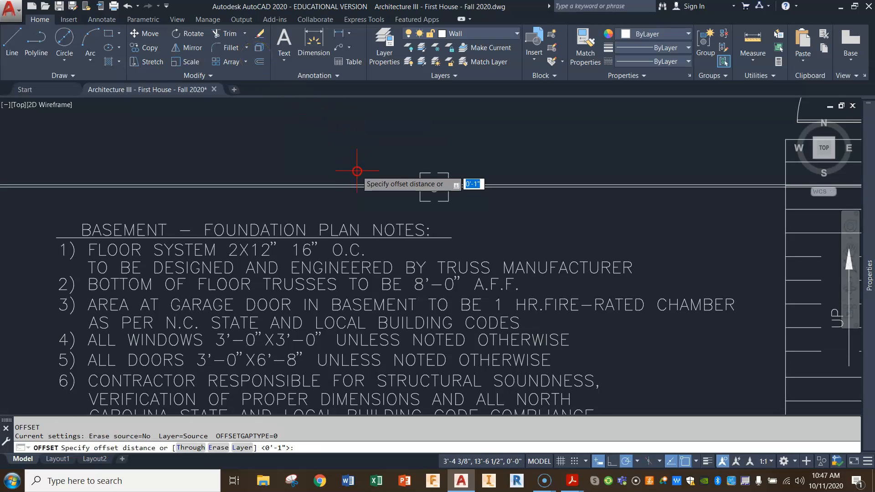
key("Return")
left_click(349, 185)
left_click(345, 166)
scroll(344, 166, "up", 4)
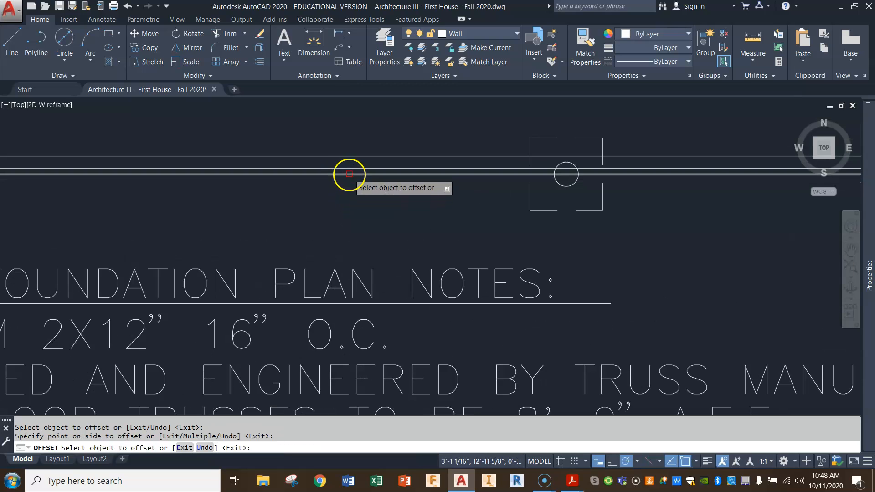
left_click(354, 181)
left_click(354, 187)
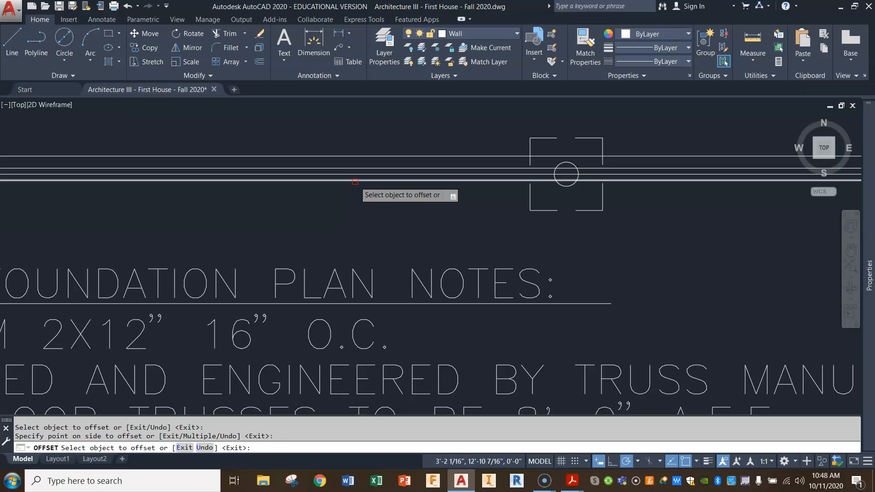
key("Escape")
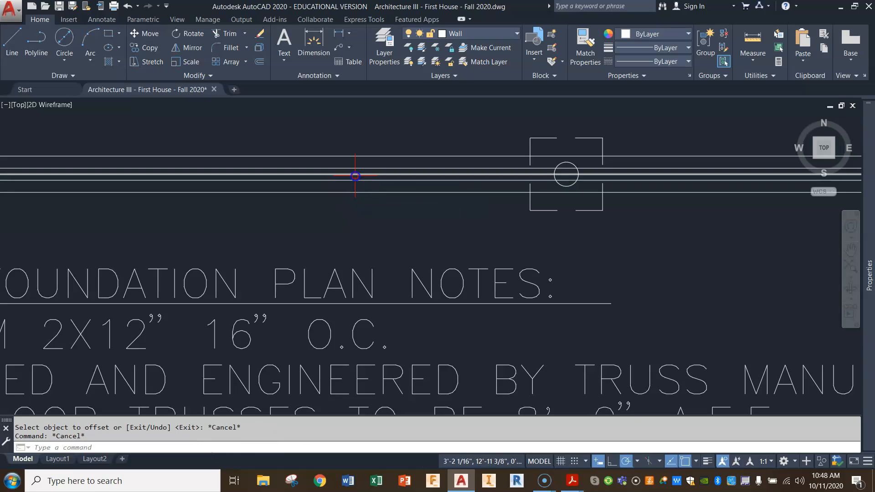
left_click(355, 176)
key("Delete")
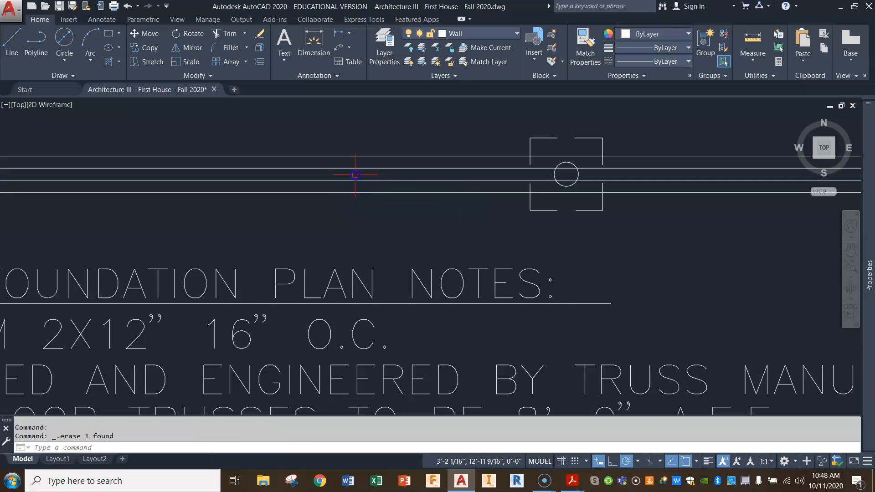
scroll(359, 201, "down", 2)
scroll(365, 231, "down", 2)
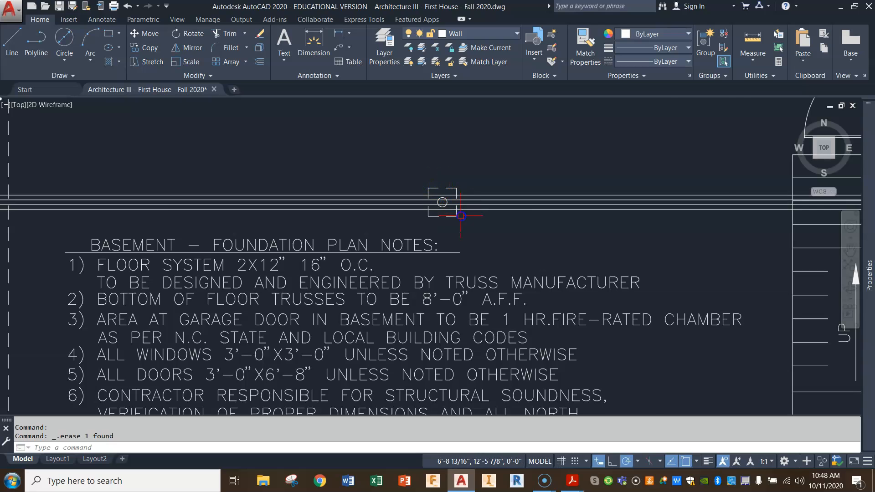
Copy the 8" CMU W/ BRICK VENEER leader to the beam lines, to the circle, and to a spot below and right of the square.
scroll(461, 211, "down", 2)
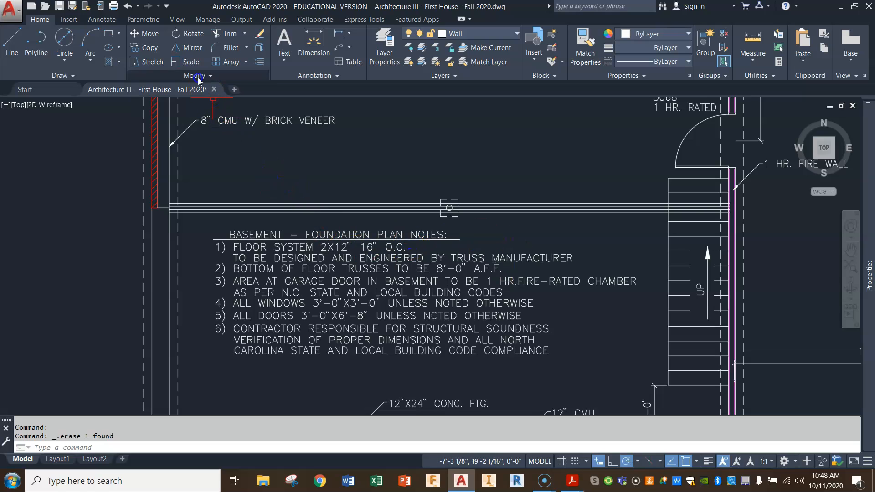
left_click(155, 53)
left_click(232, 110)
left_click(198, 139)
key("Return")
left_click(198, 139)
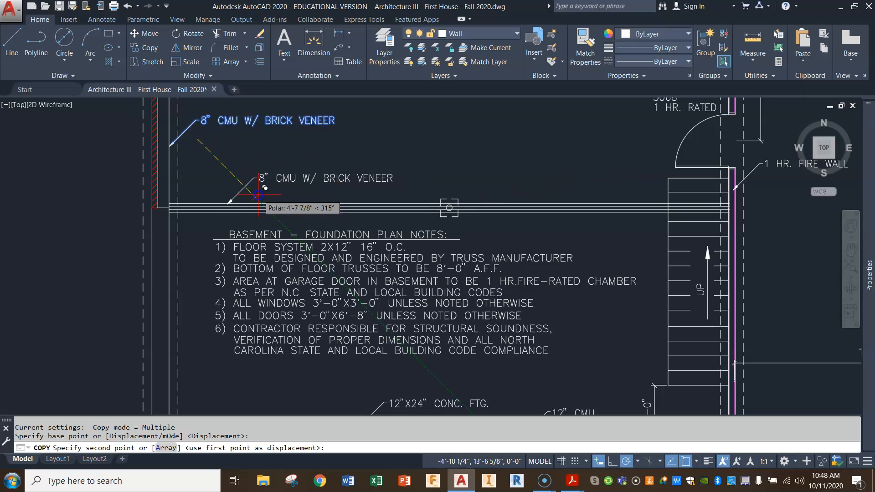
left_click(258, 195)
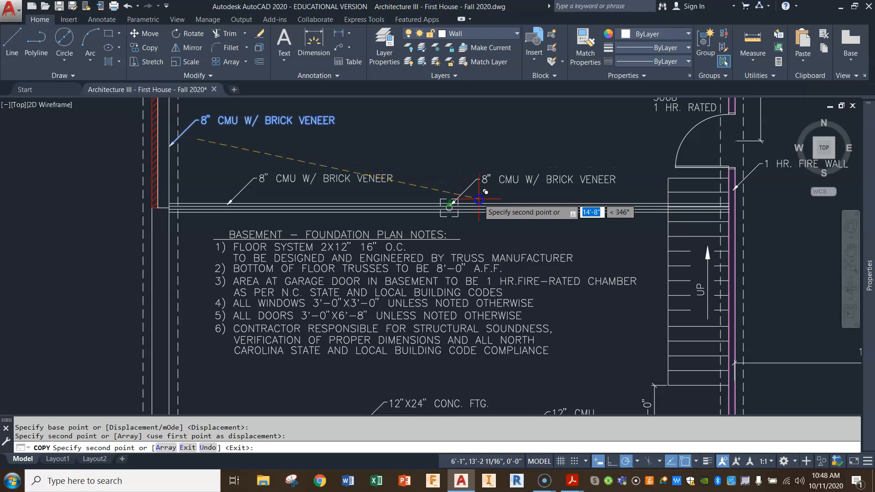
scroll(478, 199, "up", 4)
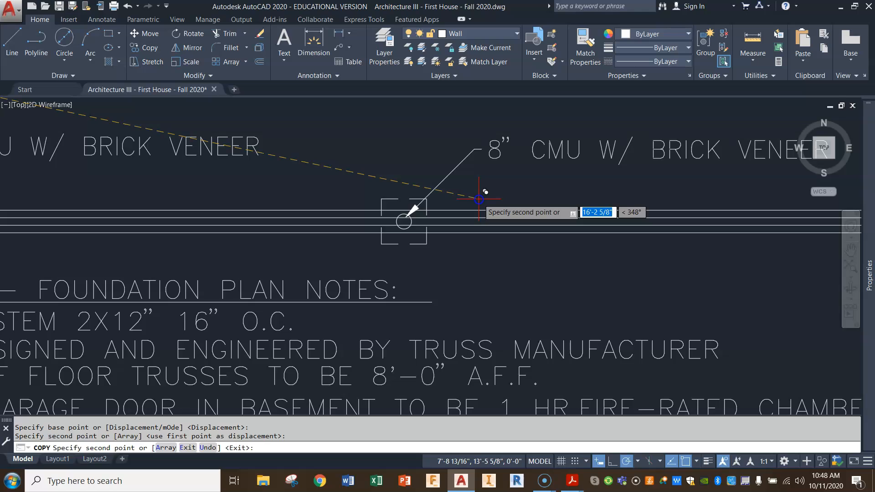
left_click(480, 198)
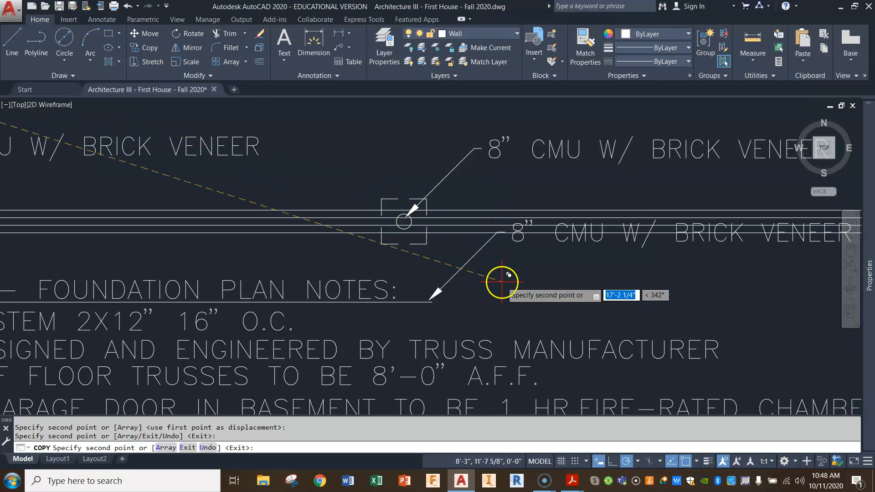
scroll(501, 280, "down", 2)
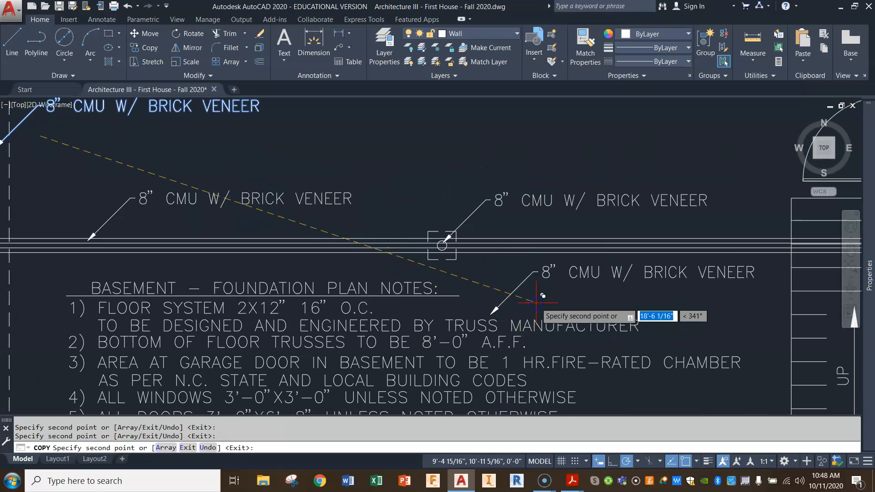
key("Return")
Move the basement foundation plan notes block straight down about 1'-6" to clear space under the beam lines.
scroll(445, 363, "down", 4)
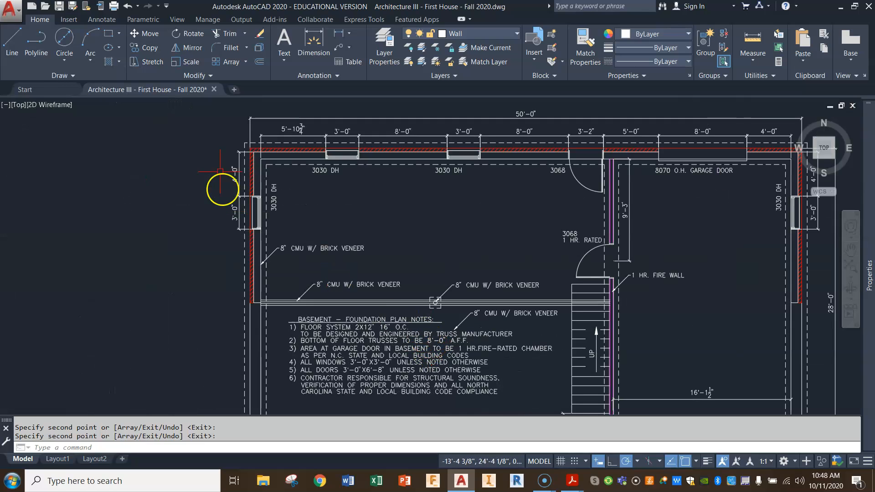
left_click(148, 34)
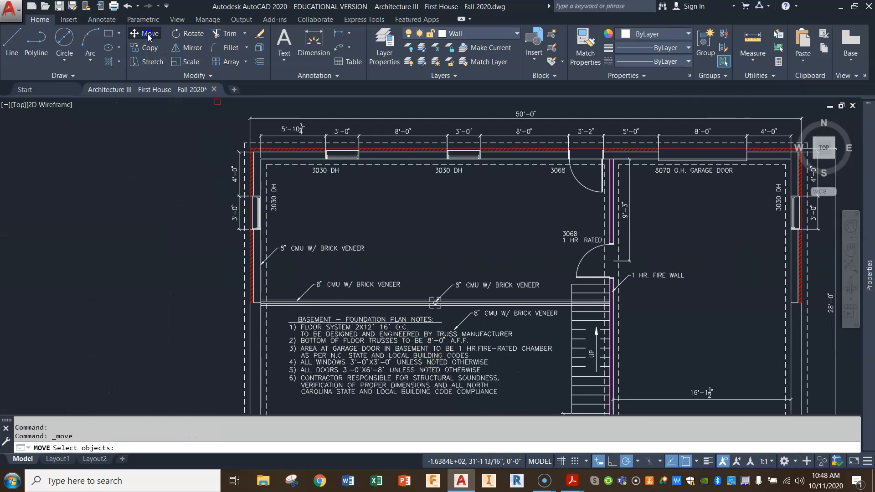
left_click(356, 313)
left_click(291, 387)
key("Return")
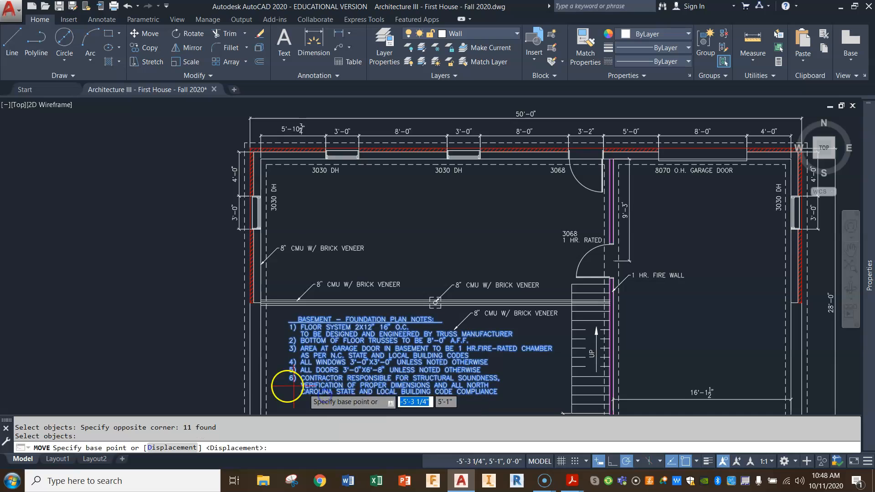
left_click(150, 280)
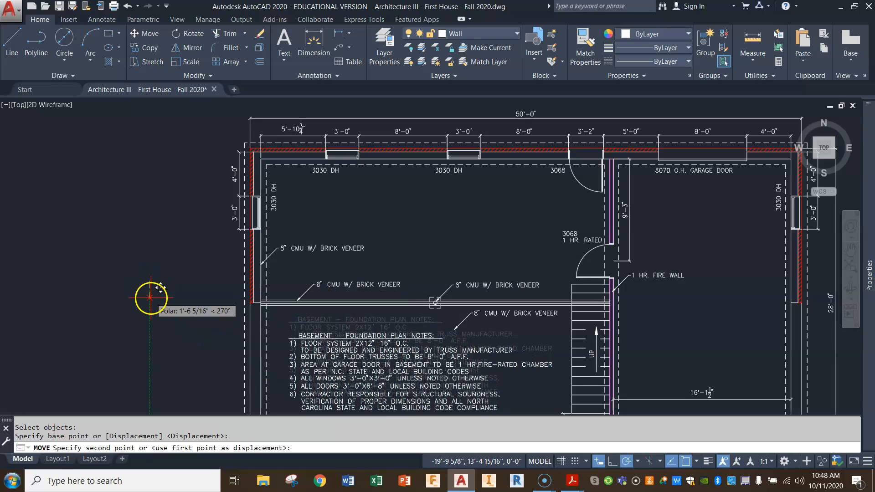
left_click(151, 297)
Mirror the leader below the beam about a horizontal line through its landing so the arrow points up, erasing the source.
scroll(449, 352, "up", 6)
middle_click_drag(588, 275, 440, 310)
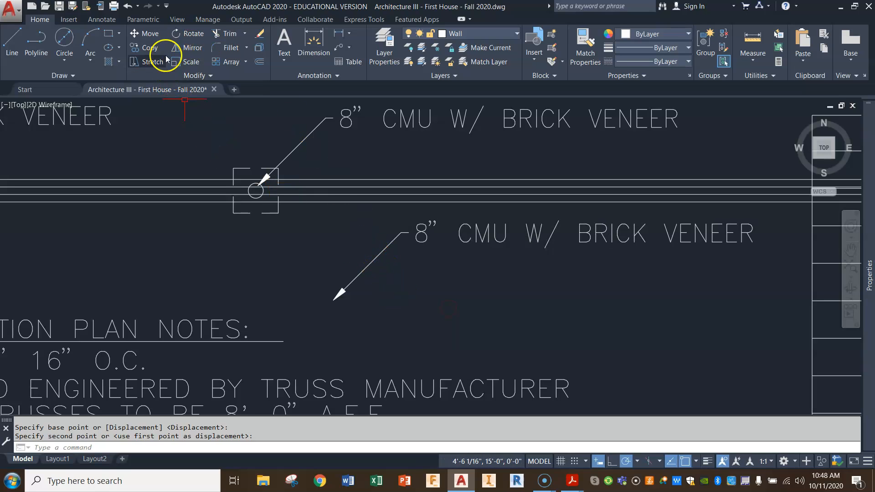
left_click(183, 45)
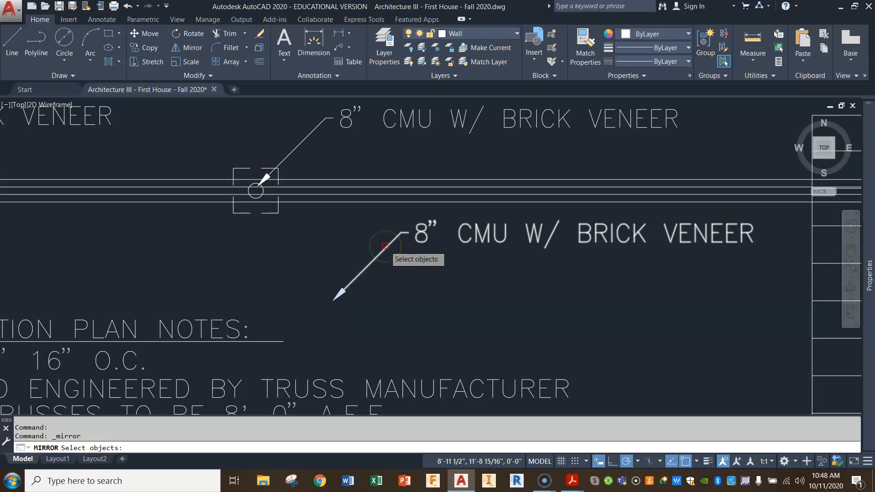
left_click(385, 246)
key("Return")
left_click(401, 233)
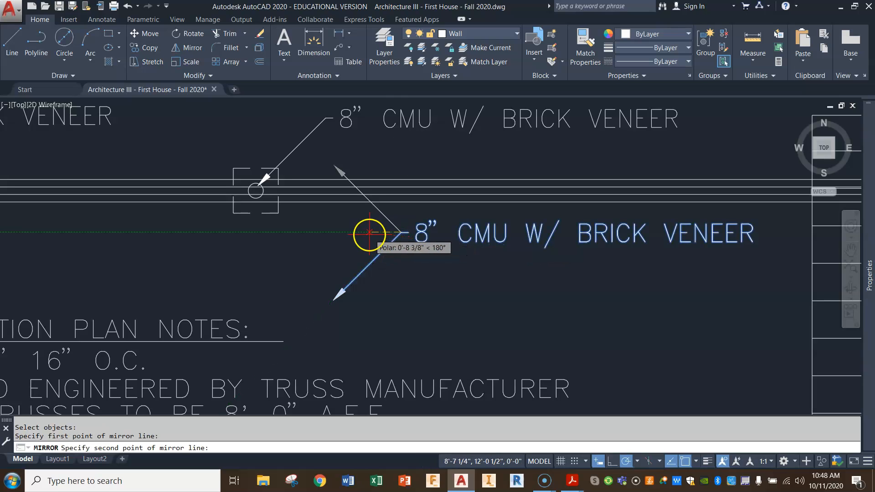
left_click(370, 233)
left_click(386, 262)
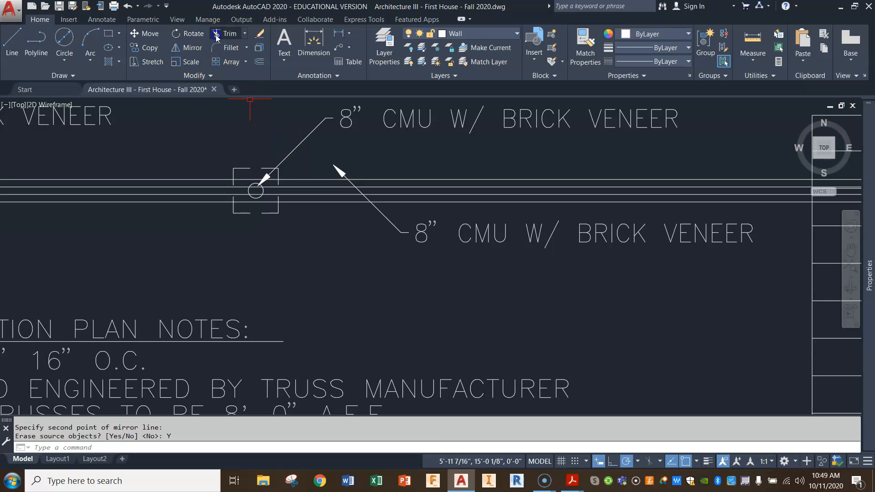
Move the mirrored leader so its arrowhead touches the lower right corner of the hidden-line square.
left_click(155, 35)
left_click(482, 219)
left_click(381, 254)
key("Return")
left_click(381, 254)
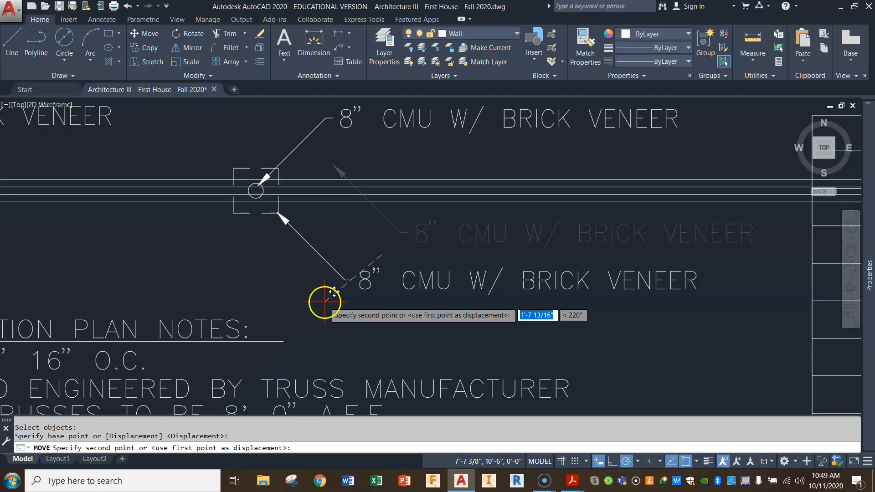
left_click(323, 300)
key("Return")
Replace the text of the leader pointing at the beam lines with "(3) 2X12".
scroll(323, 301, "down", 3)
middle_click_drag(499, 293, 463, 283)
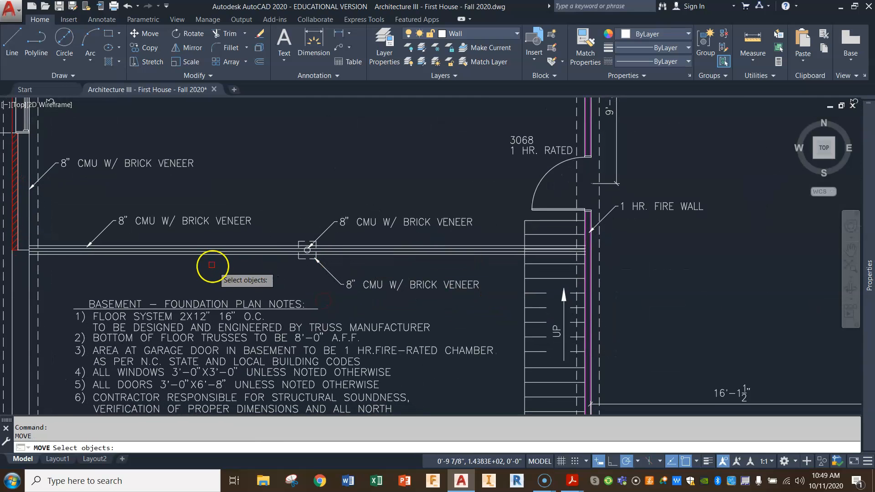
scroll(205, 256, "up", 2)
key("Escape")
key("Escape")
left_click(237, 190)
double_click(237, 190)
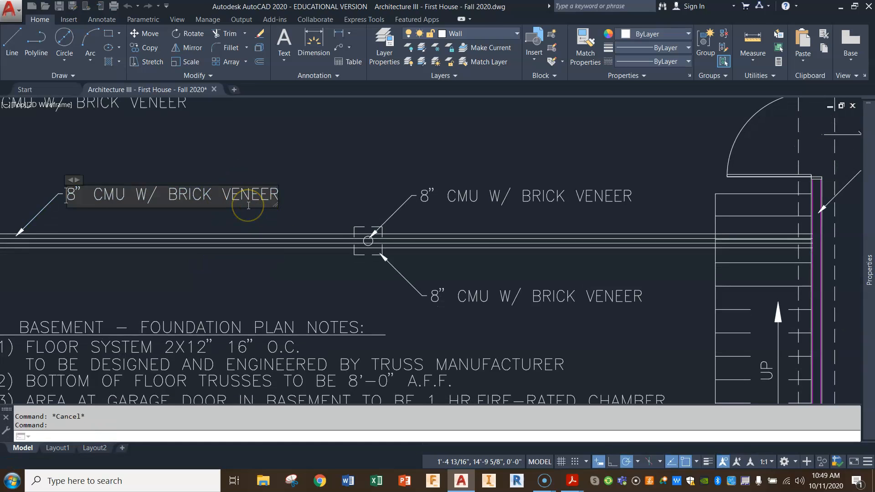
key("Delete")
key("Delete")
key("Delete")
key("Delete")
key("Delete")
key("Delete")
key("Delete")
key("Delete")
key("Delete")
key("Delete")
key("Delete")
key("Delete")
key("Delete")
key("Delete")
key("Delete")
key("Delete")
key("Delete")
key("Delete")
key("Delete")
key("Delete")
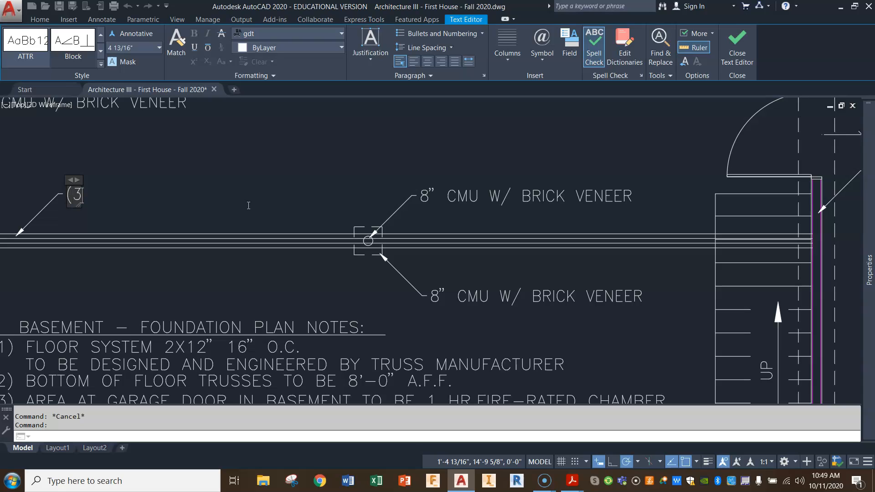
type("(3)  2")
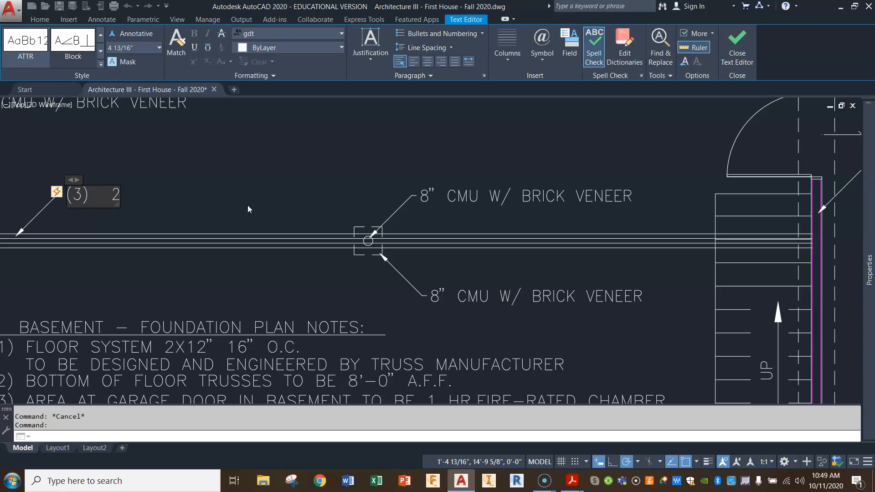
type("X12")
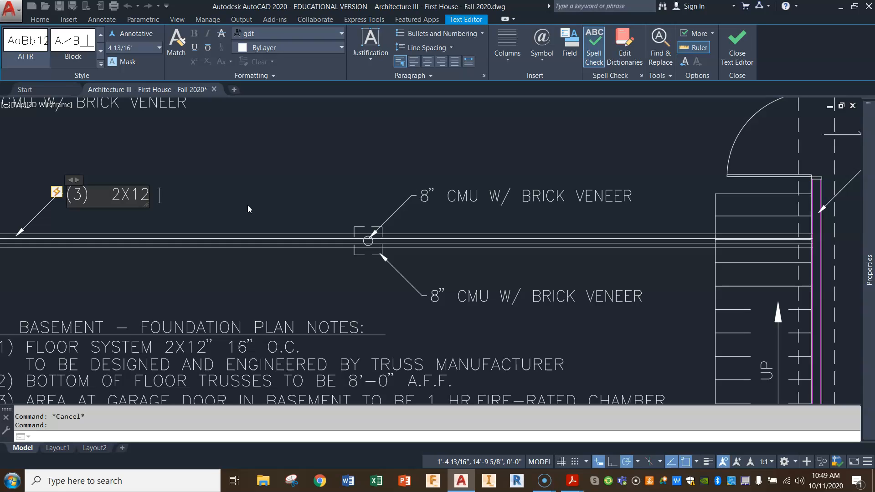
Close the gap after (3) in the beam label and add the word BEAM so it reads "(3)2X12 BEAM".
left_click(111, 193)
key("BackSpace")
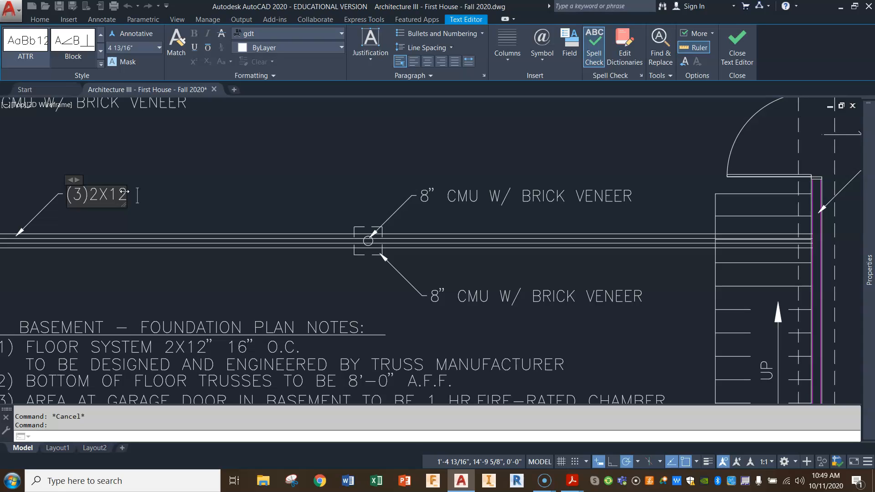
type("gi")
key("BackSpace")
key("BackSpace")
key("BackSpace")
type("B")
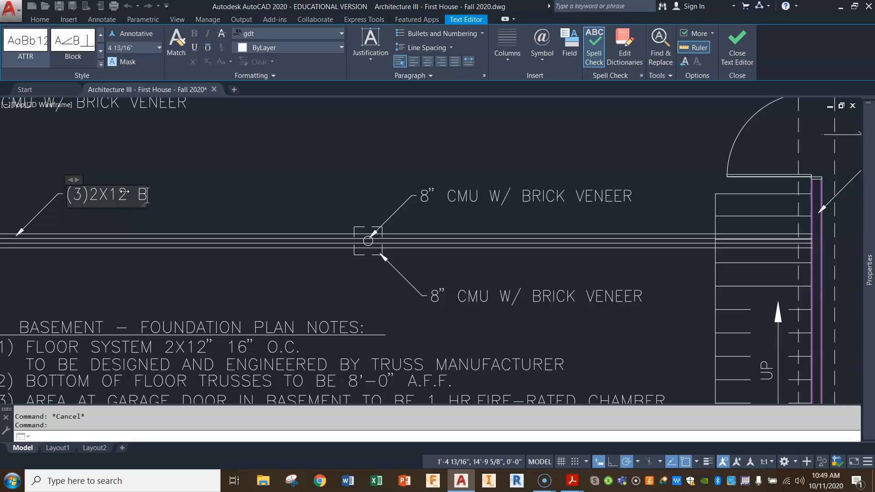
type("EAM")
left_click(264, 172)
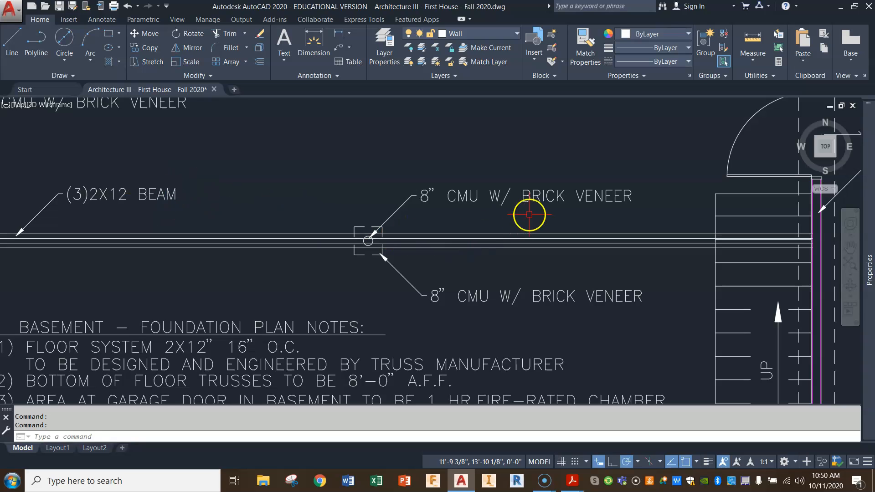
Replace the text of the leader pointing at the circle with "STEEL PIPE COLUMN".
double_click(500, 197)
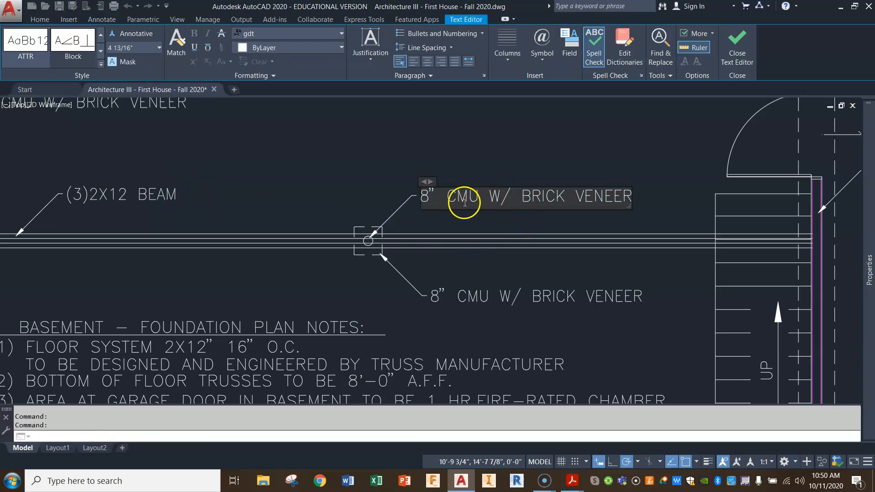
left_click_drag(432, 196, 603, 195)
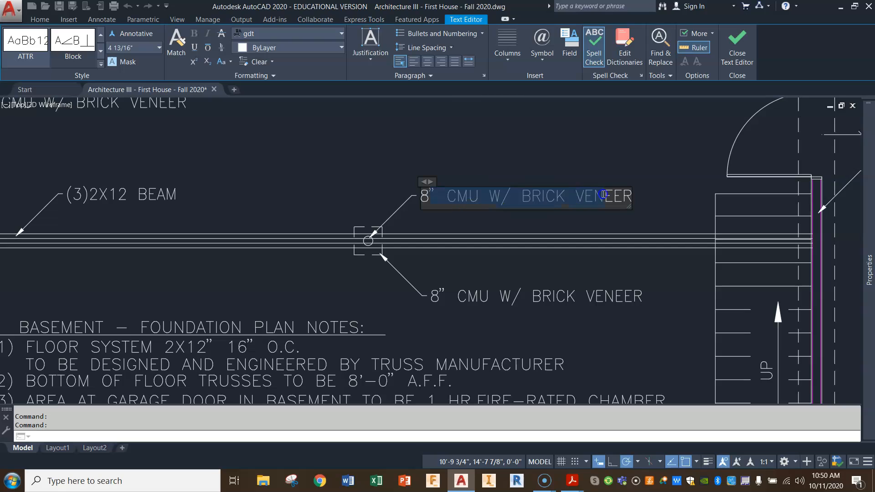
key("BackSpace")
key("BackSpace")
key("BackSpace")
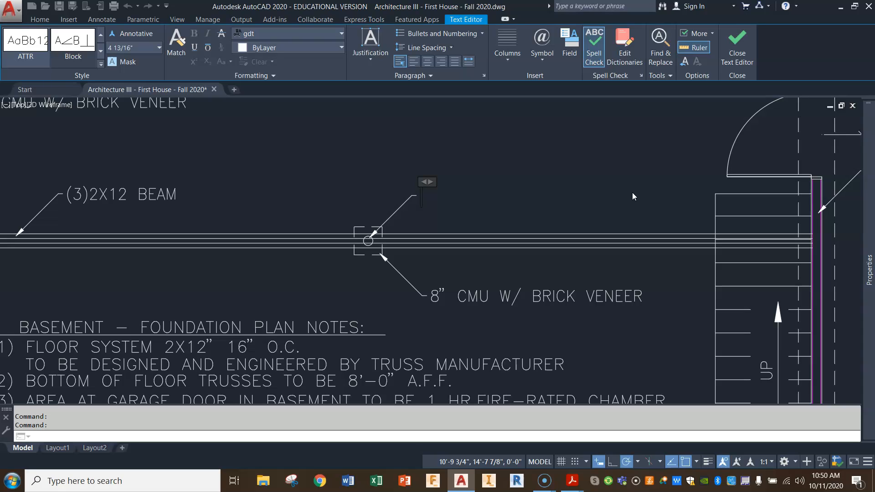
type("STEEL")
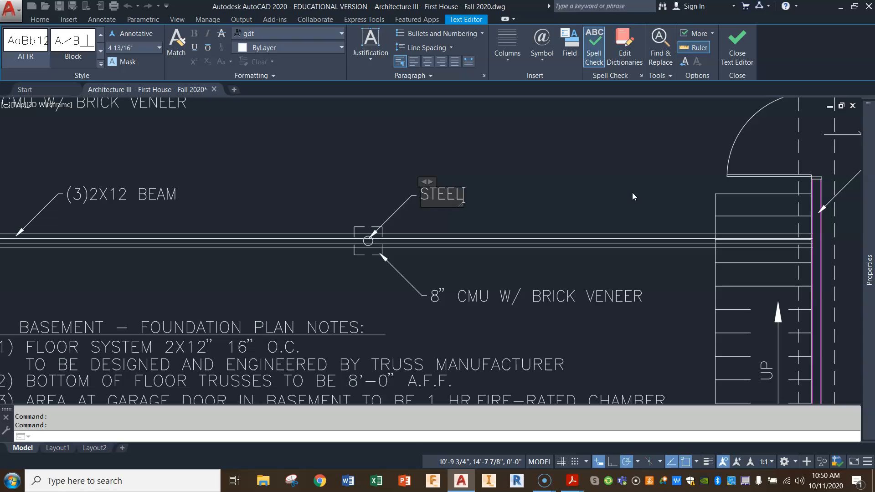
type(" PIPE COLUMN")
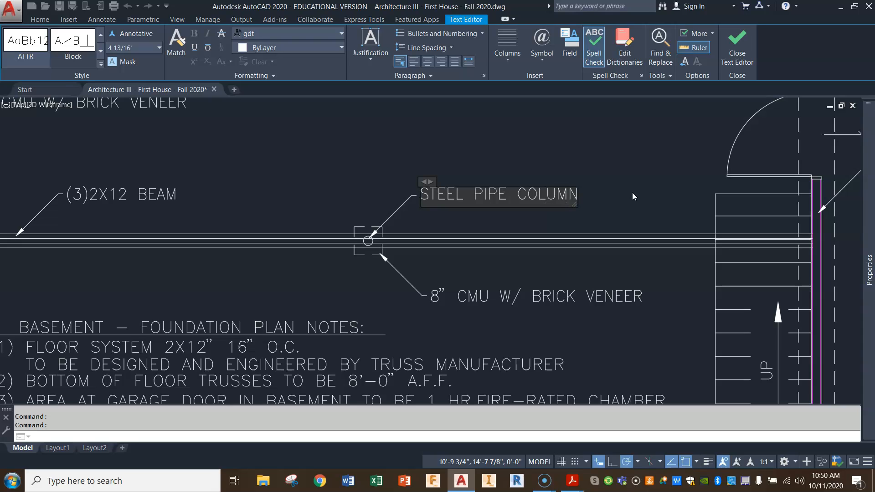
left_click(630, 196)
Replace the 8" CMU W/ BRICK VENEER text on the leader at the hidden-line square with the size 12X12X8.
left_click(468, 295)
double_click(468, 295)
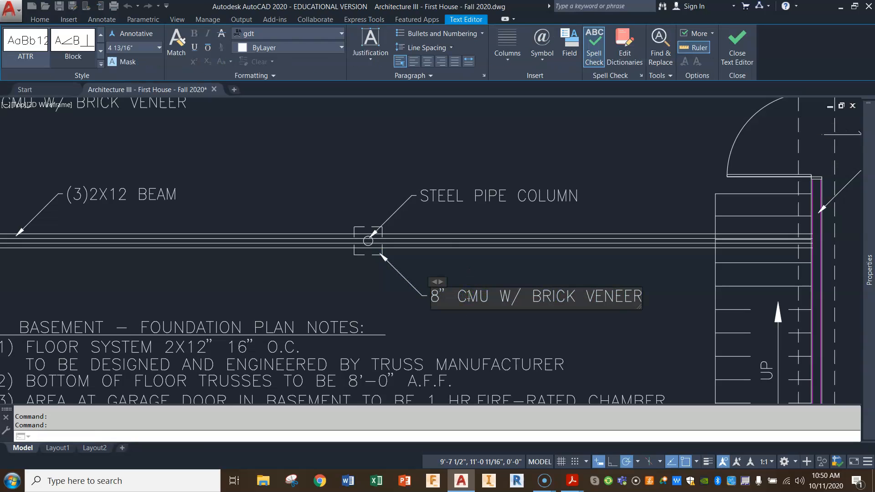
key("Delete")
key("Delete")
key("Delete")
key("Delete")
key("Delete")
key("Delete")
key("Delete")
key("Delete")
key("Delete")
key("Delete")
key("Delete")
key("Delete")
key("Delete")
key("Delete")
key("Delete")
key("Delete")
key("Delete")
key("Delete")
key("Delete")
key("Delete")
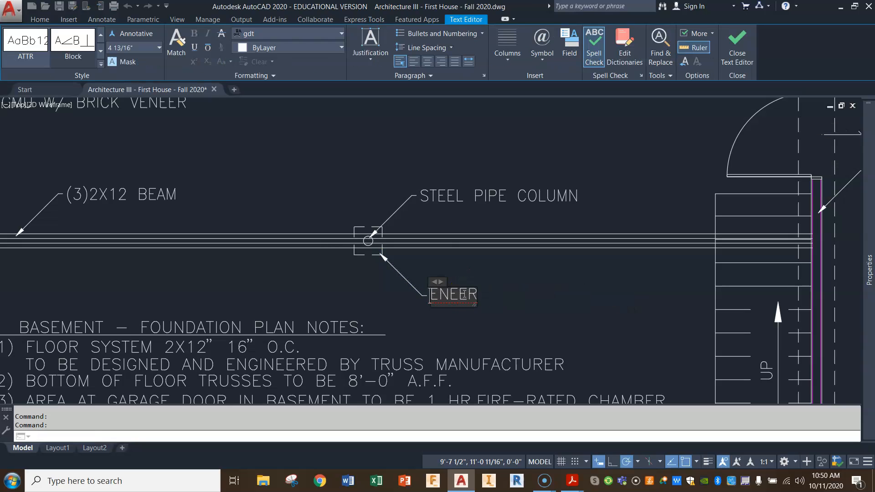
key("Delete")
key("Delete")
type("12X12X8")
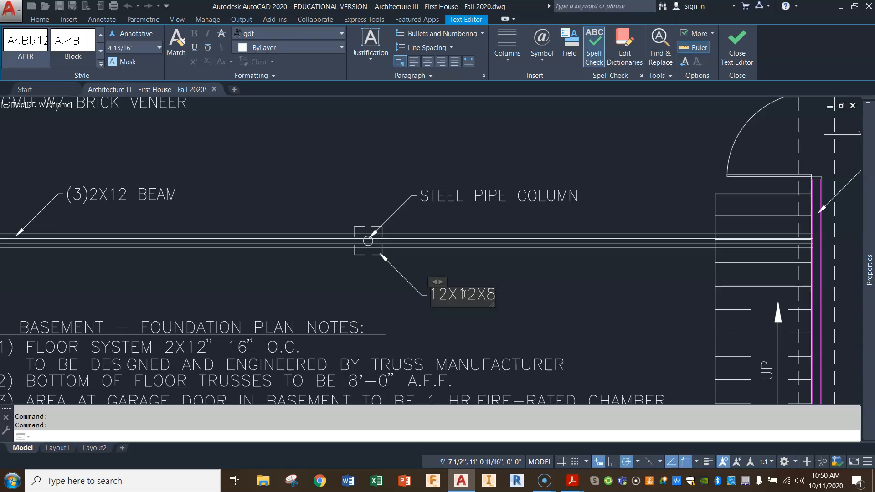
type("COLUM")
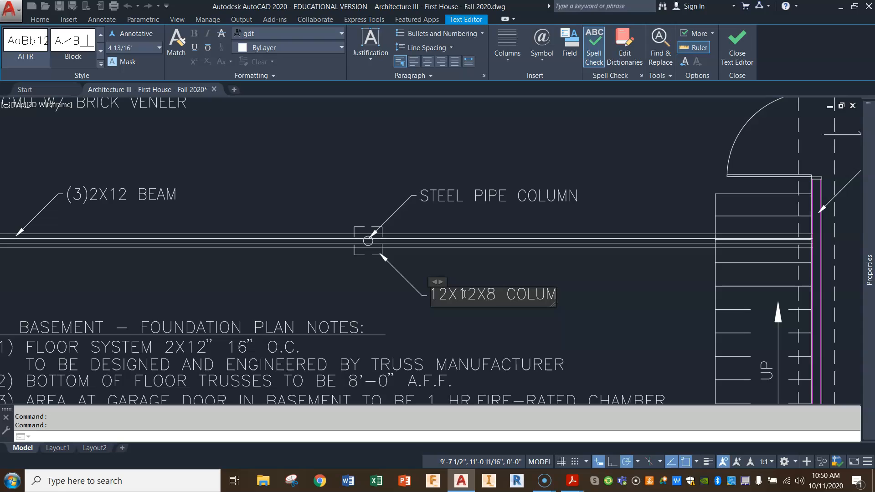
Finish the label at the hidden-line square so it reads "12X12X8 PIER FOOTING".
key("BackSpace")
key("BackSpace")
key("BackSpace")
key("BackSpace")
key("BackSpace")
type("PIER")
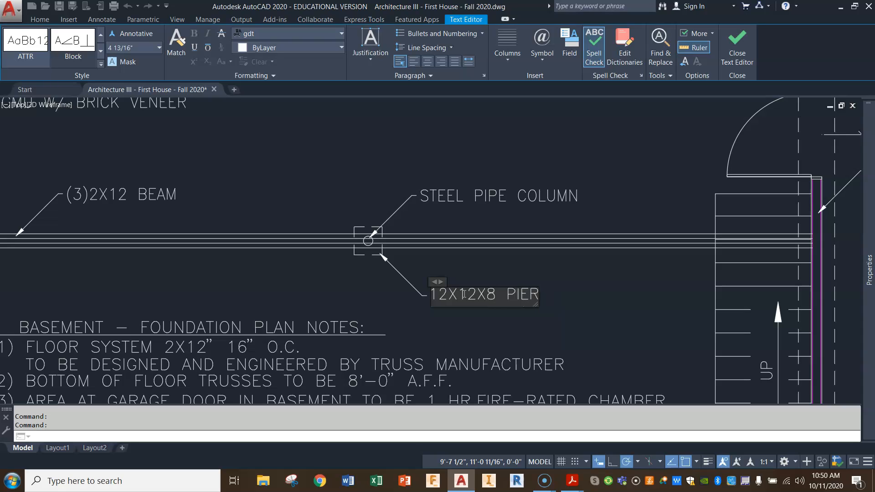
type(" FOOTIN")
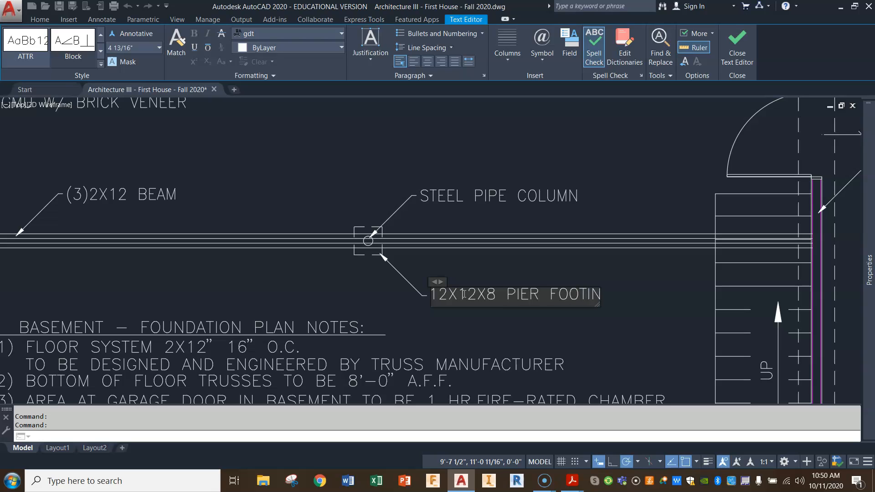
type("G")
left_click(607, 189)
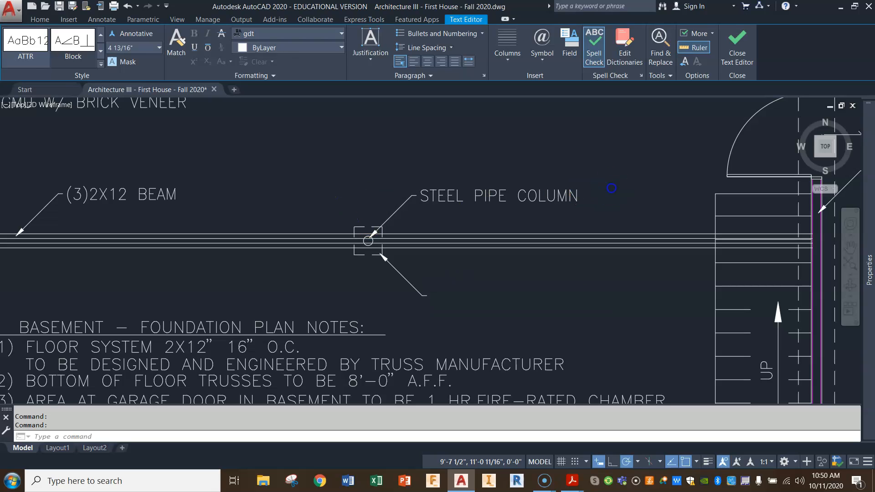
Draw a vertical multileader about 3' long without text in the open area above the column, with its arrowhead pointing up.
scroll(612, 289, "down", 2)
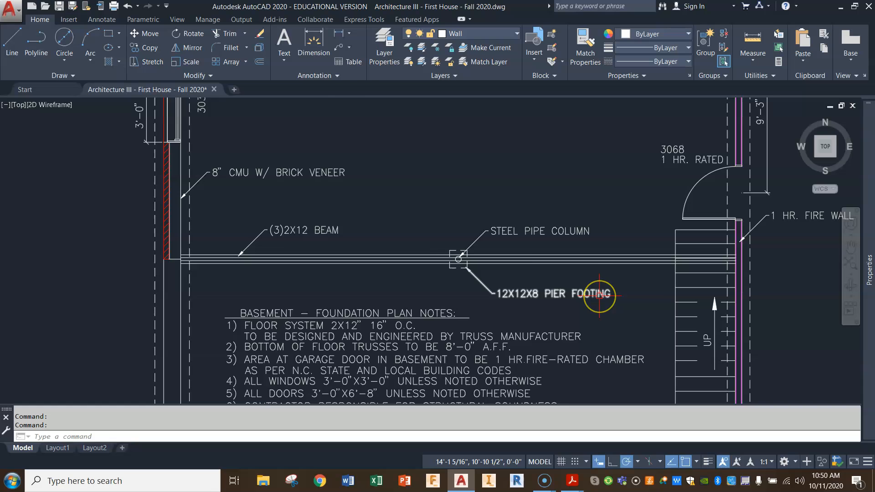
scroll(600, 295, "down", 2)
middle_click_drag(536, 247, 474, 225)
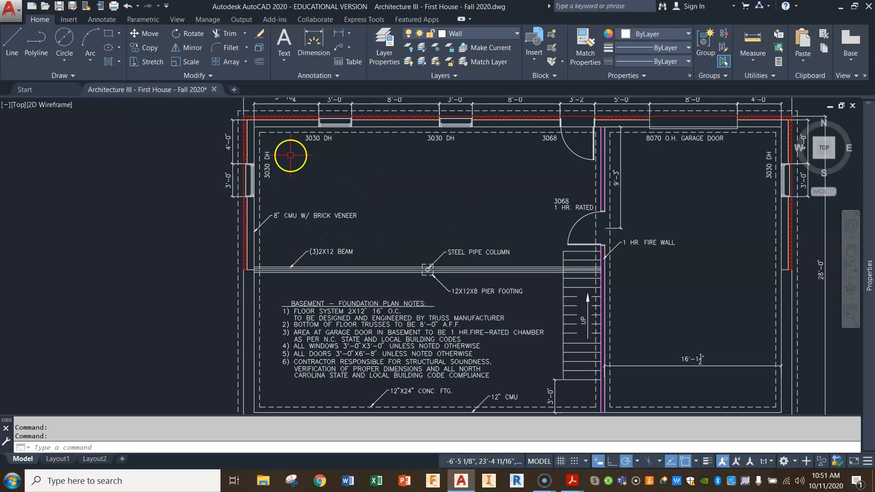
scroll(438, 255, "up", 4)
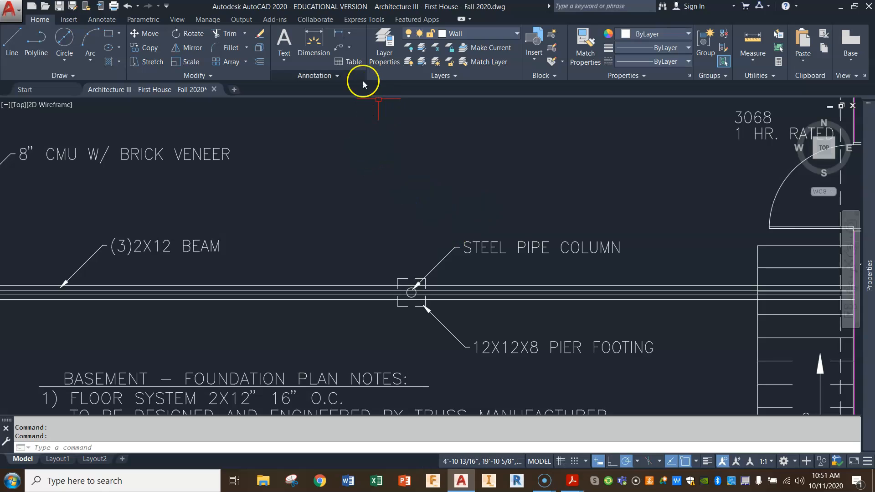
left_click(339, 47)
left_click(381, 116)
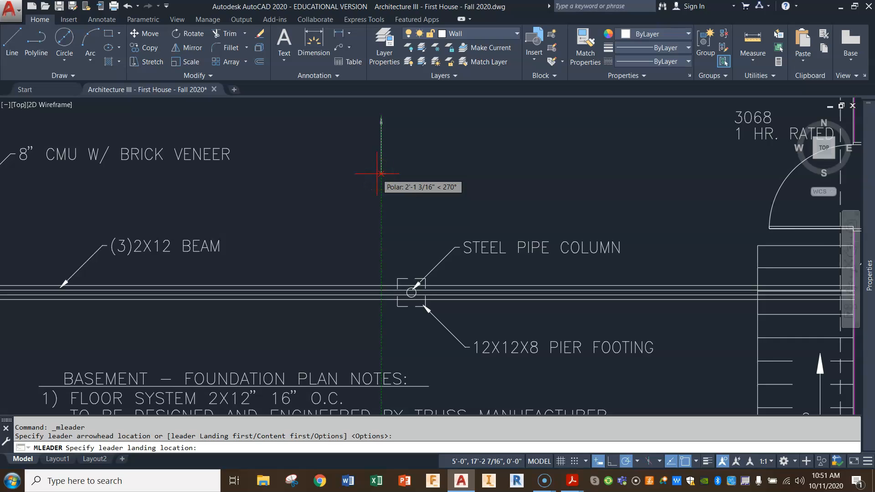
left_click(379, 201)
right_click(379, 202)
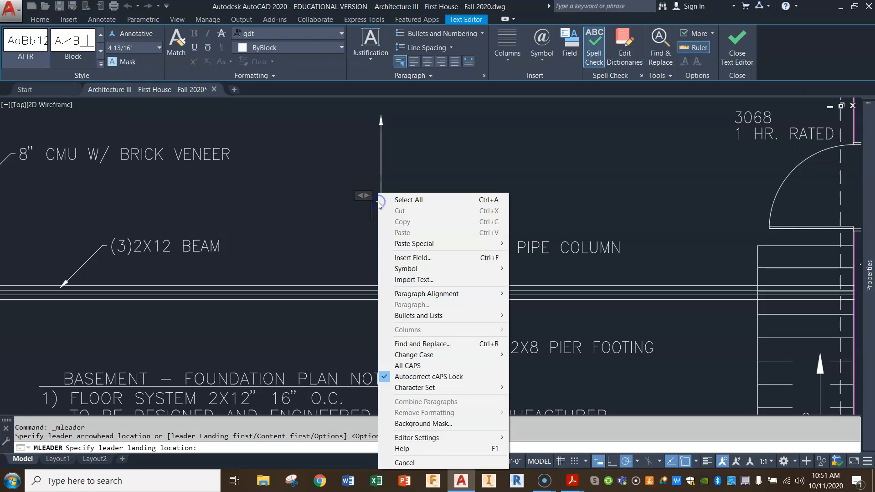
left_click(415, 184)
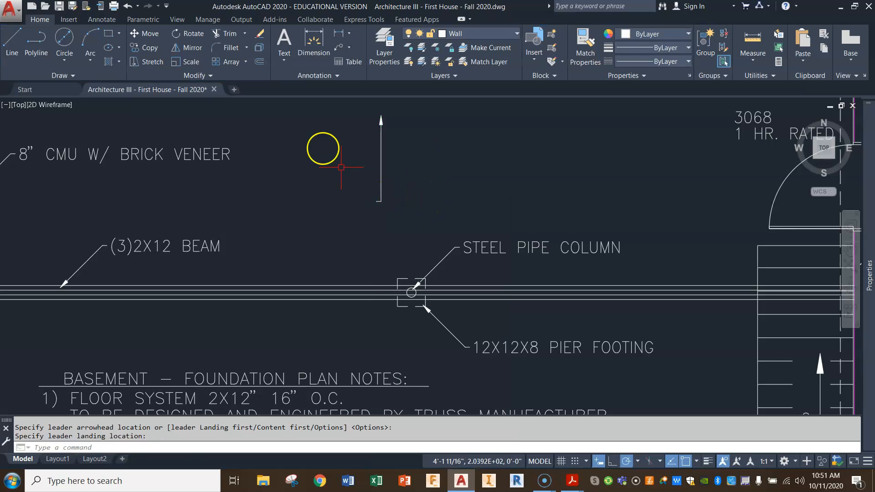
Explode the vertical leader and erase its short horizontal landing line.
left_click(259, 49)
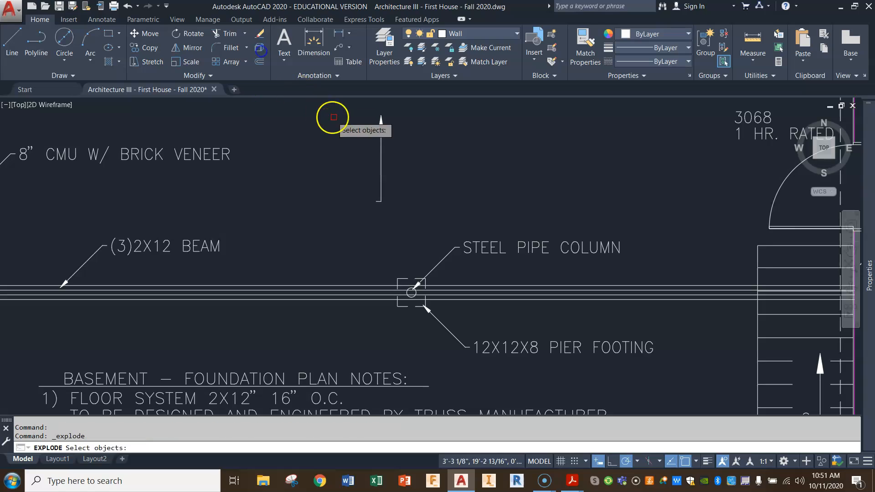
left_click(381, 137)
left_click(352, 222)
left_click(404, 192)
key("Delete")
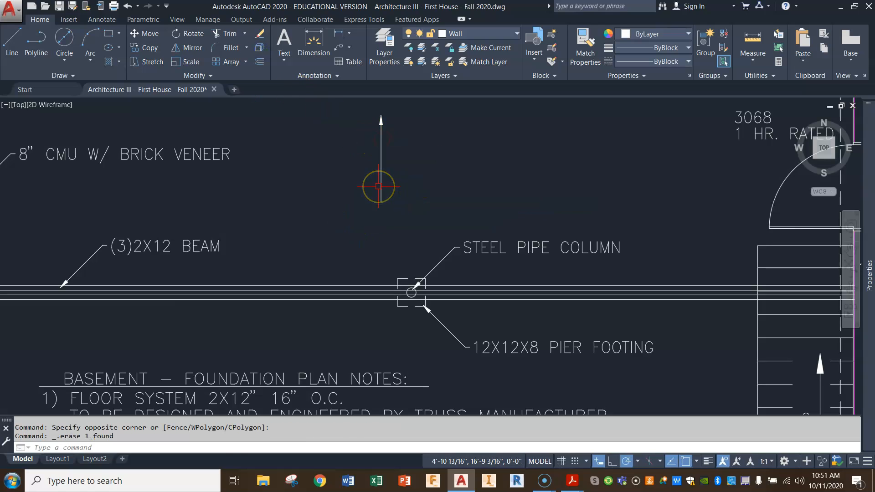
Mirror the arrowhead about a horizontal line through the vertical line's midpoint, keeping the source, to make a double-headed arrow.
scroll(412, 136, "up", 5)
middle_click_drag(413, 136, 420, 264)
scroll(420, 262, "down", 2)
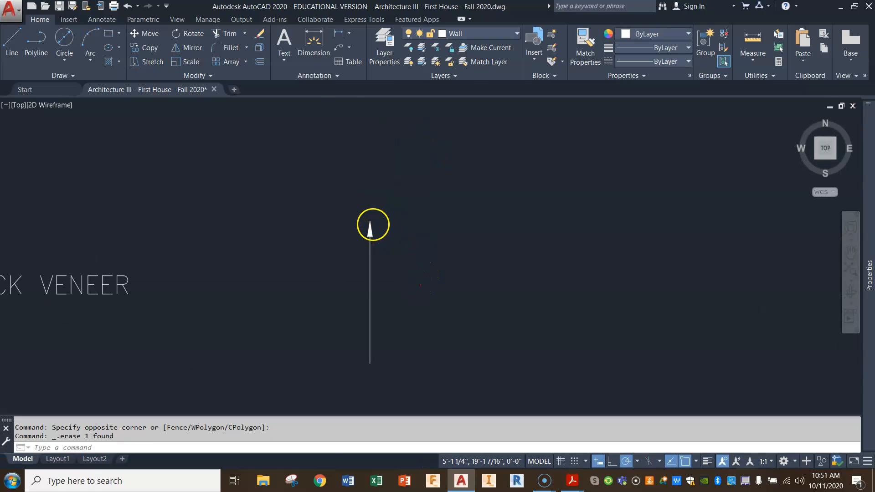
left_click(370, 225)
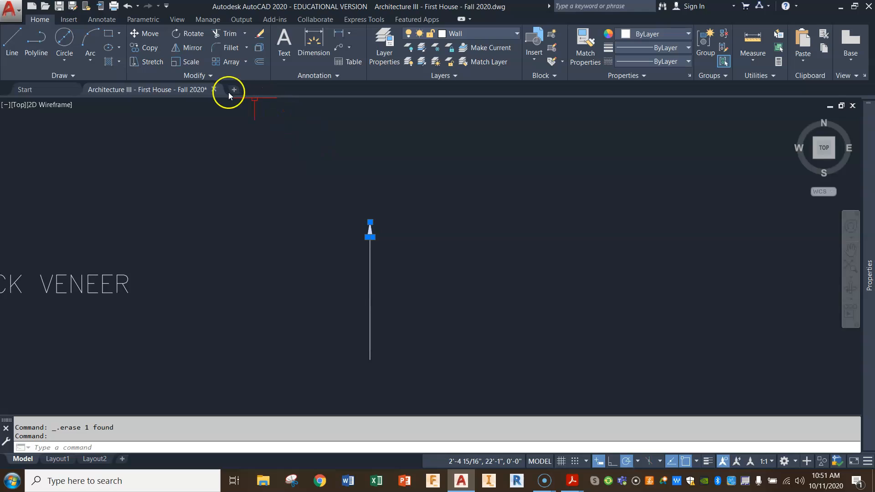
left_click(192, 48)
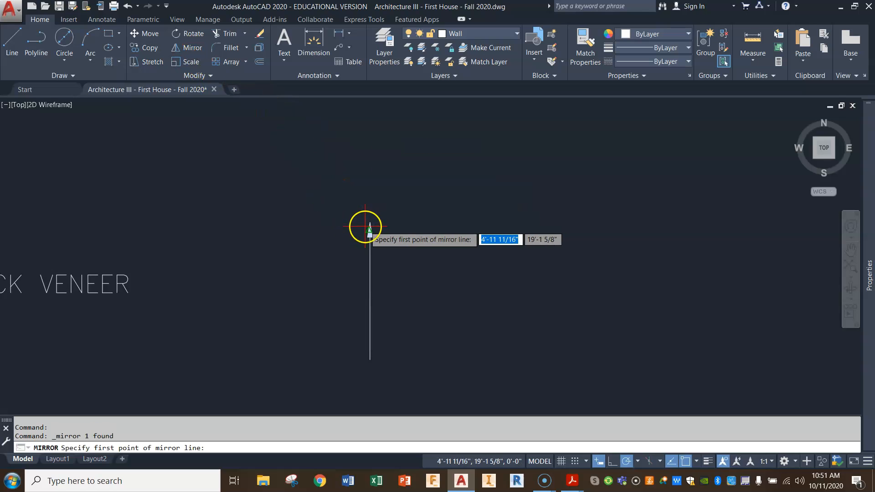
left_click(370, 298)
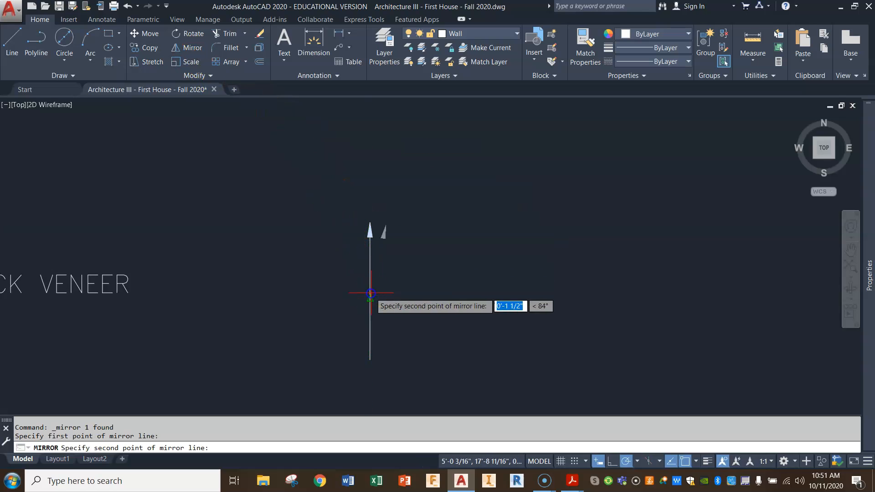
left_click(410, 299)
key("Return")
scroll(477, 281, "down", 5)
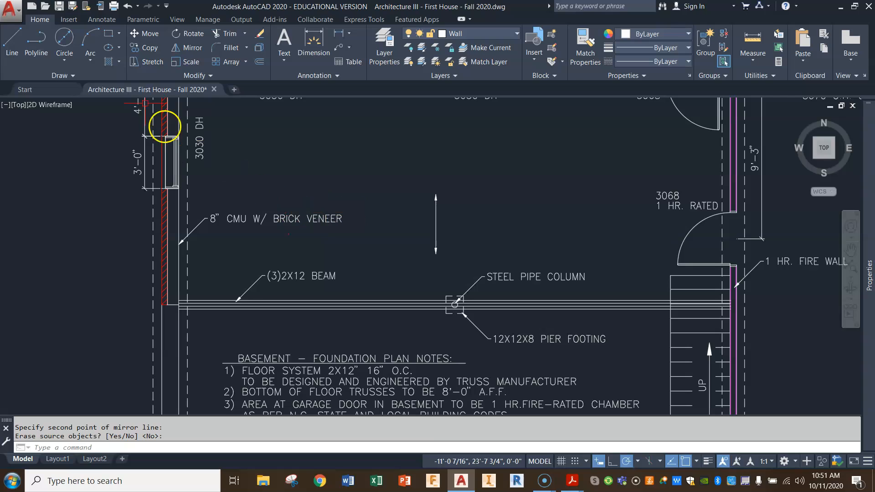
Copy the FLOOR SYSTEM 2X12" 16" O.C. note line to just above the double-headed arrow.
left_click(151, 49)
left_click(378, 373)
key("Return")
left_click(378, 373)
left_click(464, 191)
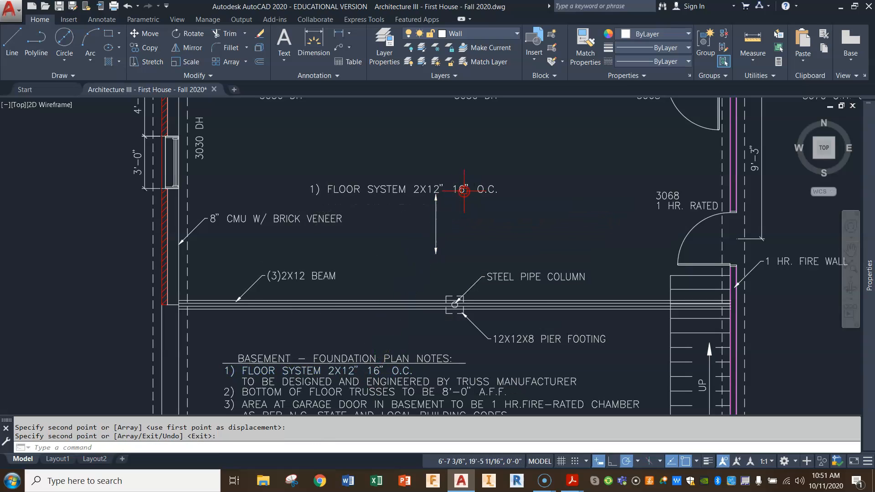
key("Return")
Replace the copied text above the double-headed arrow, starting the new text with 2.
double_click(412, 196)
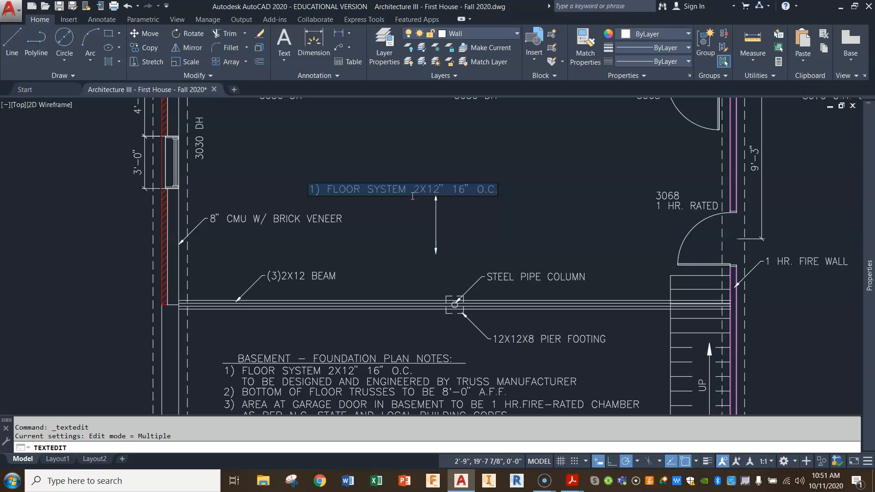
type("2X12 JOIST")
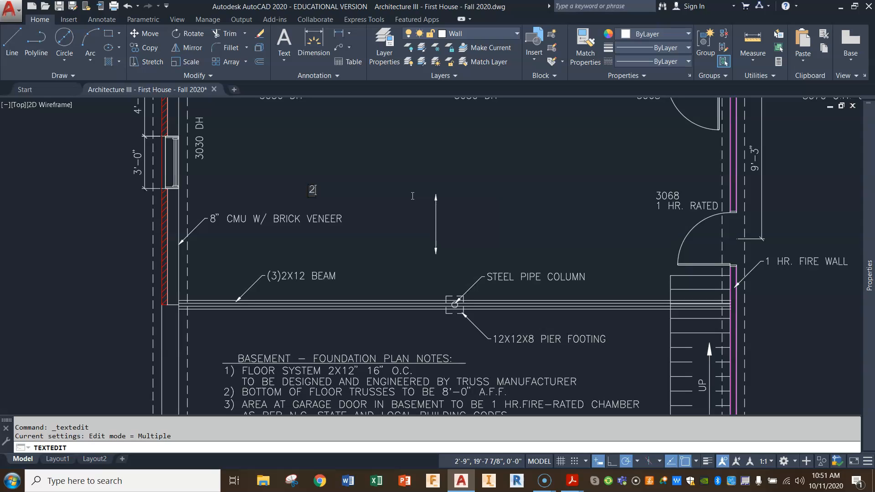
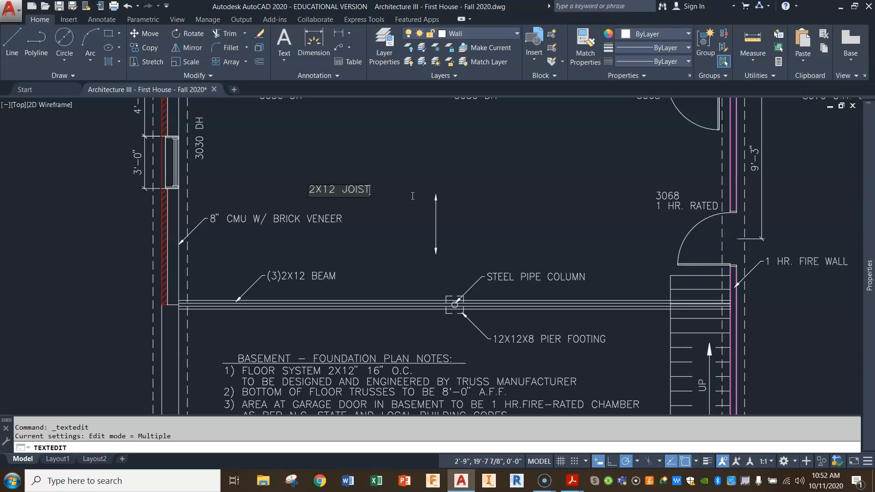
Finish the copied note above the double-headed arrow as 2X12 JOIST.
left_click(658, 181)
left_click(332, 217)
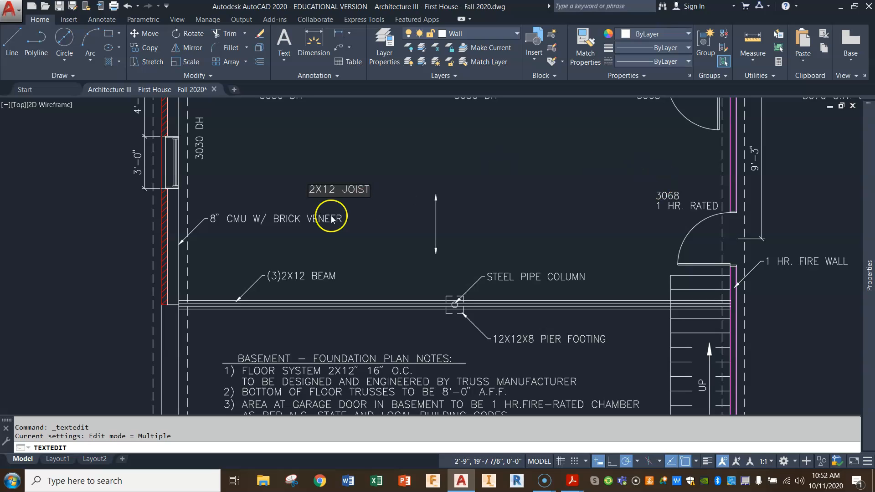
left_click(379, 215)
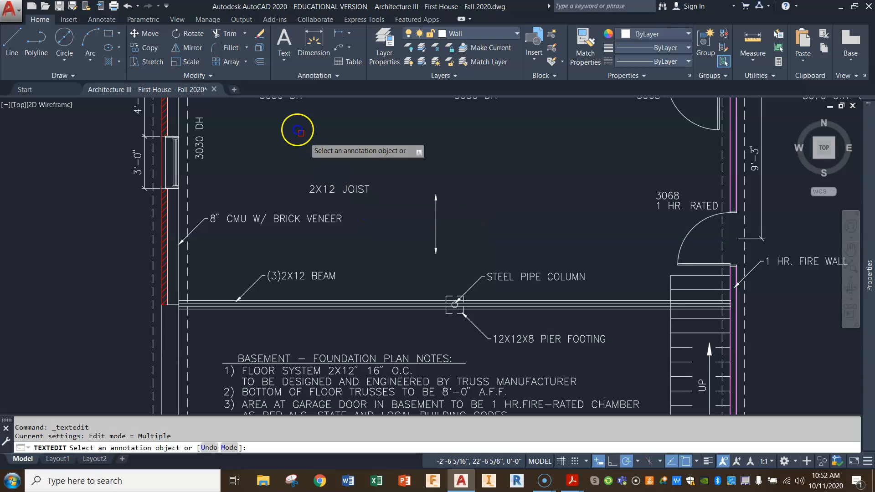
Rotate the 2X12 JOIST text 90° so it reads vertically.
left_click(181, 48)
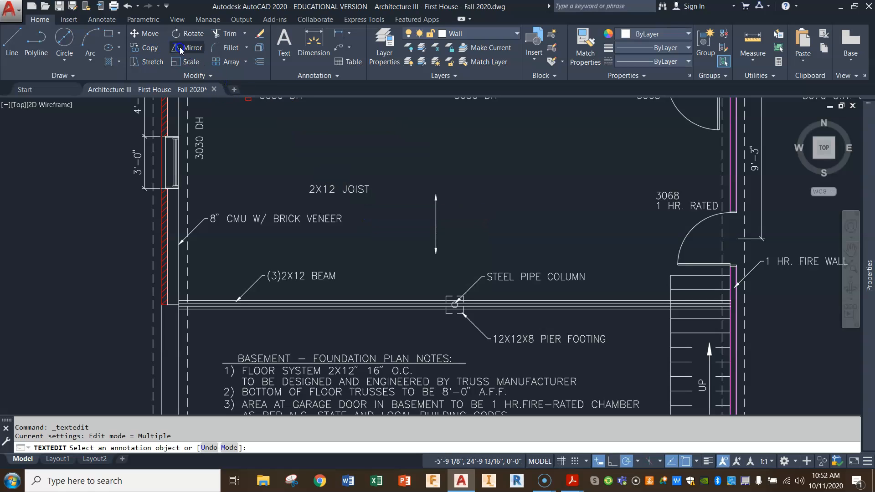
left_click(345, 190)
key("Return")
left_click(344, 192)
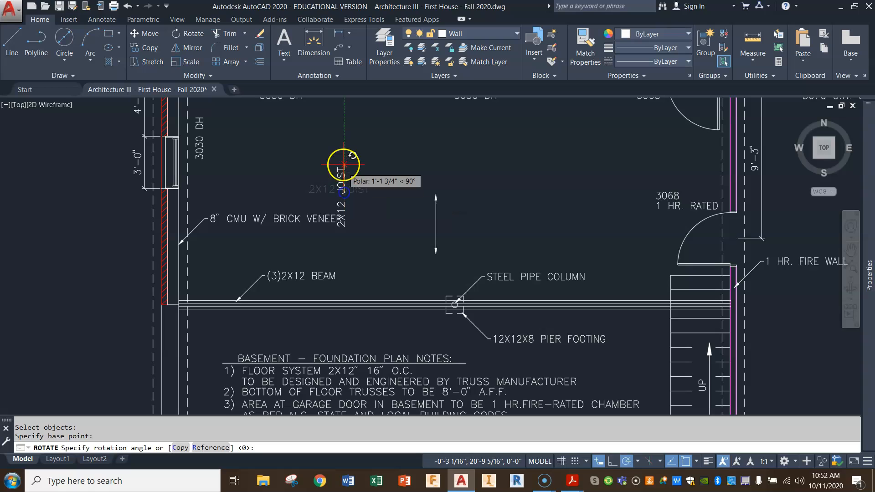
left_click(342, 160)
Move the vertical 2X12 JOIST text to just left of the double-headed arrow.
left_click(147, 34)
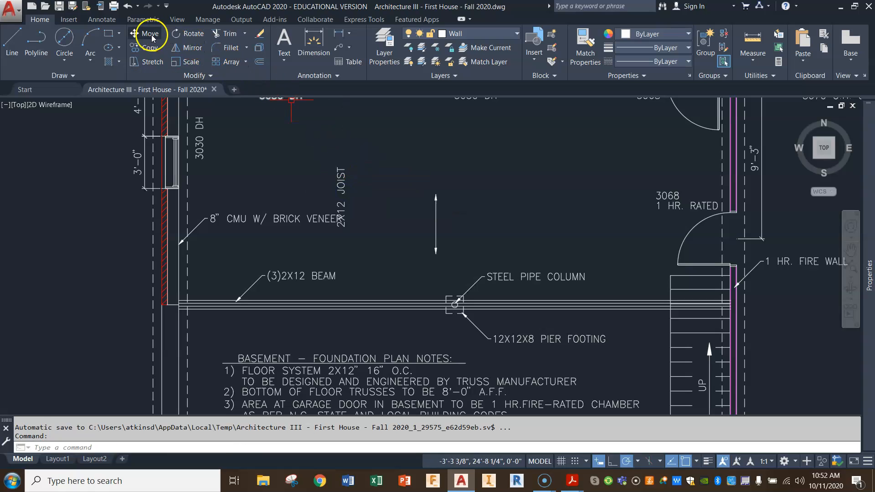
left_click(341, 185)
key("Return")
left_click(338, 177)
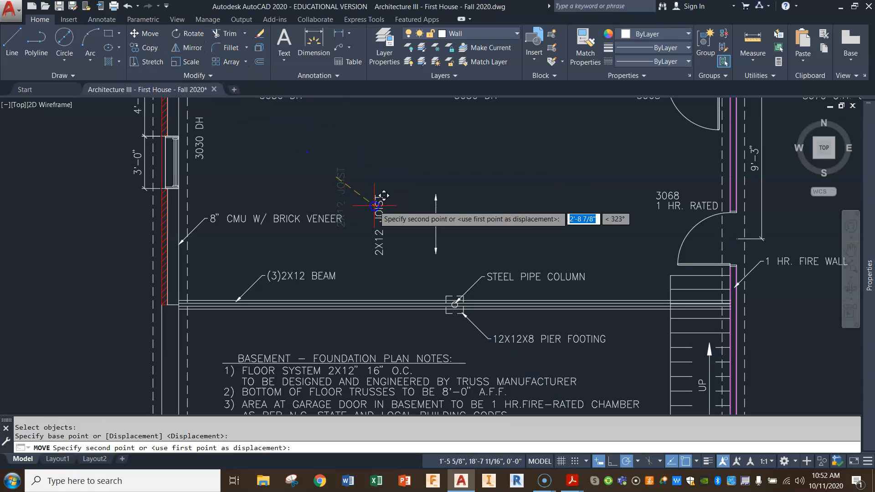
scroll(421, 213, "up", 4)
left_click(421, 213)
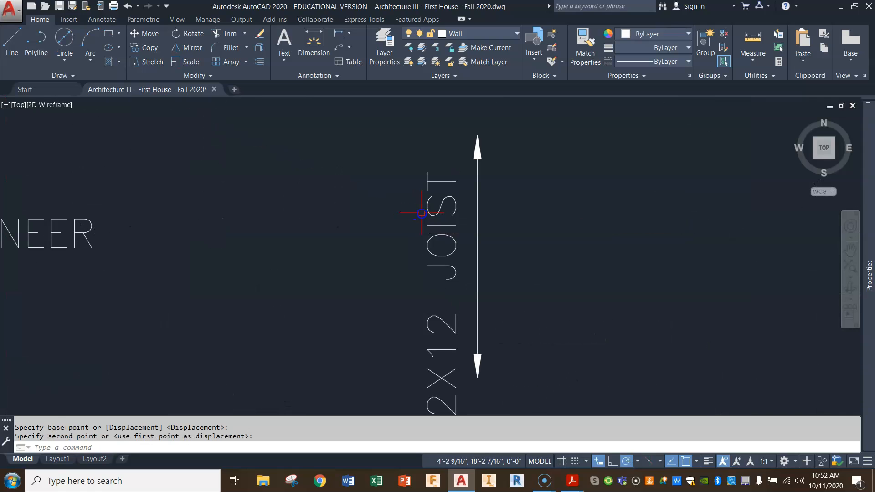
Stretch the lower end of the double-headed arrow straight down about 1'-2 1/2" so it extends past the joist text.
middle_click_drag(449, 228, 439, 172)
mouse_move(557, 366)
middle_mouse_down()
mouse_move(549, 297)
mouse_move(529, 277)
middle_mouse_up()
scroll(533, 302, "down", 2)
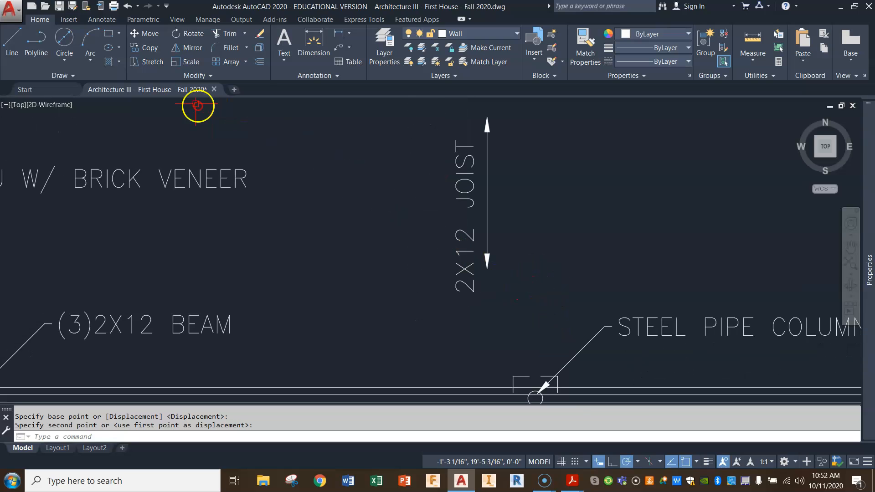
left_click(148, 62)
left_click(505, 239)
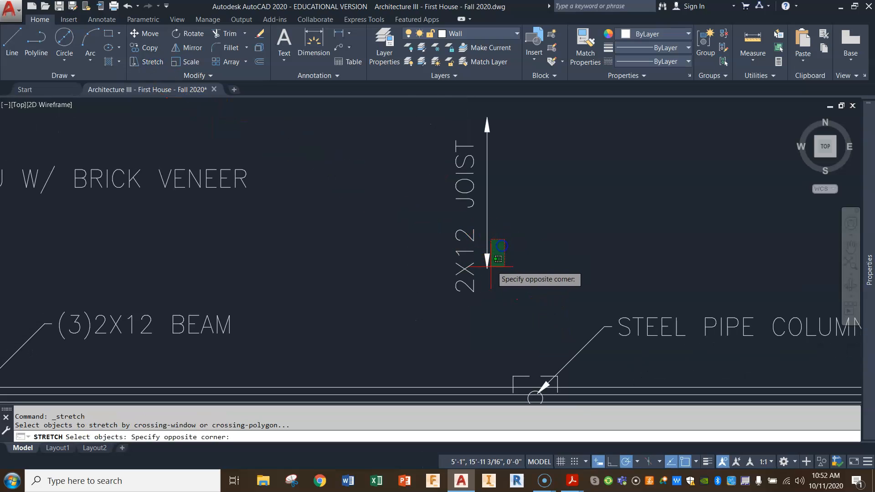
left_click(484, 281)
key("Return")
left_click(520, 208)
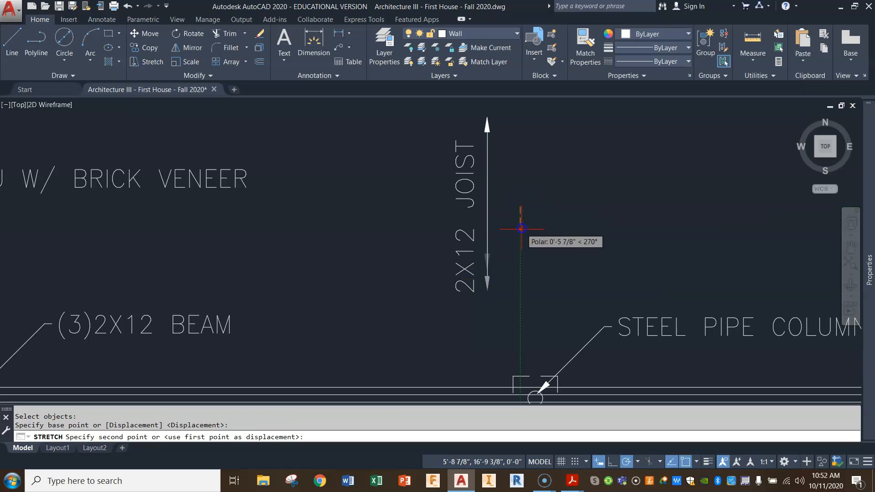
left_click(518, 261)
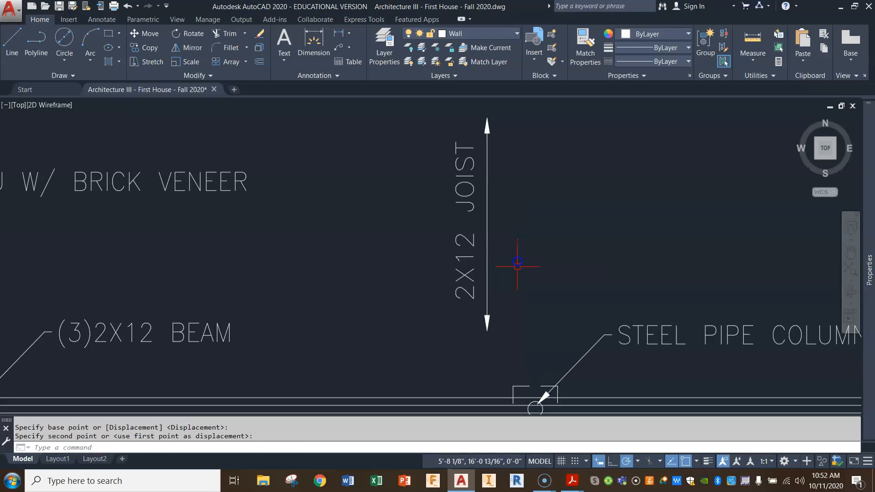
Copy the vertical 2X12 JOIST text horizontally to the right side of the double-headed arrow.
left_click(149, 46)
left_click(470, 209)
key("Return")
left_click(471, 209)
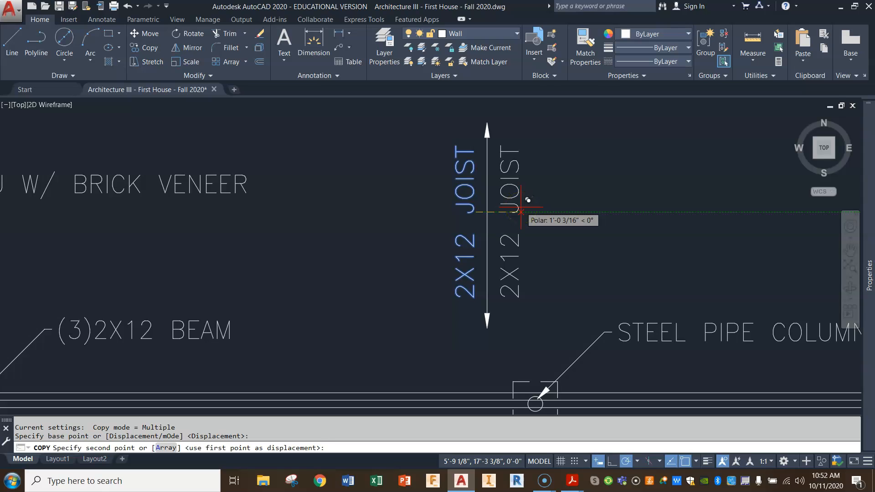
left_click(521, 211)
key("Return")
Change the copied text on the right side of the arrow to 16" O.C.
double_click(521, 209)
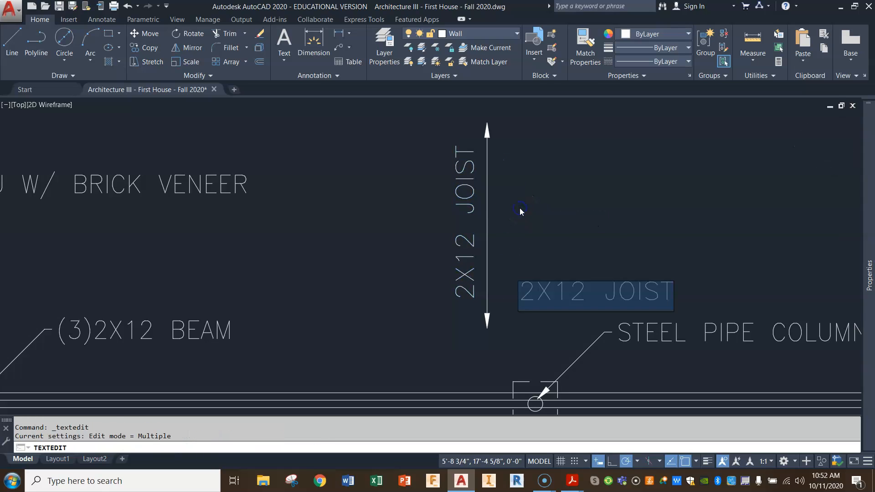
type("16")
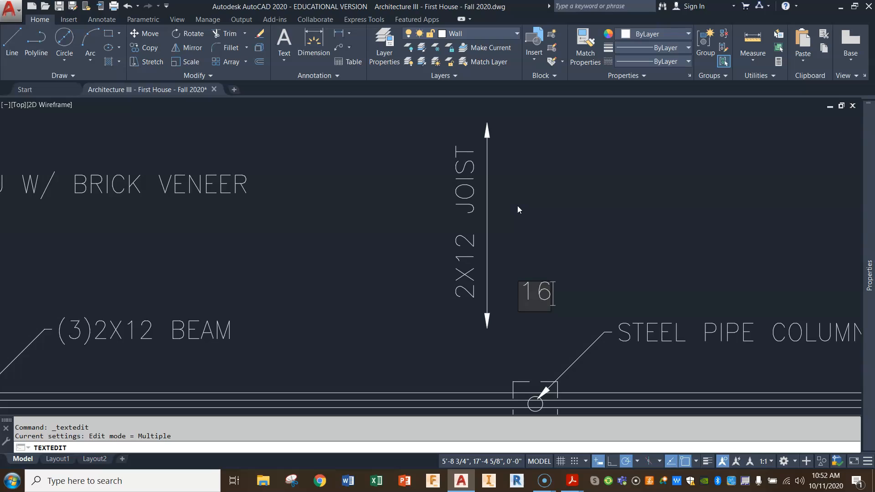
type("\" O")
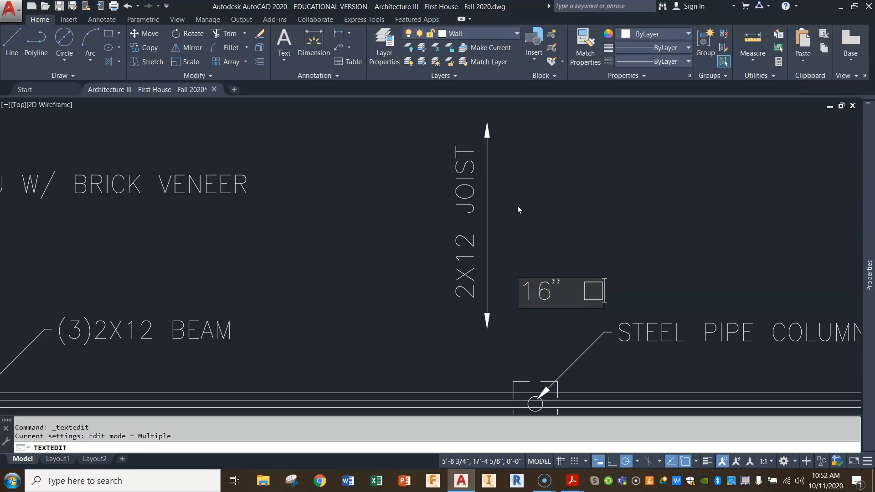
key("BackSpace")
type("O.C.")
left_click(534, 185)
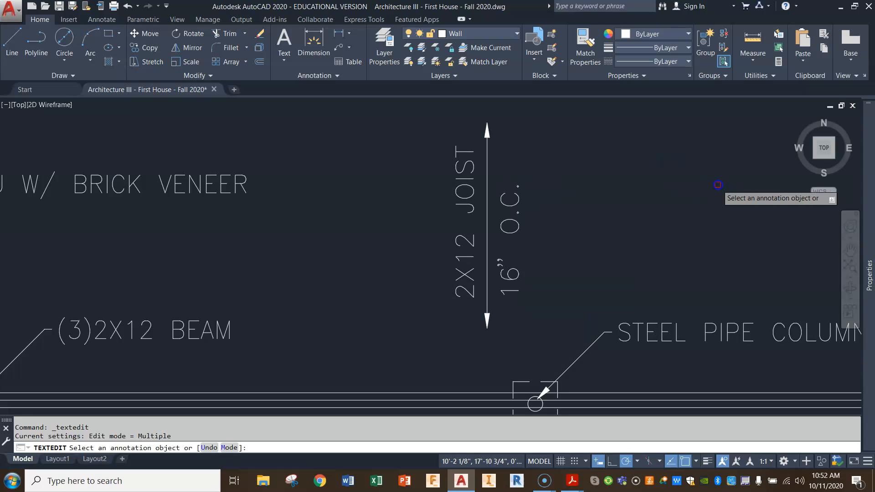
key("Escape")
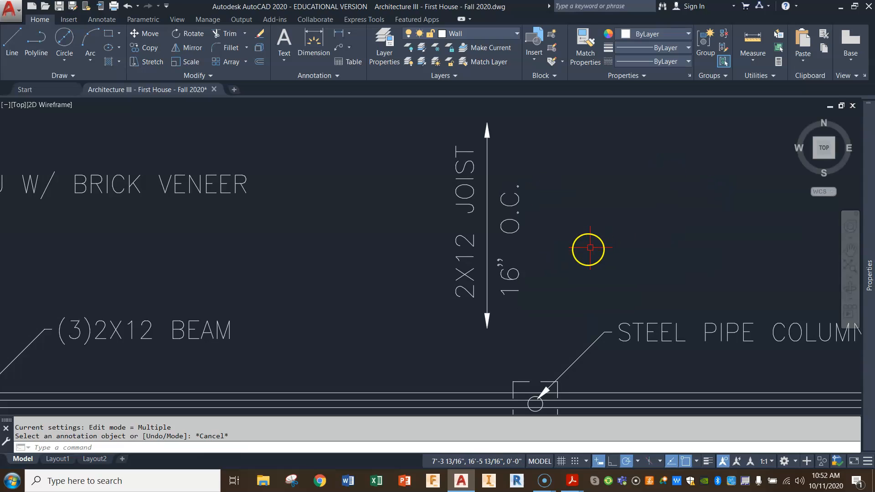
double_click(512, 240)
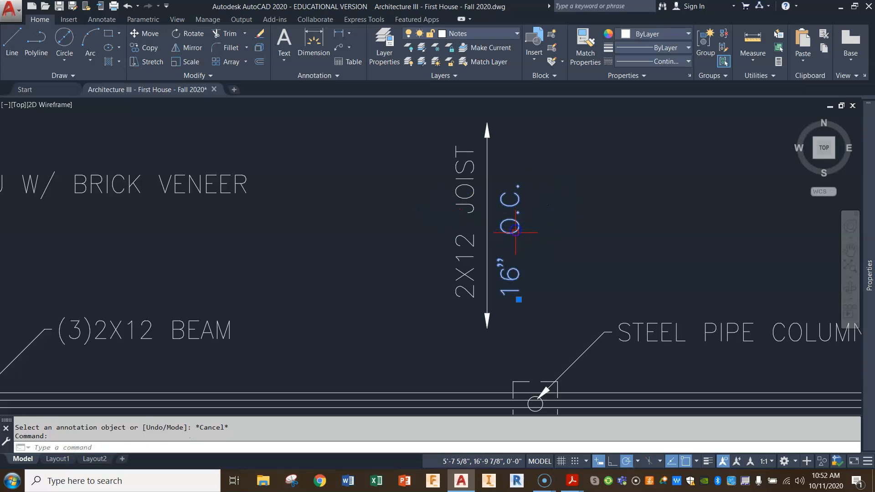
left_click(535, 263)
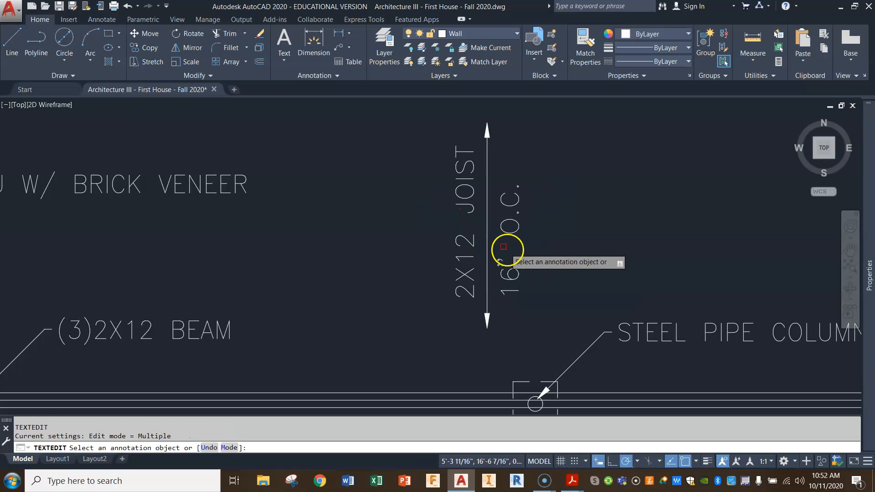
key("Escape")
Shift the 16" O.C. text straight up about 5" to centre it alongside the arrow.
left_click(510, 275)
left_click(519, 299)
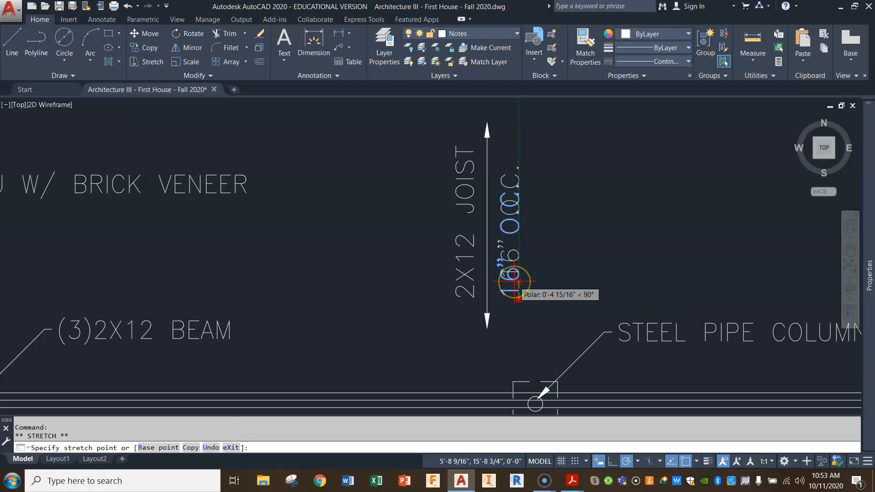
left_click(517, 282)
key("Escape")
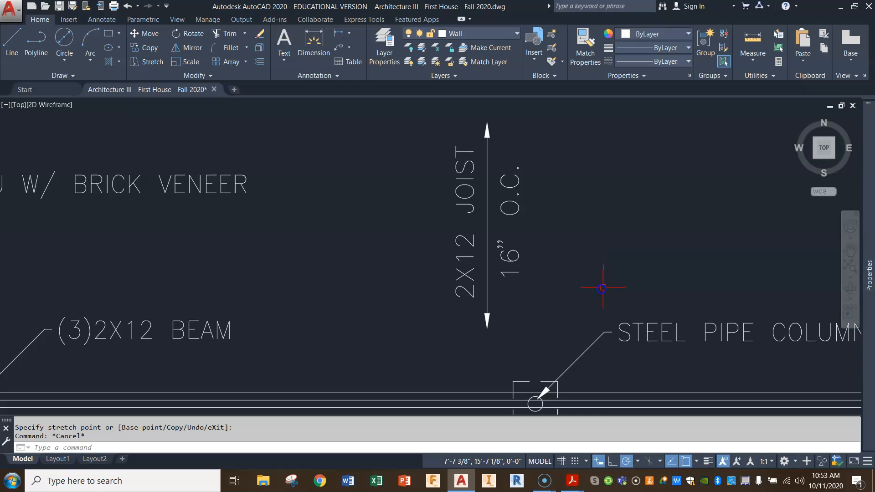
Try to move the joist arrow with its two text notes about 3'-6" up and slightly left, and undo the move.
scroll(597, 292, "down", 4)
middle_click_drag(596, 301, 553, 242)
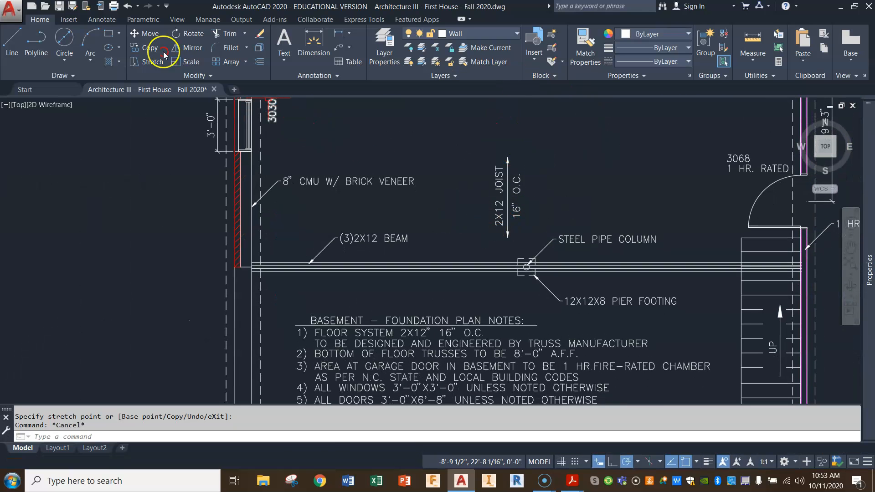
scroll(460, 187, "down", 4)
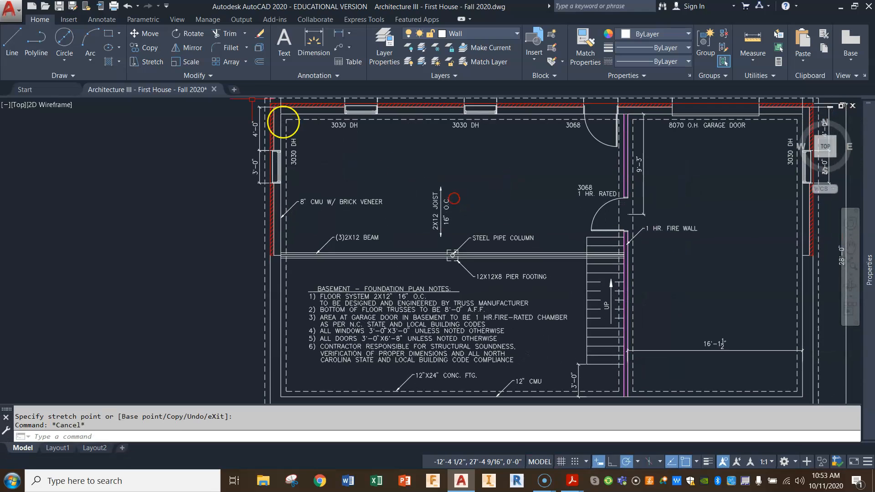
left_click(147, 34)
left_click(470, 178)
left_click(424, 214)
key("Return")
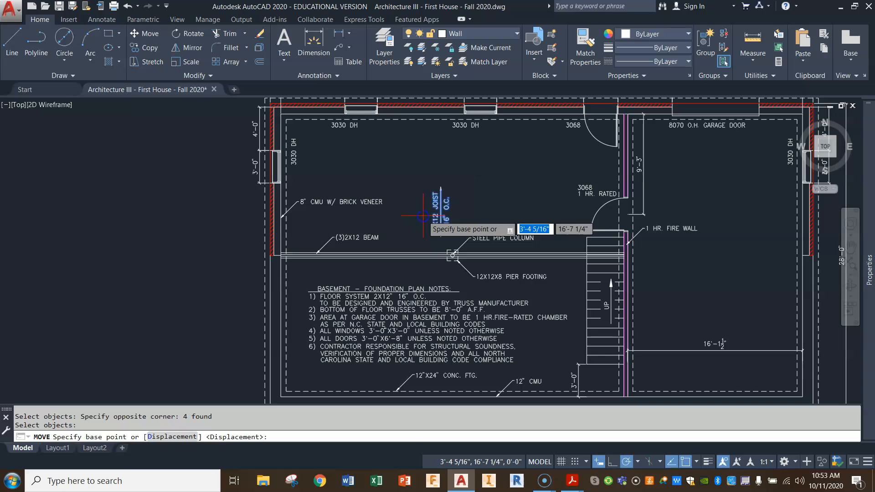
left_click(440, 211)
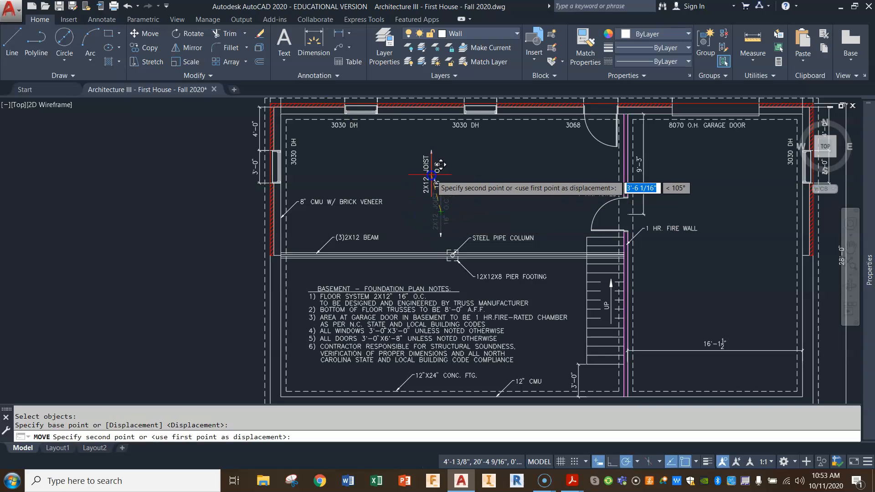
left_click(432, 174)
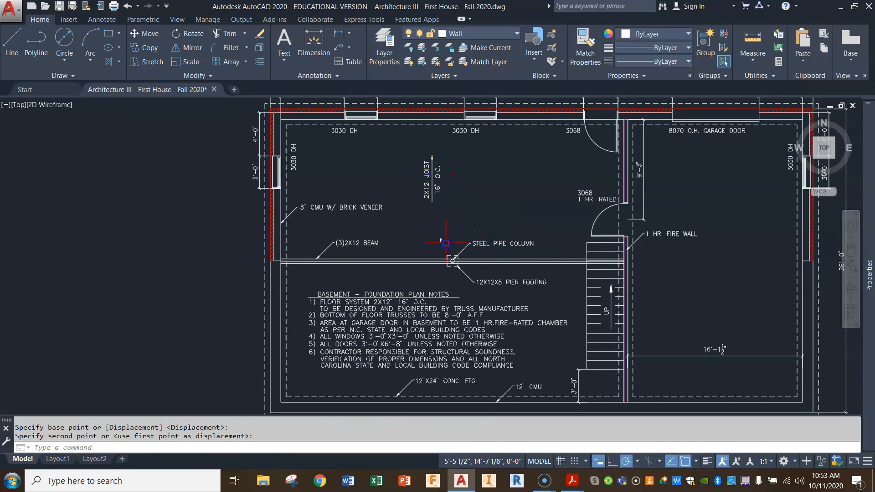
left_click(129, 6)
Group the double-headed arrow, both arrowheads, and the 2X12 JOIST and 16" O.C. texts into one object.
scroll(494, 234, "up", 2)
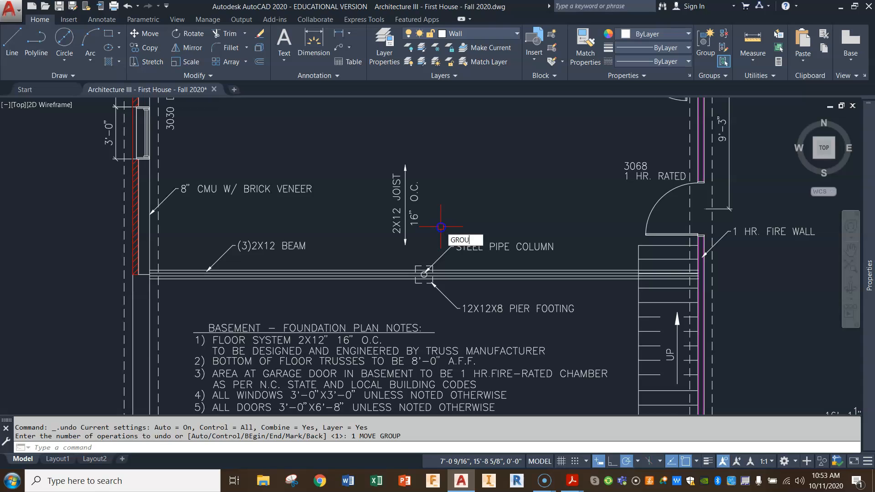
key("Return")
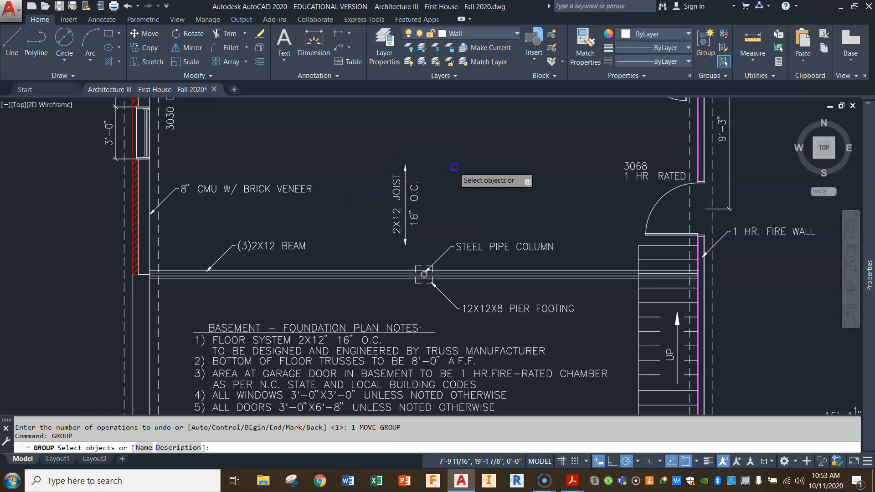
left_click(436, 142)
left_click(385, 246)
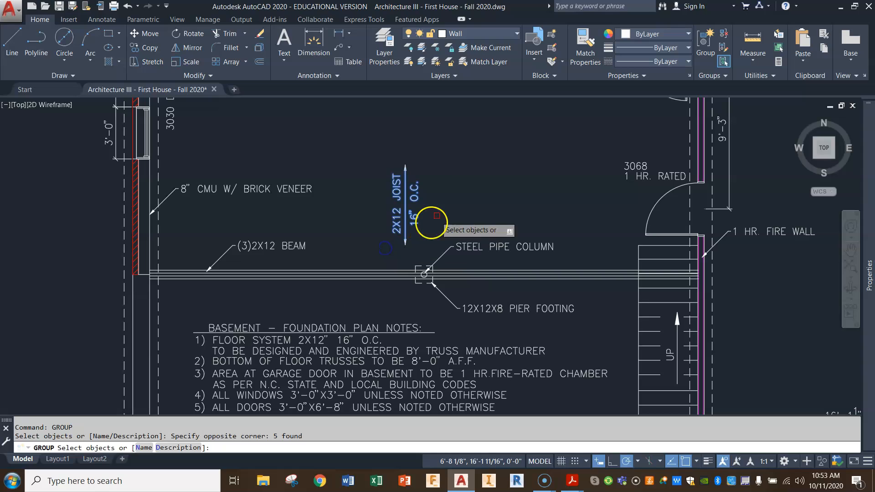
key("Return")
Move the grouped joist arrow and notes up and slightly left, into the open area of the room above the beam.
left_click(400, 211)
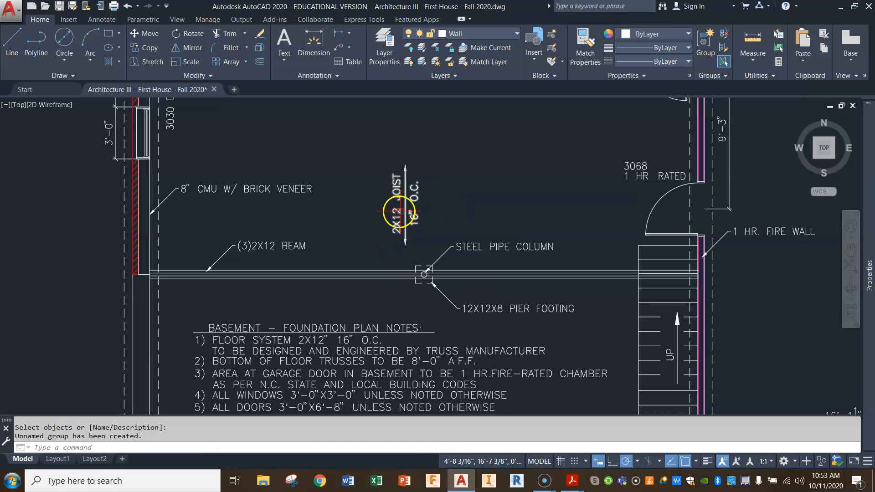
left_click(414, 197)
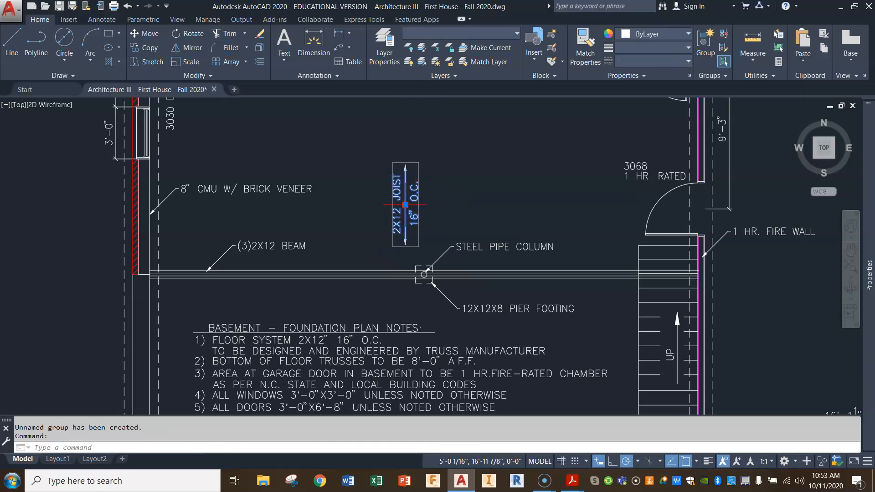
left_click(405, 204)
left_click(408, 172)
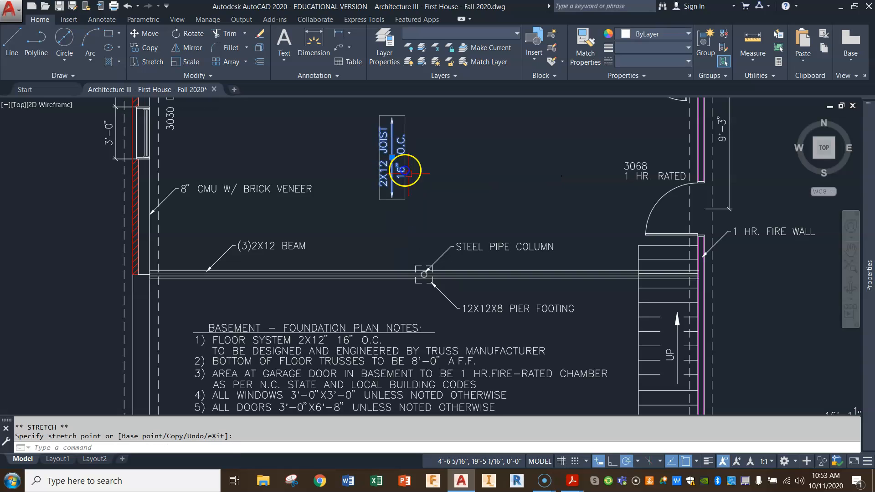
scroll(462, 222, "down", 2)
key("Escape")
key("Escape")
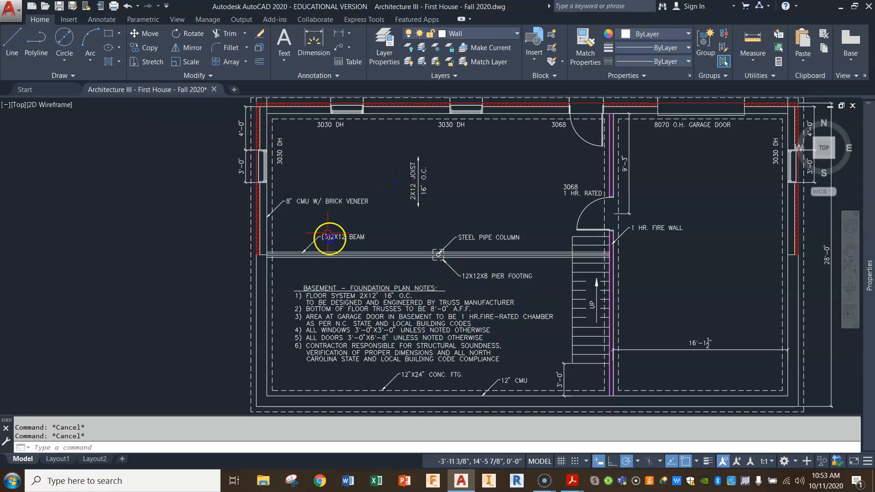
Move the whole block of basement foundation plan notes about 1'-8" diagonally up and left, closer to the beam.
left_click(145, 34)
left_click(357, 277)
left_click(303, 364)
key("Return")
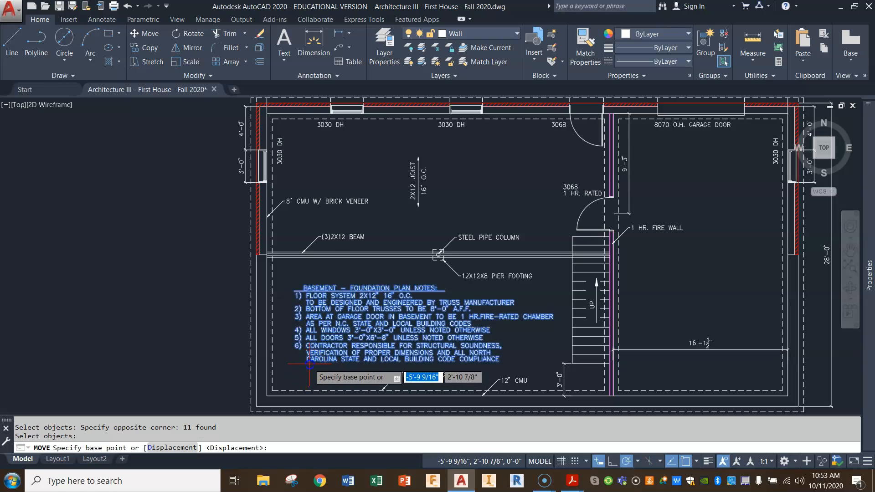
left_click(310, 363)
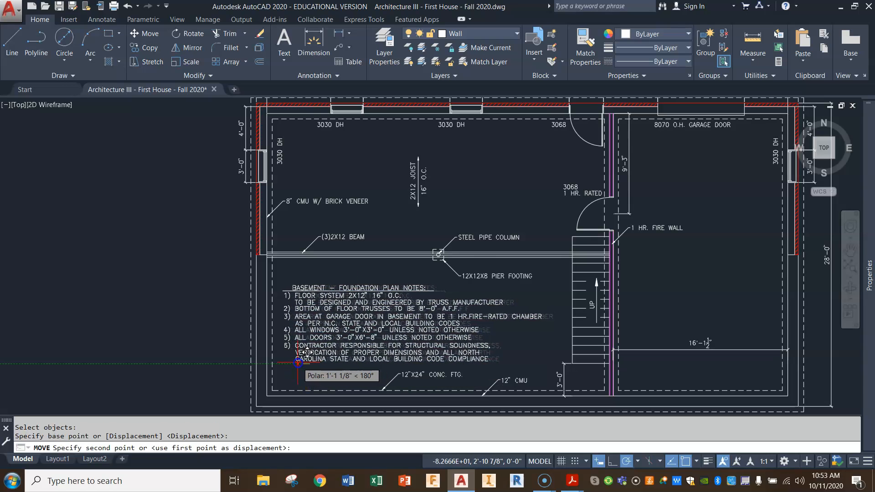
scroll(301, 362, "down", 2)
middle_click_drag(301, 363, 322, 245)
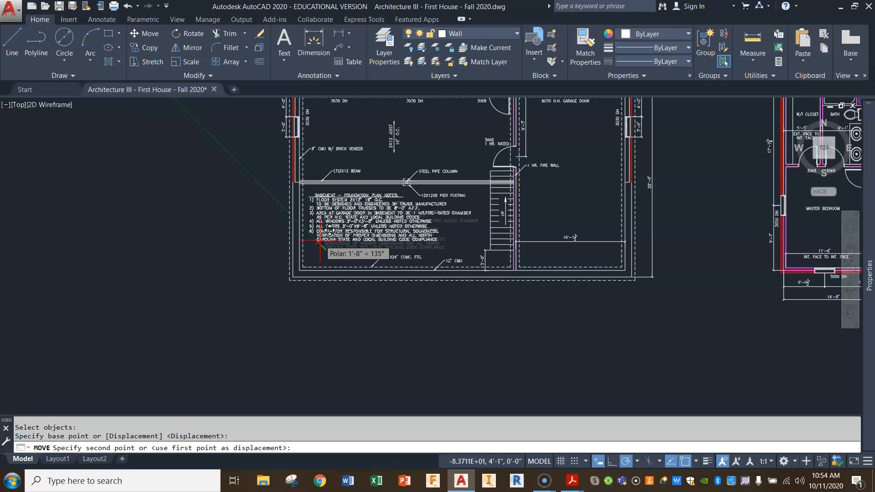
left_click(336, 254)
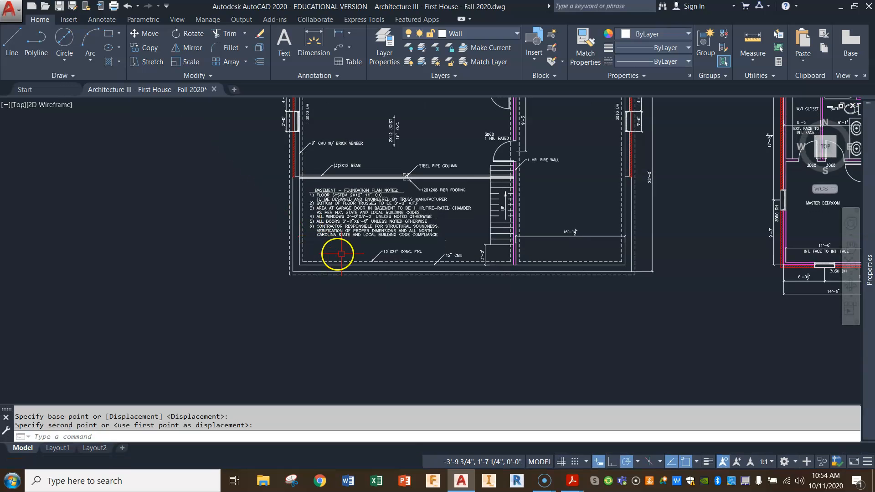
scroll(398, 222, "down", 3)
scroll(441, 205, "up", 4)
middle_click_drag(440, 194, 430, 235)
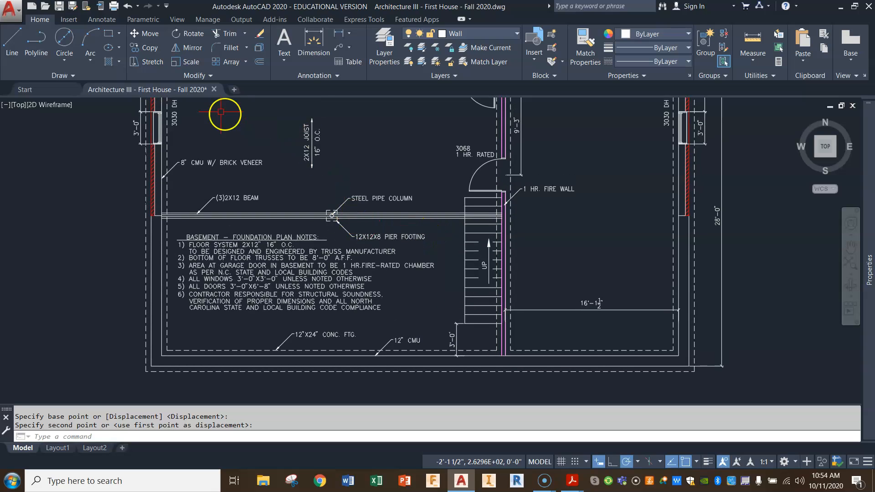
Copy the grouped joist arrow to the space between the plan notes and the stairs, and into the garage area.
left_click(155, 47)
left_click(311, 129)
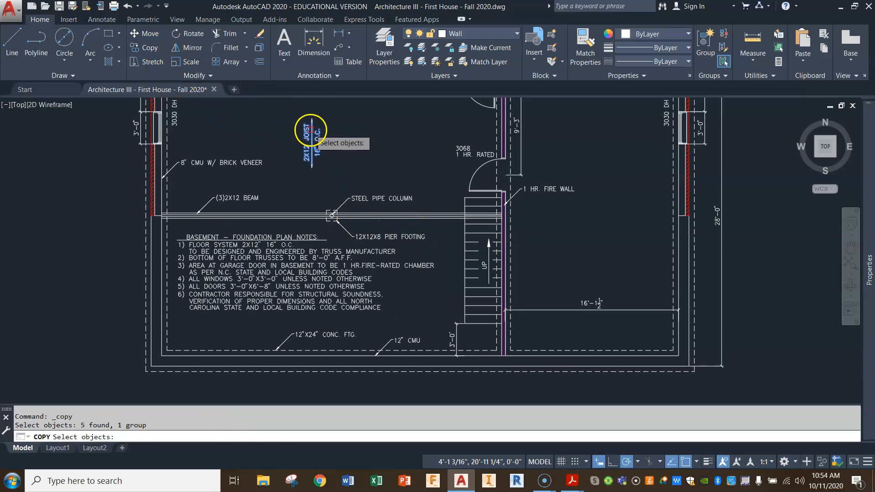
key("Return")
left_click(312, 142)
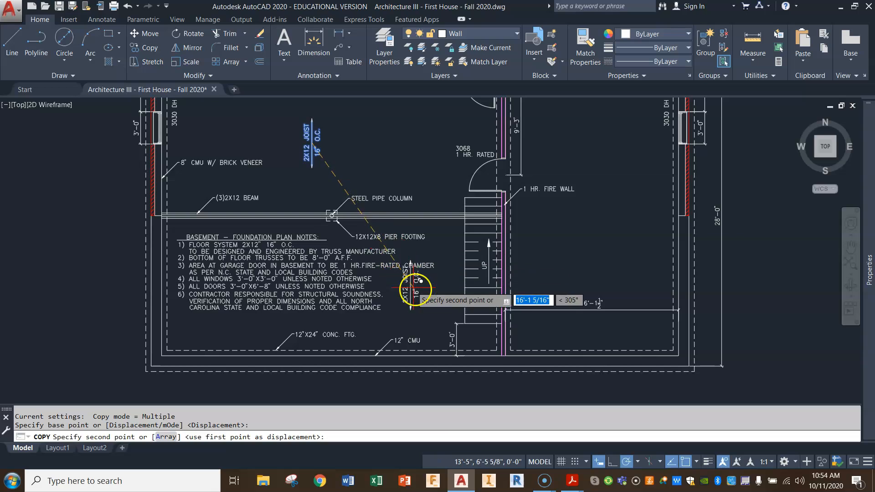
left_click(430, 303)
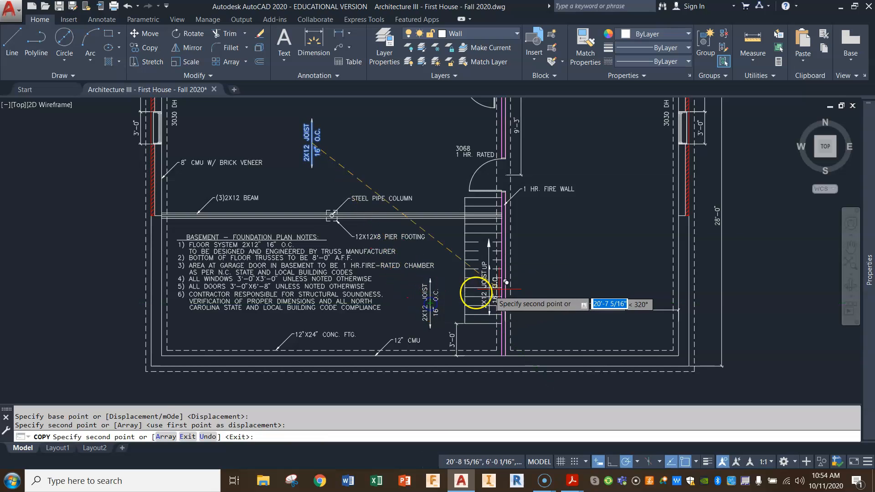
left_click(601, 223)
key("Return")
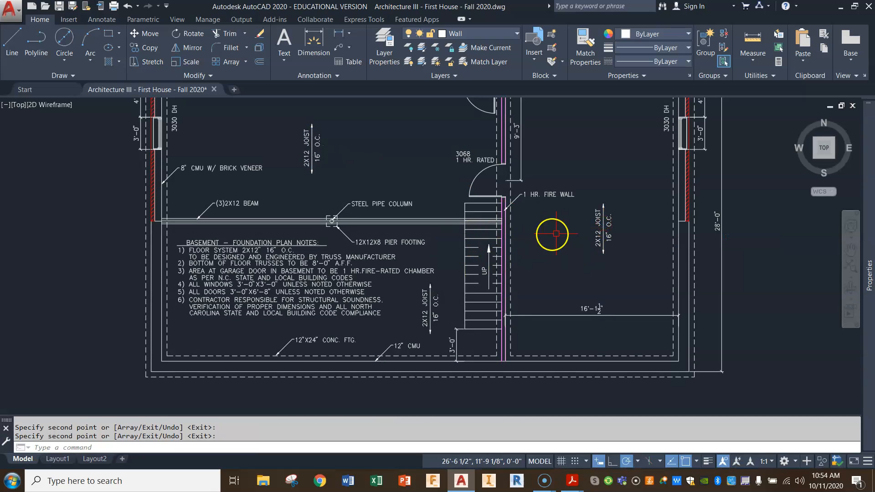
Rotate the garage copy of the joist arrow about its centre so that it runs horizontally with readable text.
left_click(193, 40)
left_click(621, 212)
left_click(587, 251)
key("Return")
left_click(602, 229)
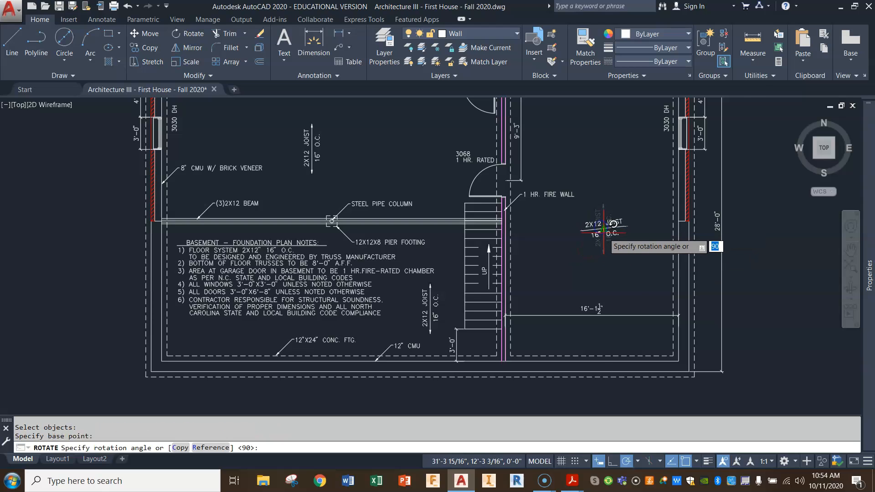
left_click(605, 248)
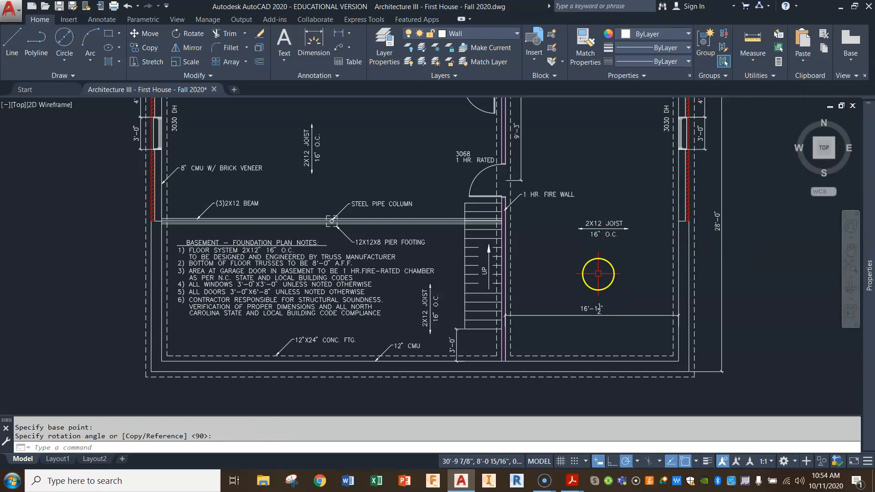
Copy the 12"X24" CONC. FTG. leader into the garage, using the Nearest snap to put its arrowhead on the dashed footing line beside the fire wall.
middle_click_drag(523, 264, 443, 291)
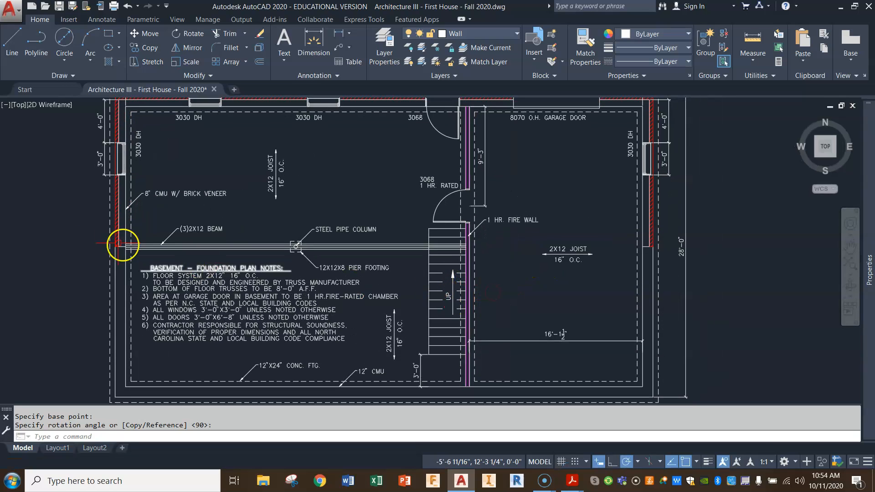
left_click(149, 48)
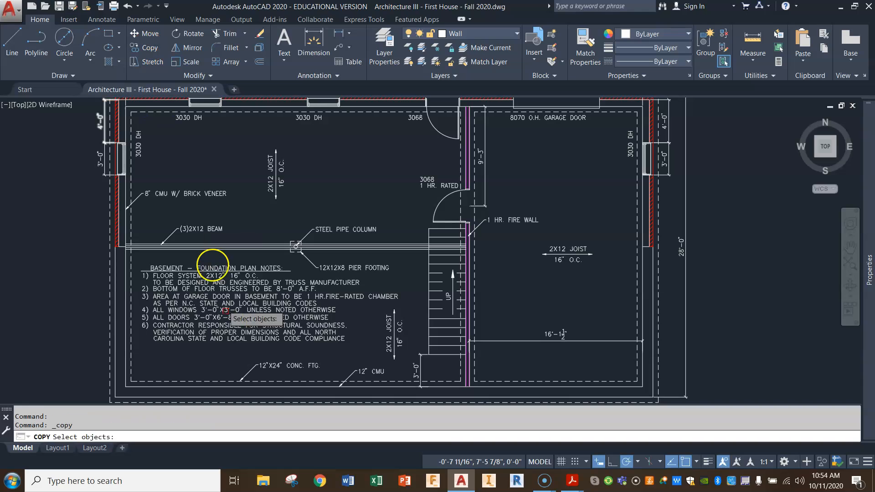
left_click(261, 364)
key("Return")
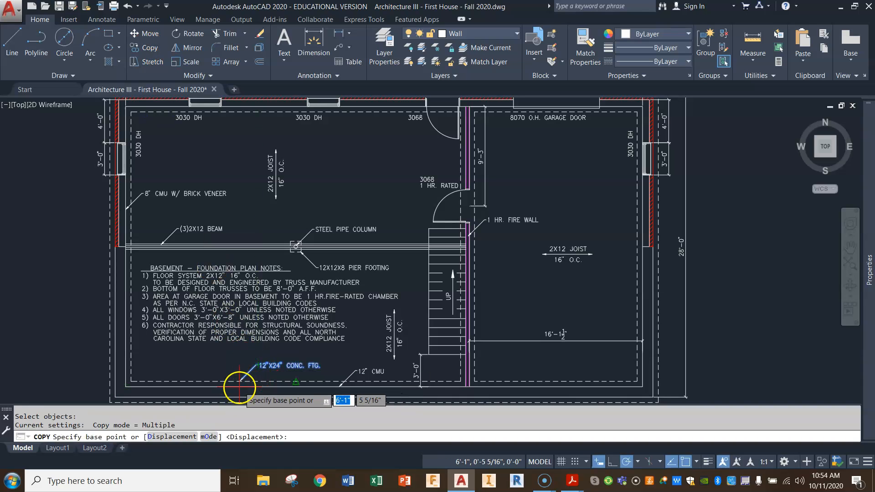
left_click(240, 381)
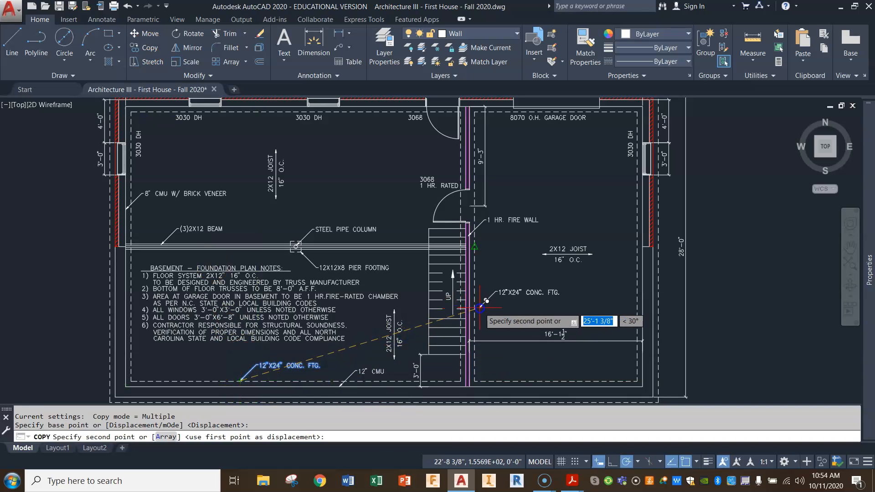
scroll(474, 314, "up", 4)
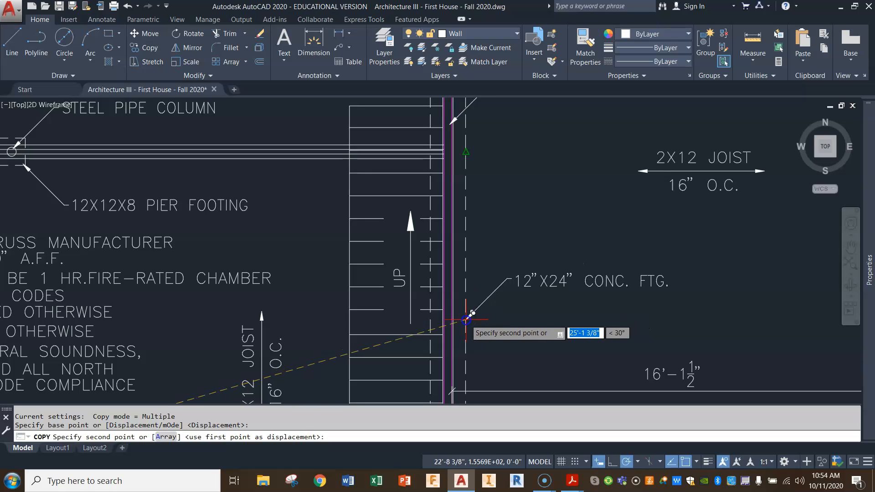
type("NEAR")
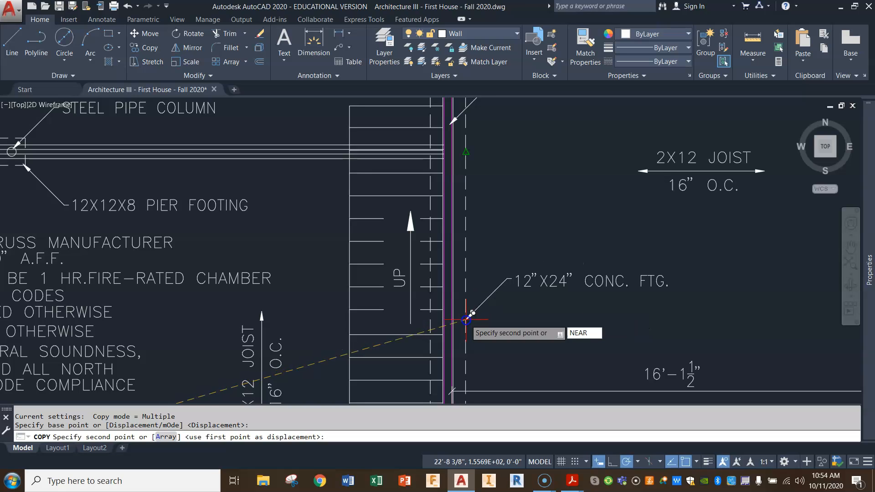
key("Return")
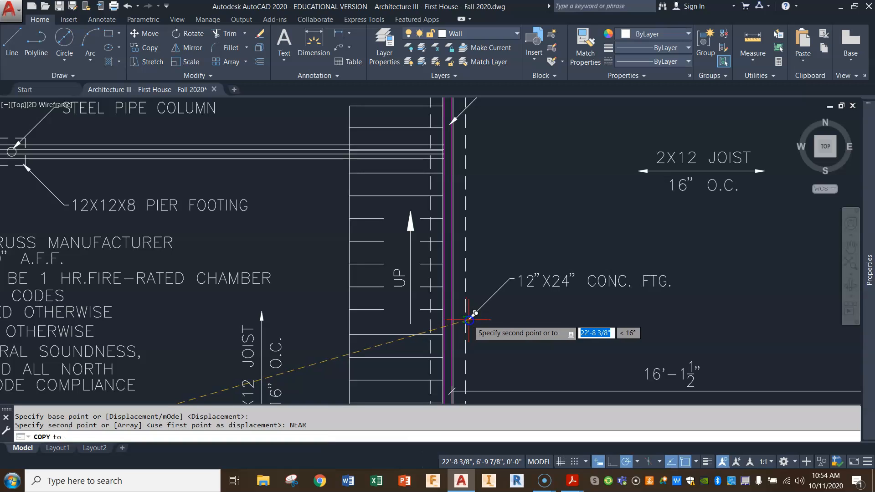
left_click(497, 309)
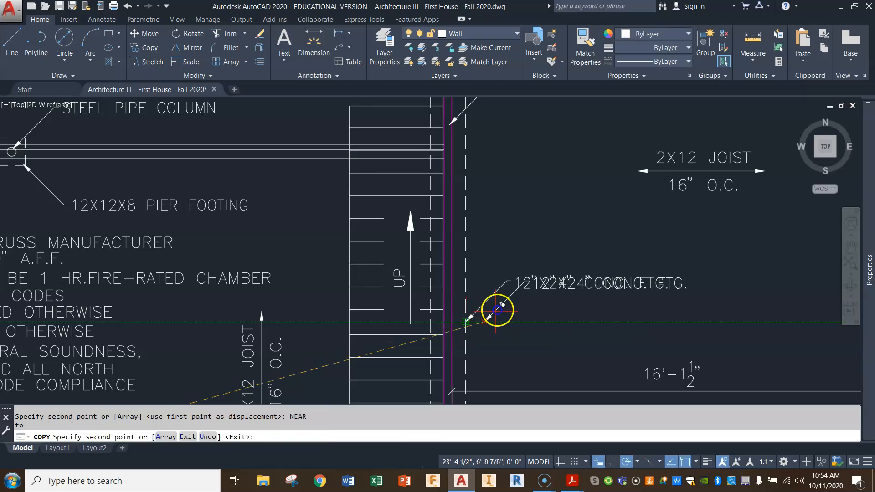
scroll(558, 346, "down", 4)
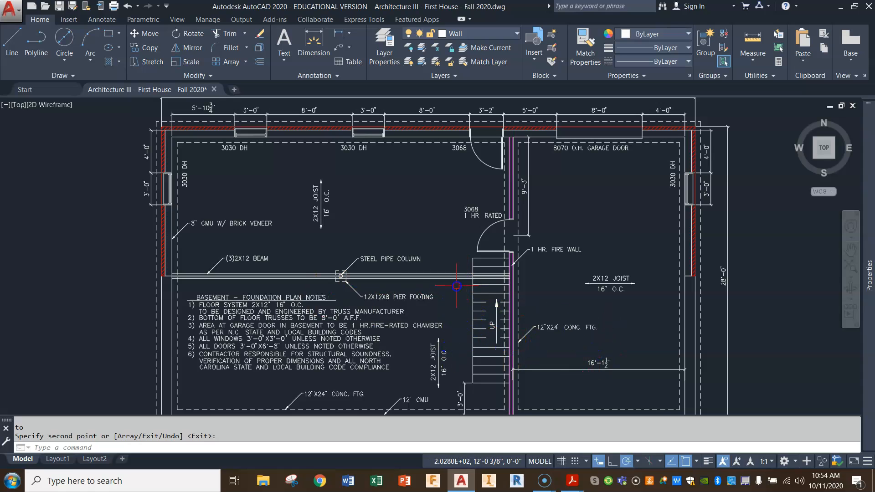
Measure the distance along the (3)2X12 beam from the west wall's inner footing line to the dashed footing line at the stairs.
scroll(383, 279, "up", 2)
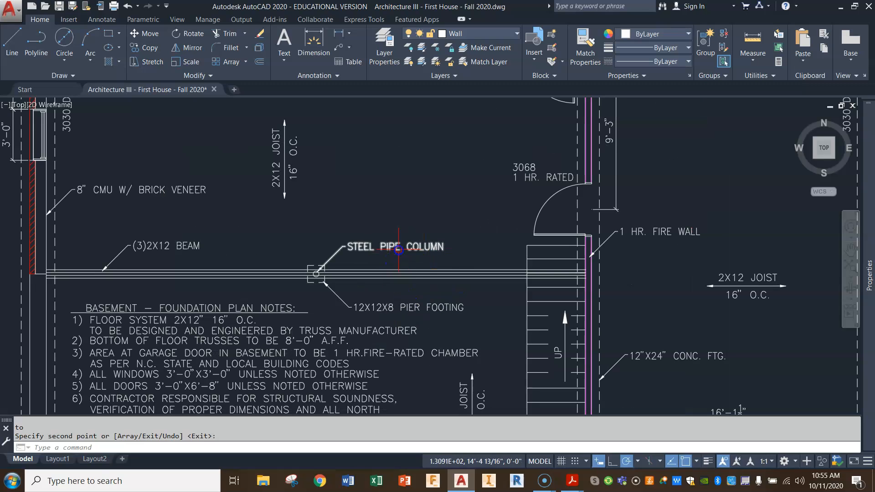
scroll(665, 343, "down", 2)
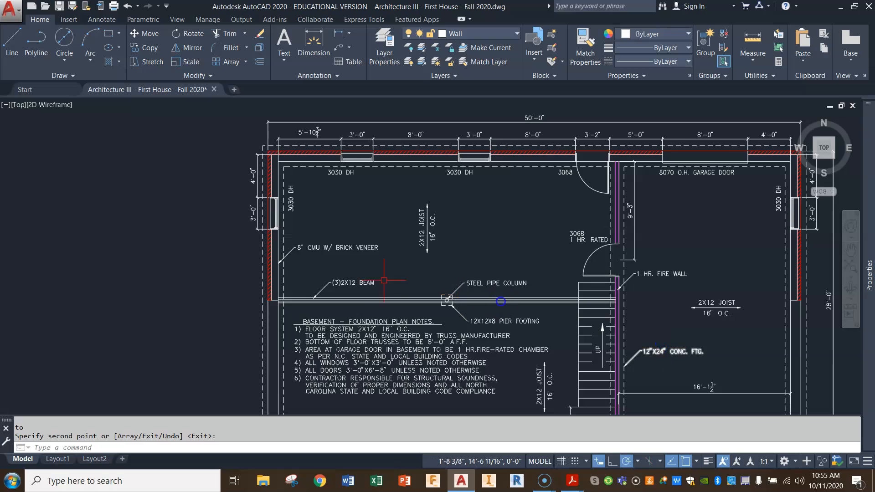
scroll(454, 306, "up", 2)
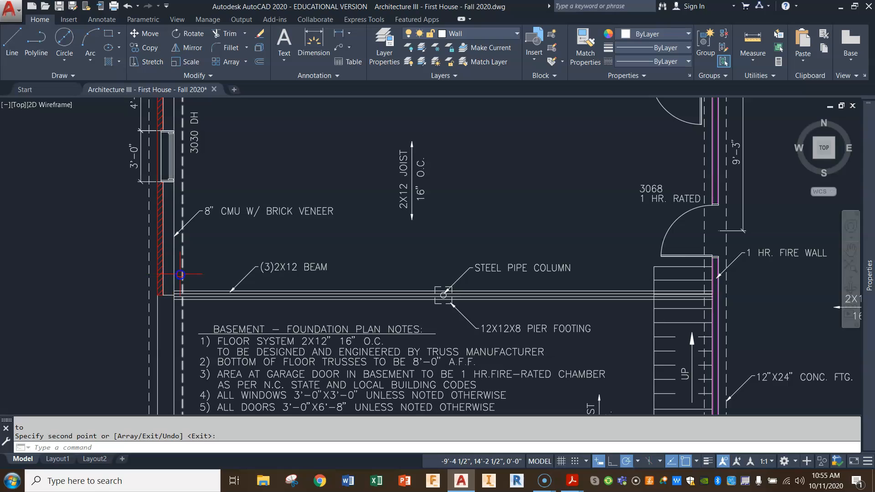
left_click(521, 249)
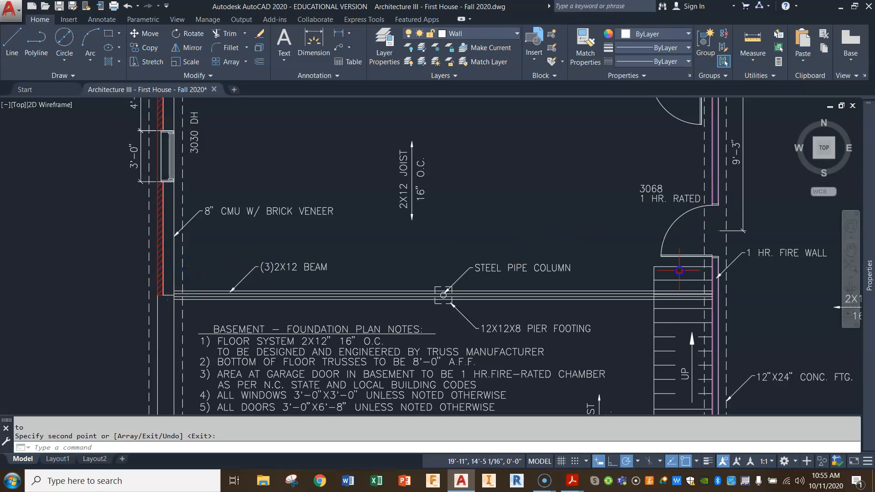
left_click(650, 332)
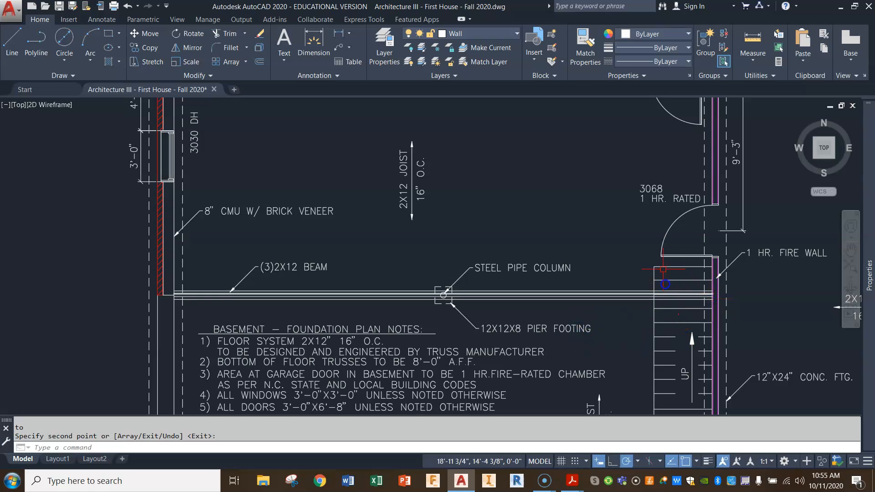
left_click(755, 42)
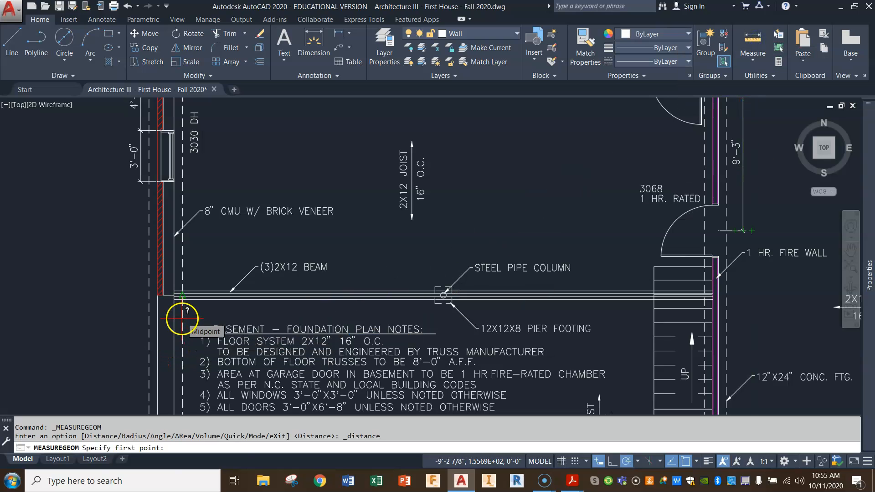
left_click(183, 295)
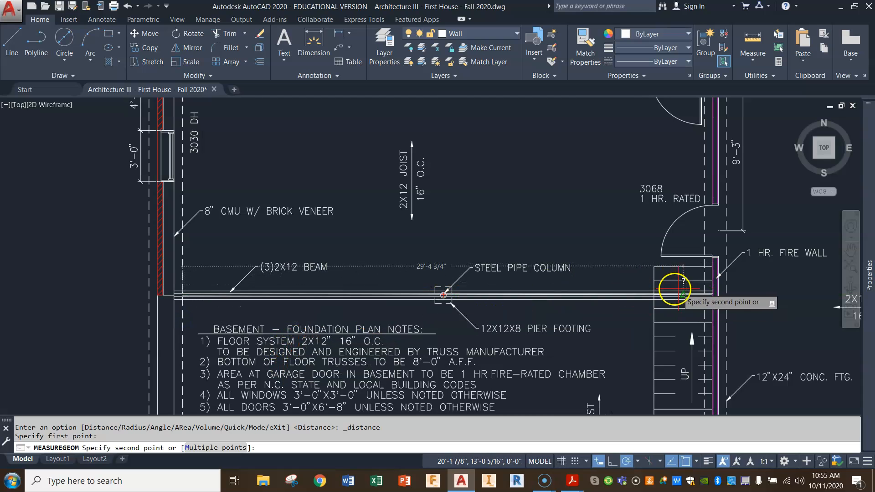
scroll(673, 293, "up", 5)
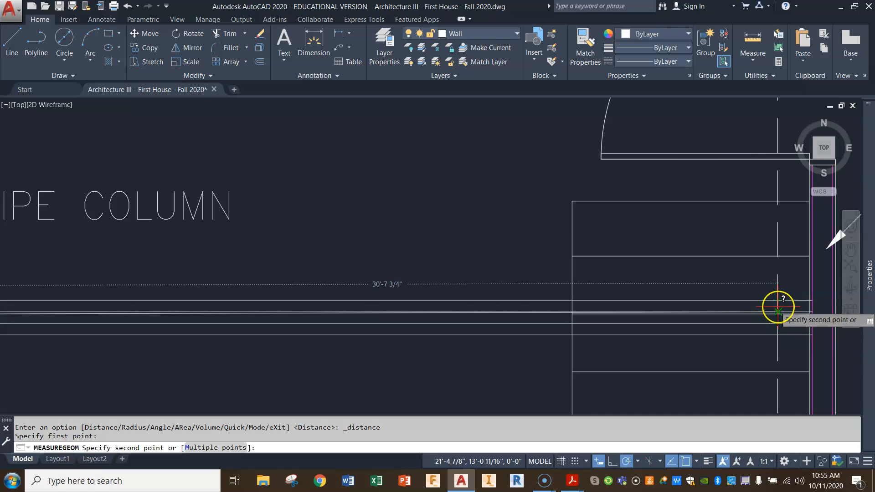
left_click(778, 311)
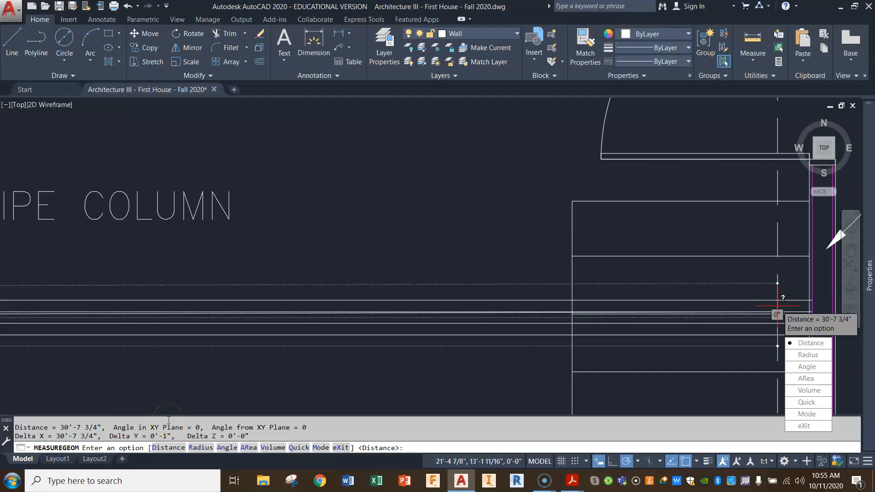
key("Escape")
Draw a horizontal line across the room above the beam, from the west wall's inner footing line to the footing line near the fire wall.
scroll(170, 404, "down", 3)
mouse_move(170, 365)
middle_mouse_down()
mouse_move(332, 315)
mouse_move(447, 306)
middle_mouse_up()
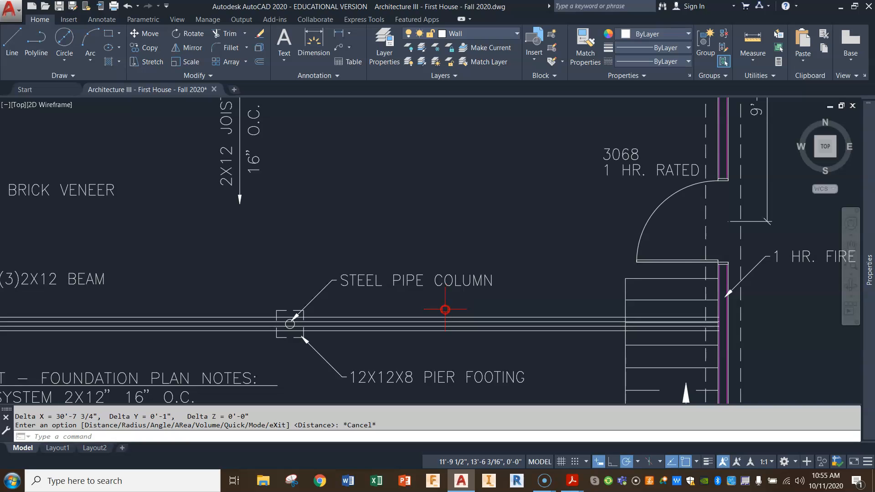
scroll(416, 313, "down", 4)
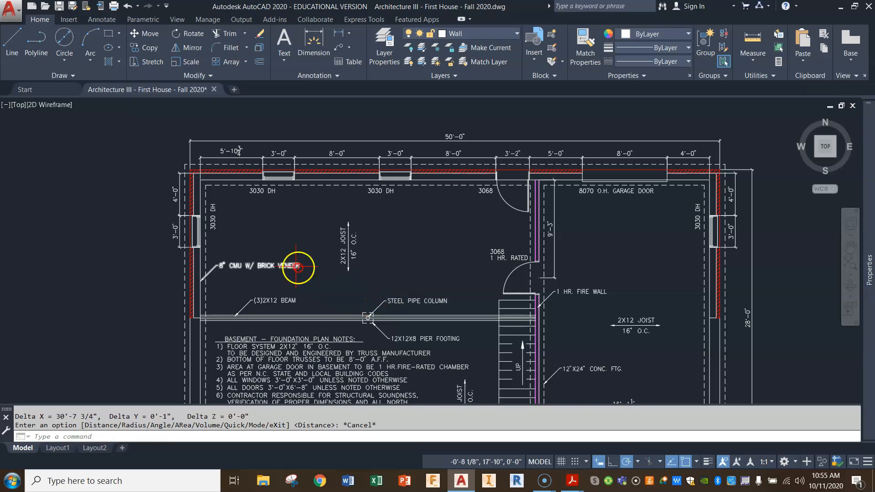
left_click(26, 46)
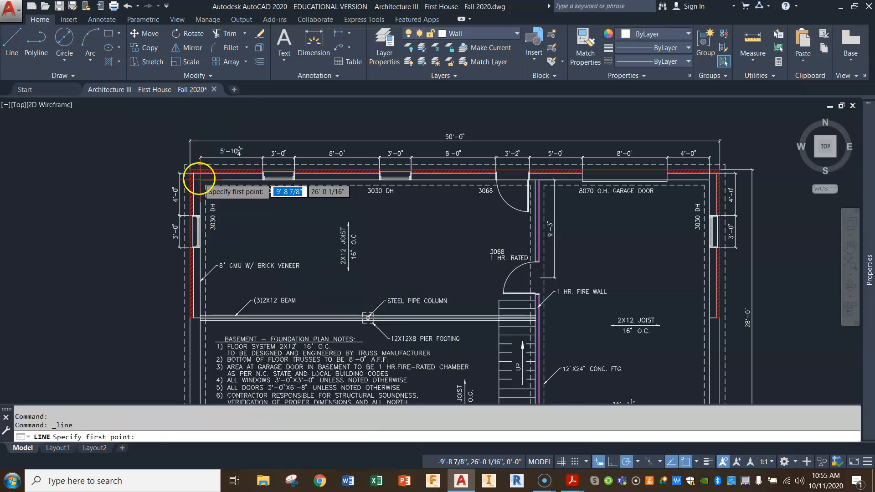
left_click(205, 245)
left_click(530, 246)
key("Return")
key("Return")
Draw a vertical line from the midpoint of the horizontal line down past the beam at the steel pipe column.
left_click(368, 247)
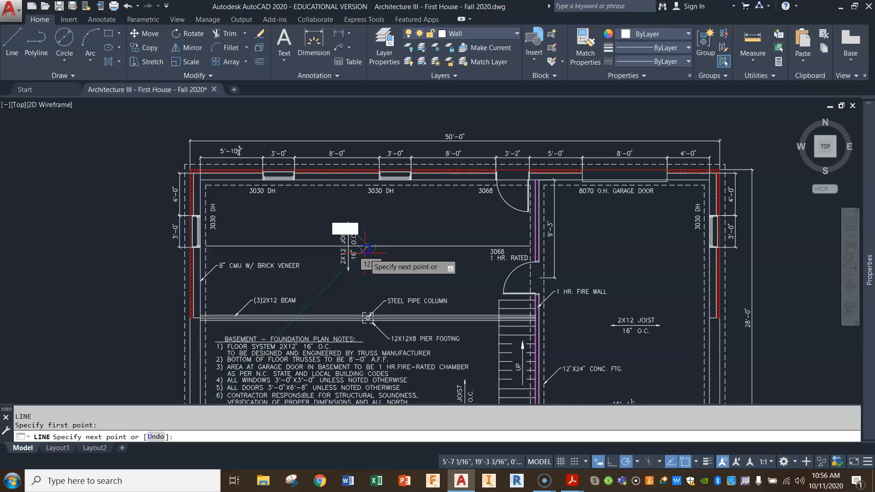
left_click(367, 333)
key("Return")
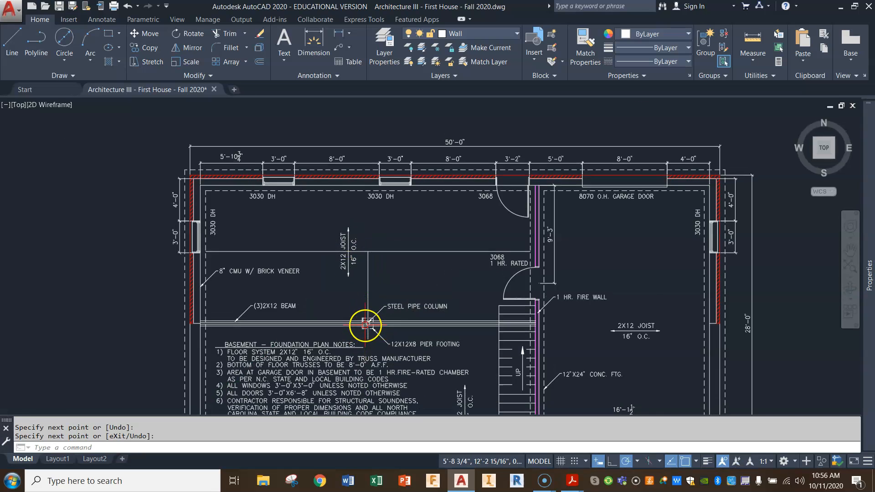
scroll(364, 321, "up", 8)
scroll(407, 383, "down", 5)
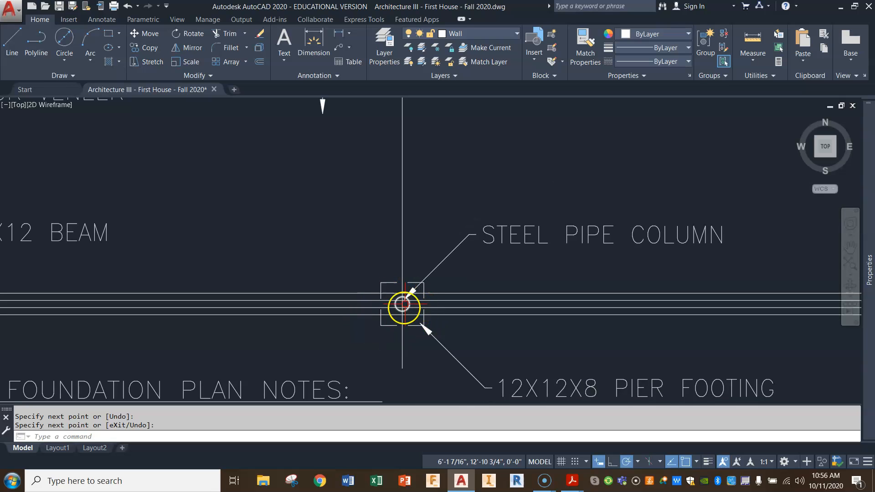
Erase the horizontal and vertical construction lines drawn above the beam to check the column's centring.
scroll(401, 314, "down", 5)
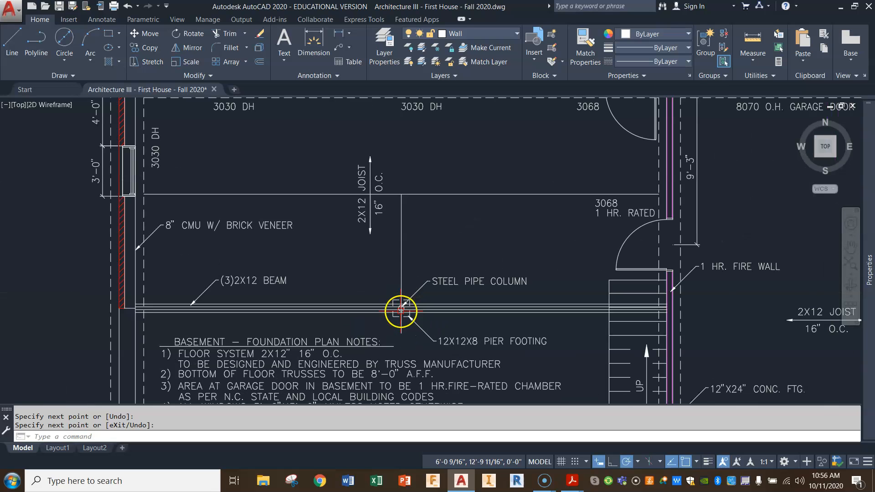
left_click(427, 197)
left_click(398, 248)
key("Delete")
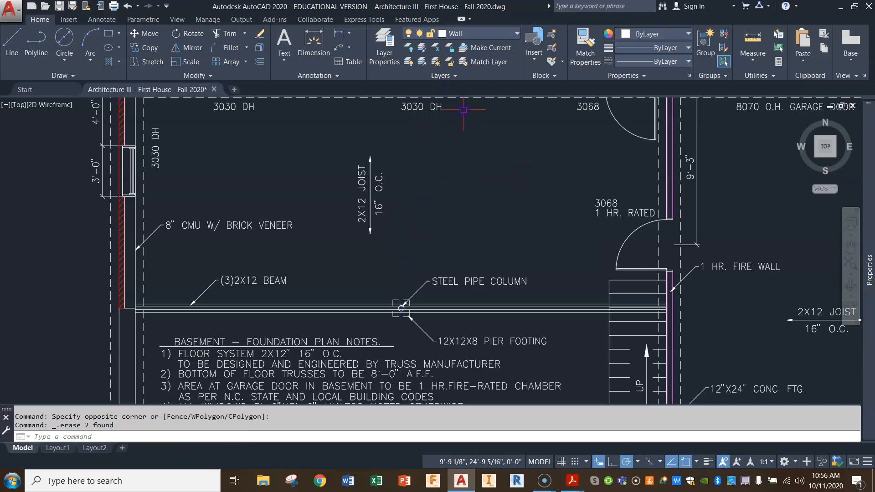
Make the Dim layer current and add a horizontal linear dimension above the beam from the west wall's inner face to the steel pipe column.
left_click(516, 35)
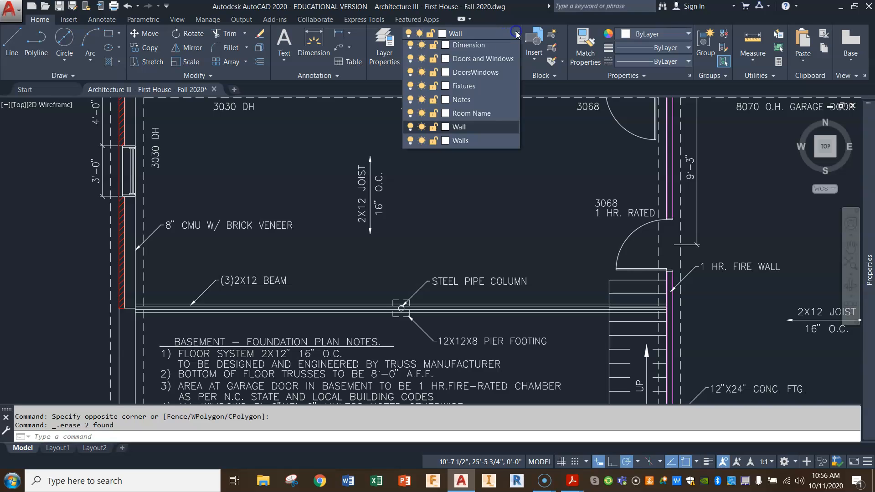
left_click(470, 87)
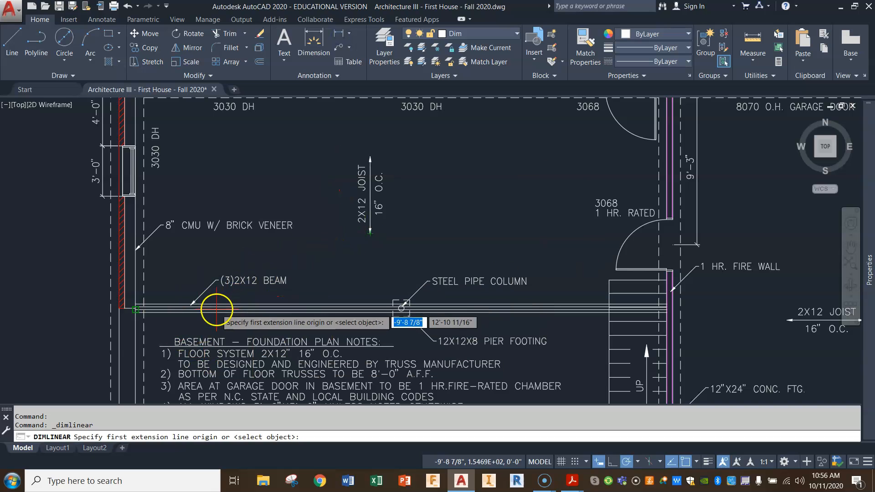
left_click(135, 272)
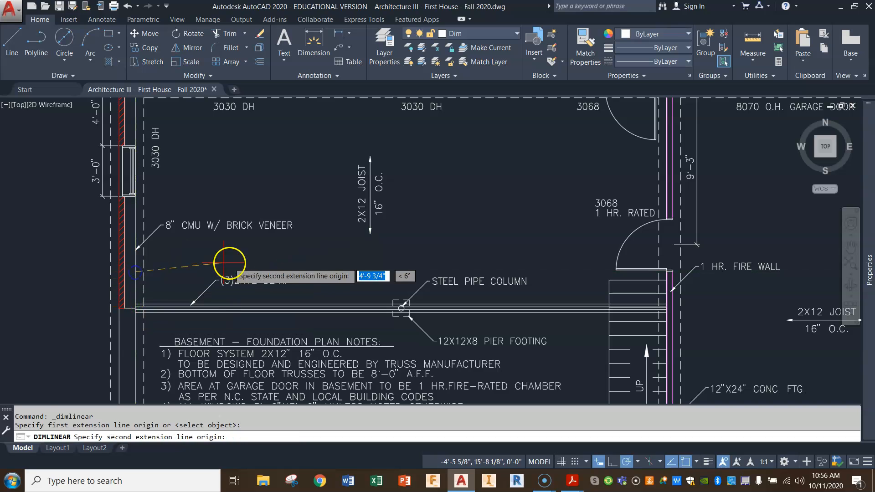
left_click(401, 302)
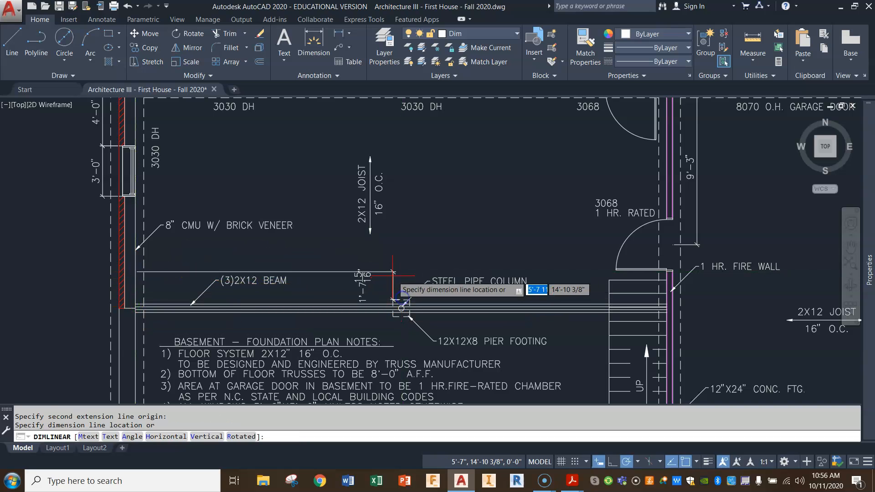
left_click(369, 265)
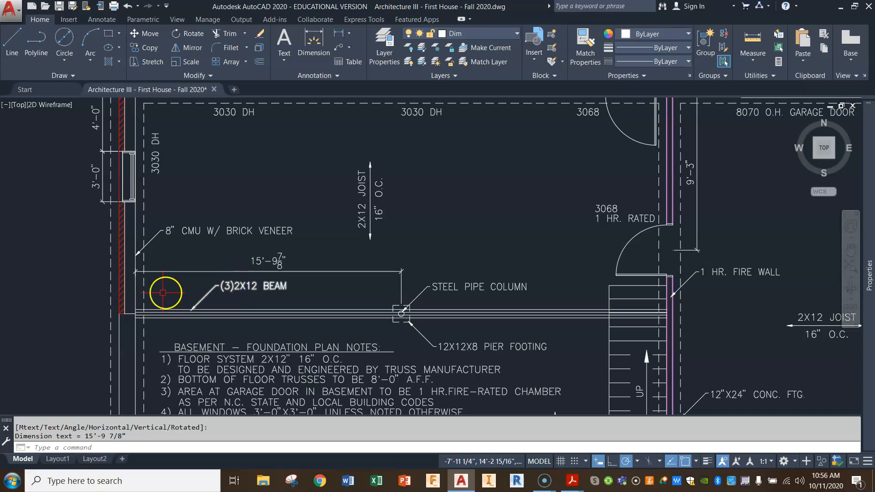
Stretch the column dimension's west extension origin from the wall face to the dashed inner footing line.
left_click(190, 272)
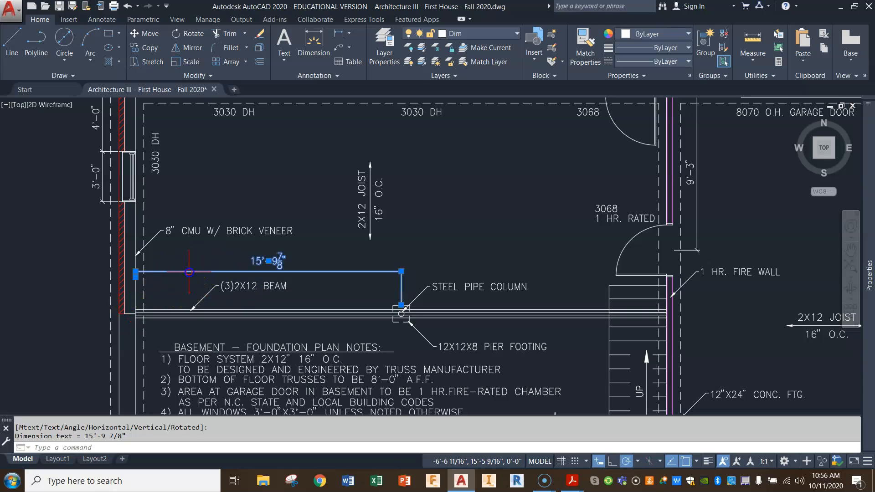
left_click(136, 277)
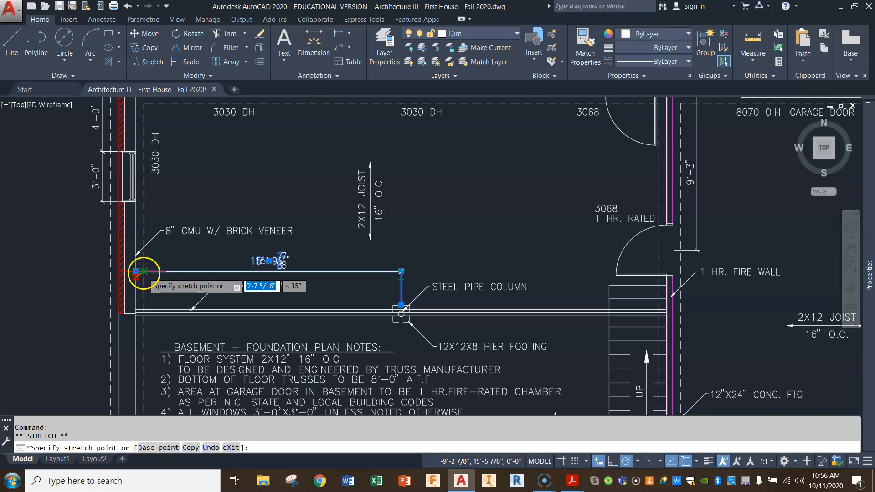
left_click(144, 279)
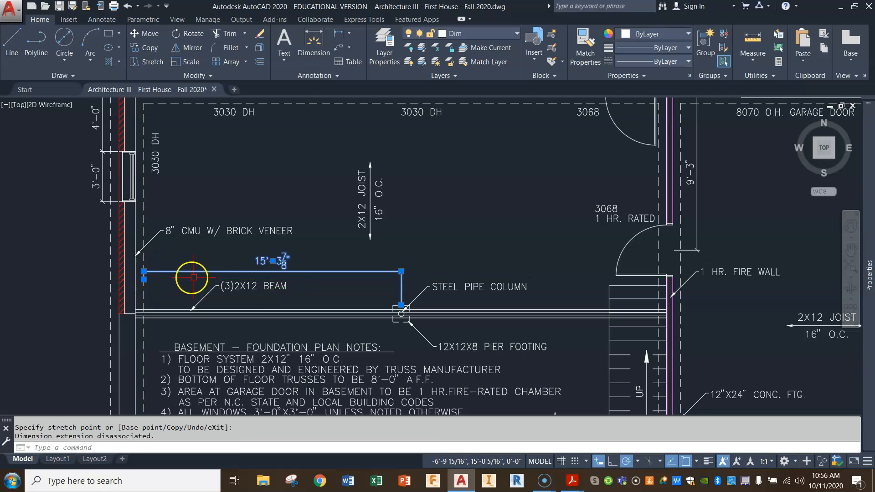
left_click(214, 255)
key("Escape")
key("Escape")
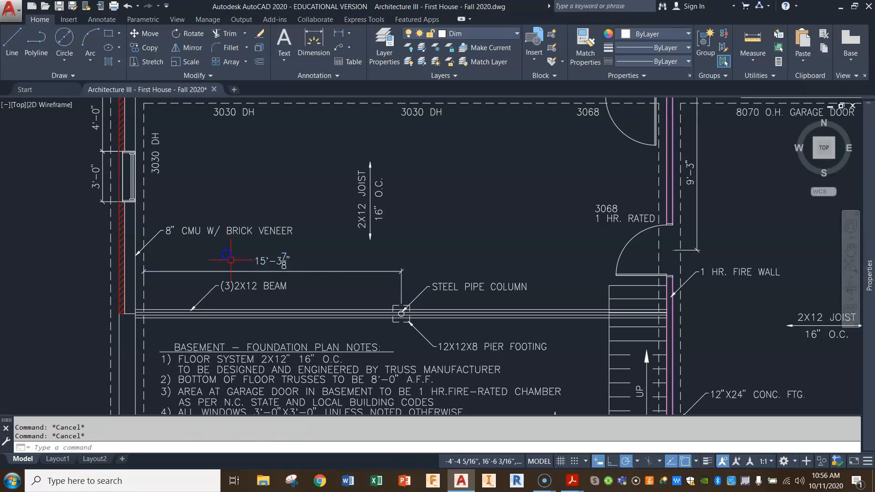
Stretch the steel pipe column, its pier footing, both callouts and the dimension end 1/8" to the east.
left_click(401, 297)
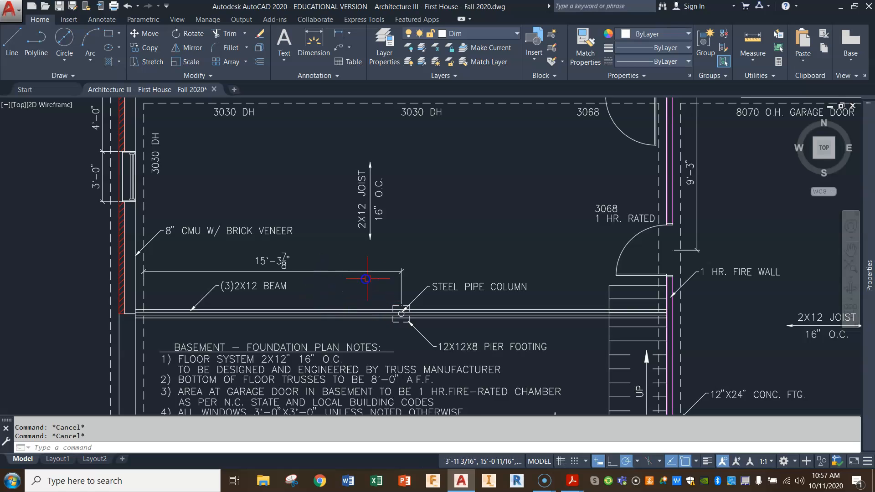
left_click(152, 61)
left_click(566, 250)
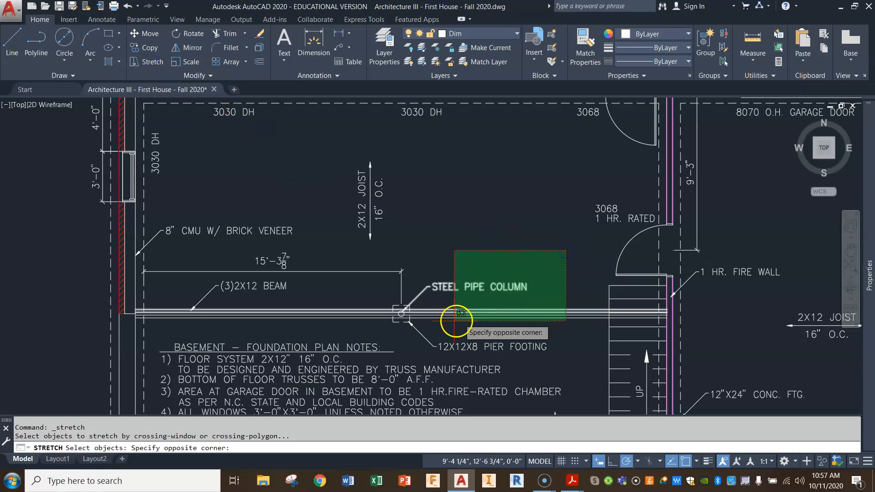
left_click(390, 351)
key("Return")
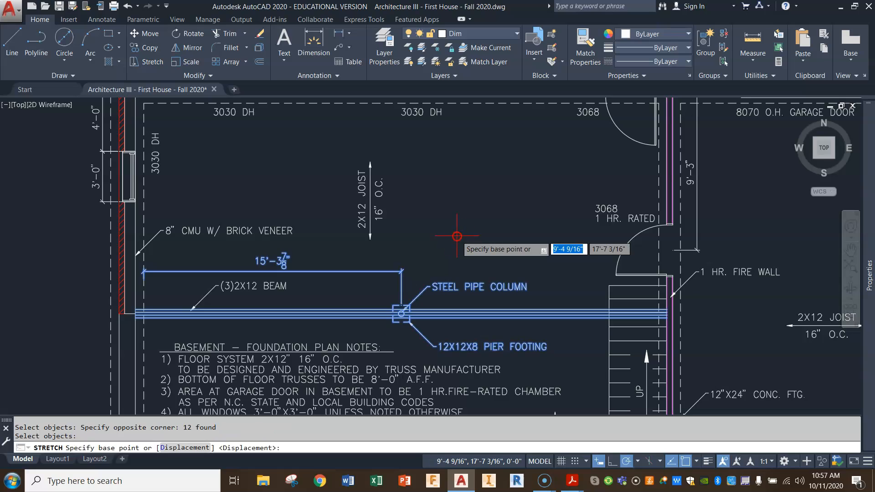
left_click(458, 236)
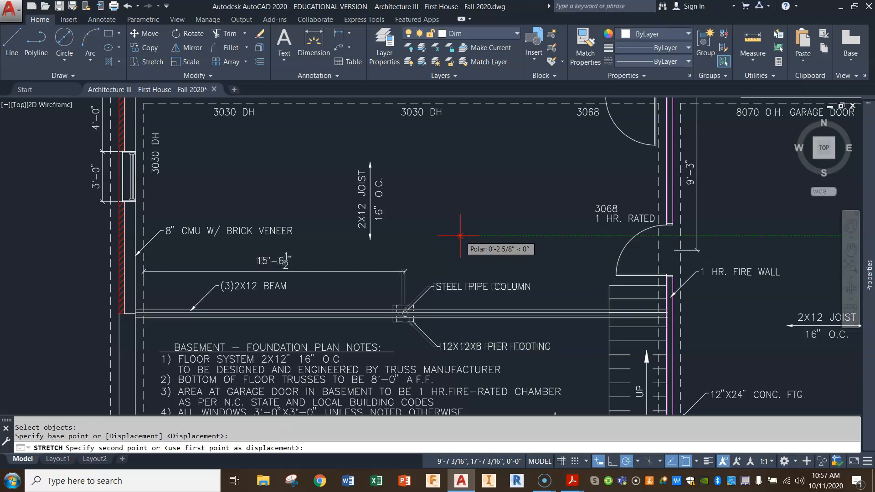
type("1")
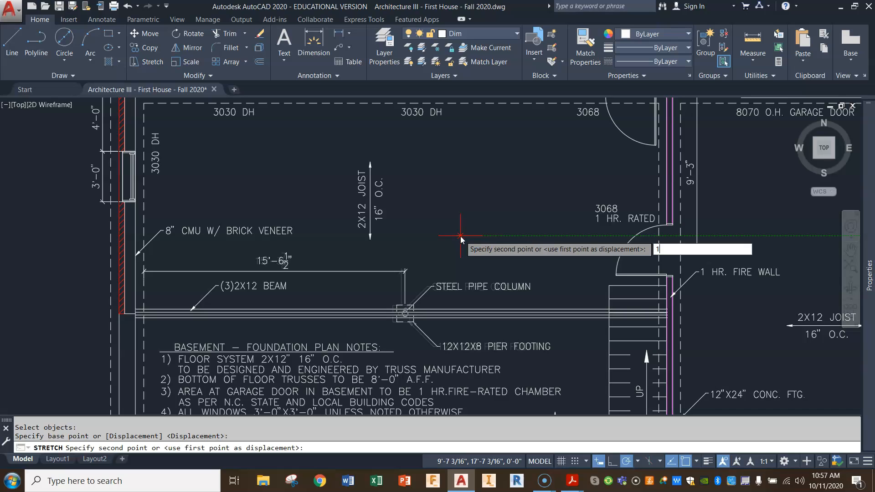
type("/8")
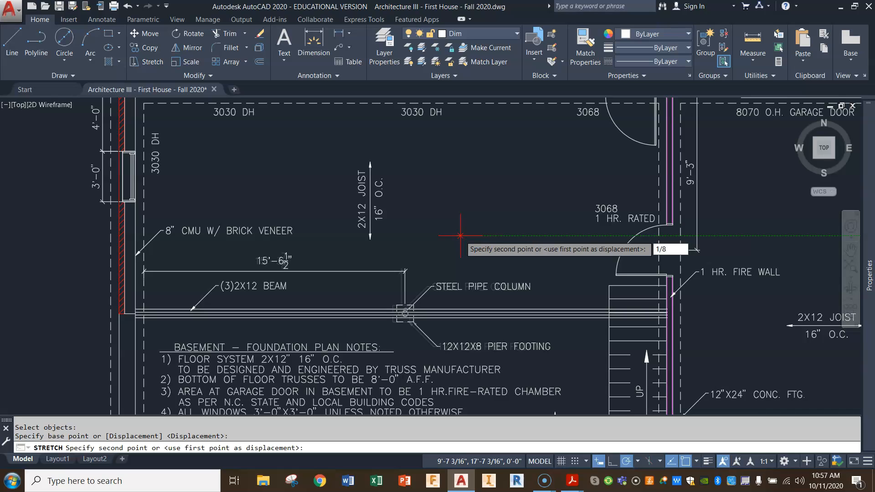
key("Return")
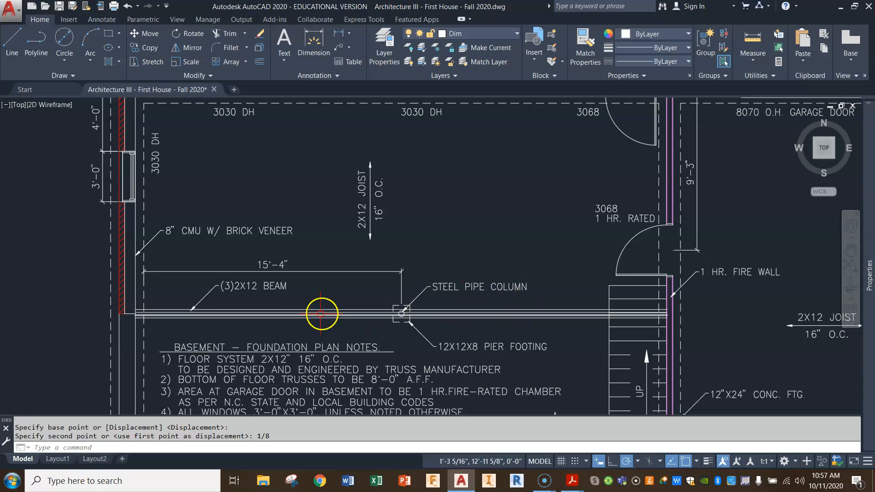
Stretch the 12X12X8 PIER FOOTING callout diagonally up toward the pier, clear of the foundation plan notes, keeping its arrowhead in place.
scroll(402, 302, "down", 2)
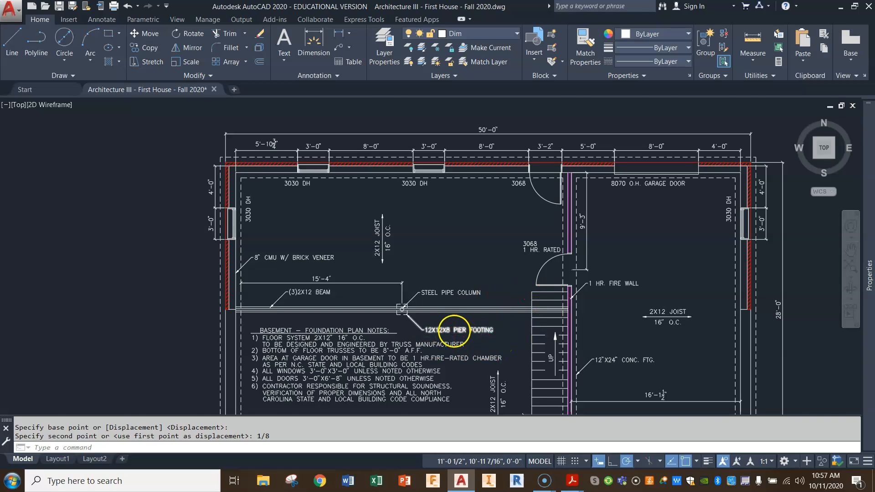
scroll(454, 331, "up", 4)
middle_click_drag(447, 339, 447, 276)
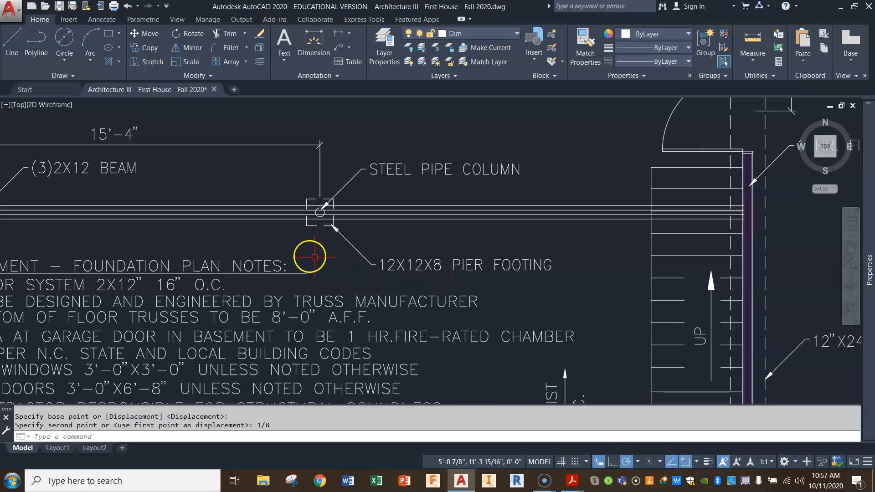
left_click(148, 60)
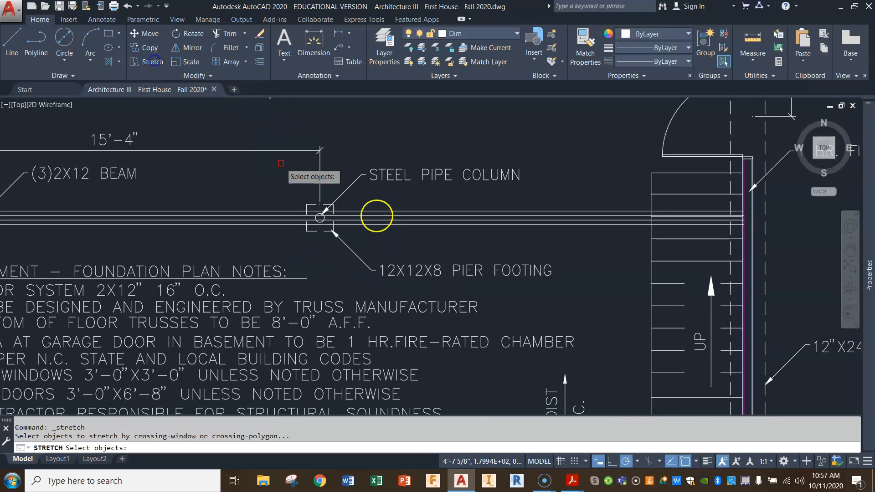
left_click(572, 257)
left_click(348, 274)
key("Return")
left_click(370, 271)
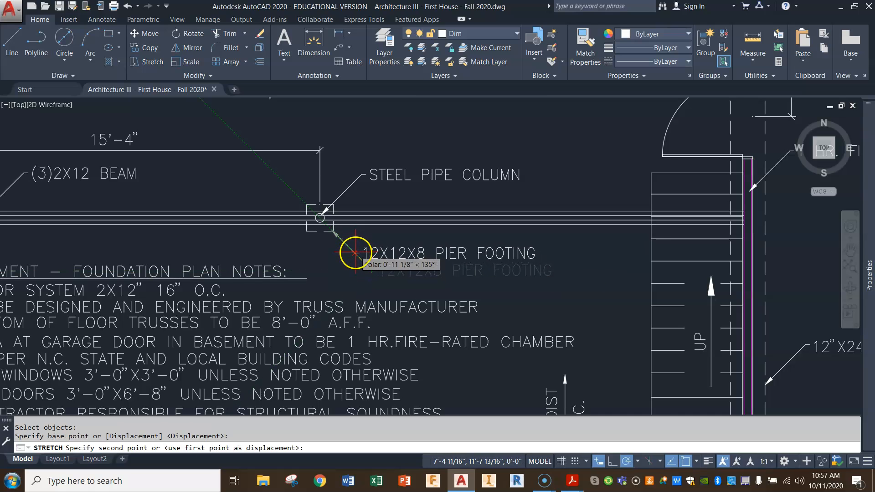
left_click(359, 256)
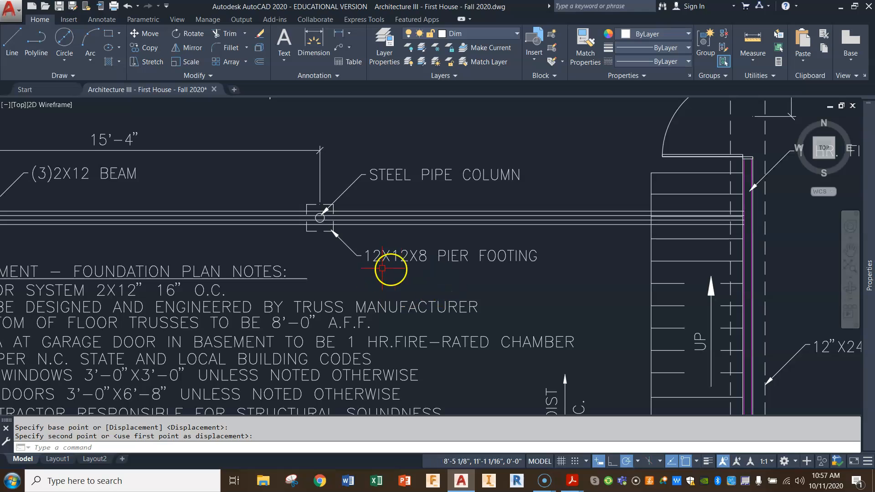
Examine the annotated basement foundation plan and compare it with the first-floor plan and its front porch.
scroll(431, 272, "down", 2)
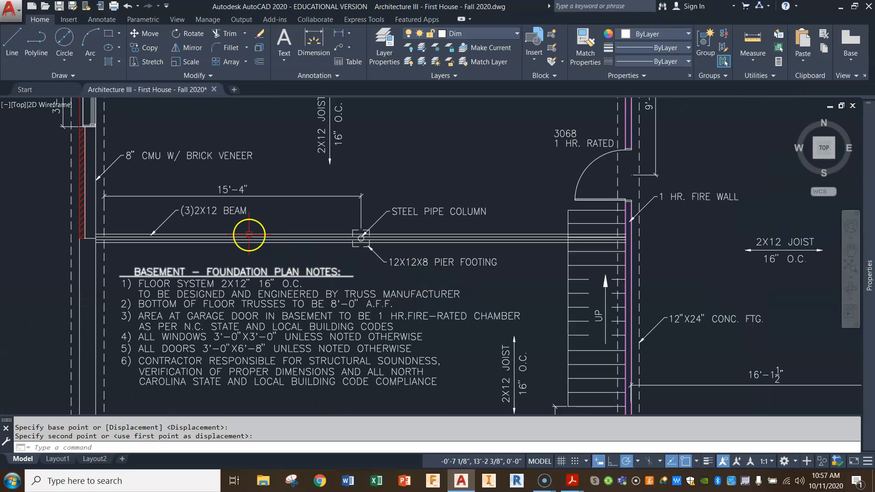
scroll(227, 215, "up", 2)
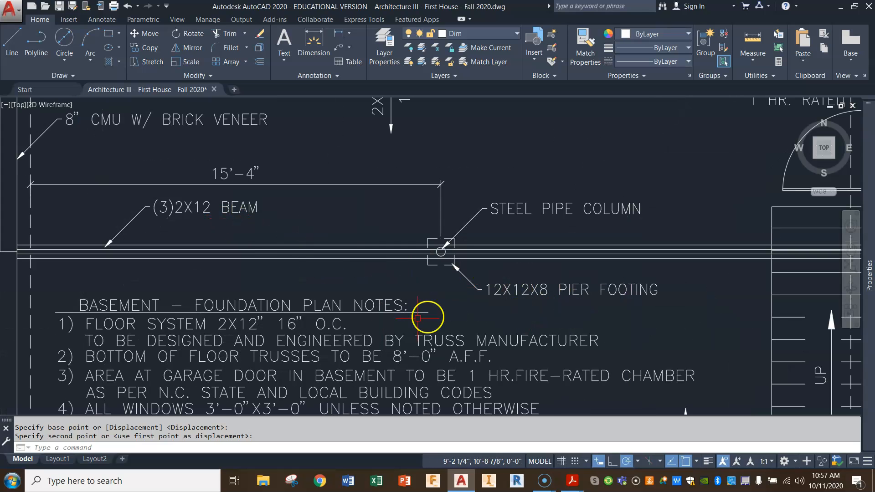
scroll(420, 291, "down", 3)
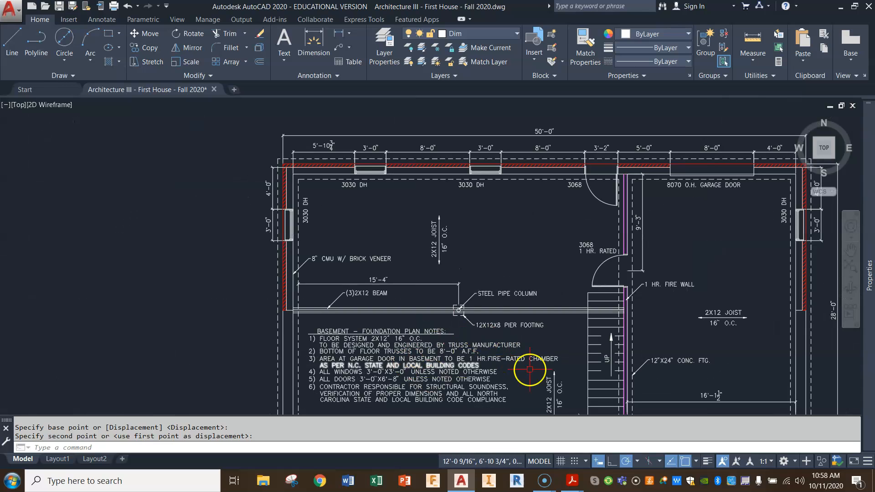
scroll(593, 306, "down", 2)
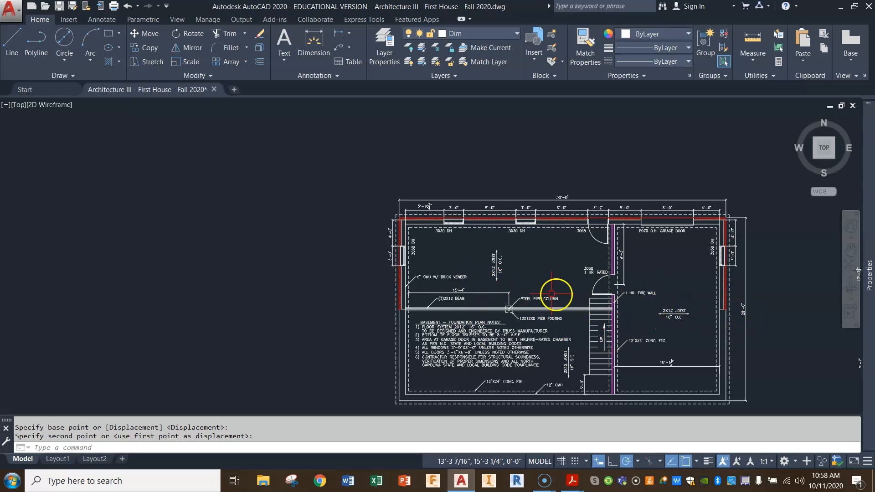
middle_click_drag(673, 335, 455, 281)
mouse_move(711, 328)
middle_mouse_down()
mouse_move(507, 308)
mouse_move(504, 288)
middle_mouse_up()
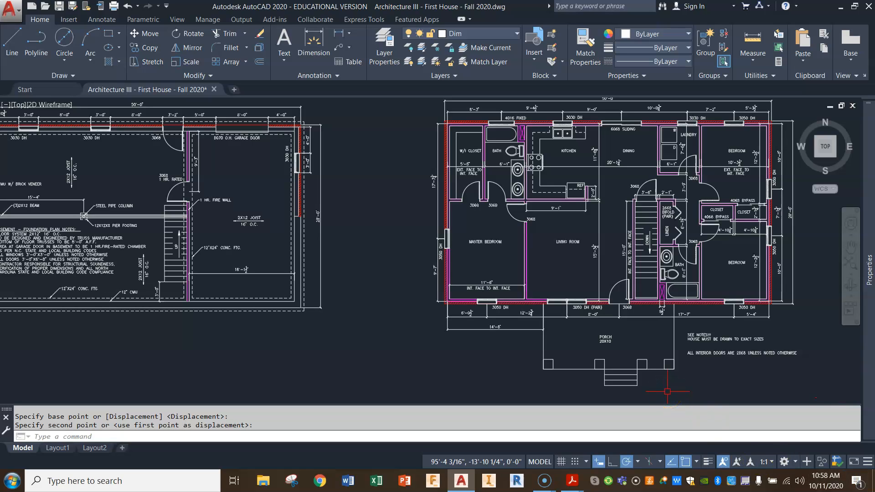
middle_click_drag(365, 252, 489, 267)
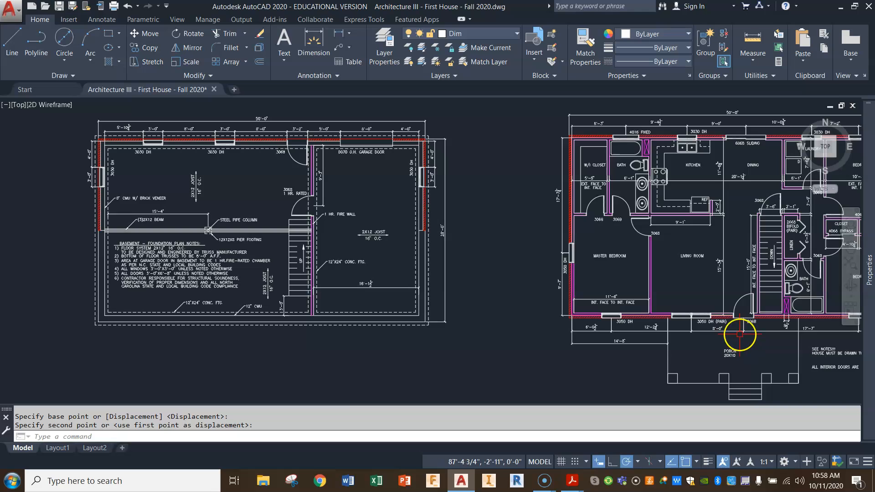
scroll(723, 334, "down", 2)
scroll(721, 334, "up", 2)
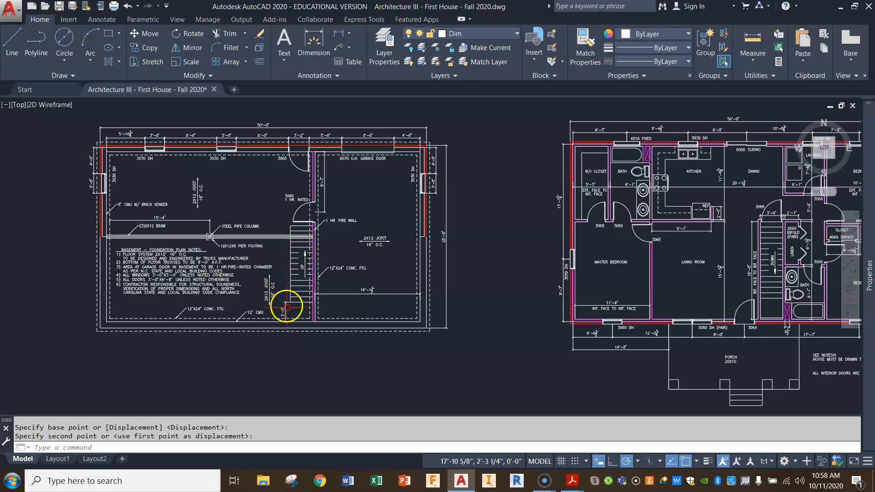
scroll(225, 343, "up", 3)
scroll(226, 344, "down", 3)
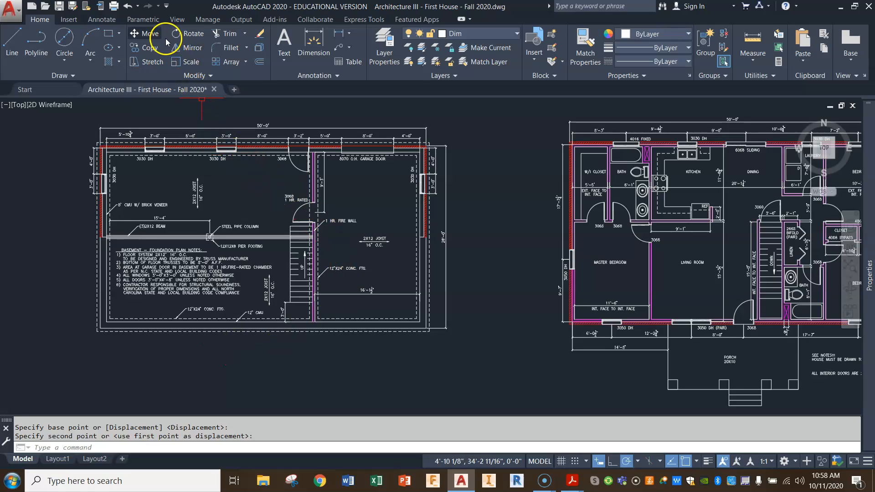
Copy the porch outline and its four post squares from the first-floor plan to the basement plan, matching the house's southwest exterior corners.
left_click(150, 48)
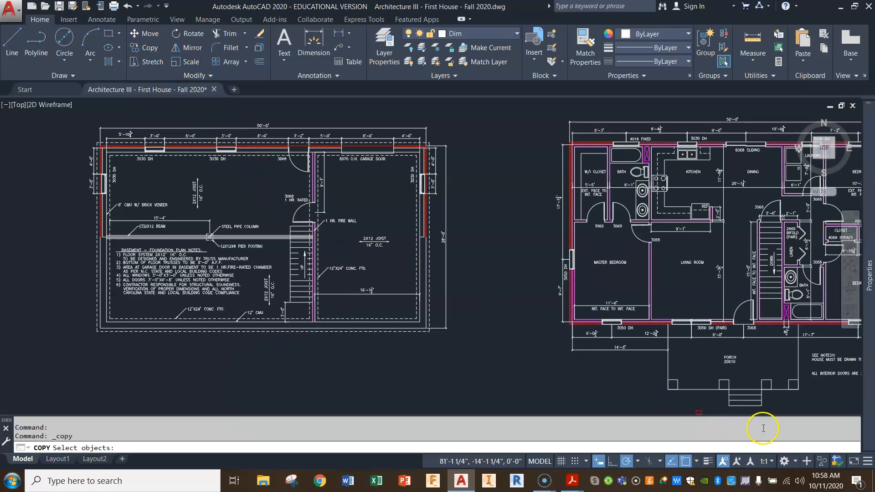
left_click(809, 360)
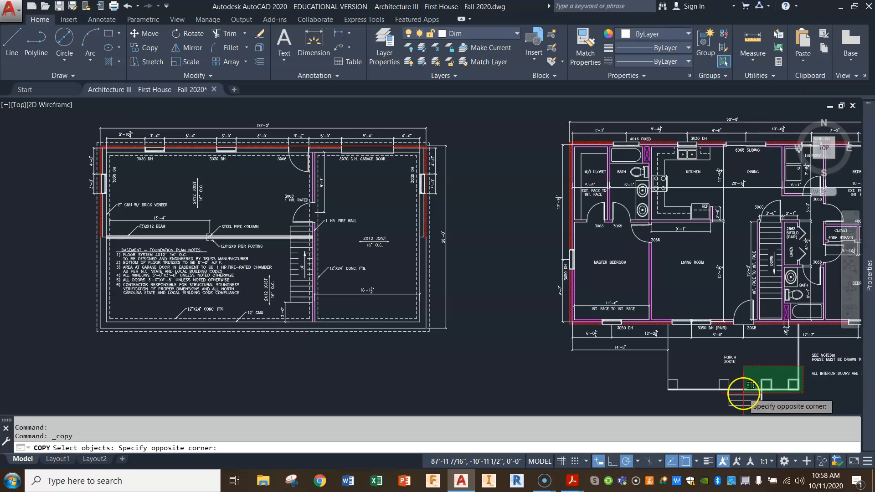
left_click(658, 389)
left_click(698, 380)
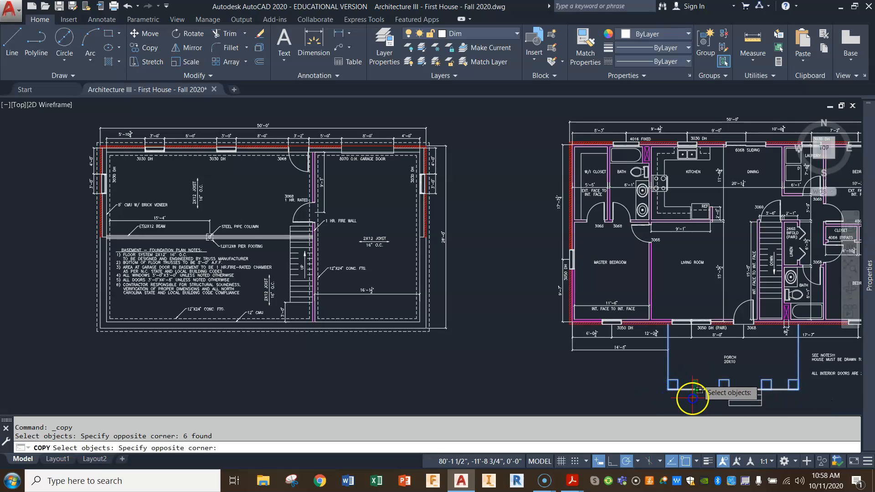
left_click(691, 404)
key("Return")
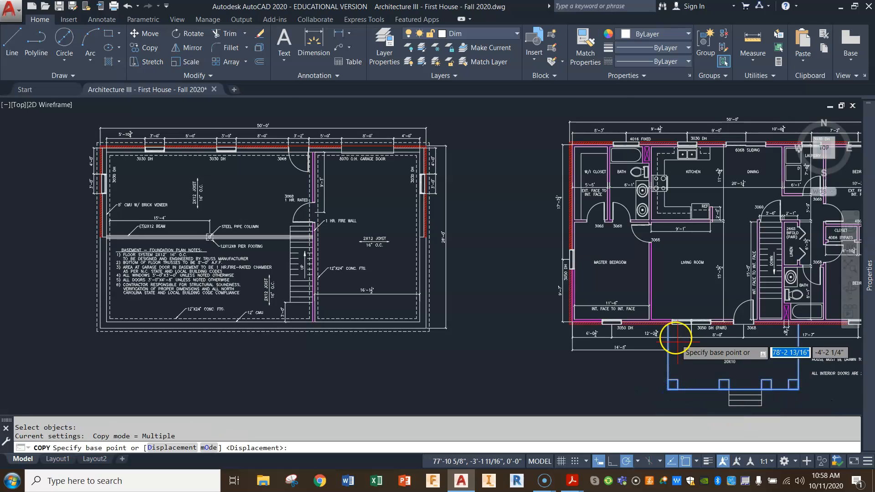
scroll(673, 332, "up", 4)
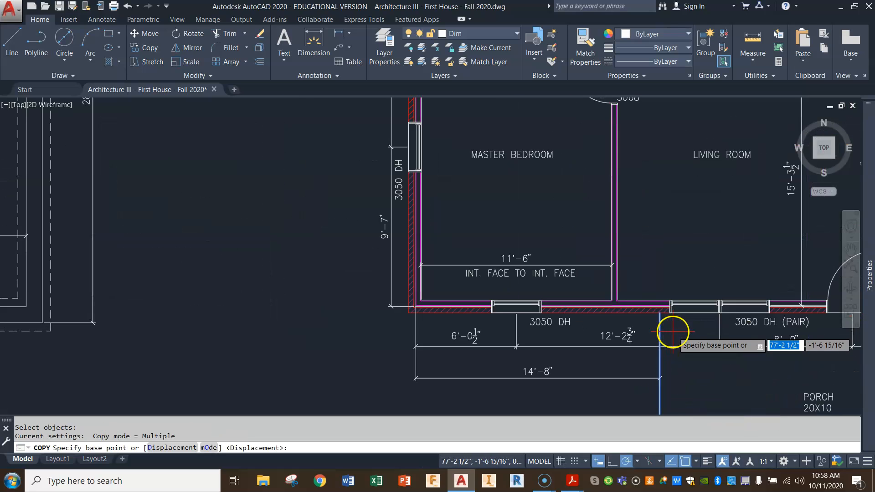
left_click(409, 318)
scroll(393, 352, "down", 8)
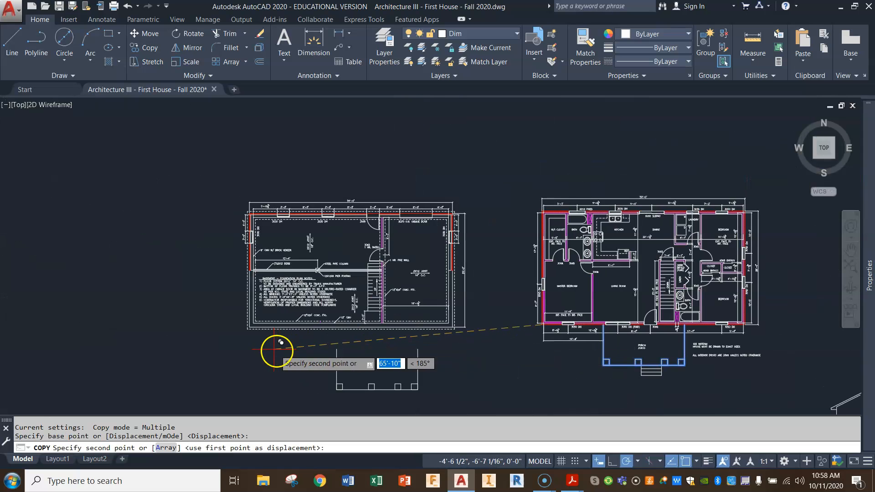
scroll(271, 349, "up", 5)
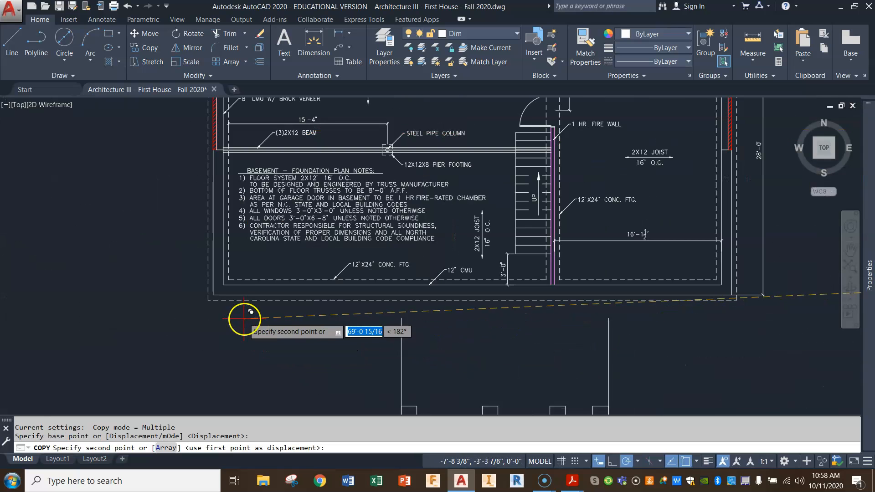
left_click(209, 300)
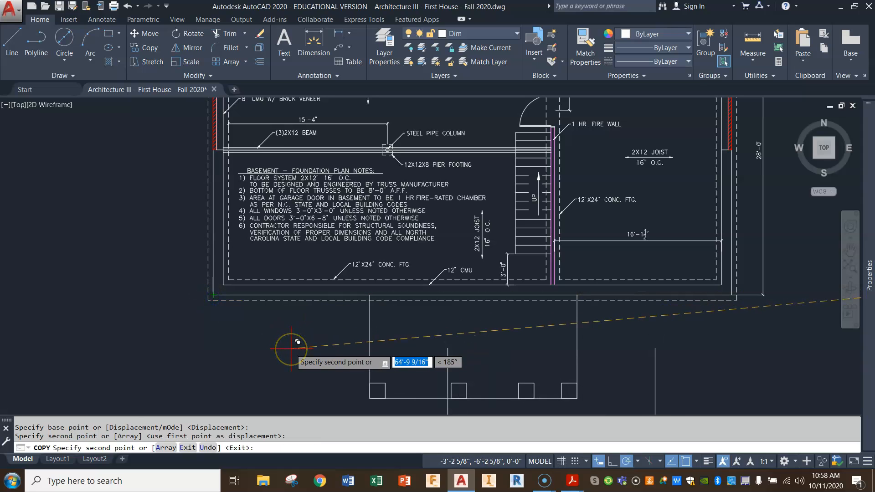
key("Escape")
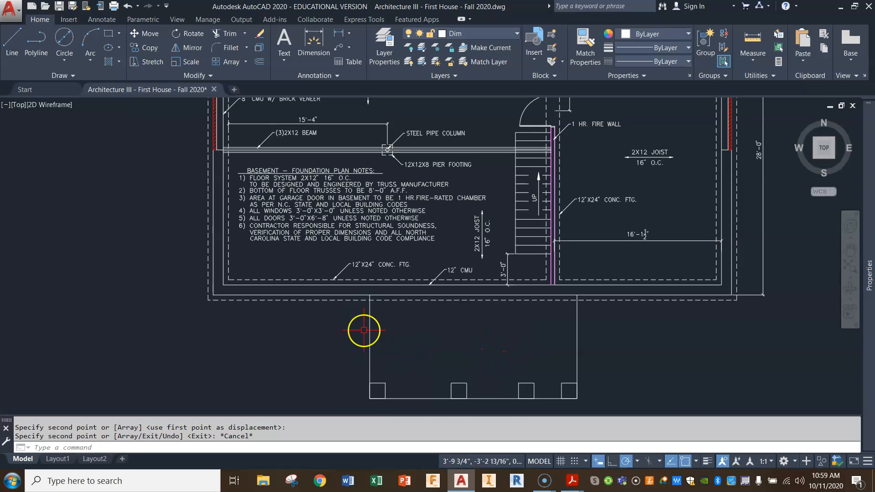
Offset the porch's west, south and east edges 12" inward on the basement plan to form the foundation wall.
middle_click_drag(505, 371, 504, 326)
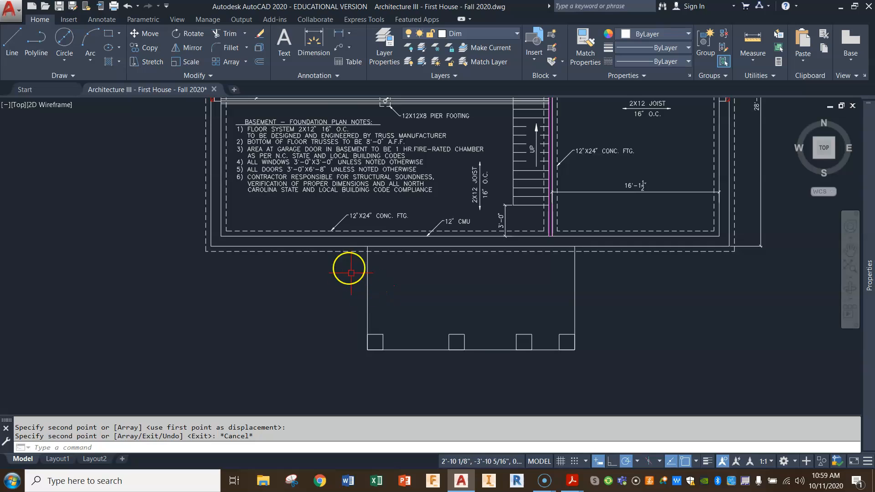
left_click(260, 62)
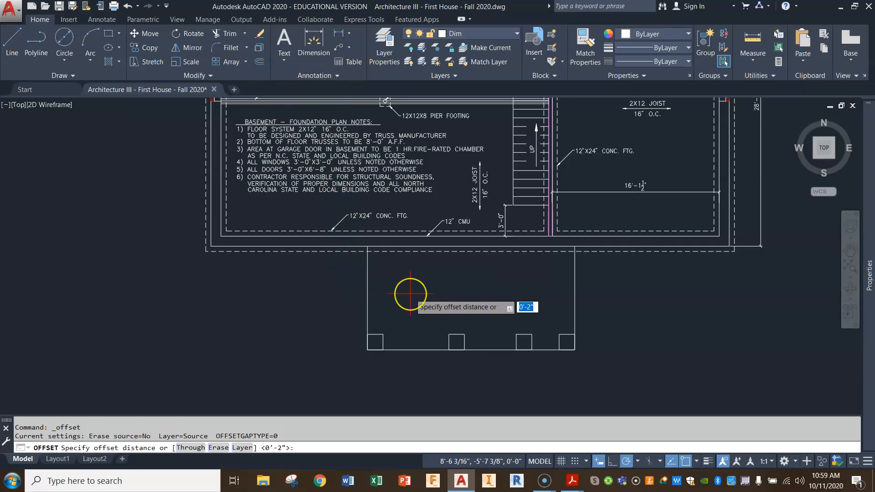
type("12")
key("Return")
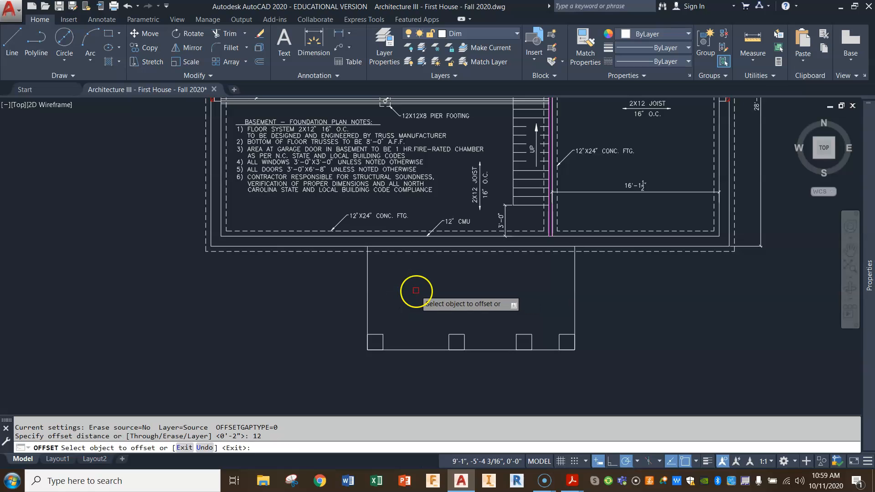
left_click(370, 288)
left_click(413, 348)
left_click(433, 339)
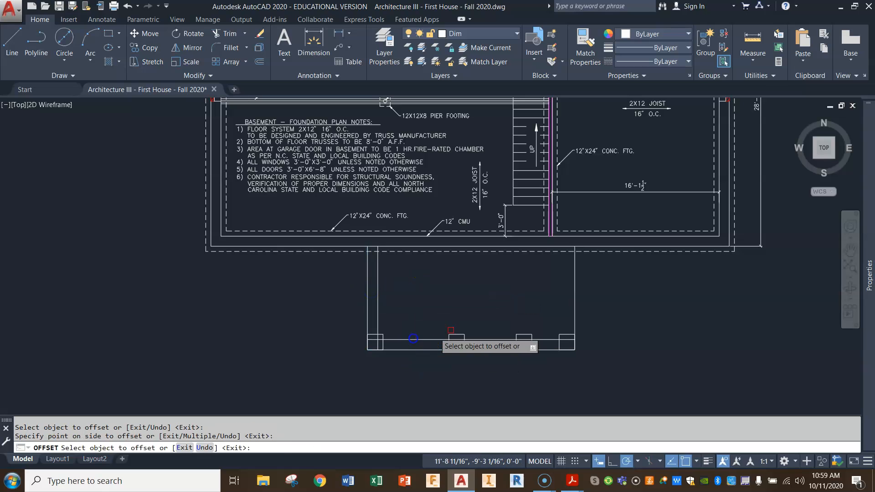
left_click(575, 293)
left_click(549, 293)
right_click(502, 329)
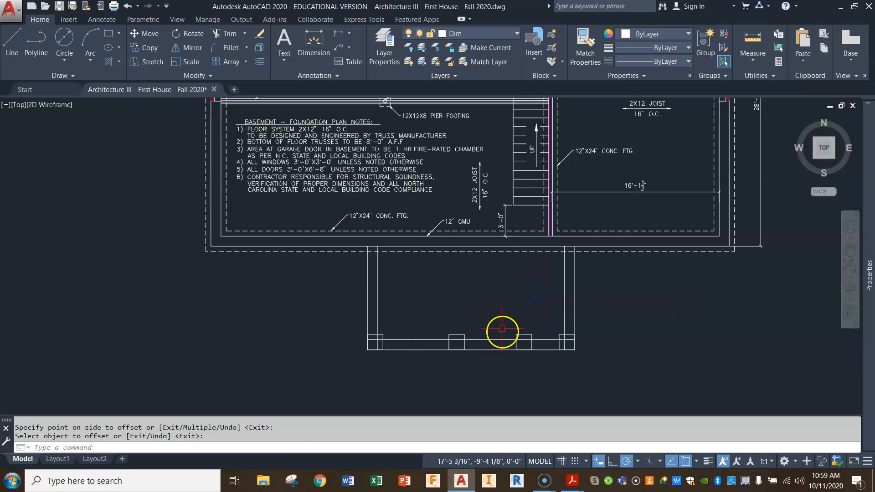
scroll(406, 332, "up", 4)
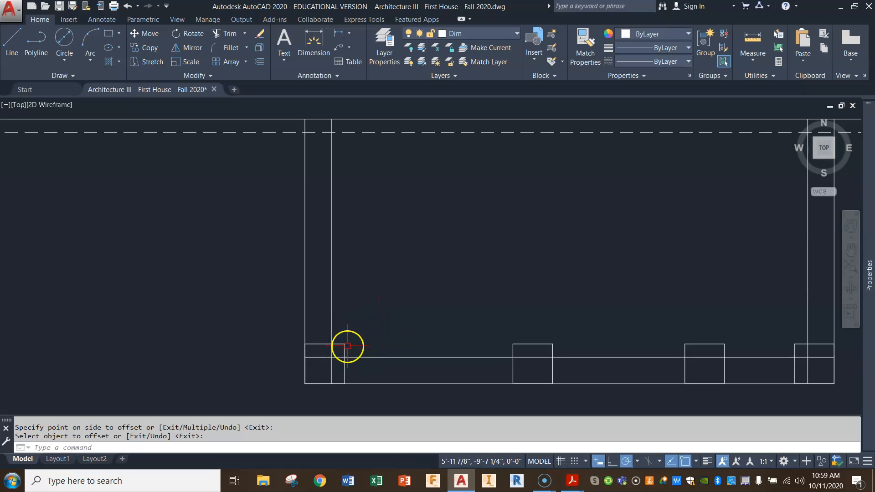
left_click(259, 62)
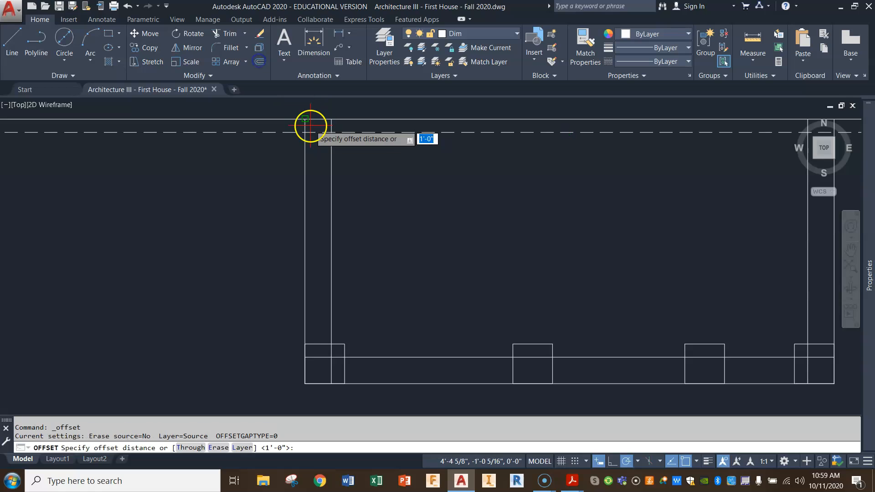
key("Return")
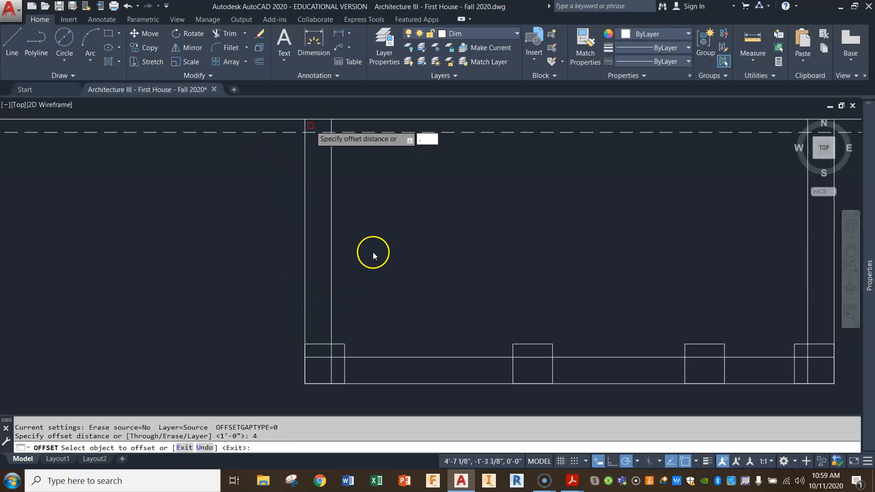
key("Escape")
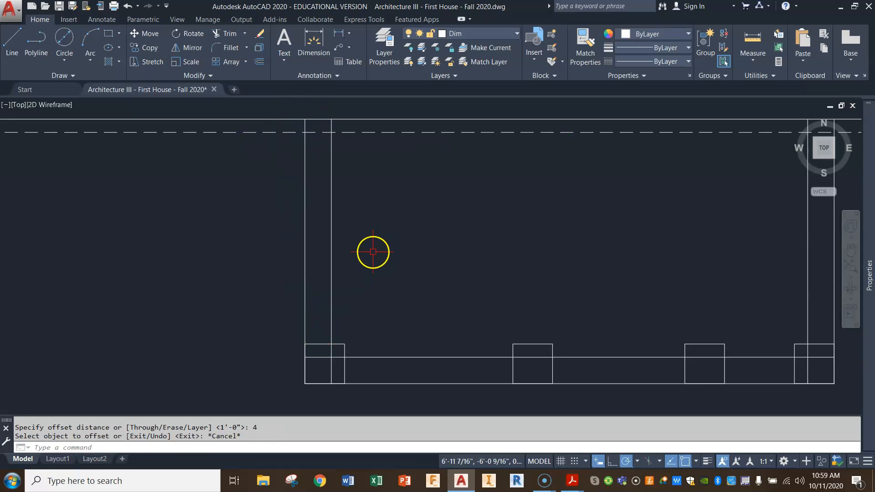
left_click(263, 64)
type("4")
key("Return")
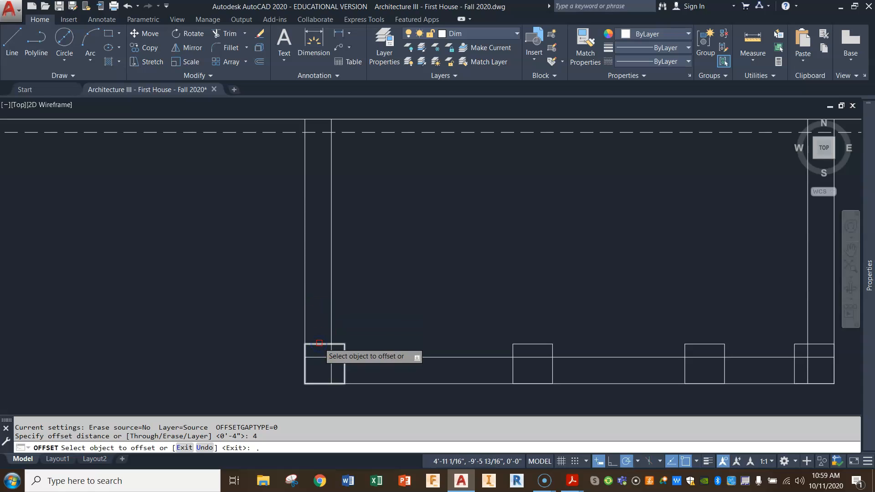
key("Return")
key("Escape")
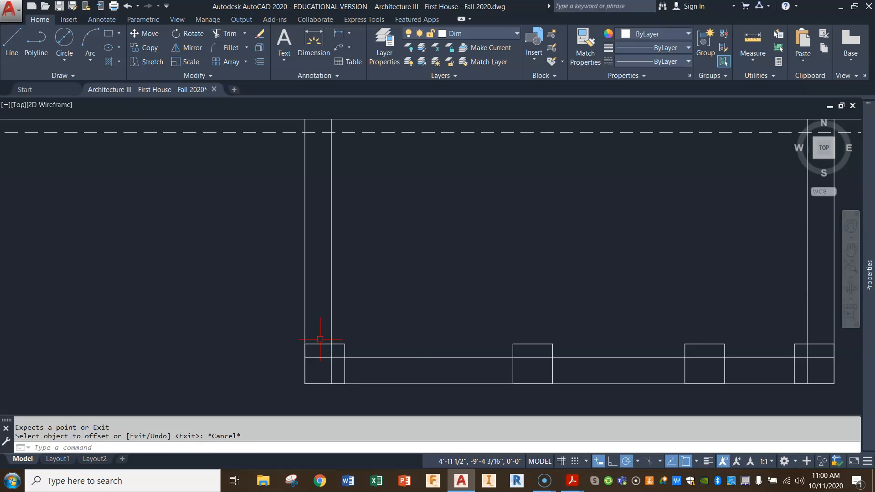
left_click(320, 343)
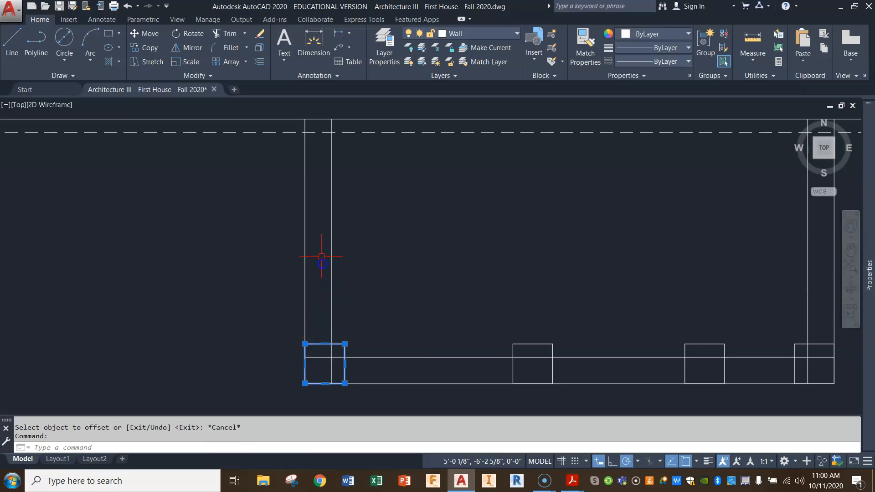
key("Escape")
Try a 4" outward offset of the southwest porch post square, and erase the offset outline.
left_click(261, 67)
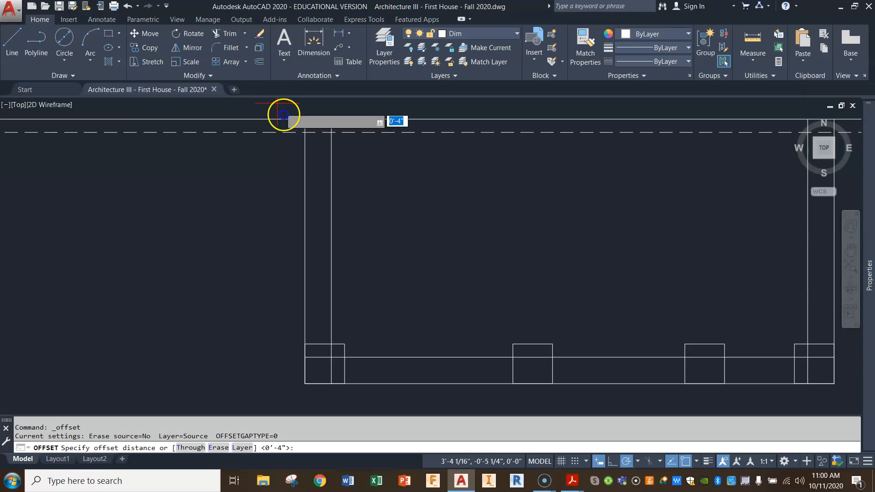
key("Return")
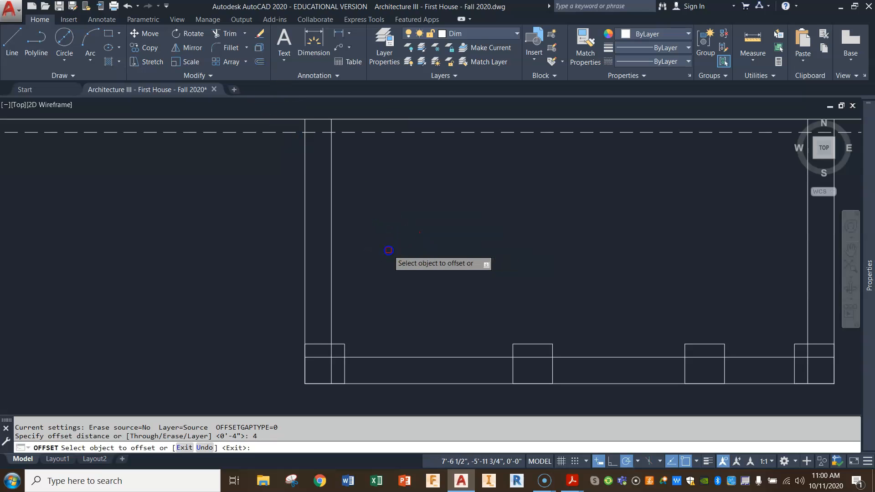
left_click(341, 347)
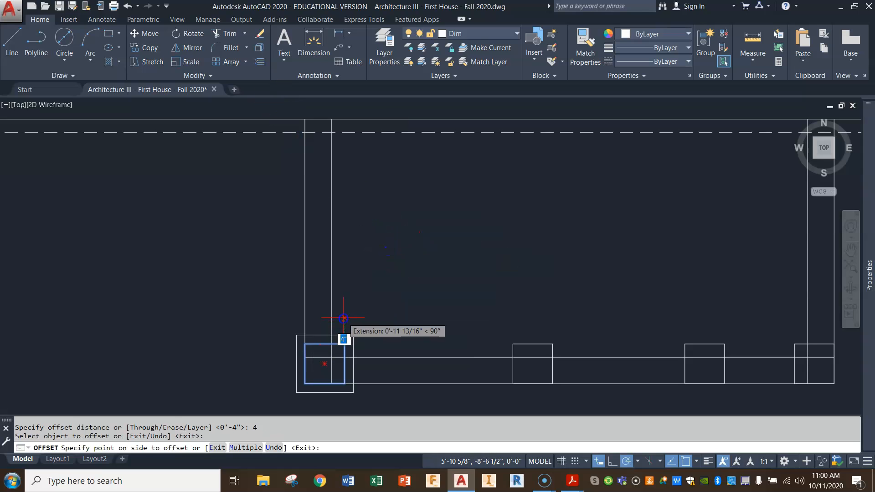
left_click(341, 315)
key("Escape")
key("Escape")
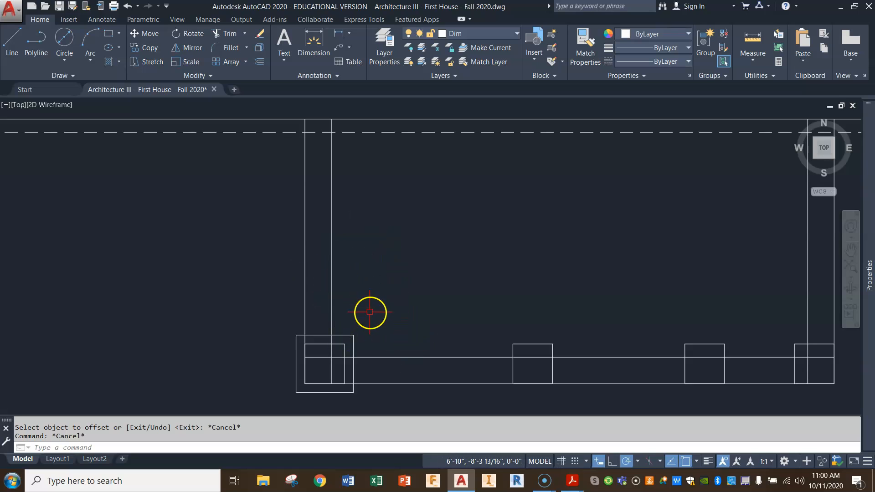
left_click(347, 334)
key("Delete")
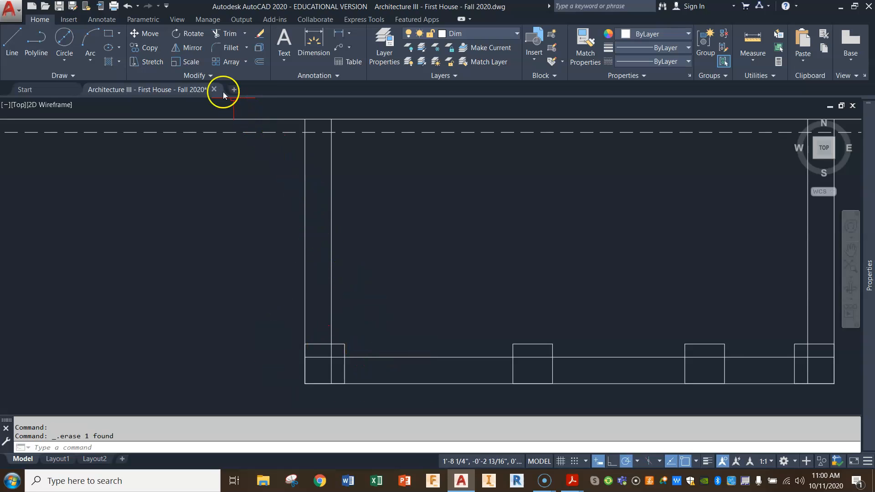
Offset the two lines of the porch's west foundation wall 6" outward on either side for the footing.
left_click(260, 63)
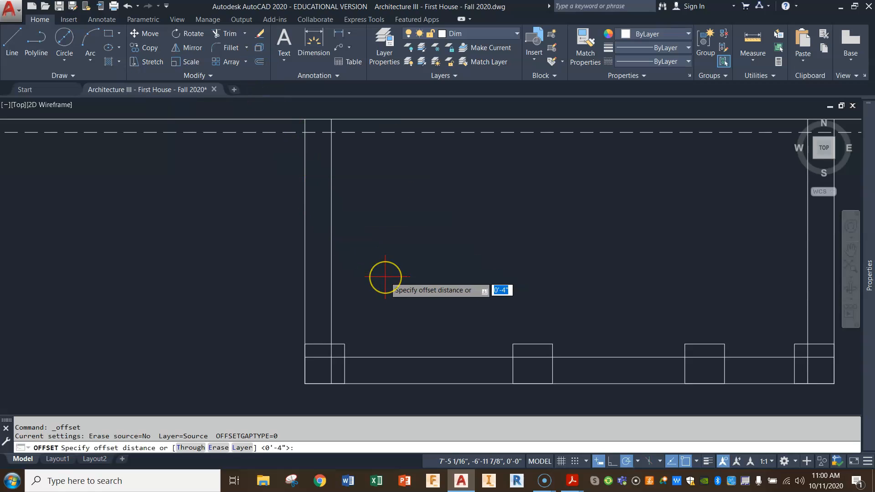
type("6")
key("Return")
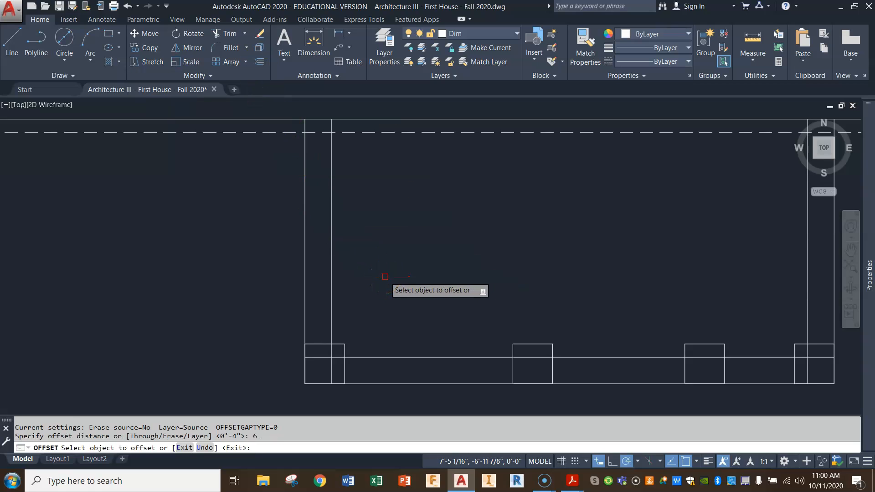
left_click(305, 246)
left_click(298, 245)
left_click(331, 260)
left_click(364, 257)
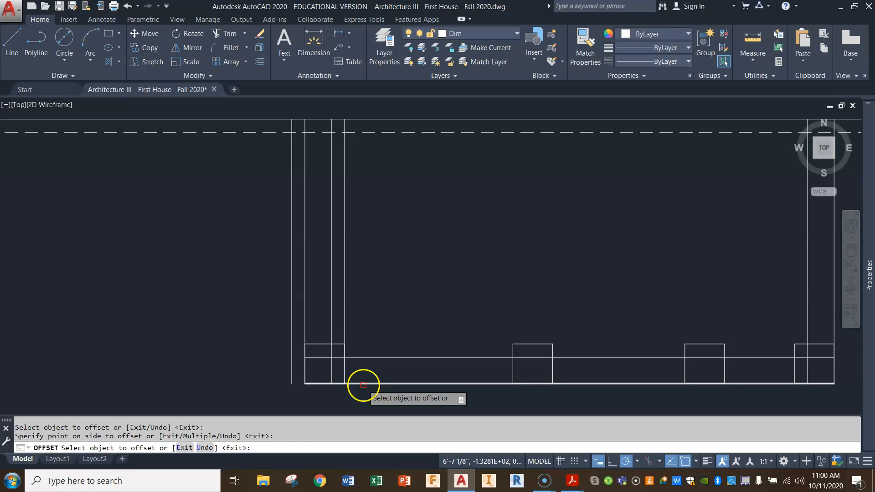
Offset the lines of the porch's south and east foundation walls 6" to either side for the footing.
left_click(363, 385)
left_click(442, 409)
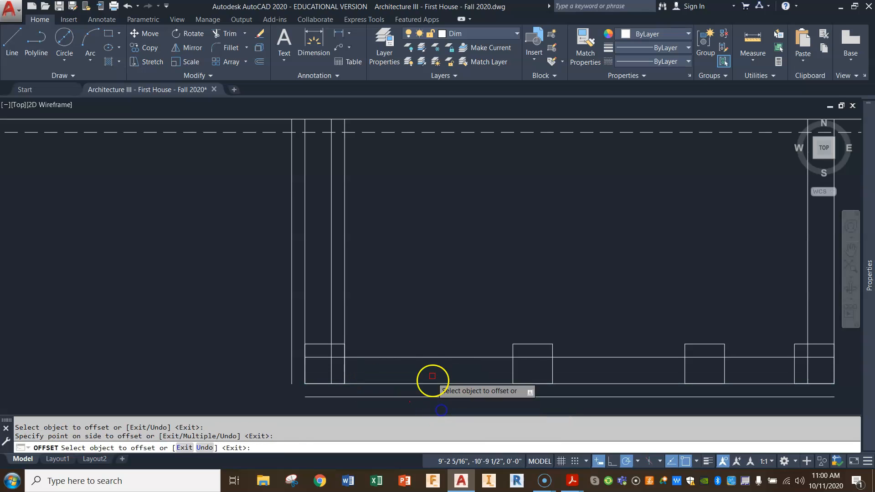
left_click(429, 357)
left_click(428, 348)
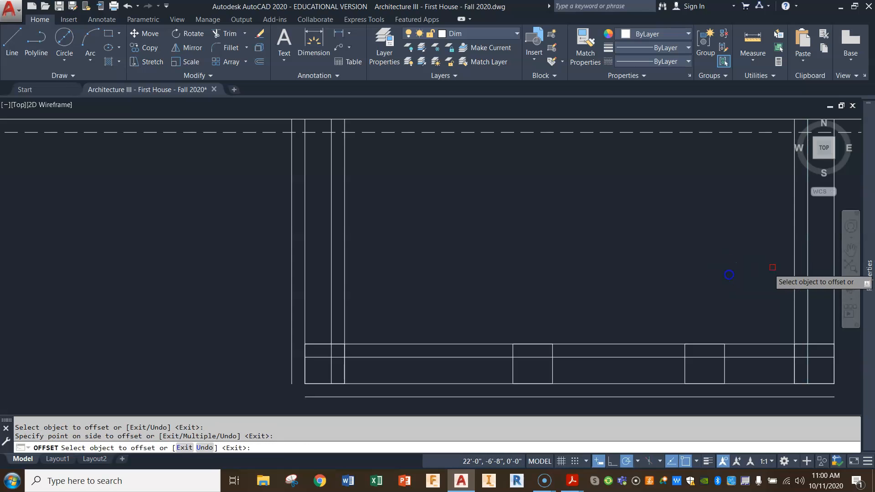
middle_click_drag(770, 268, 672, 260)
left_click(733, 247)
left_click(769, 241)
right_click(703, 286)
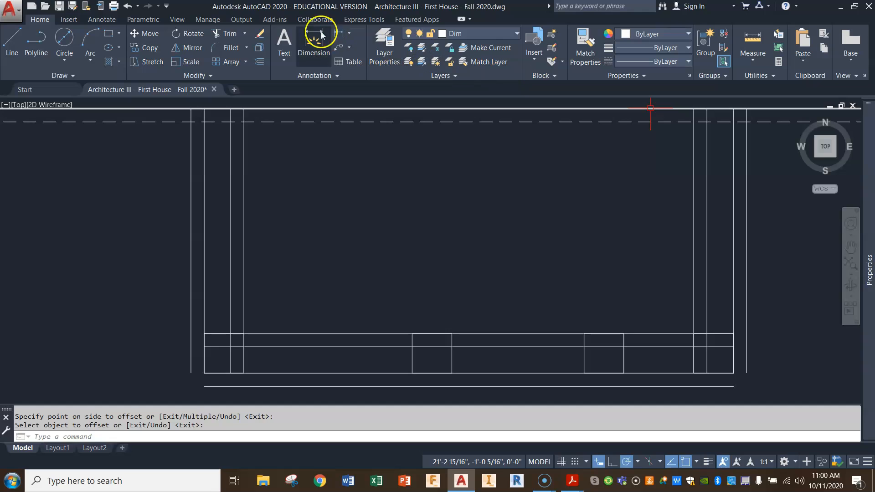
Fillet the outer footing lines at the porch's southwest and southeast corners with a zero radius to close them.
left_click(226, 50)
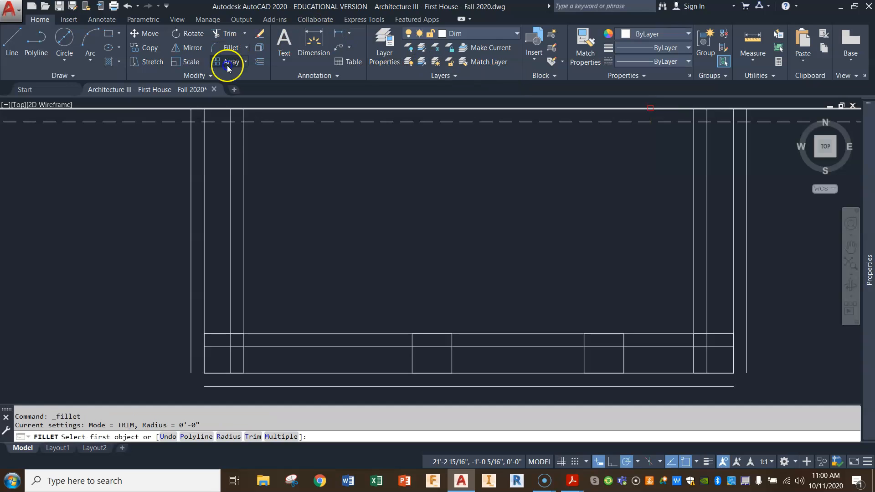
left_click(191, 289)
left_click(246, 386)
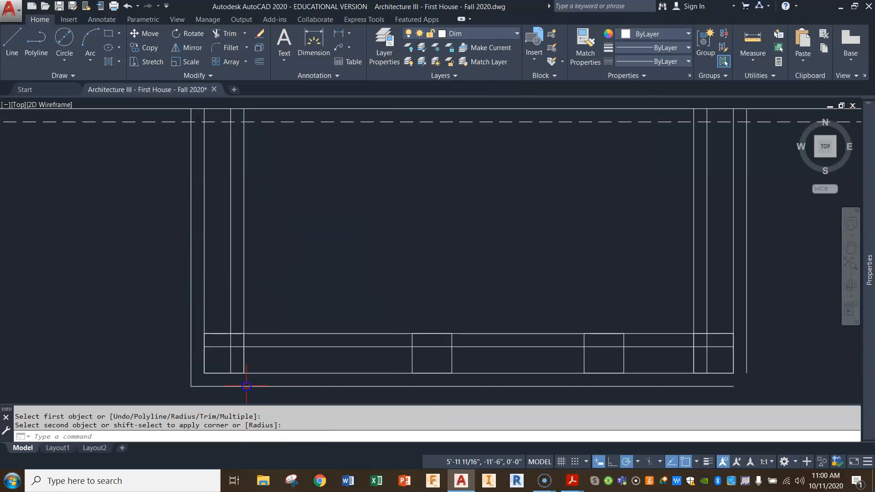
key("space")
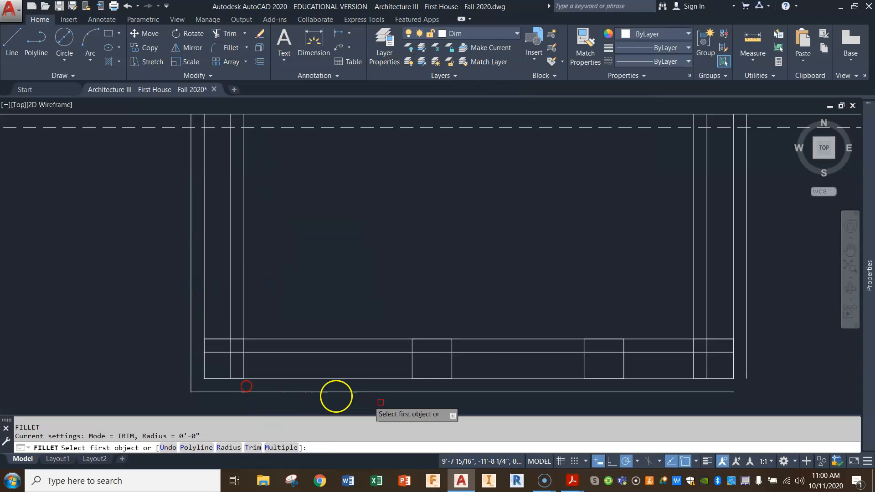
left_click(747, 314)
left_click(708, 391)
key("space")
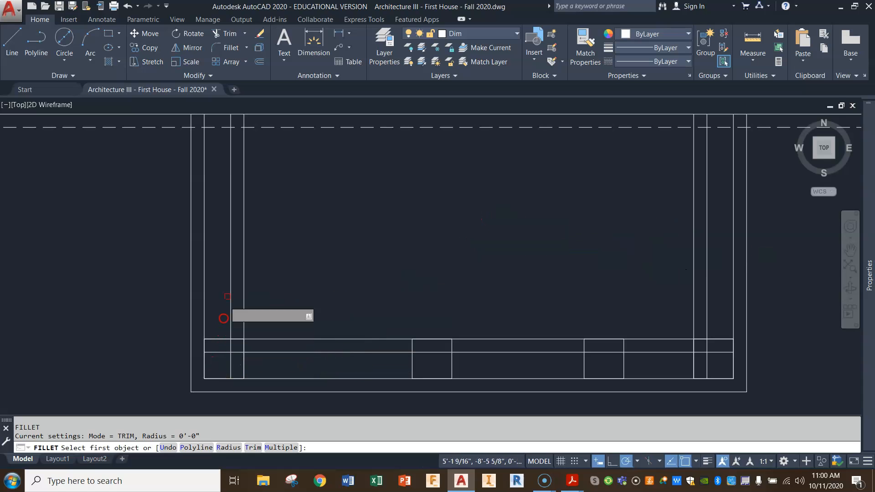
Offset the southwest porch post square 6" outward.
left_click(259, 61)
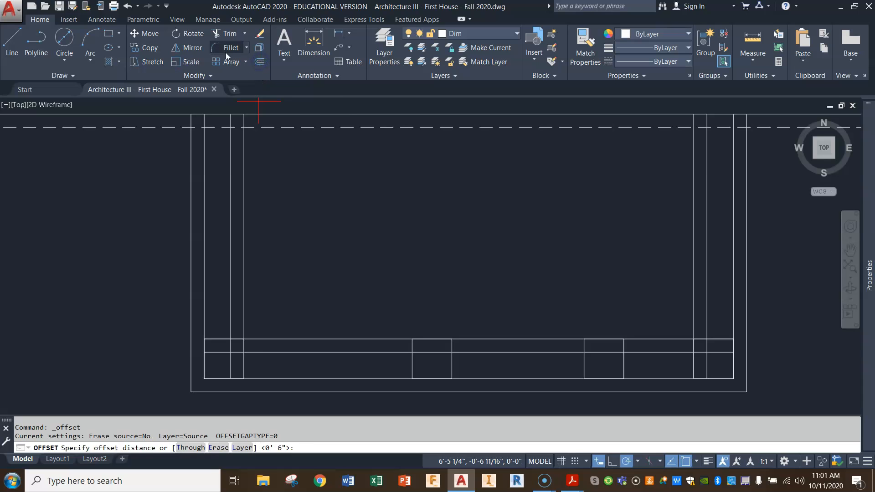
type("6")
key("Return")
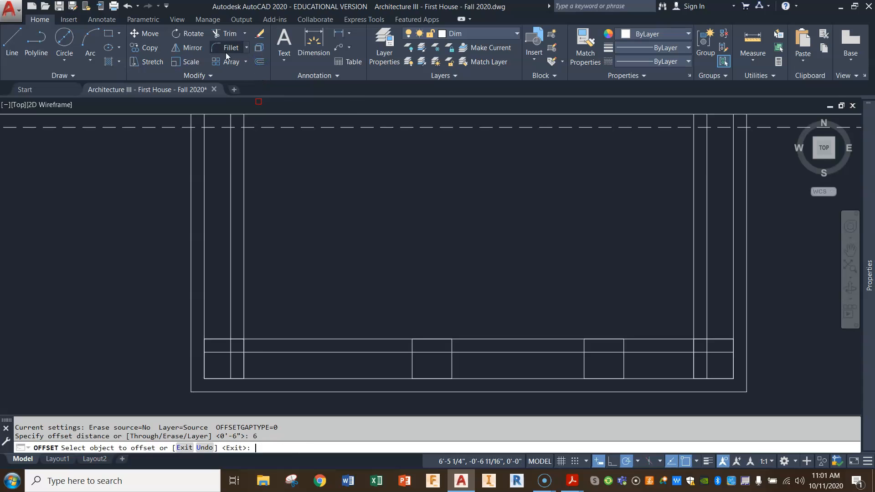
left_click(217, 340)
left_click(225, 322)
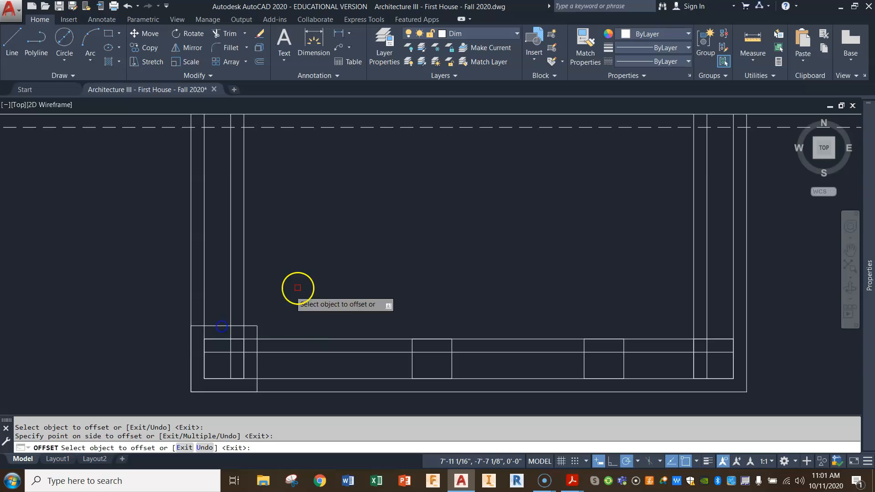
right_click(345, 288)
key("Escape")
key("Escape")
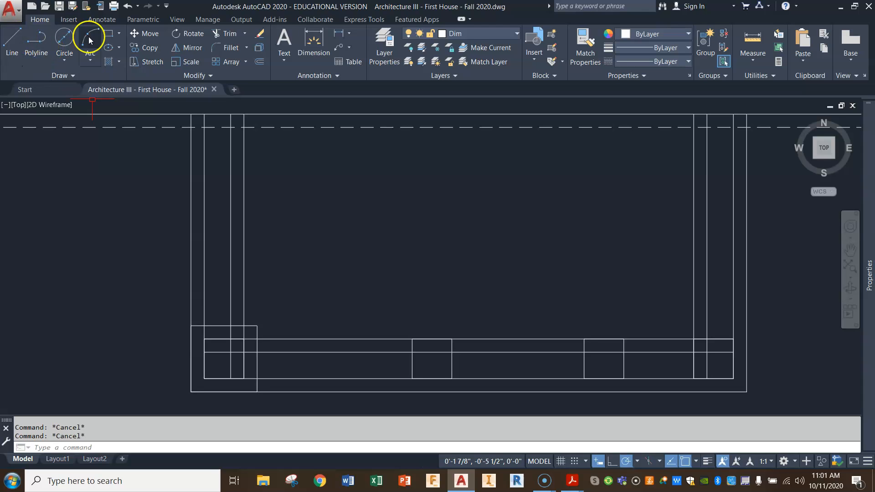
Make Wall the current layer and trace the footing jog with two 6" lines at the offset square's northeast corner.
left_click(473, 31)
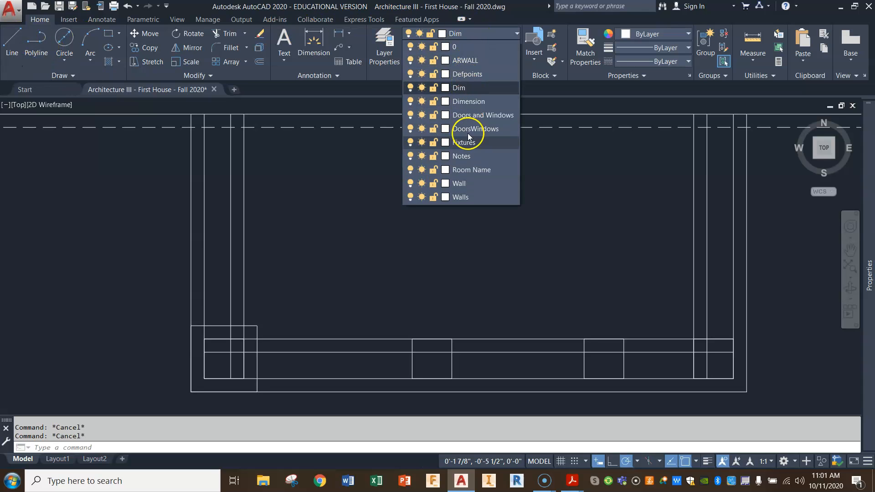
left_click(460, 183)
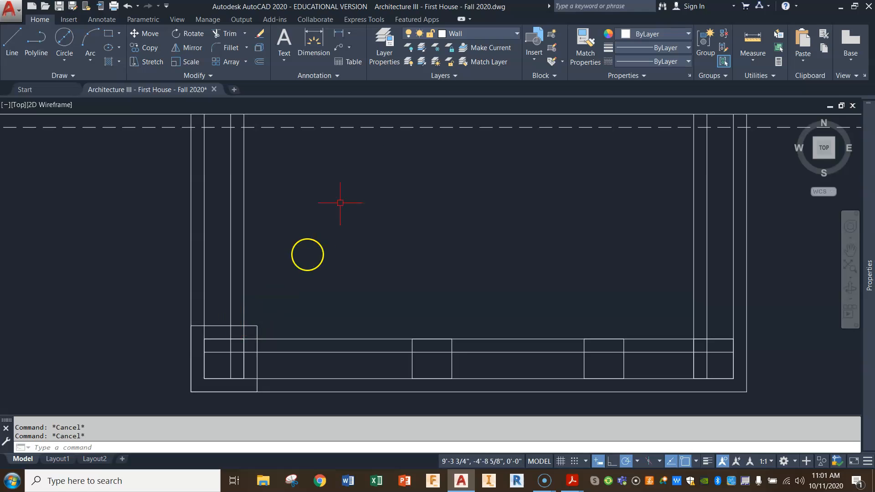
left_click(12, 41)
left_click(244, 326)
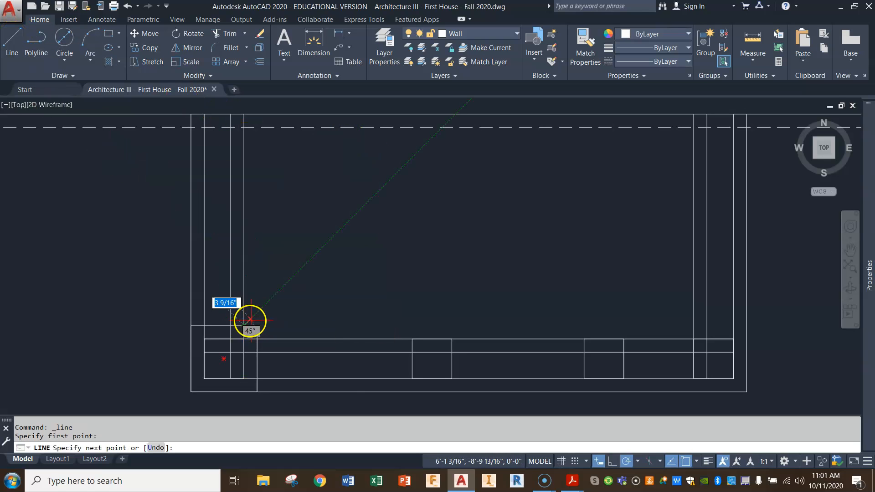
left_click(256, 327)
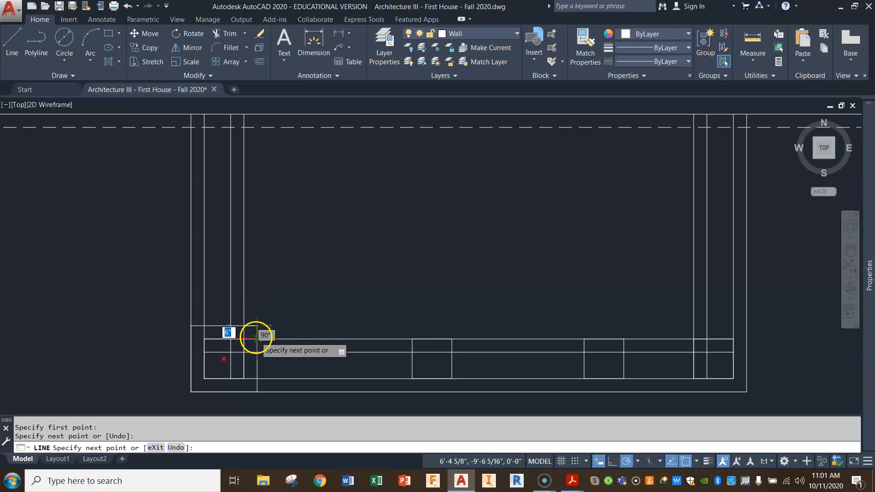
left_click(257, 339)
key("Escape")
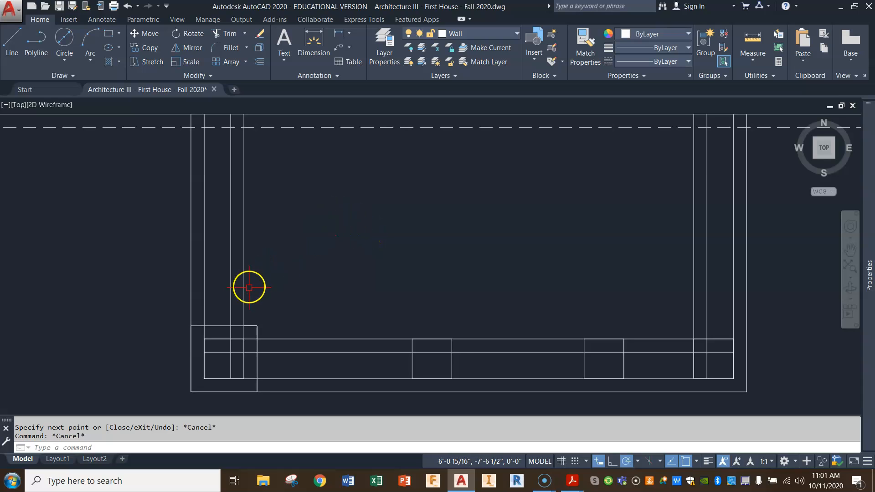
Shorten the inner west and inner south footing lines to meet the ends of the southwest jog.
left_click(244, 314)
left_click(244, 378)
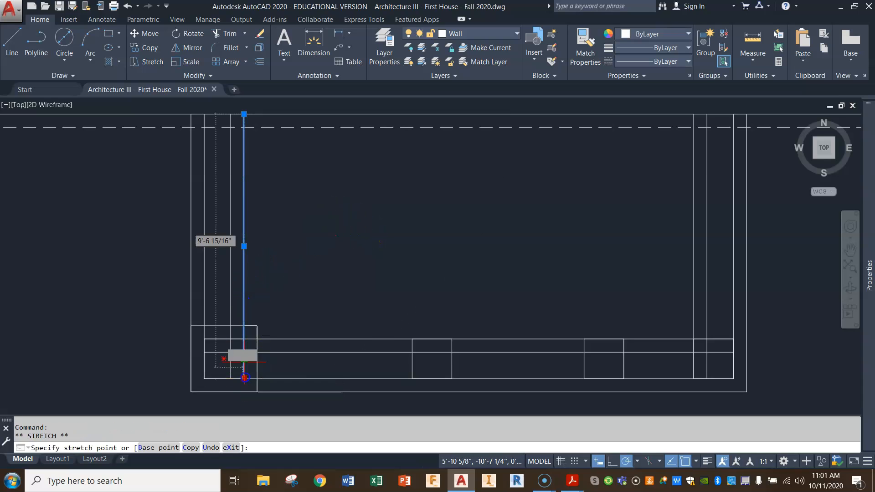
left_click(246, 326)
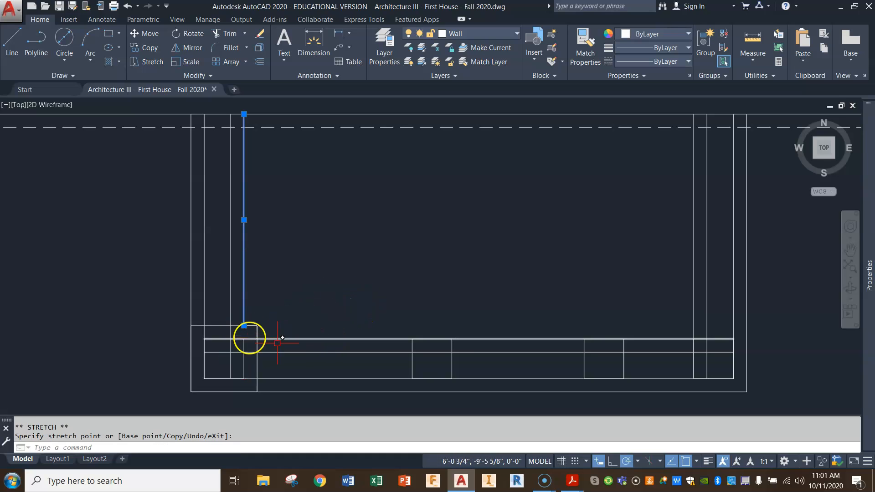
left_click(204, 339)
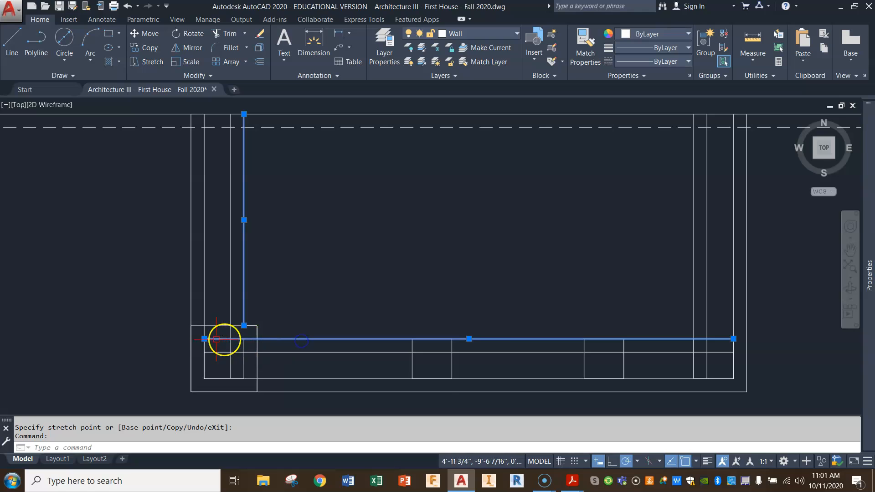
left_click(257, 338)
key("Escape")
key("Escape")
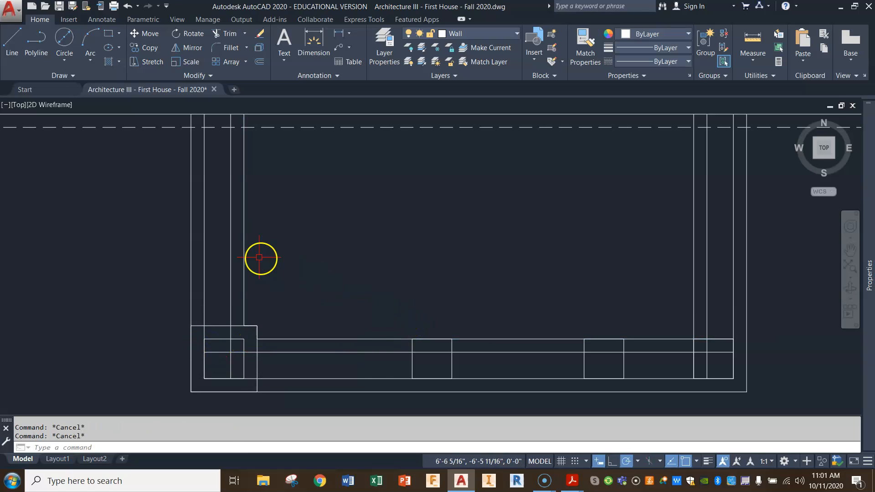
Change the inner west and inner south footing lines to the HIDDEN2 linetype.
left_click(244, 253)
left_click(308, 338)
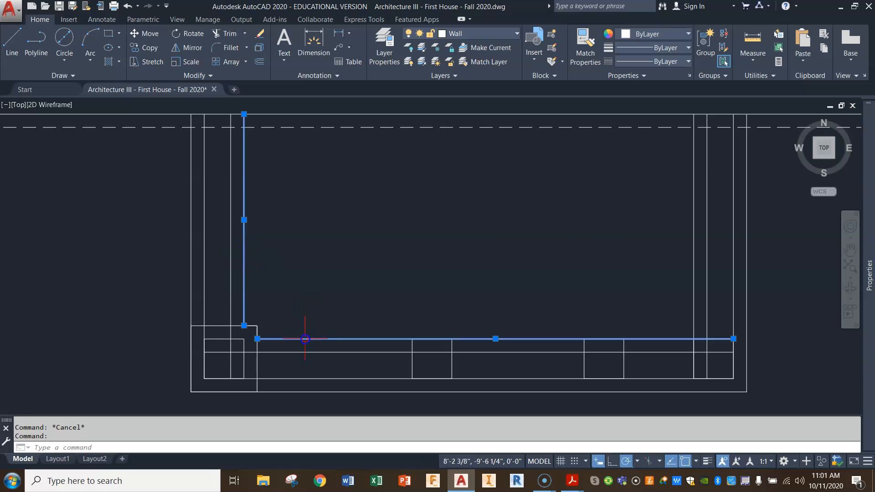
left_click(680, 65)
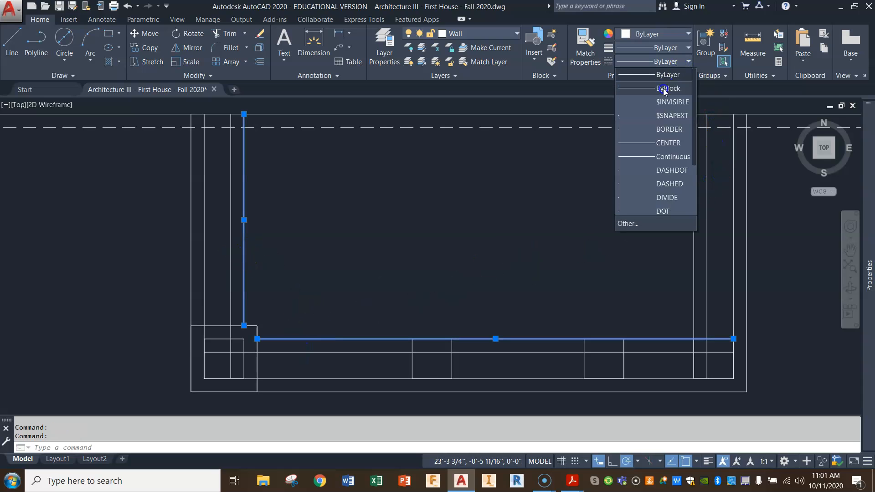
scroll(647, 159, "down", 3)
left_click(670, 170)
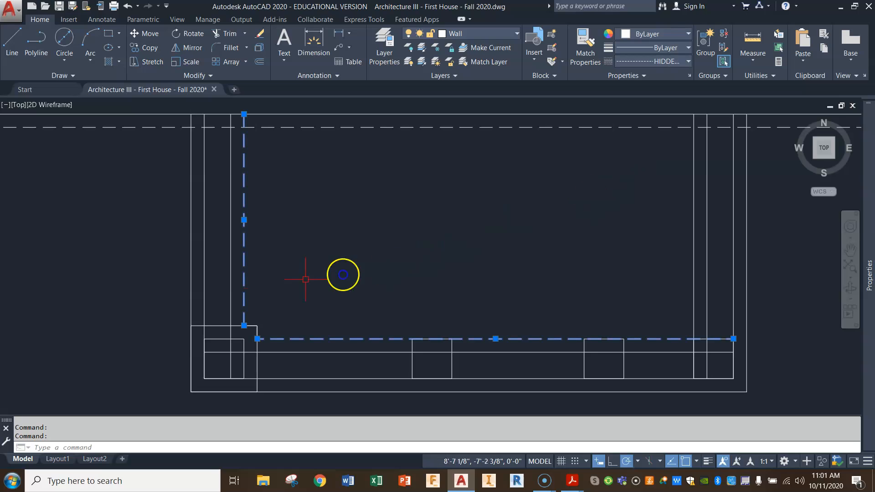
Change the outer west and outer south footing lines to the HIDDEN2 linetype.
left_click(190, 264)
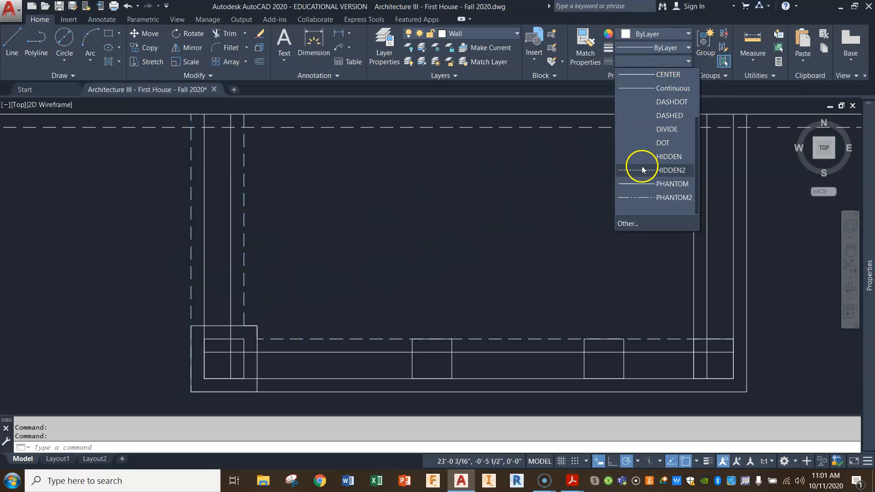
left_click(642, 167)
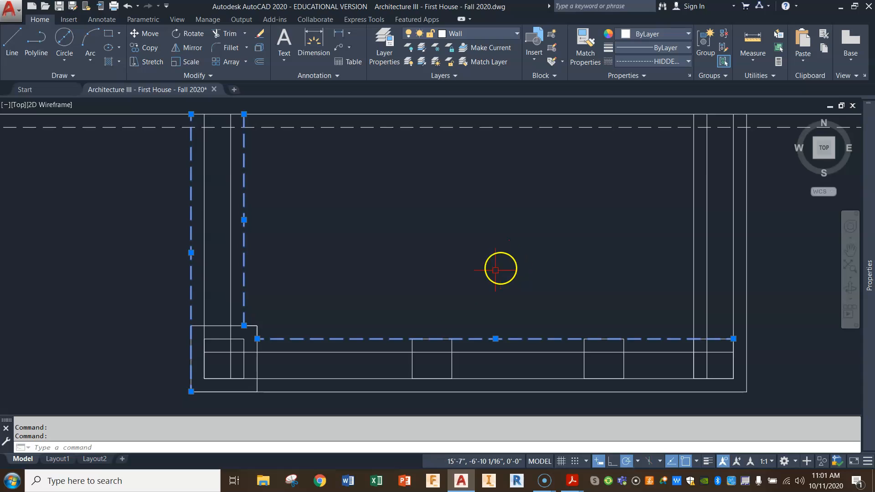
left_click(337, 393)
left_click(344, 392)
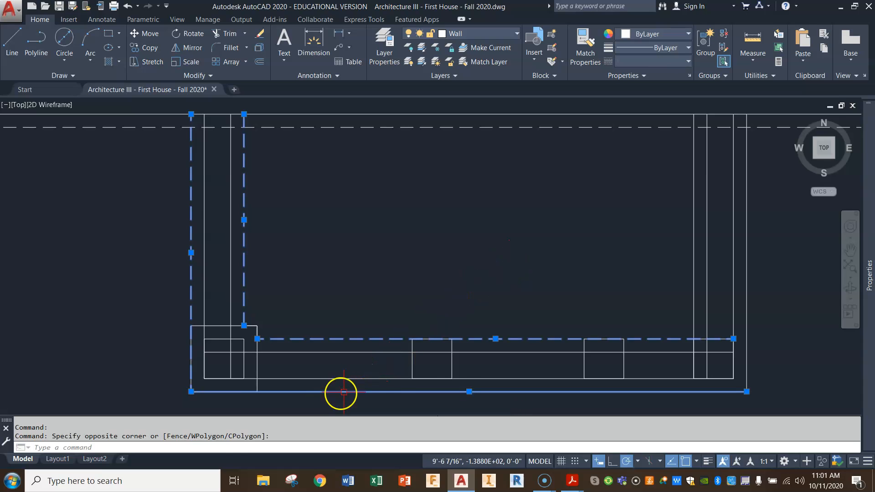
left_click(686, 64)
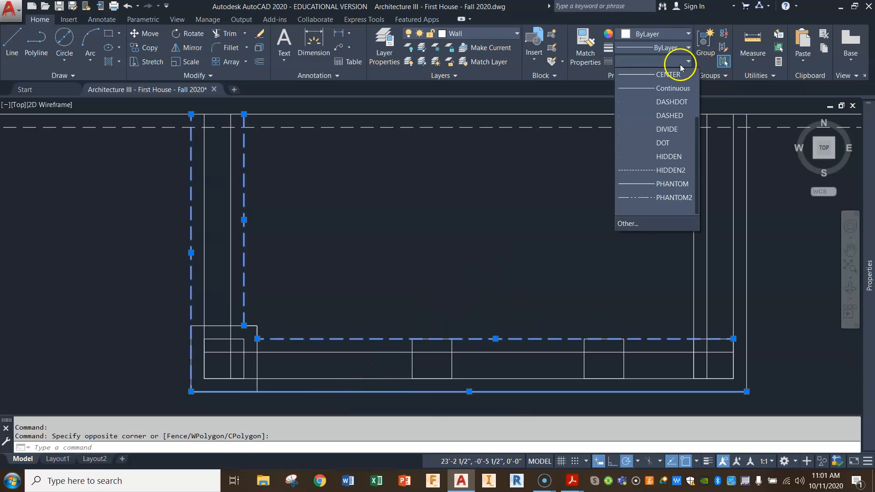
left_click(636, 171)
key("Escape")
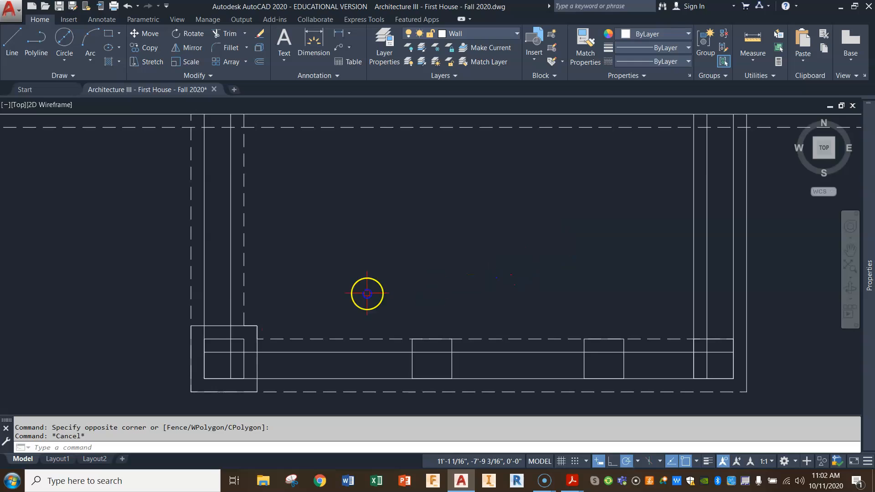
Erase the offset square around the southwest post and shorten the inner south and west foundation wall lines to the post's edges.
left_click(218, 326)
key("Delete")
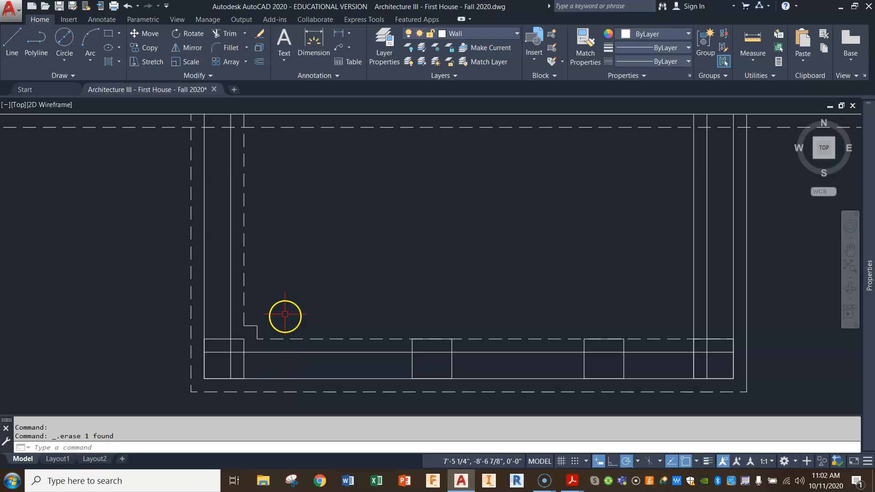
left_click(253, 352)
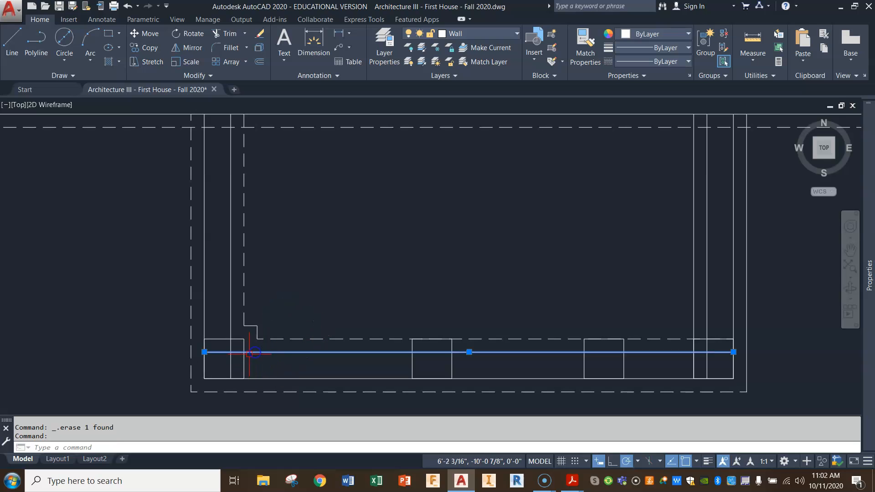
left_click(205, 352)
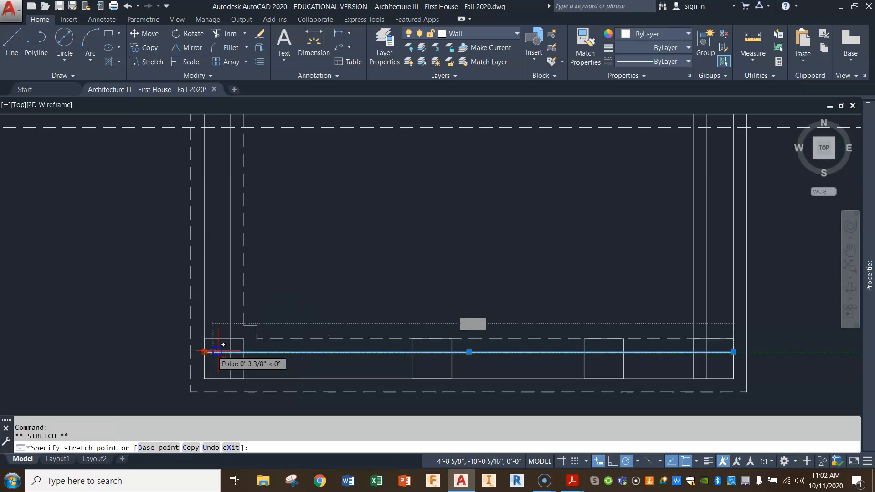
left_click(244, 352)
left_click(231, 362)
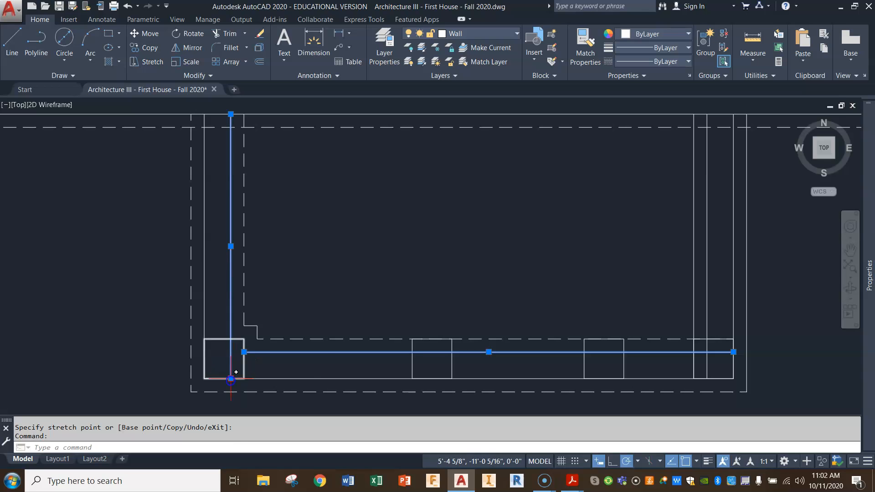
left_click(231, 379)
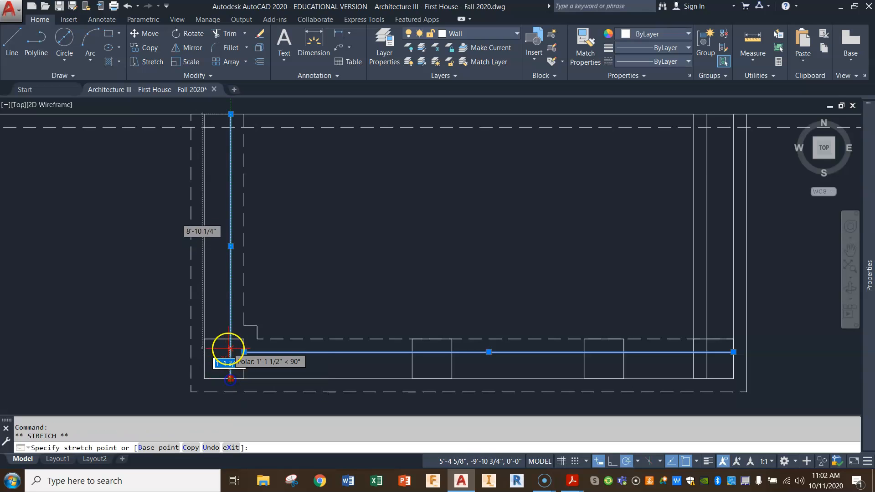
left_click(374, 338)
key("Escape")
Shorten the inner south and east foundation wall lines to the edges of the southeast post square.
left_click(402, 364)
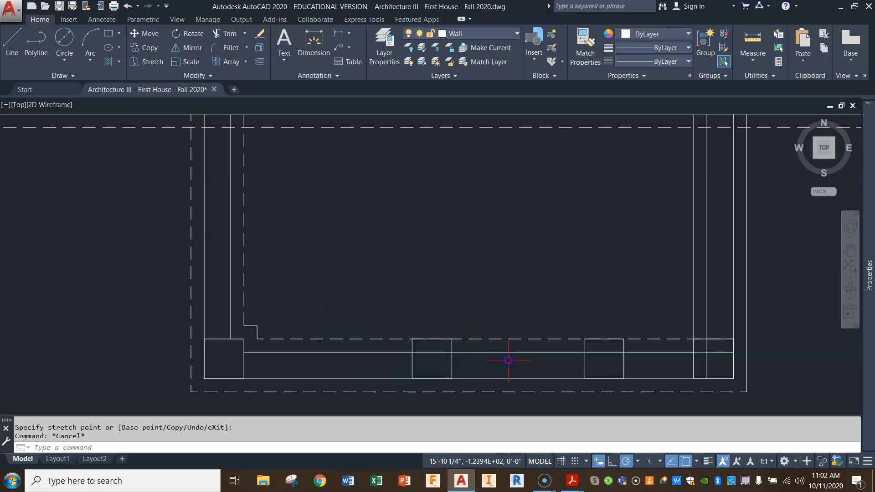
left_click(725, 352)
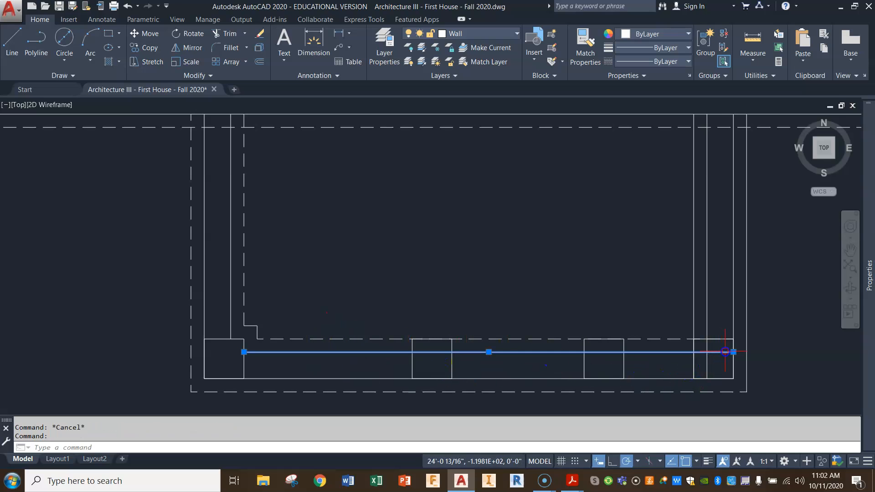
left_click(733, 352)
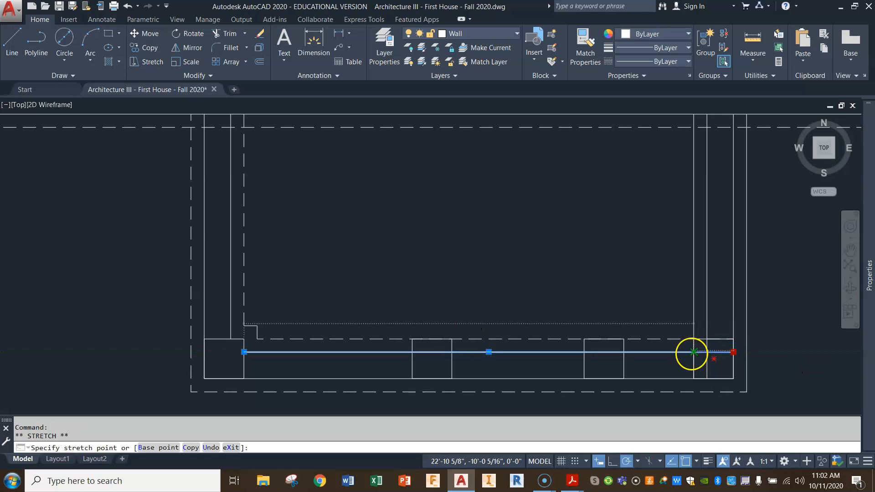
left_click(693, 351)
left_click(706, 369)
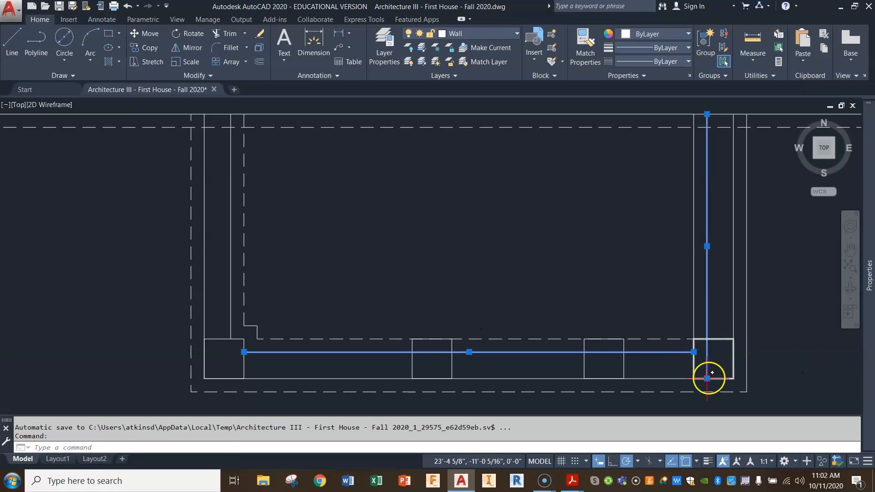
left_click(707, 379)
left_click(707, 340)
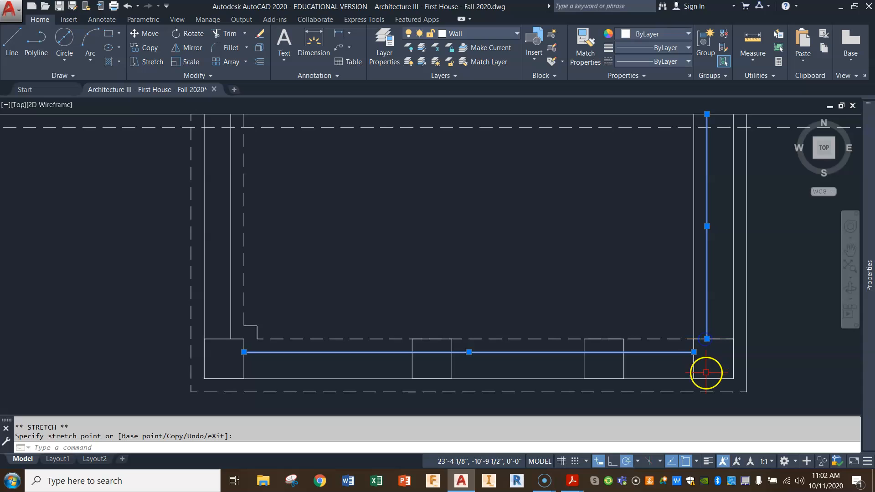
Erase the solid inner and outer footing lines along the porch's east wall.
key("Escape")
key("Escape")
left_click(715, 360)
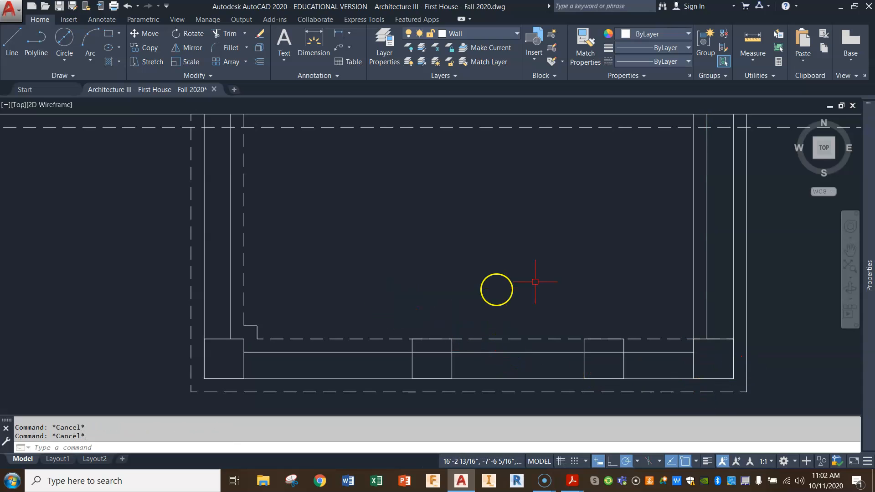
left_click(694, 244)
key("Delete")
left_click(746, 231)
key("Delete")
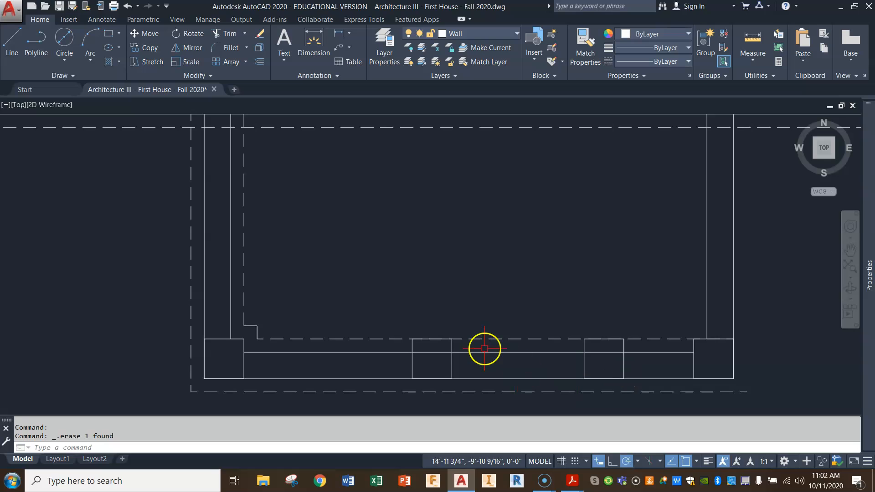
Mirror the west footing lines and southwest corner jog to the east side about the south wall's midpoint, keeping the originals.
left_click(184, 49)
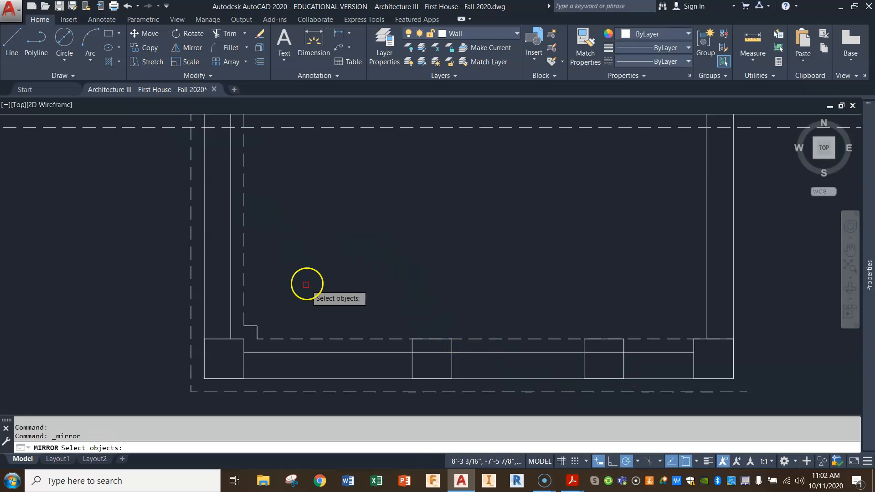
left_click(271, 313)
left_click(235, 328)
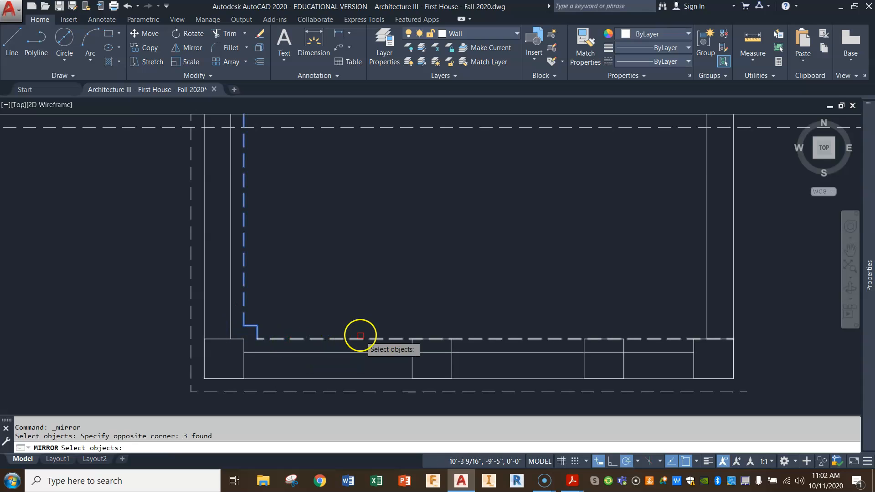
left_click(190, 270)
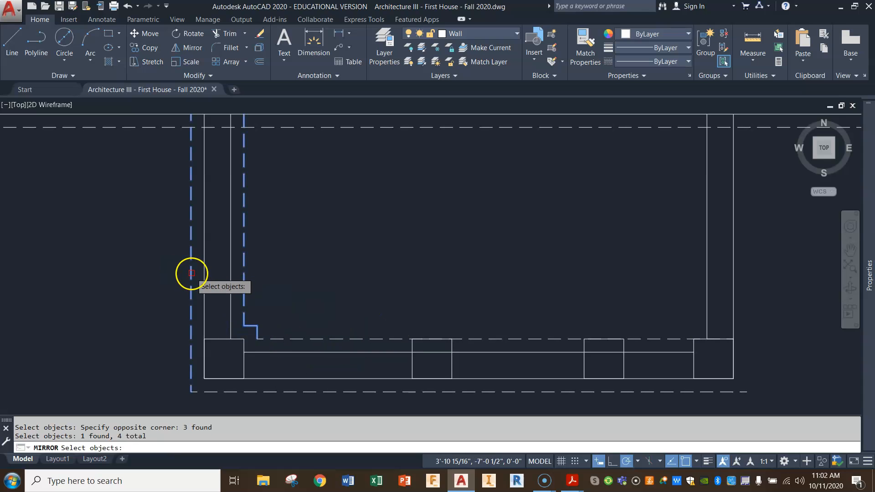
key("Return")
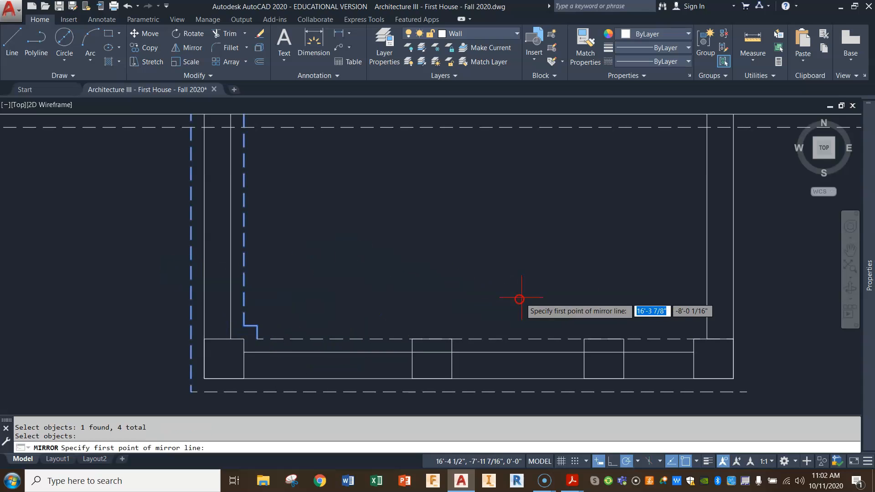
left_click(469, 352)
left_click(465, 279)
key("Return")
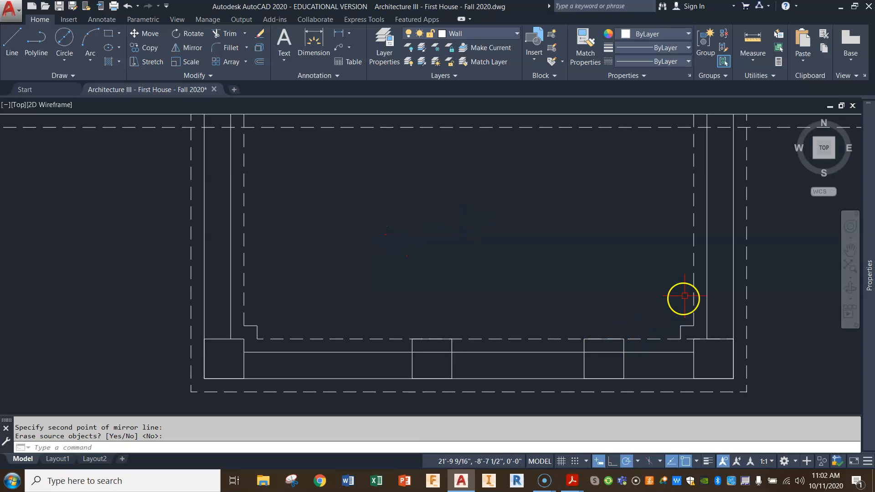
Shorten the inner south footing line to the mirrored southeast jog's corner.
left_click(691, 339)
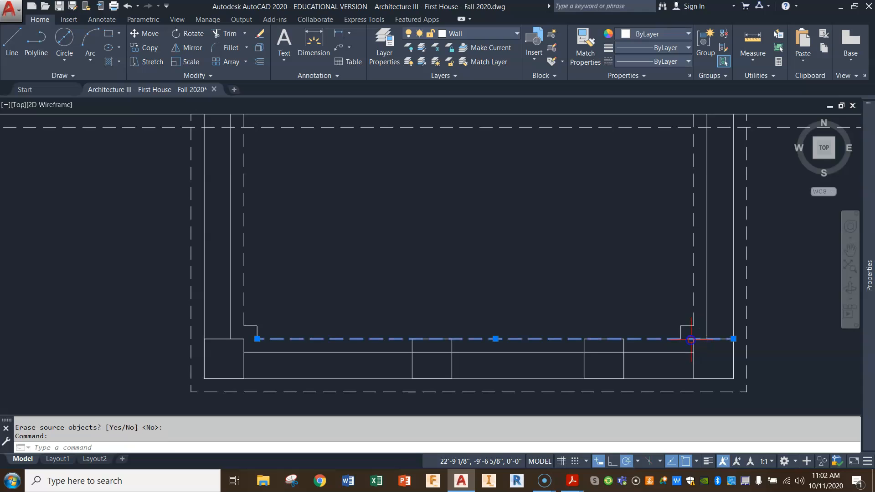
left_click(732, 339)
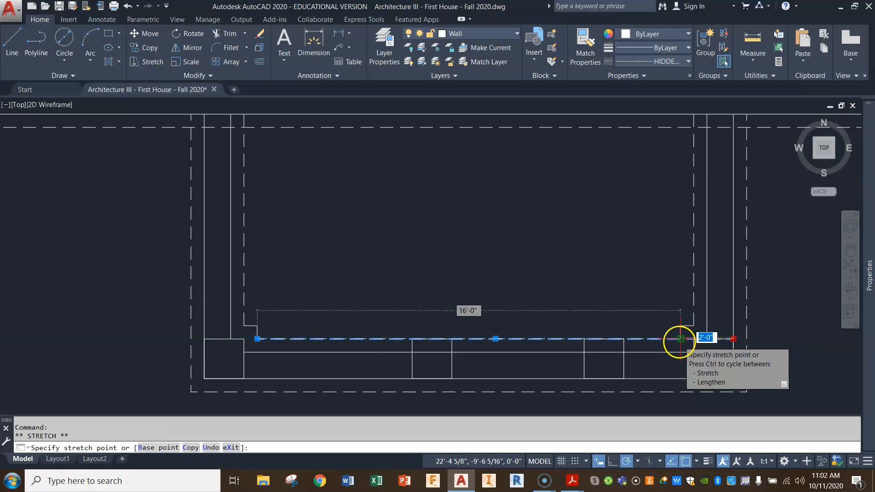
key("Escape")
key("Escape")
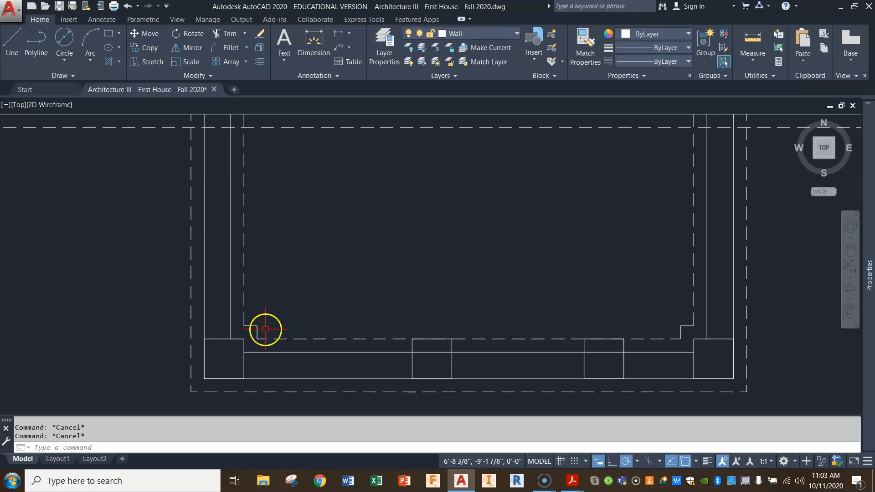
Copy the southwest corner's footing jog to the northeast corner of the western middle post.
left_click(146, 48)
left_click(262, 271)
left_click(254, 328)
key("Return")
left_click(245, 339)
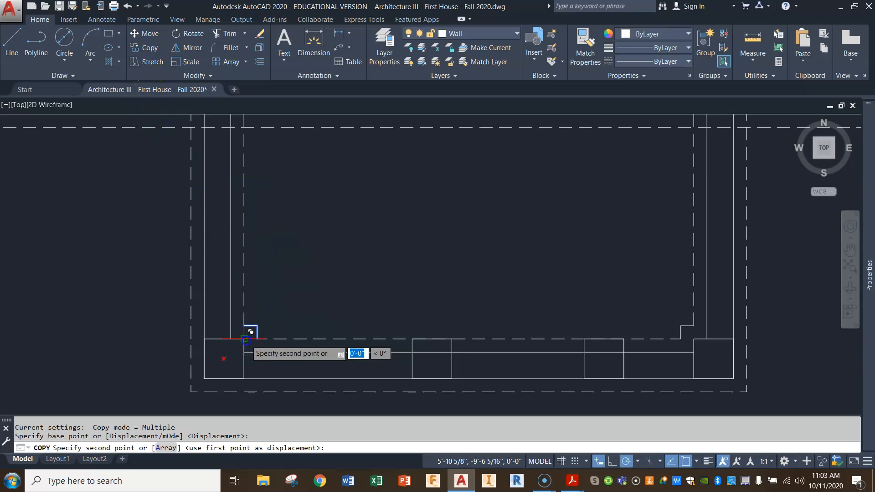
left_click(451, 339)
key("Return")
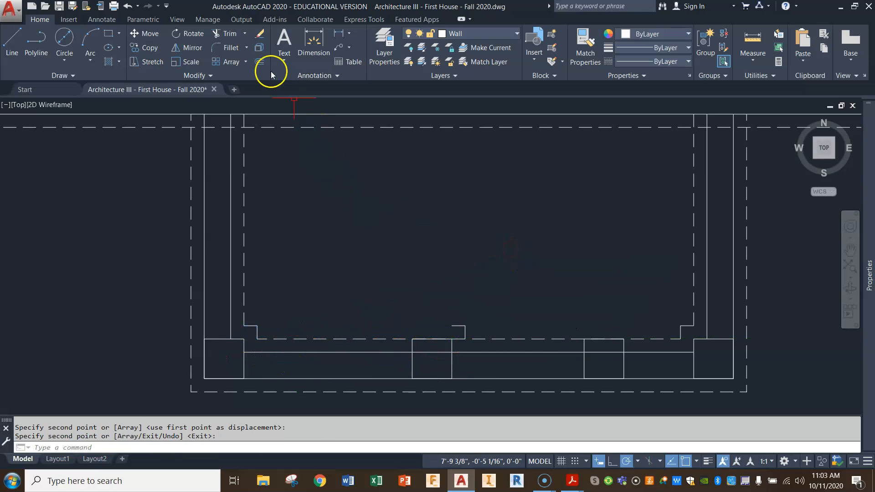
Mirror the jog's vertical line about the western middle post's centre and fillet it to the horizontal line with zero radius.
left_click(192, 50)
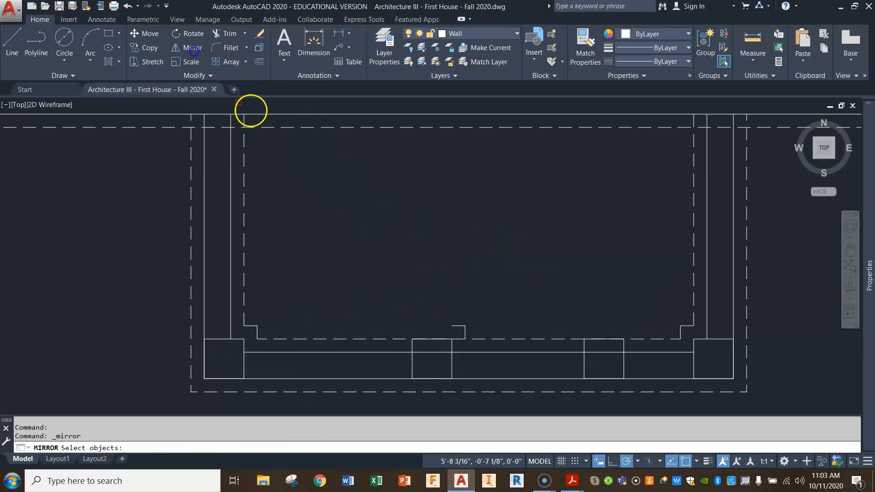
left_click(465, 332)
key("Return")
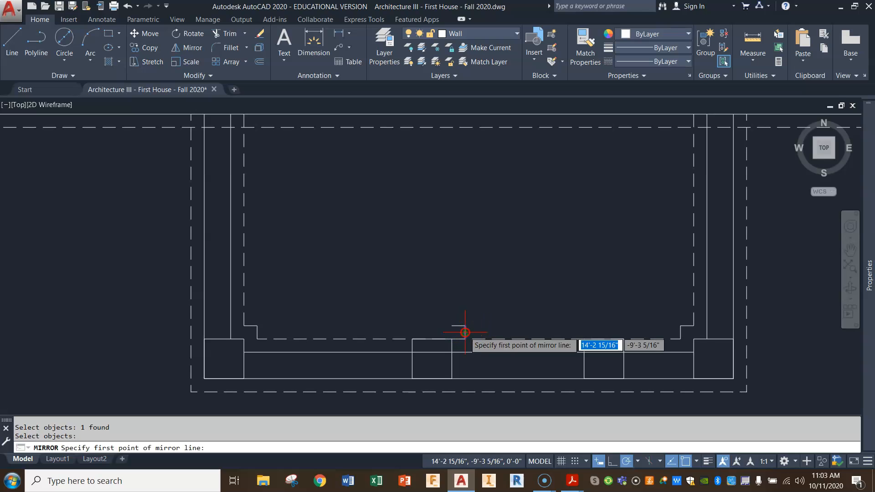
left_click(432, 342)
left_click(430, 323)
key("Return")
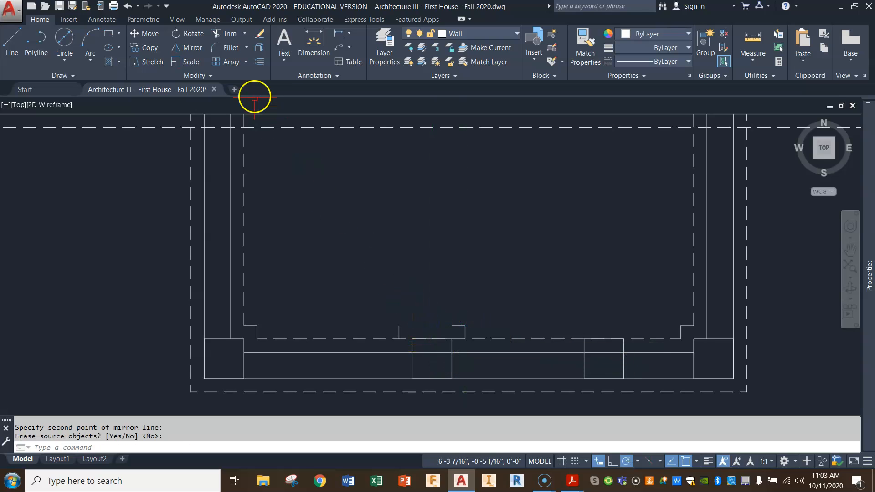
left_click(232, 50)
left_click(400, 329)
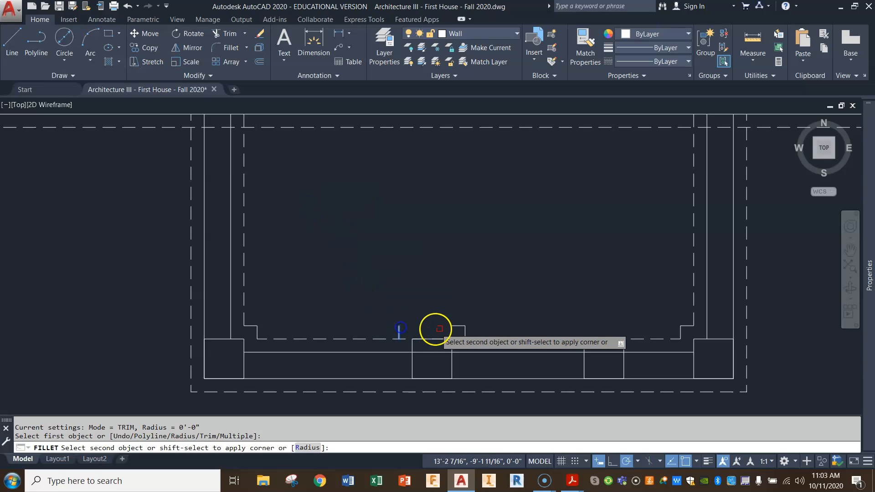
left_click(454, 325)
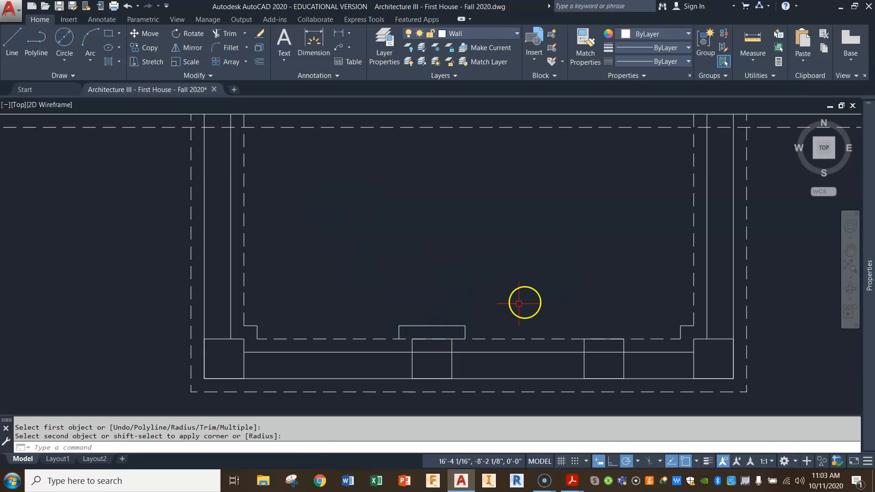
Change the southwest corner jog and the western middle post's footing outline to the HIDDEN2 linetype.
left_click(488, 312)
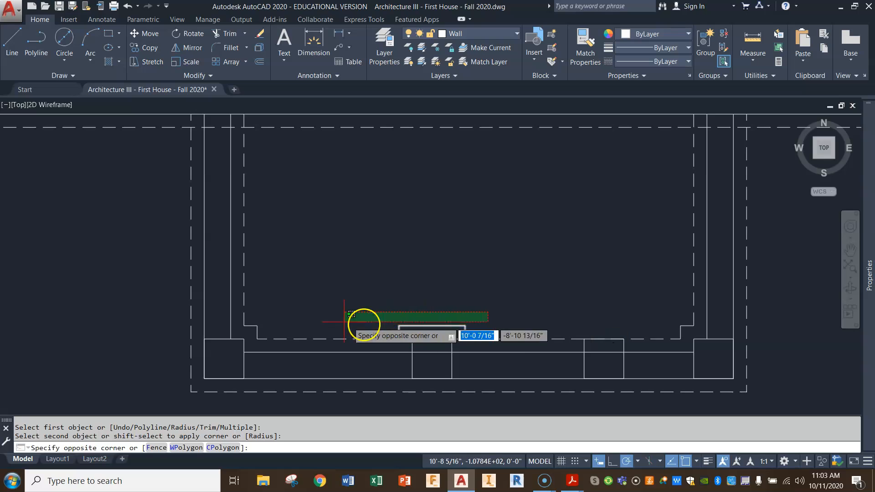
left_click(251, 331)
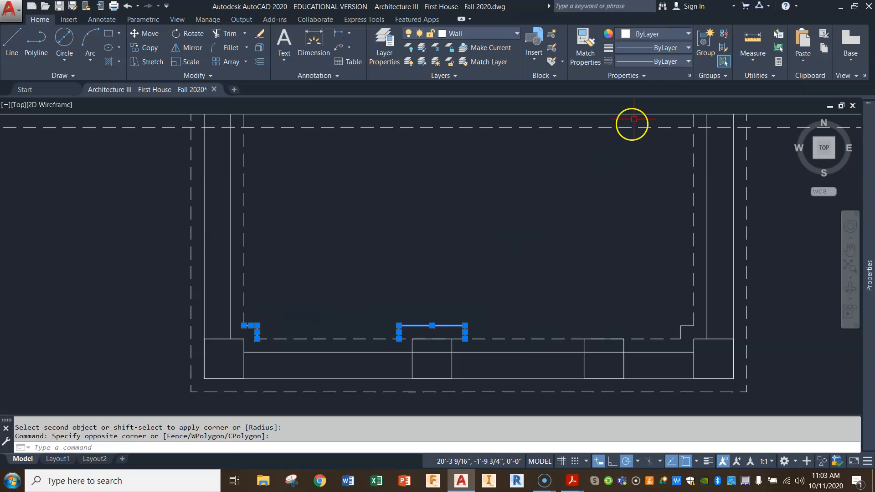
left_click(669, 62)
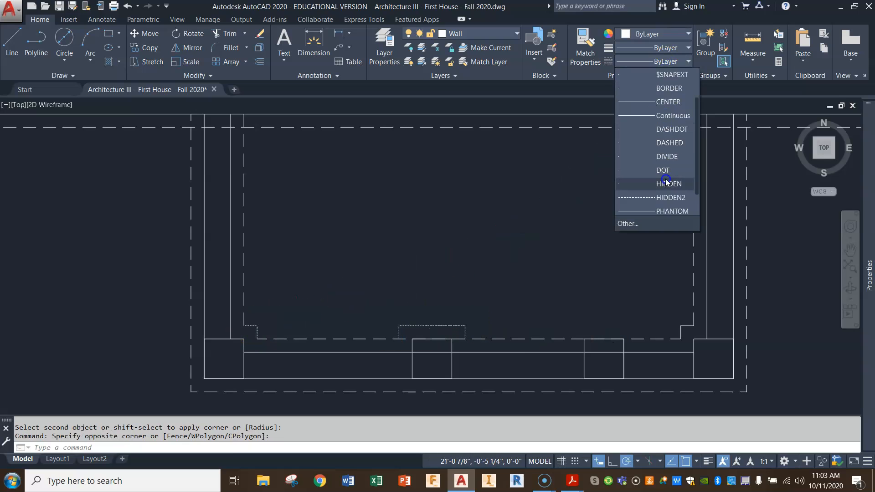
left_click(662, 190)
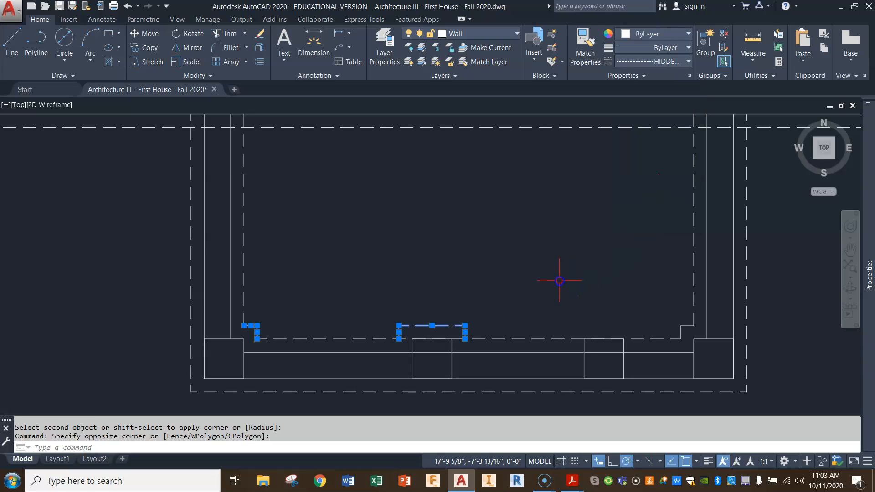
key("Escape")
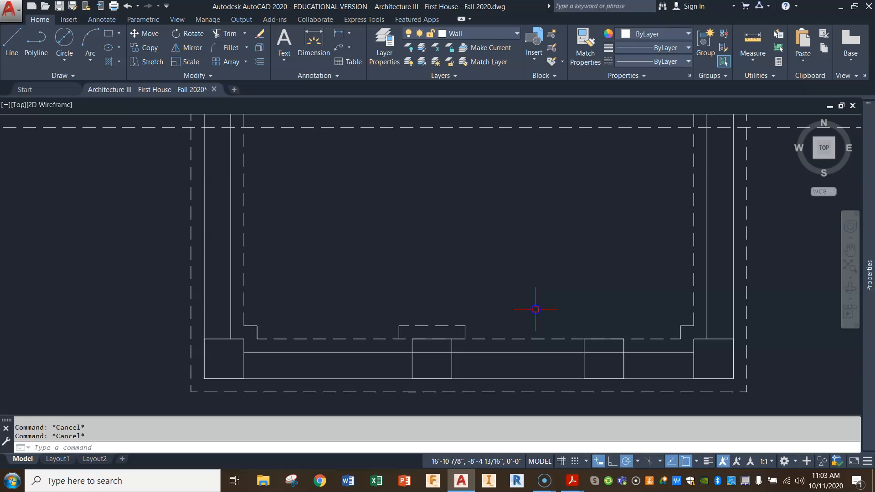
Copy the western middle post's hidden footing outline to the matching position at the eastern middle post.
scroll(495, 337, "up", 4)
scroll(481, 284, "down", 2)
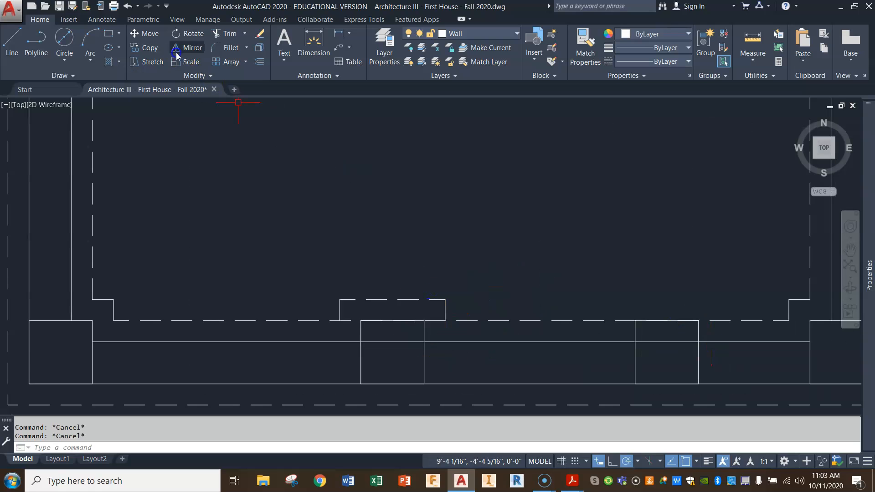
left_click(500, 275)
left_click(310, 308)
key("Return")
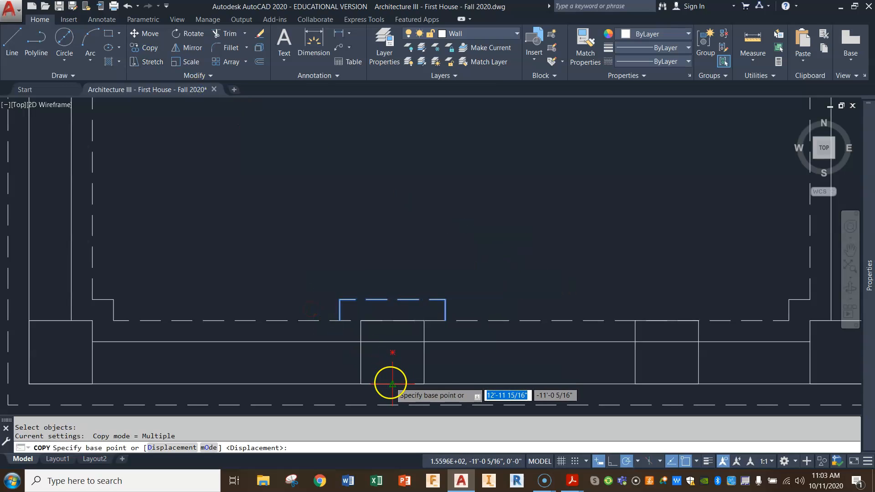
left_click(392, 352)
left_click(667, 384)
key("Return")
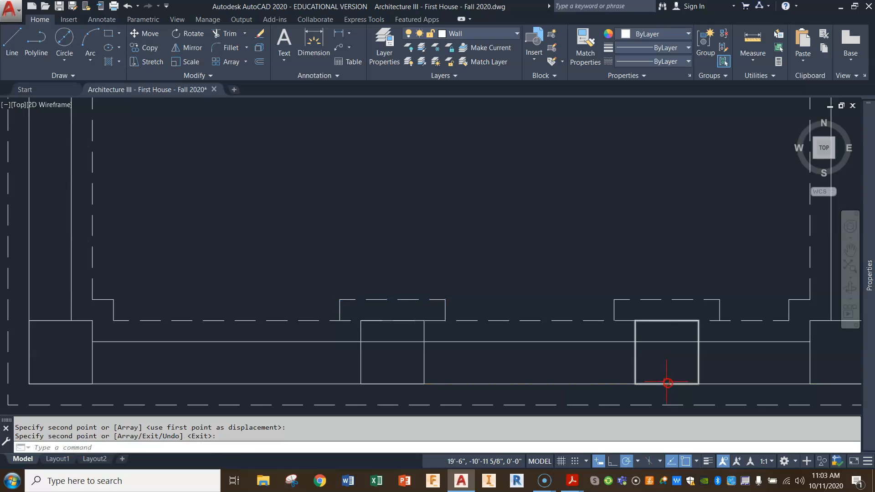
Trim the inner south footing line out of both middle posts' footing outlines.
left_click(217, 40)
left_click(765, 279)
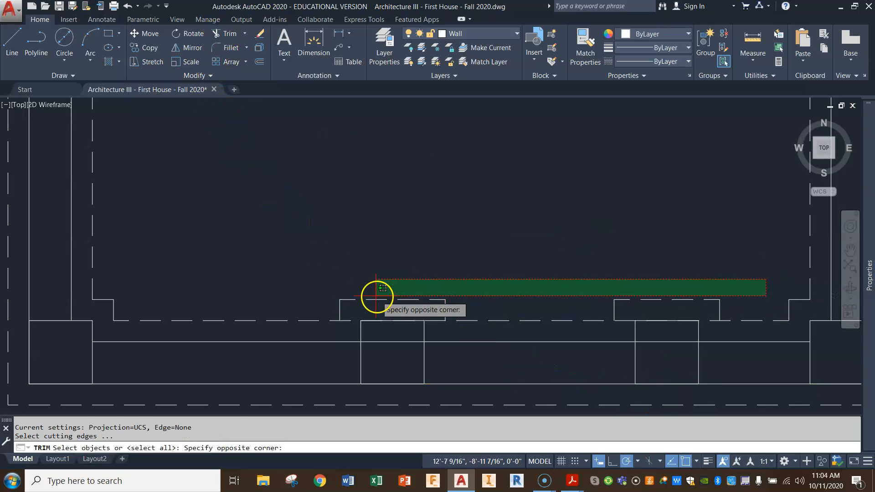
left_click(326, 305)
key("Return")
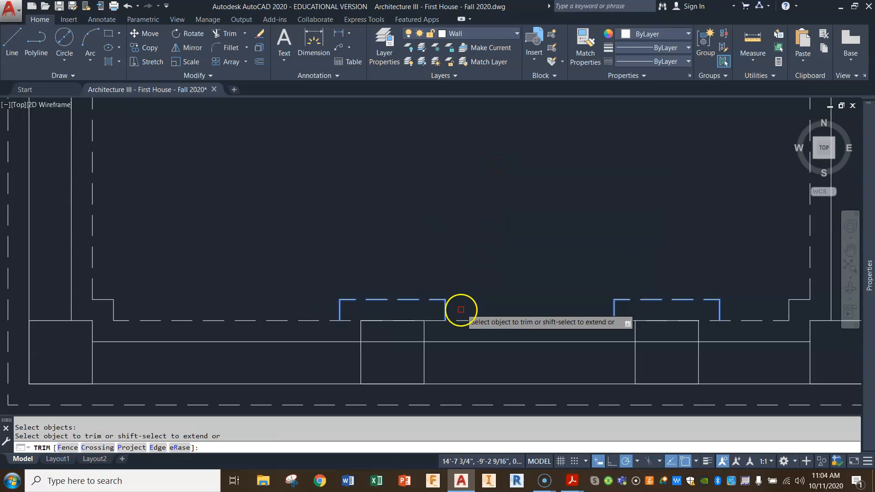
left_click(435, 320)
left_click(621, 321)
scroll(609, 339, "down", 2)
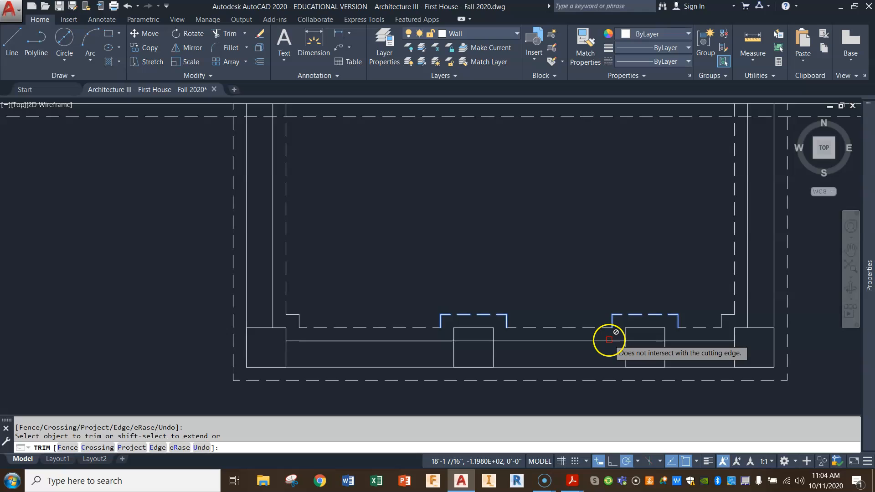
key("Escape")
key("Escape")
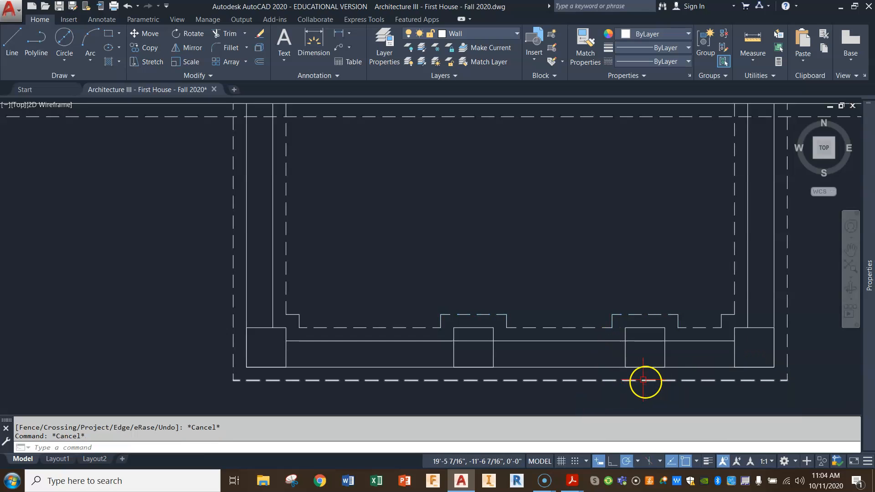
Trim the inner south foundation wall line out of the two middle post squares.
scroll(465, 257, "down", 2)
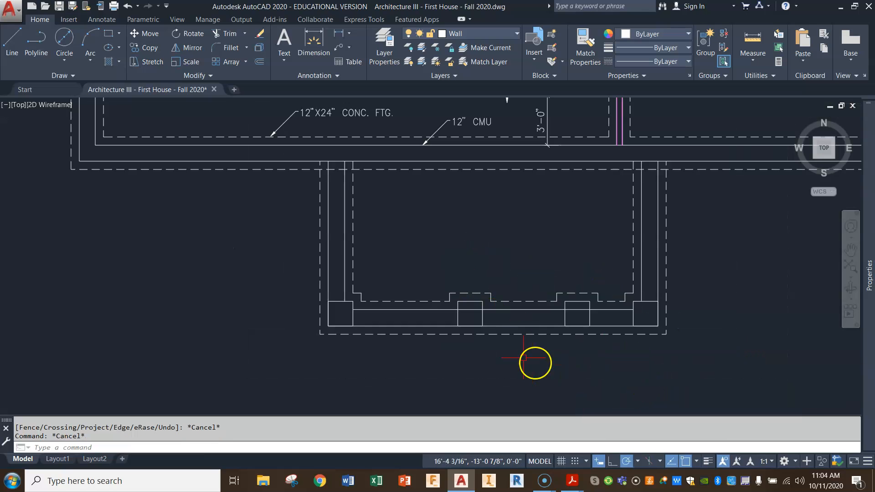
scroll(489, 302, "up", 2)
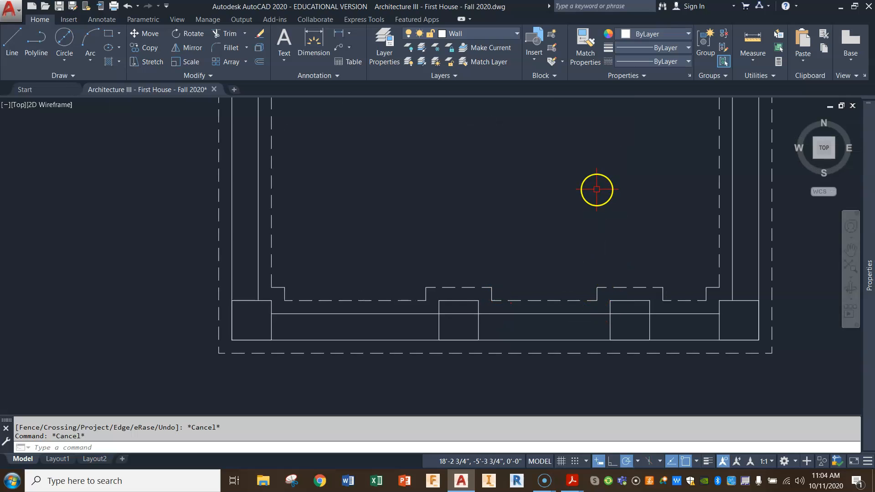
type("tr")
key("Return")
key("Return")
left_click(570, 323)
scroll(683, 330, "down", 3)
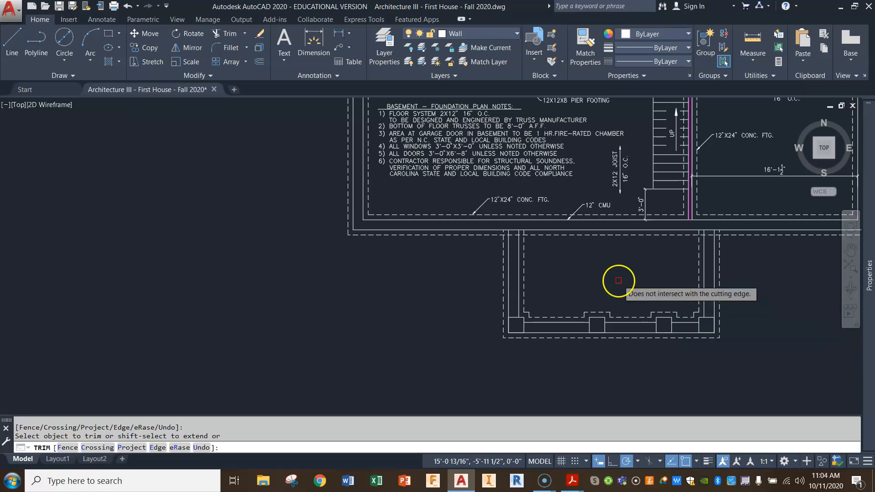
scroll(581, 274, "up", 2)
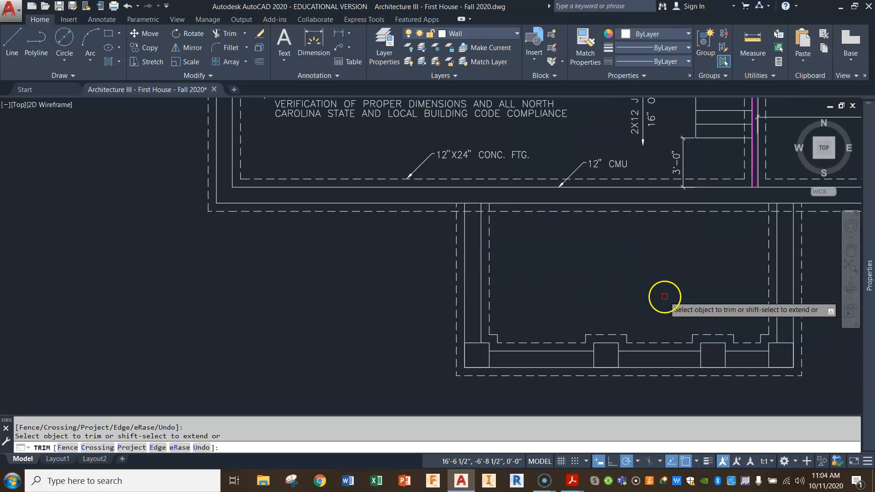
middle_click_drag(602, 289, 573, 328)
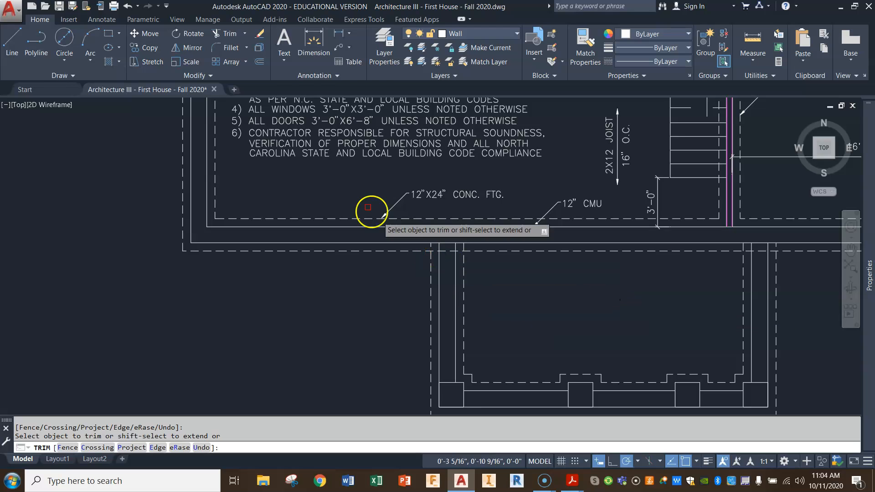
scroll(261, 182, "down", 3)
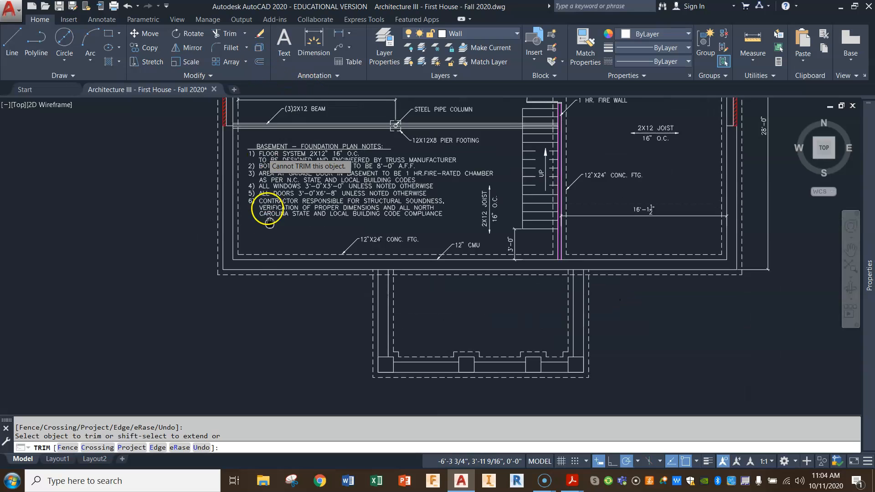
Finish trimming and examine how the house's west wall is built up from brick veneer and 8" CMU.
scroll(233, 170, "up", 5)
scroll(234, 170, "up", 2)
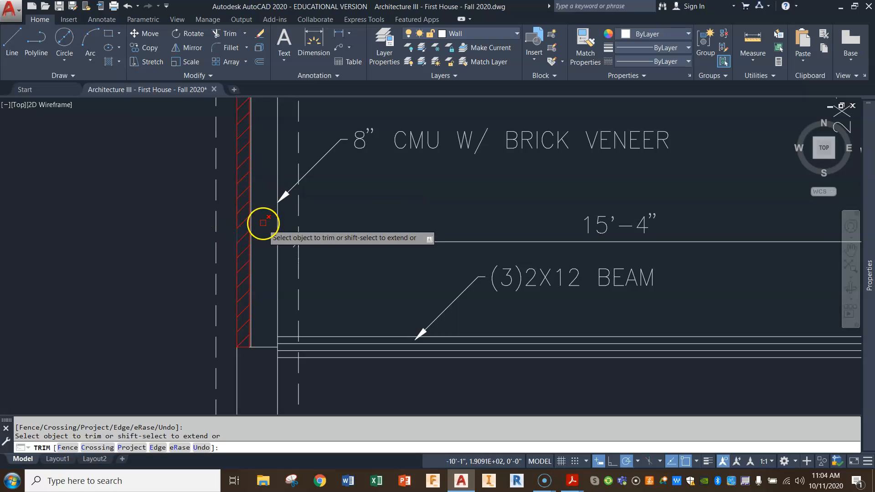
scroll(315, 352, "down", 7)
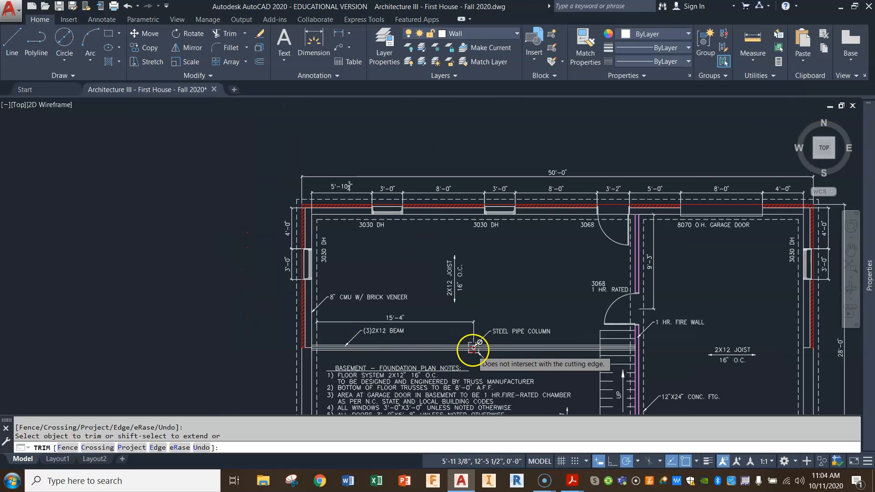
scroll(566, 182, "up", 2)
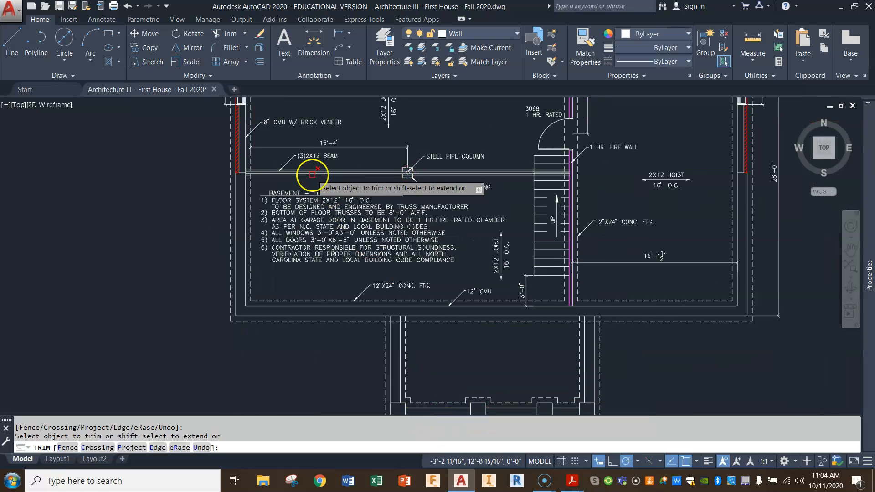
mouse_move(291, 171)
middle_mouse_down()
mouse_move(333, 294)
mouse_move(332, 340)
middle_mouse_up()
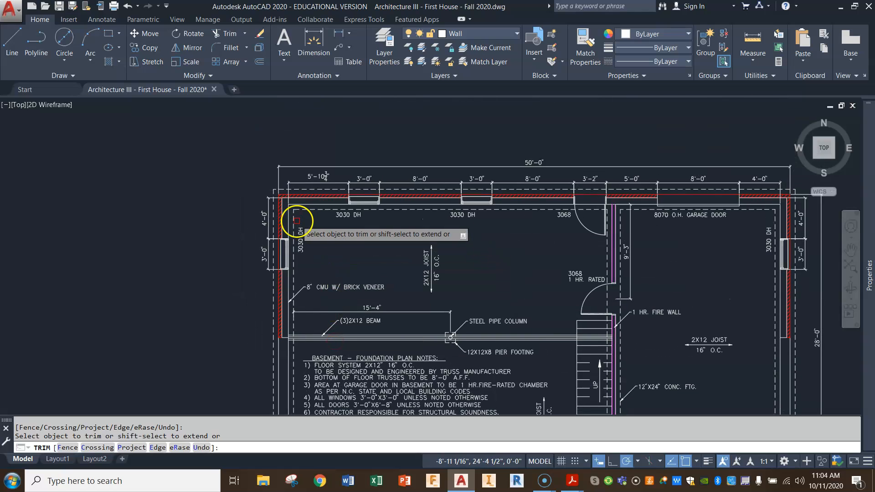
scroll(282, 305, "up", 4)
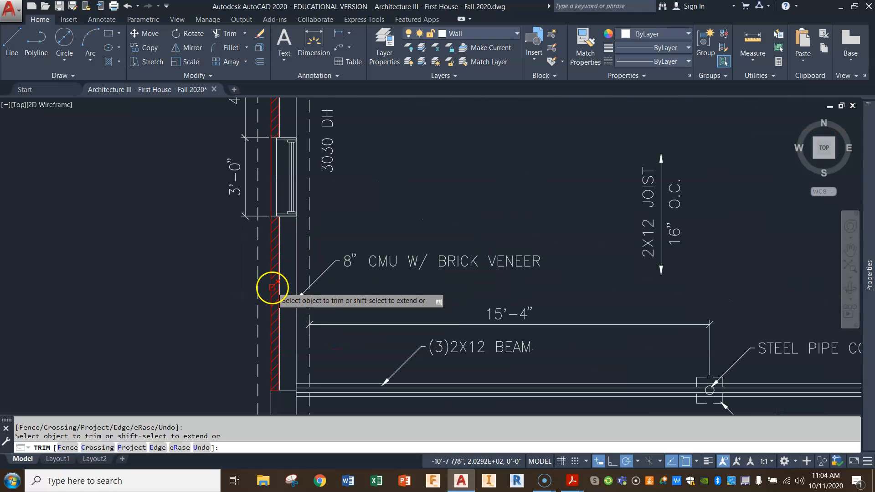
left_click(279, 269)
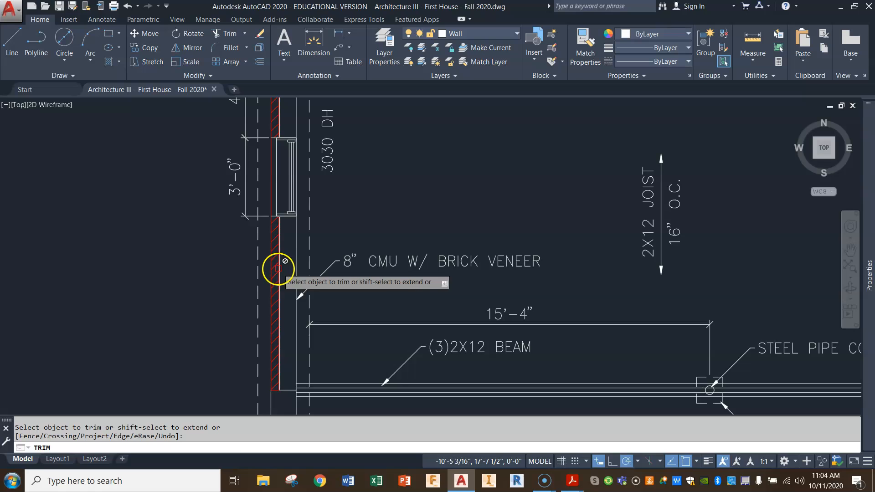
key("Escape")
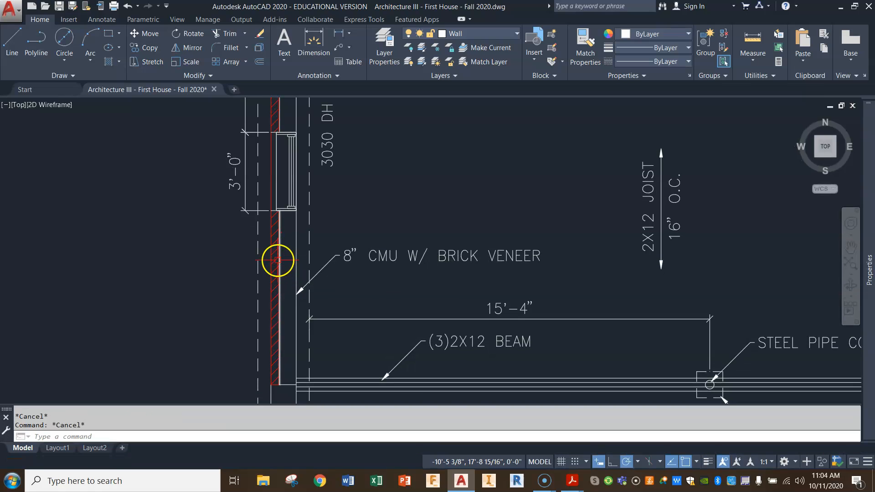
key("Escape")
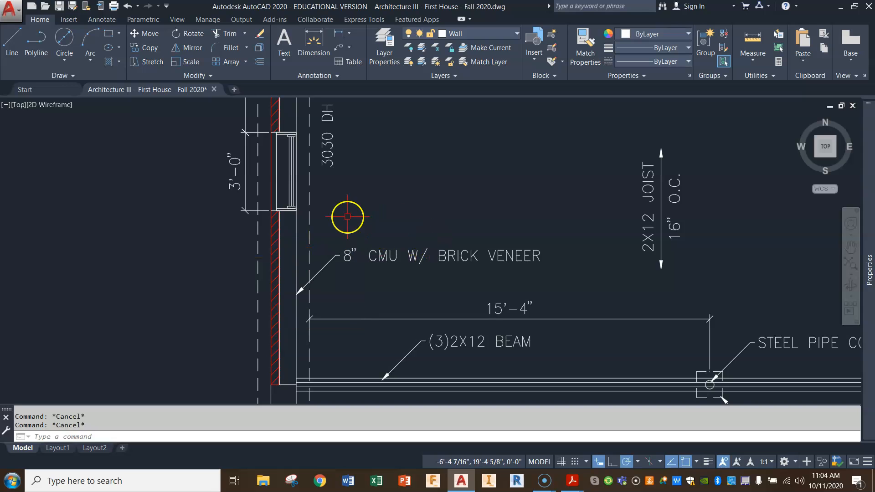
Measure the gap between brick veneer and CMU and the CMU thickness where the west wall's veneer ends.
scroll(299, 350, "up", 4)
middle_click_drag(283, 369, 313, 227)
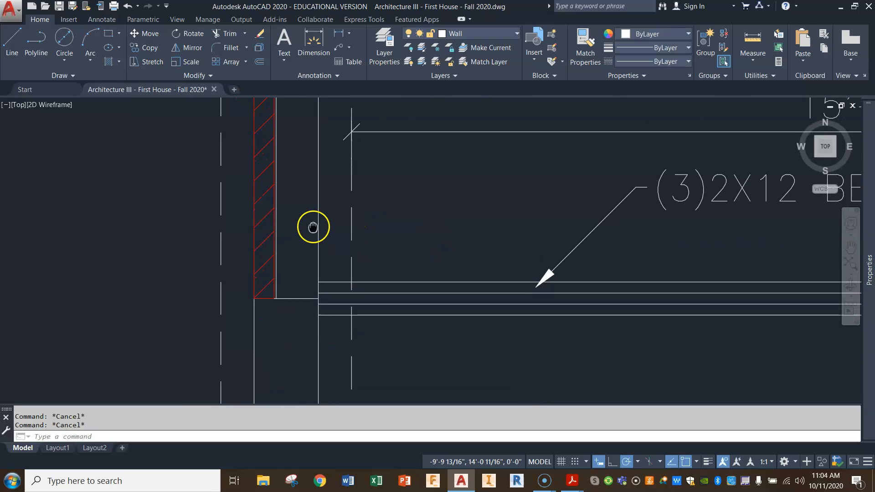
scroll(287, 302, "up", 4)
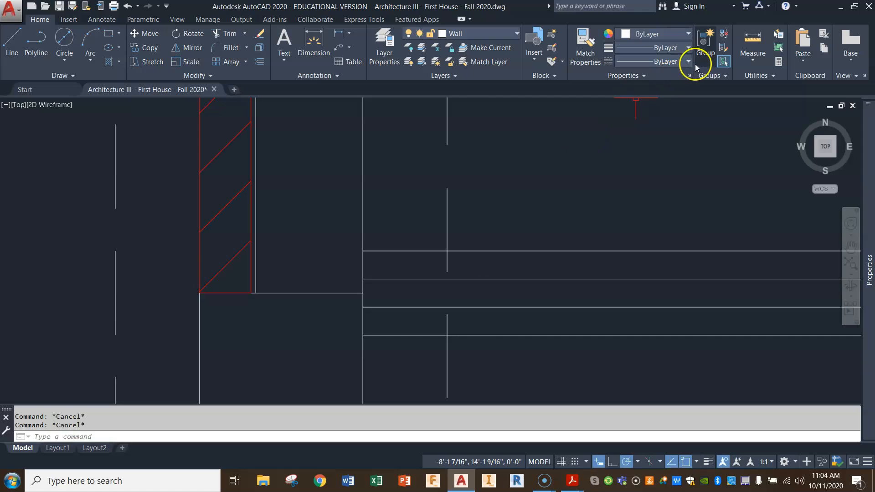
left_click(752, 41)
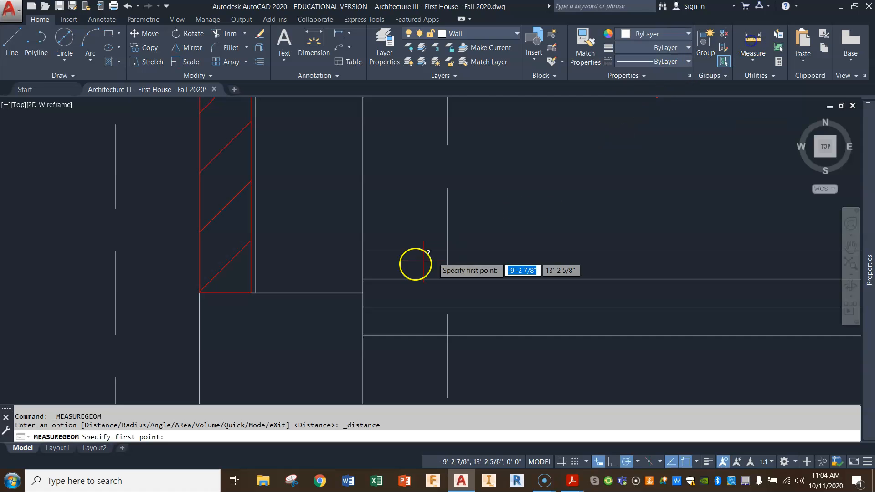
left_click(255, 293)
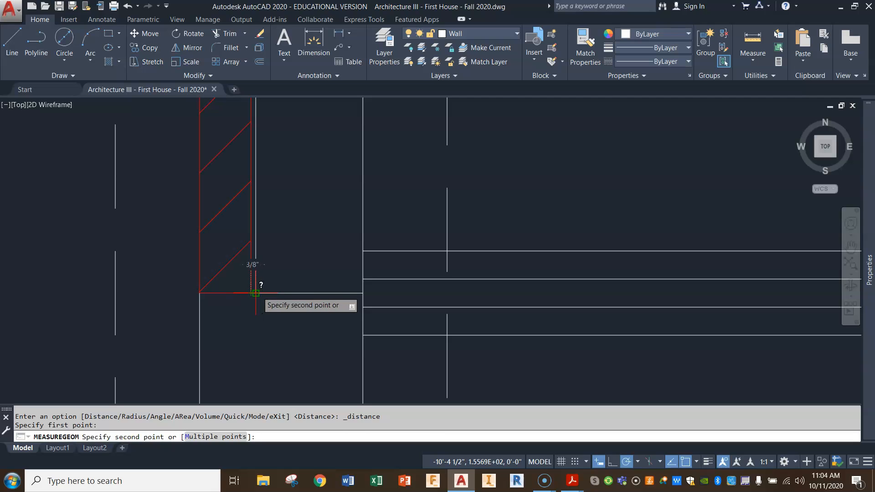
key("Escape")
key("Return")
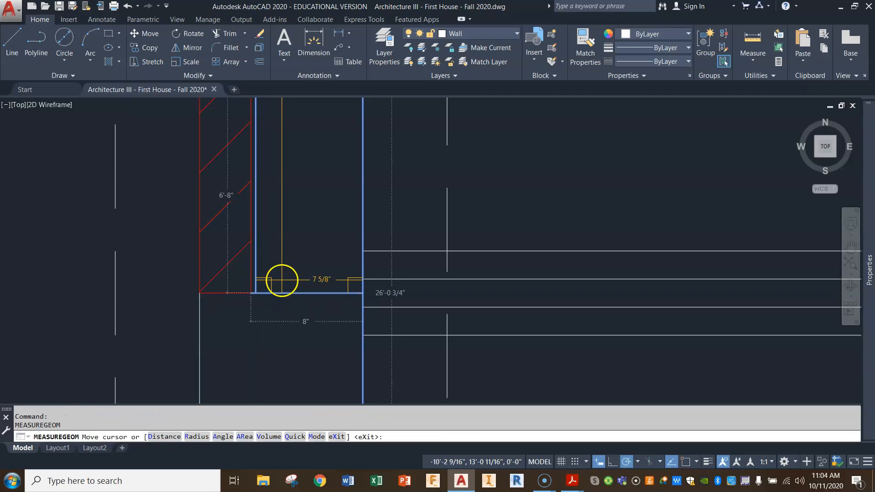
key("Escape")
scroll(299, 263, "down", 6)
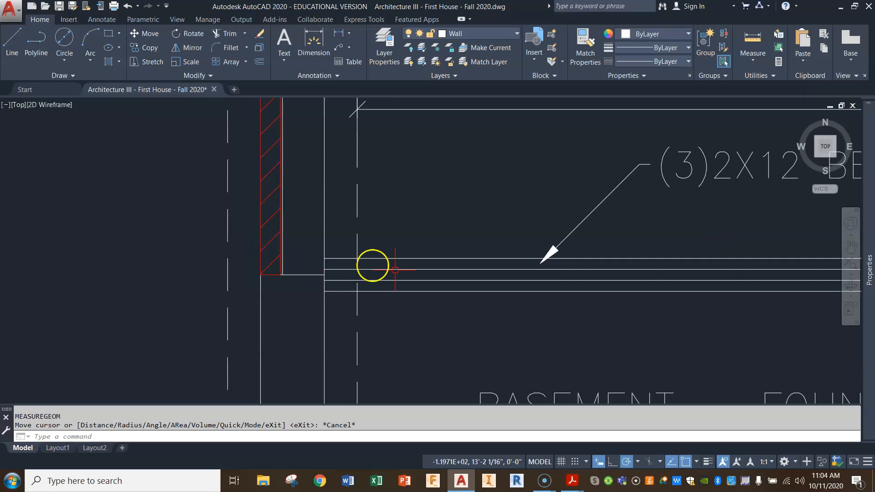
Offset the inner line of the porch's west foundation wall 8" outward.
mouse_move(649, 314)
middle_mouse_down()
mouse_move(436, 237)
mouse_move(361, 186)
middle_mouse_up()
middle_click_drag(515, 314, 468, 257)
scroll(411, 316, "up", 4)
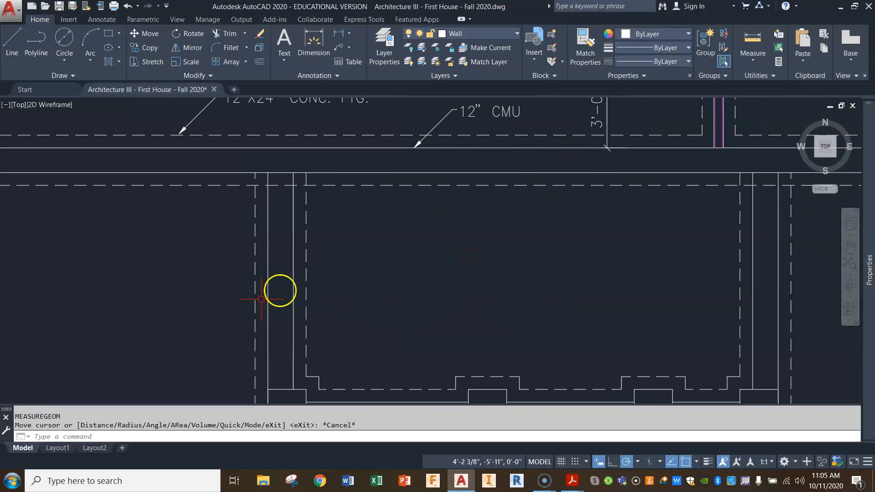
middle_click_drag(313, 316, 305, 250)
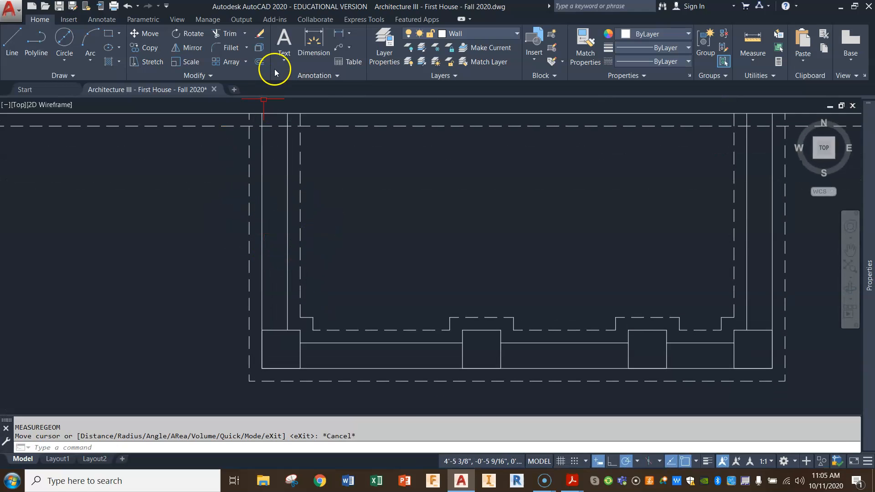
left_click(261, 59)
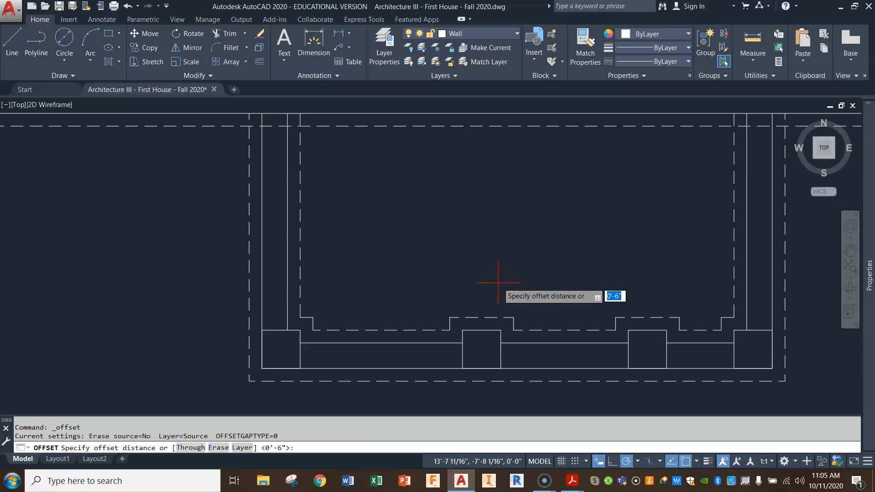
key("Return")
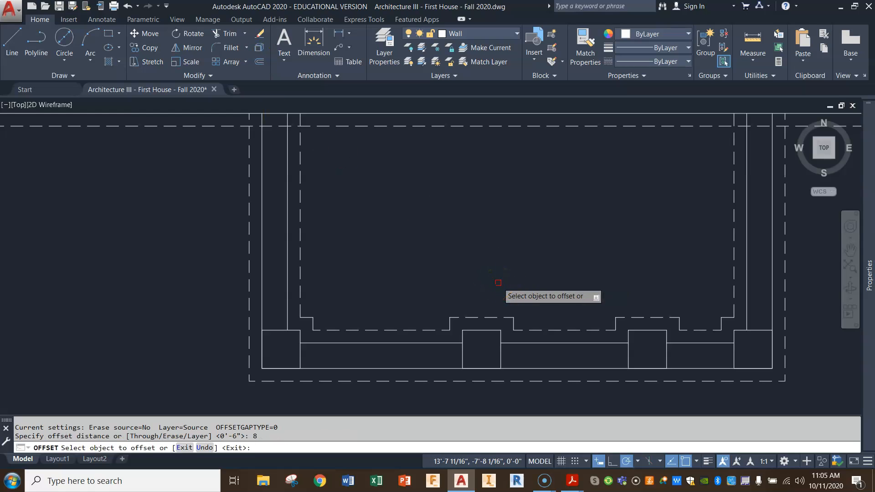
left_click(288, 272)
left_click(276, 266)
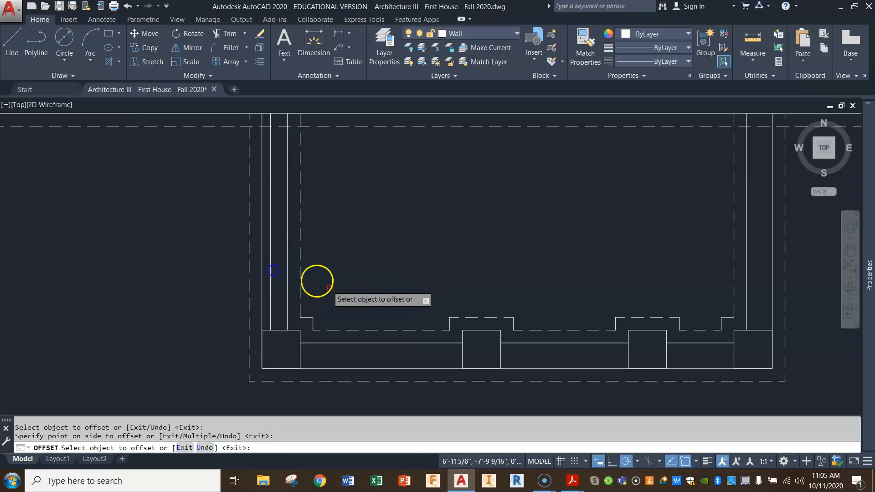
Offset the three inner line segments of the porch's south foundation wall 8" to the south.
left_click(345, 343)
left_click(345, 354)
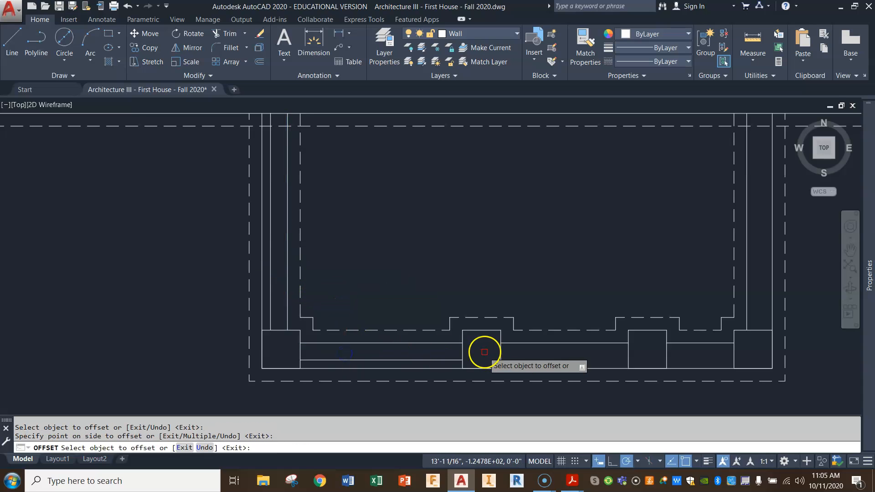
left_click(513, 343)
left_click(524, 355)
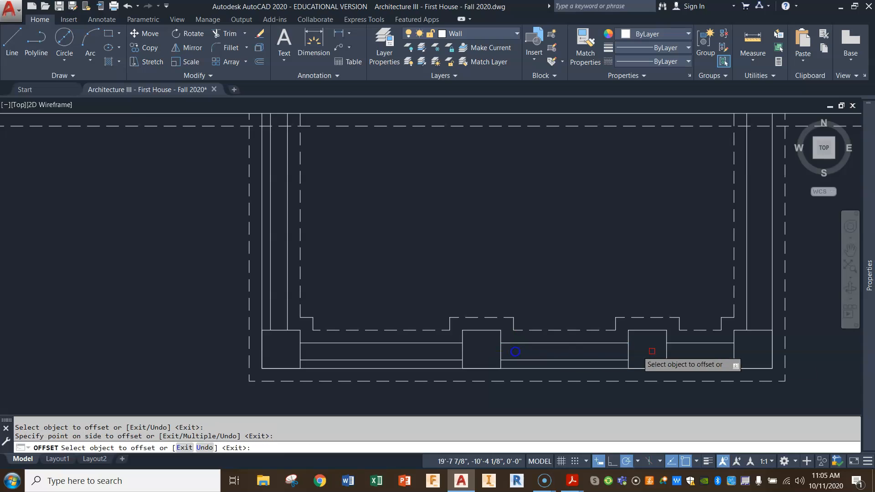
left_click(708, 341)
left_click(705, 359)
Offset the inner line of the porch's east foundation wall 8" outward and erase the stray copy inside the porch.
left_click(748, 307)
left_click(739, 301)
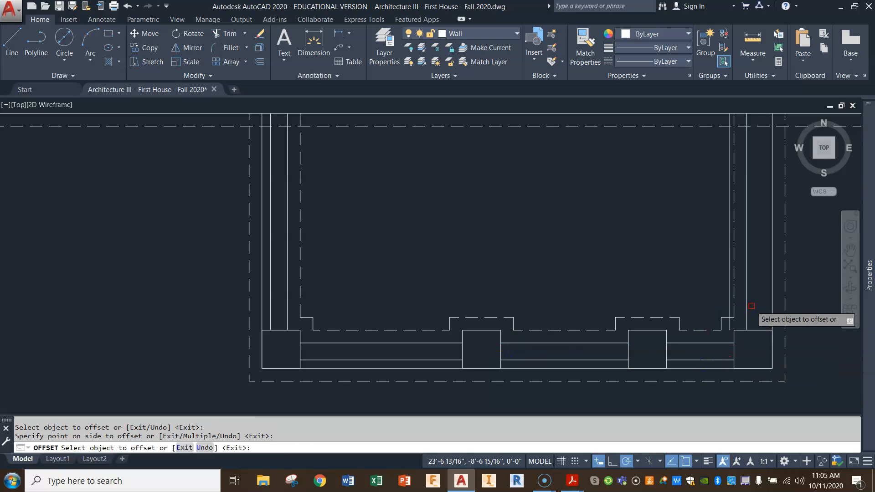
left_click(746, 299)
left_click(803, 293)
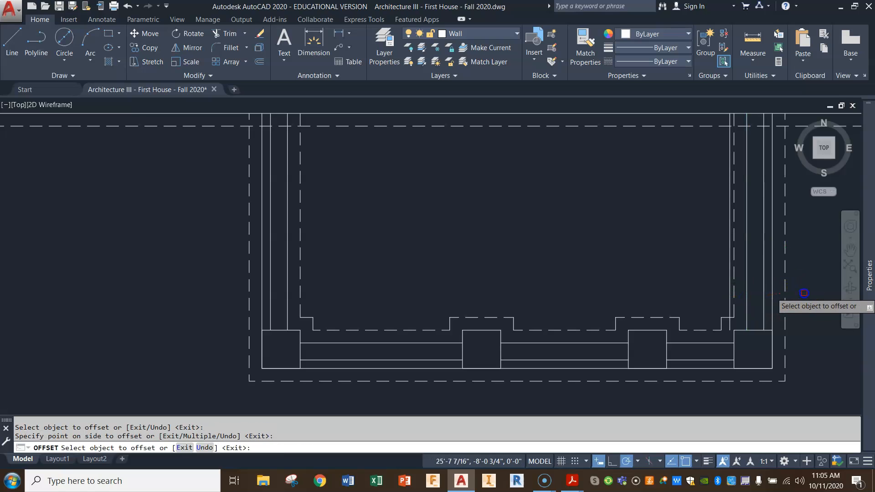
right_click(707, 285)
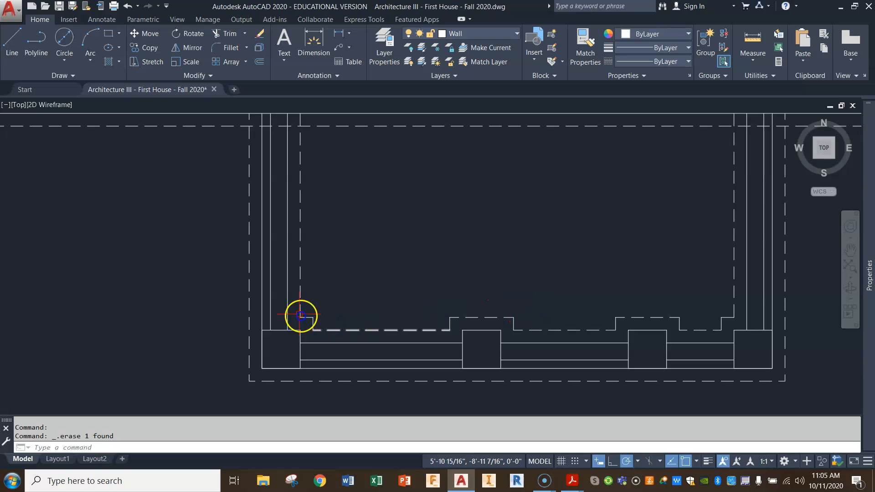
Check the gap between the brick veneer and the CMU again at the lower end of the west wall's veneer.
scroll(233, 278, "down", 2)
middle_click_drag(233, 278, 399, 351)
middle_click_drag(211, 167, 253, 370)
scroll(244, 205, "up", 5)
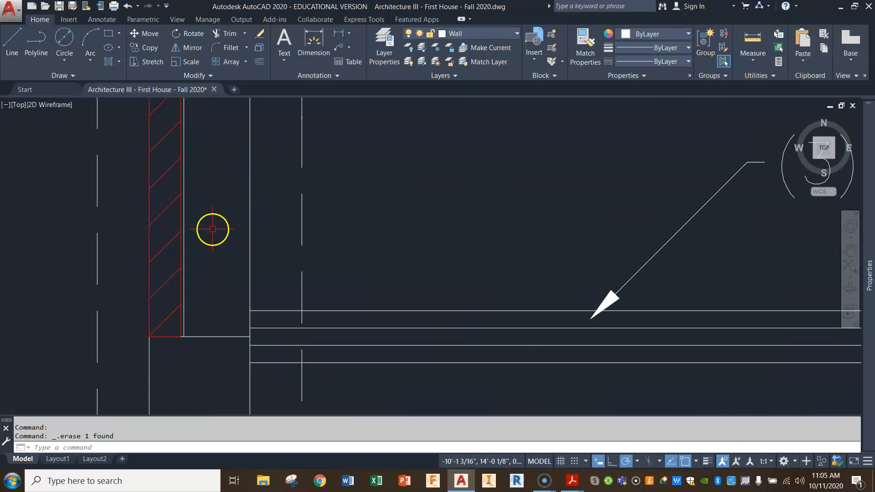
left_click(746, 39)
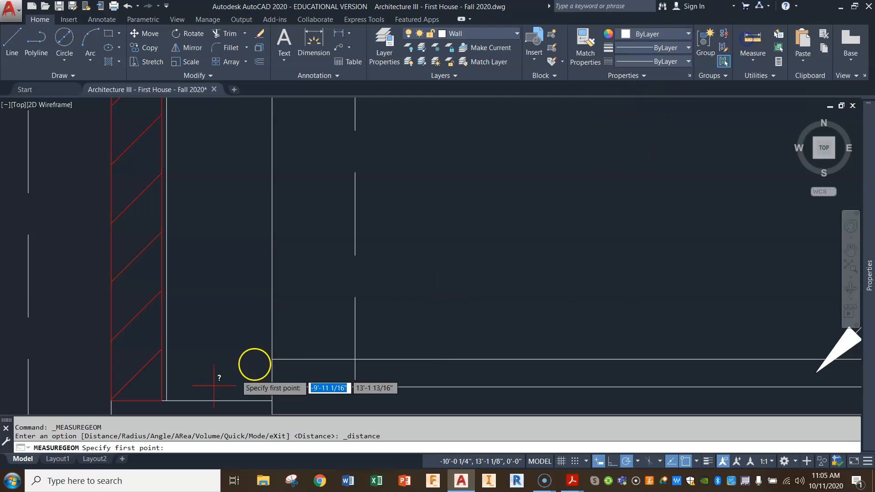
left_click(162, 401)
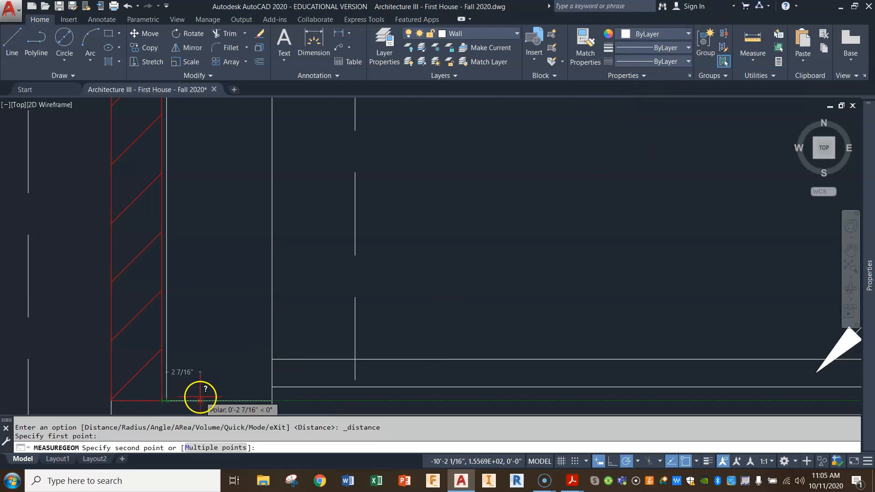
key("Escape")
Offset the 8" CMU line of the porch's west wall another .375" outward.
scroll(245, 391, "down", 6)
middle_click_drag(569, 352, 443, 217)
scroll(507, 292, "down", 5)
middle_click_drag(608, 349, 545, 262)
scroll(430, 317, "up", 5)
scroll(501, 310, "up", 4)
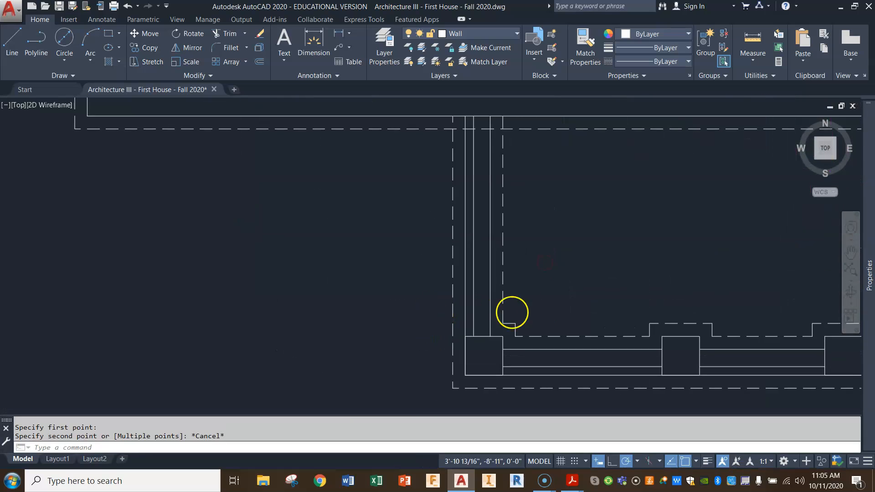
left_click(258, 62)
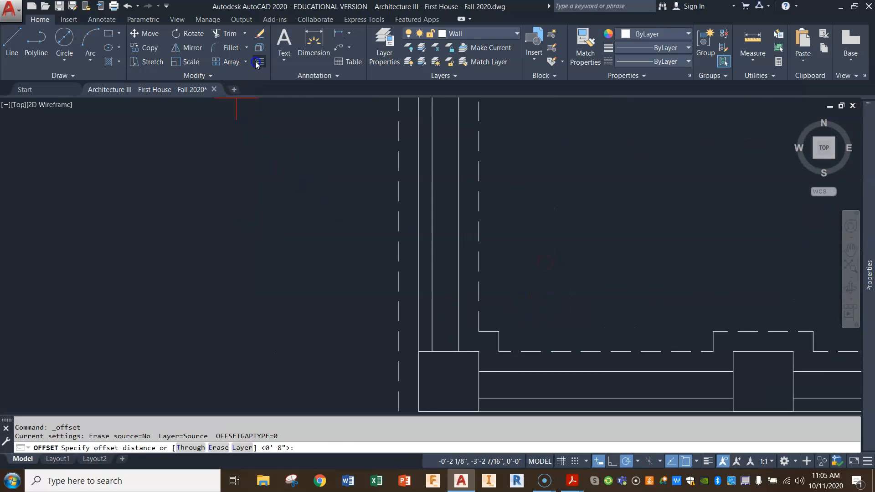
type(".375")
key("Return")
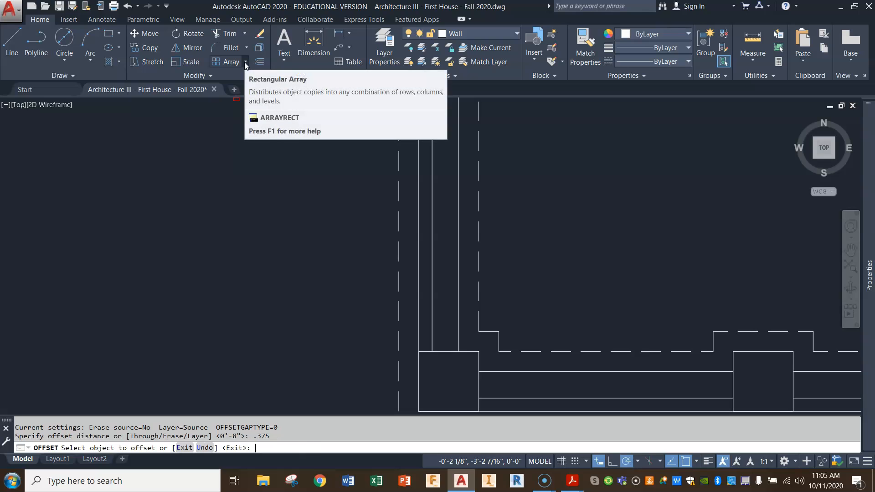
left_click(432, 227)
left_click(397, 236)
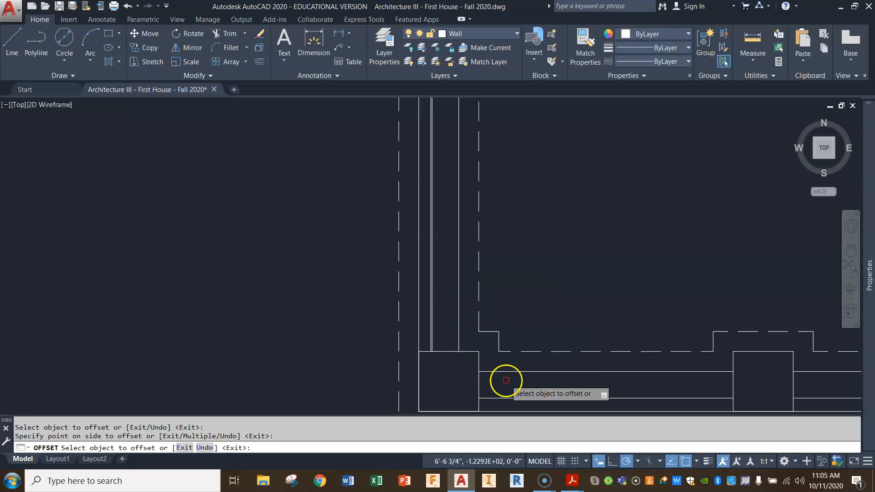
Offset the three 8" CMU line segments of the porch's south wall .375" to the south.
mouse_move(507, 383)
middle_mouse_down()
mouse_move(504, 304)
mouse_move(478, 193)
middle_mouse_up()
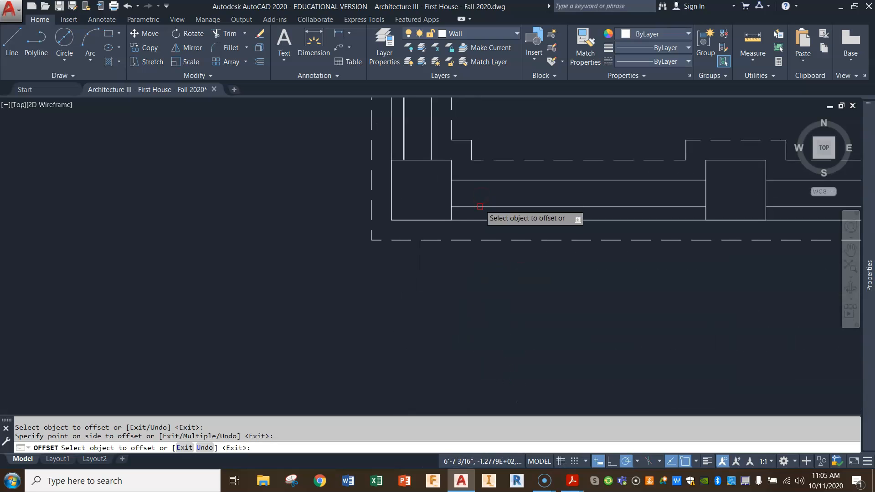
left_click(480, 210)
left_click(482, 327)
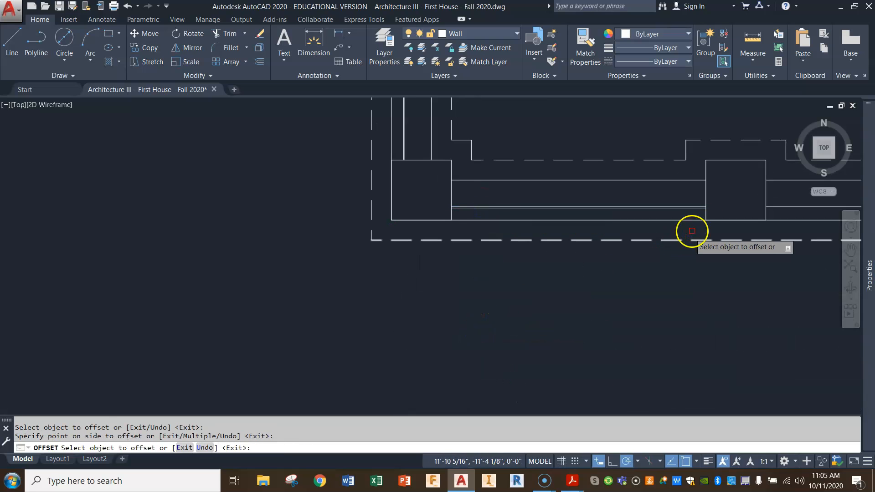
left_click(776, 206)
left_click(778, 279)
middle_click_drag(778, 279, 283, 269)
left_click(556, 208)
left_click(561, 196)
left_click(558, 258)
Offset the 8" CMU line of the porch's east wall .375" outward and end the Offset command.
mouse_move(563, 264)
middle_mouse_down()
mouse_move(634, 315)
mouse_move(459, 369)
middle_mouse_up()
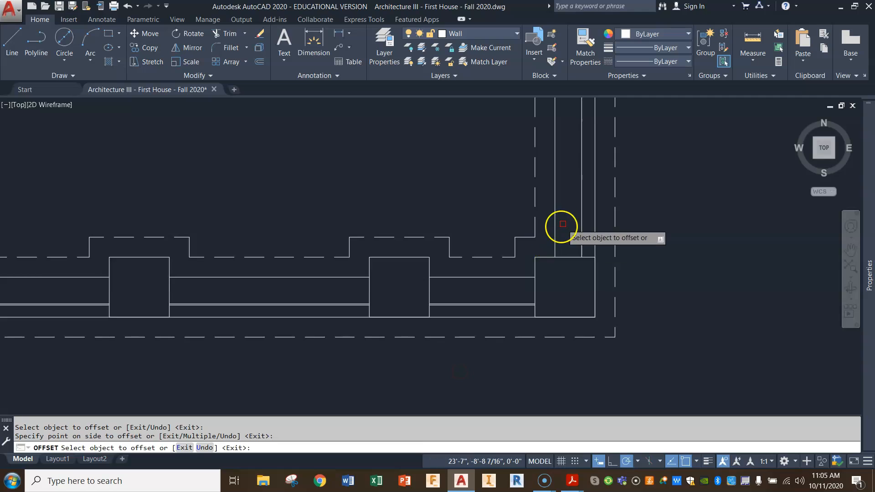
left_click(581, 215)
left_click(657, 216)
key("Return")
scroll(697, 261, "down", 2)
middle_click_drag(696, 260, 696, 260)
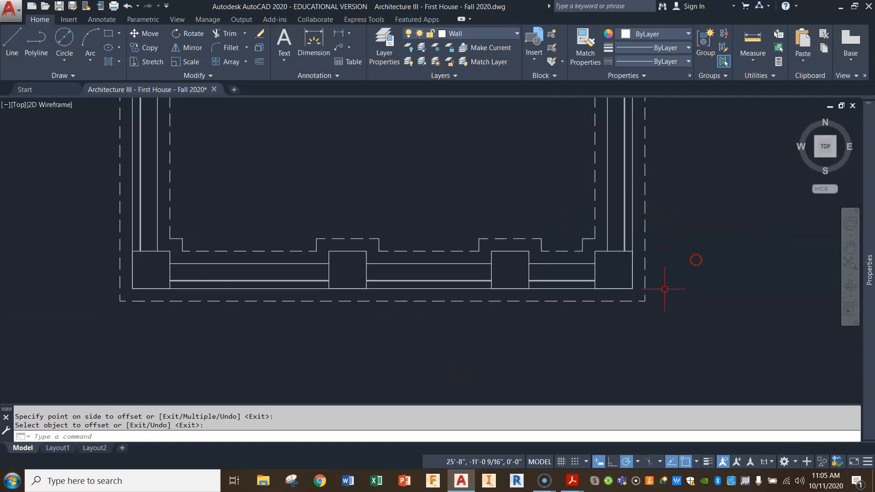
Inspect the pattern and scale of the existing brick veneer hatch on the house's west wall.
mouse_move(210, 136)
middle_mouse_down()
mouse_move(308, 239)
mouse_move(431, 310)
middle_mouse_up()
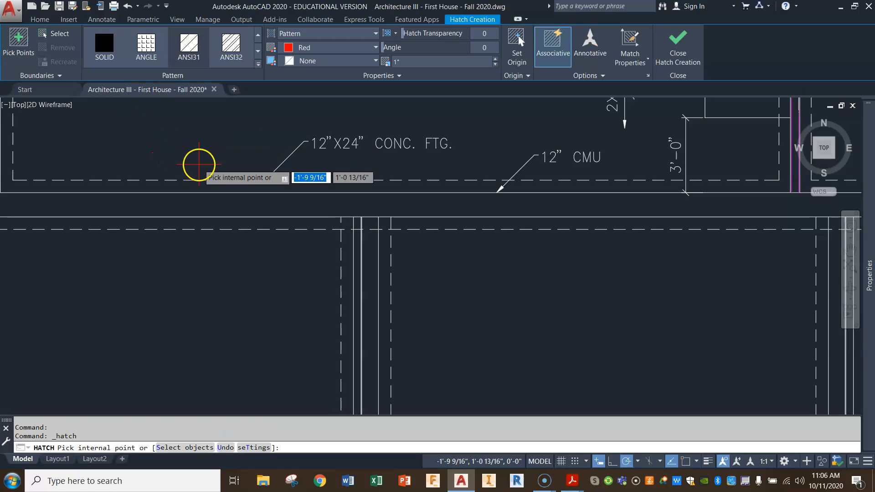
mouse_move(384, 122)
middle_mouse_down()
mouse_move(409, 219)
mouse_move(518, 329)
middle_mouse_up()
mouse_move(425, 175)
middle_mouse_down()
mouse_move(474, 288)
mouse_move(503, 317)
middle_mouse_up()
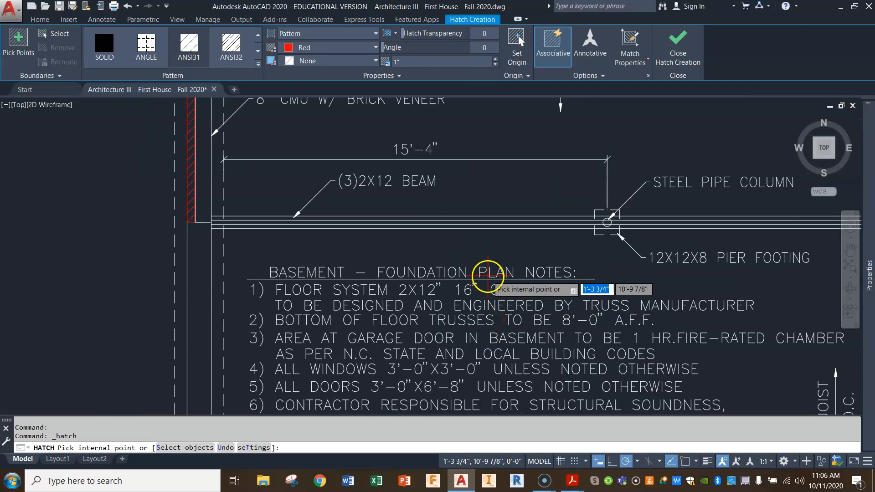
key("Escape")
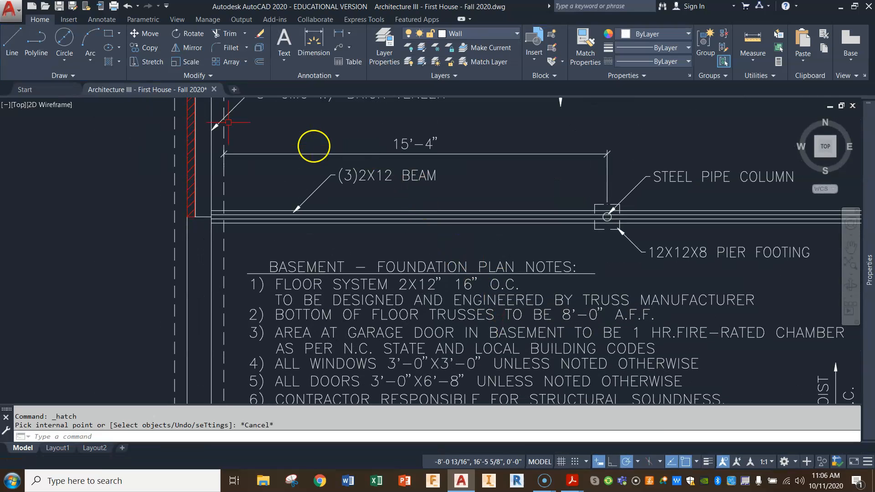
left_click(193, 124)
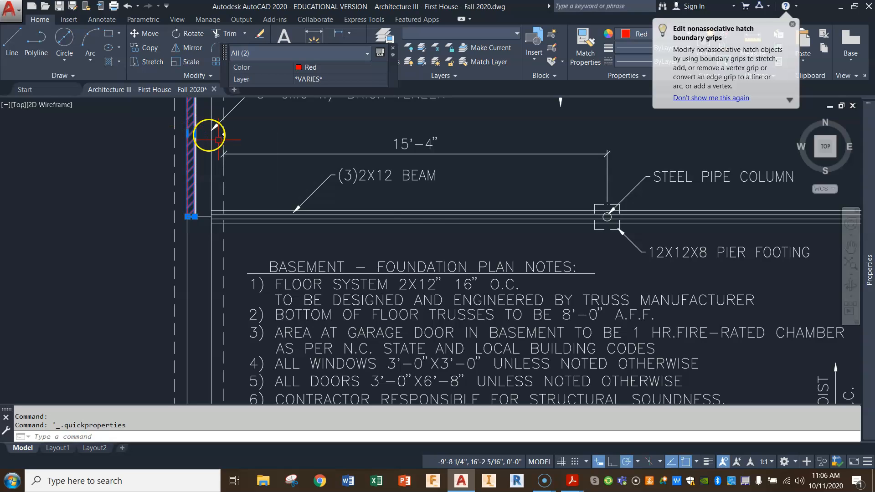
mouse_move(864, 257)
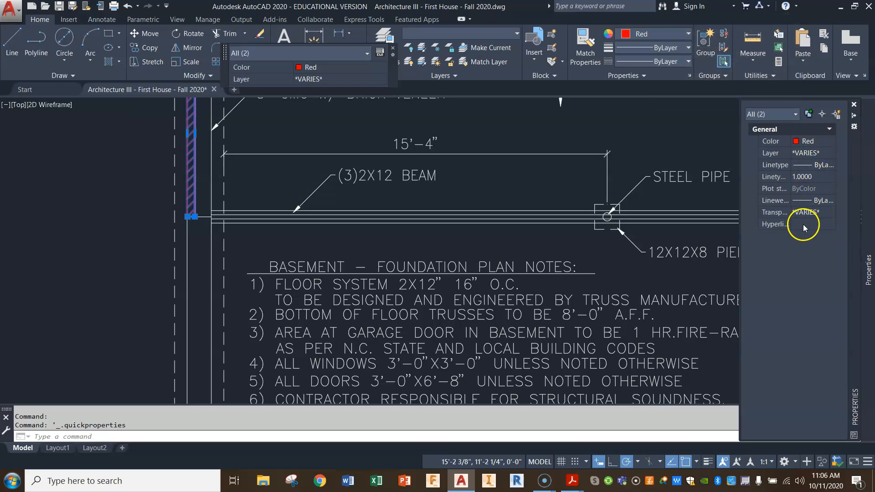
key("Escape")
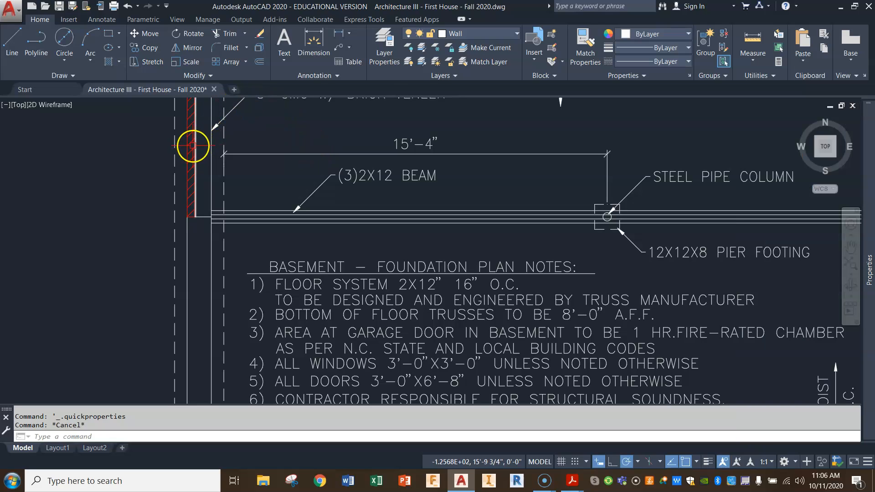
left_click(192, 137)
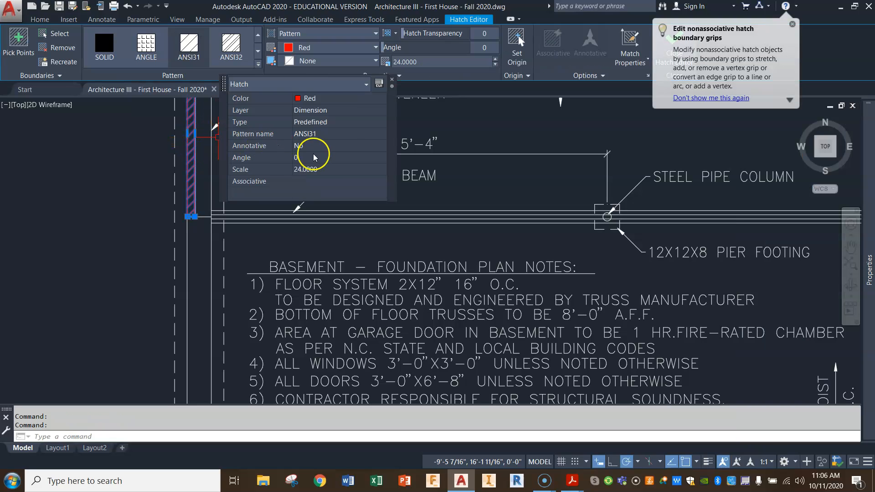
key("Escape")
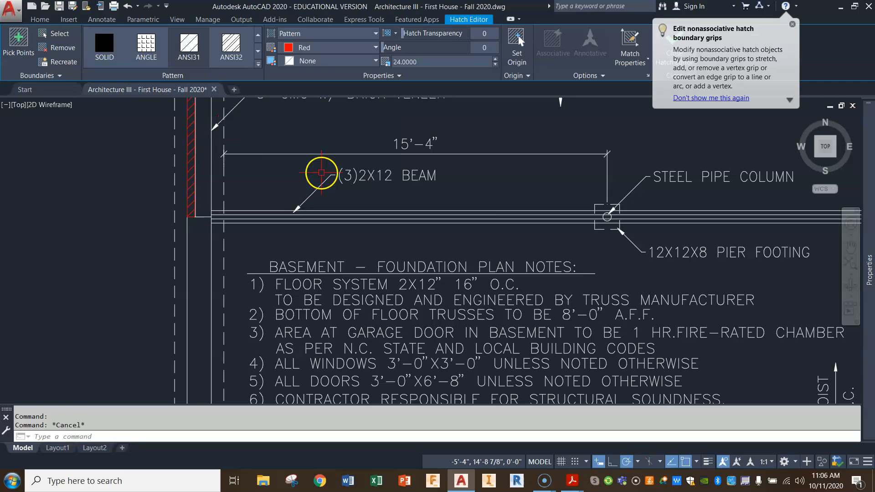
Hatch the brick veneer strip of the porch's west wall with the ANSI31 pattern at scale 24.
scroll(332, 196, "down", 4)
middle_click_drag(565, 319, 482, 235)
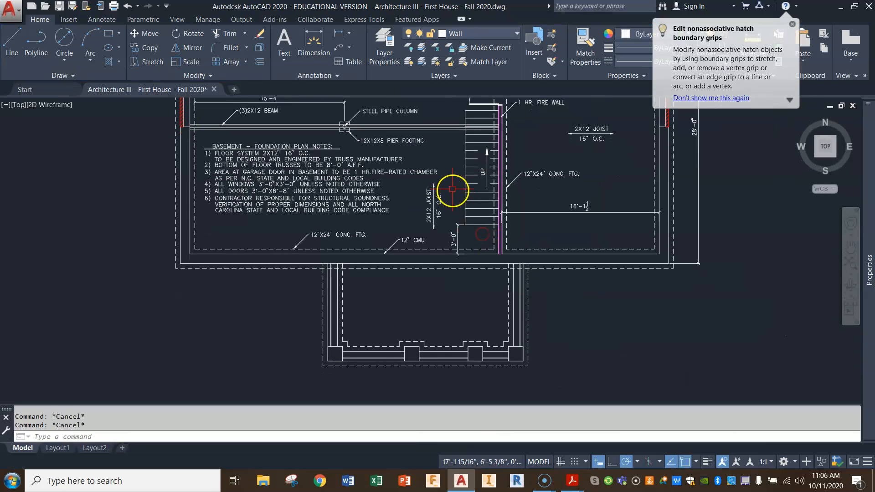
left_click(109, 63)
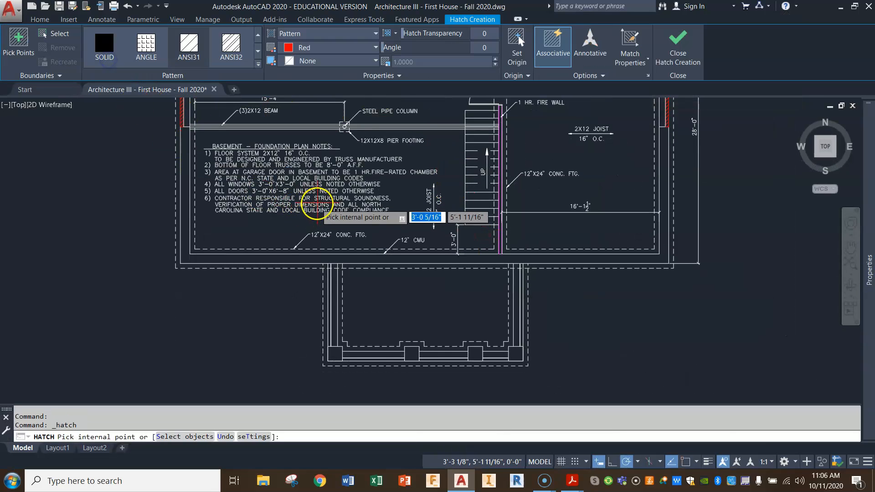
left_click(195, 53)
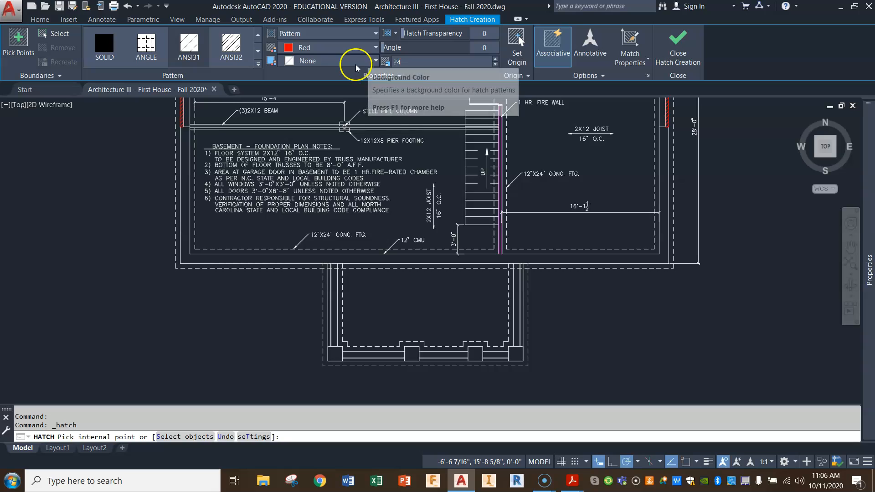
scroll(336, 286, "up", 4)
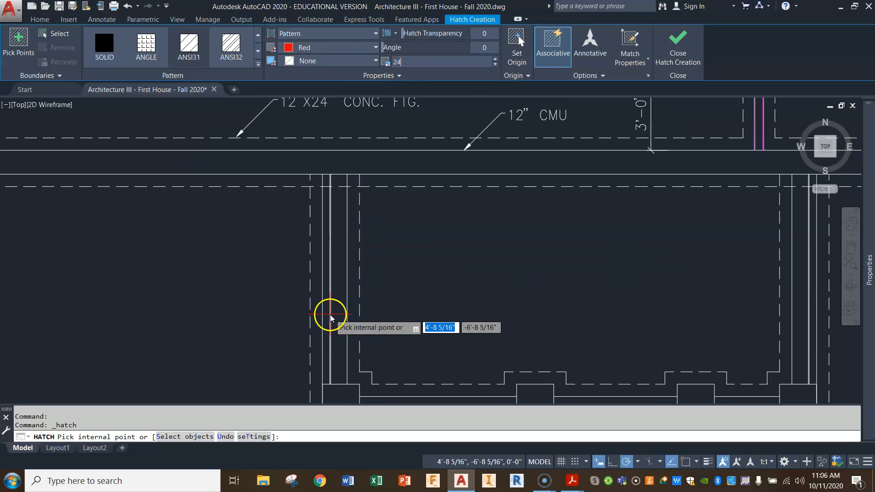
left_click(327, 297)
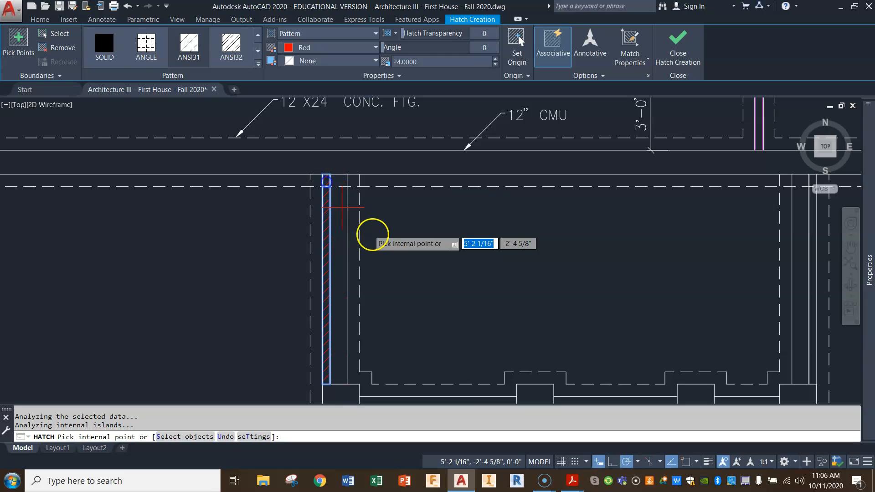
Add the same hatch to the three south veneer segments and the full east veneer strip of the porch, and finish the hatch.
left_click(440, 307)
middle_click_drag(439, 307, 406, 238)
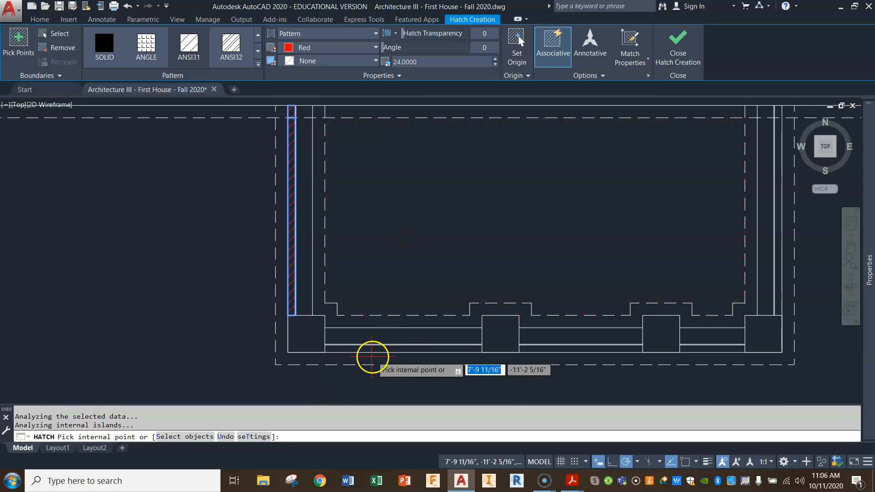
left_click(371, 349)
left_click(565, 348)
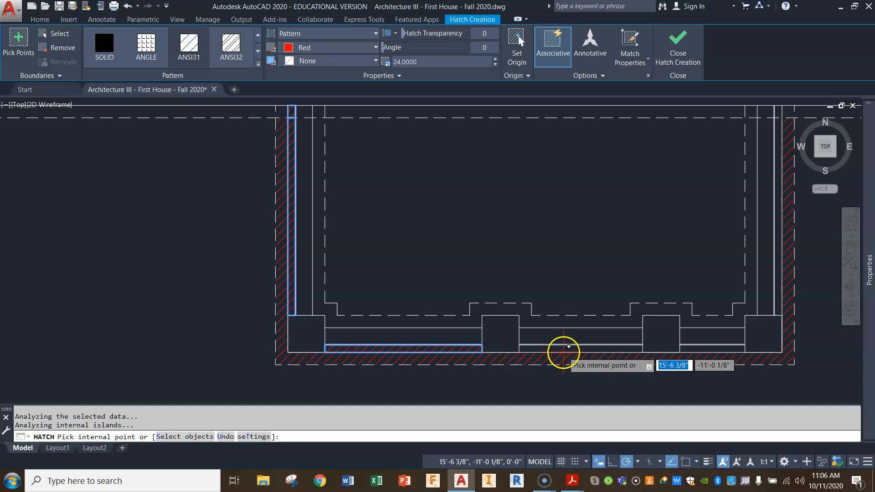
left_click(715, 347)
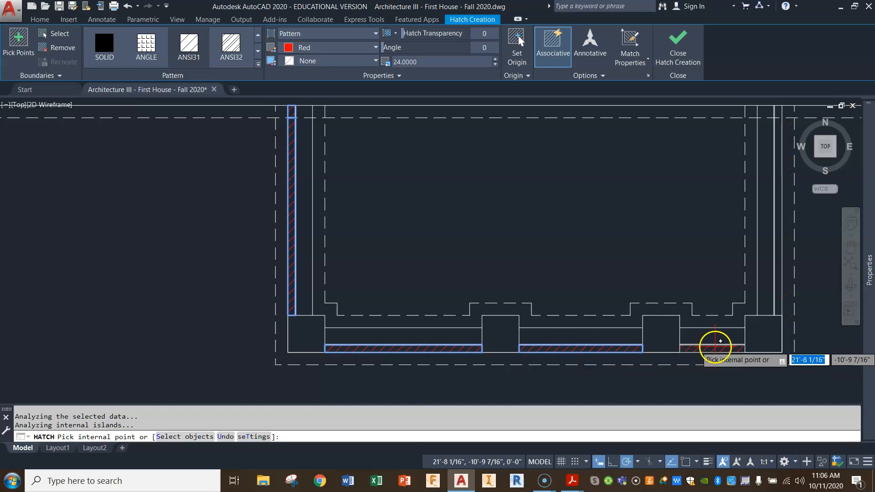
left_click(781, 284)
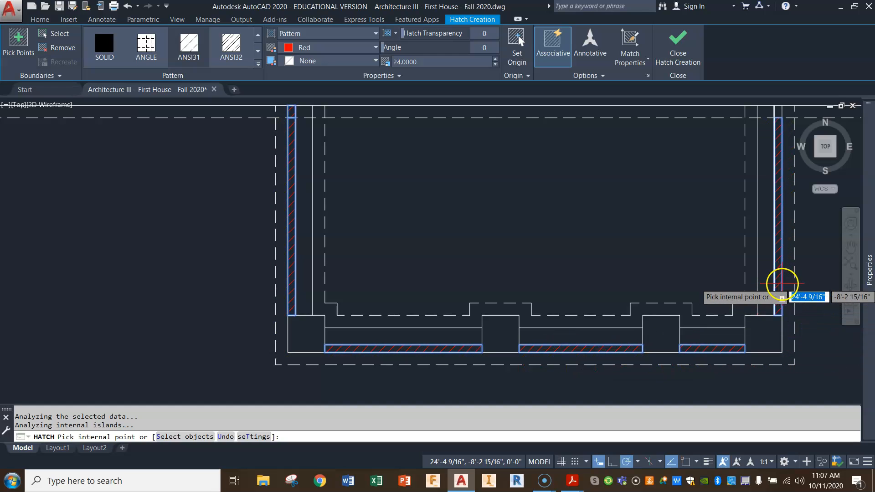
left_click(778, 112)
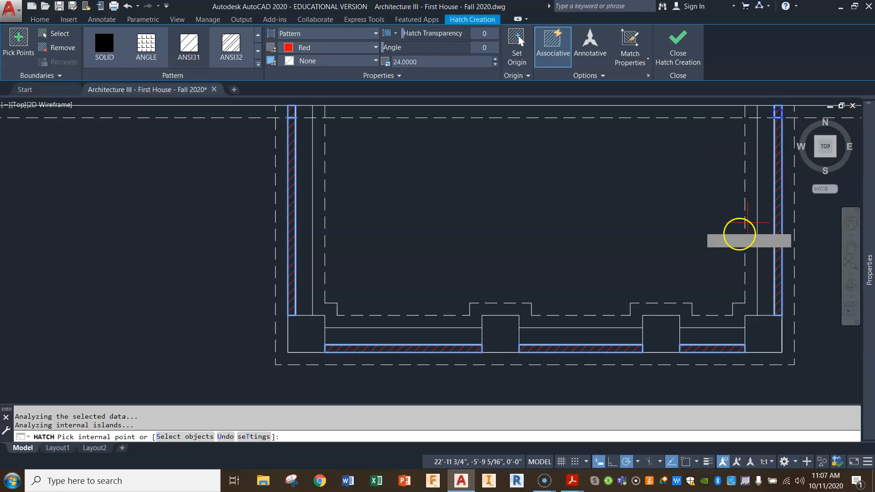
key("Return")
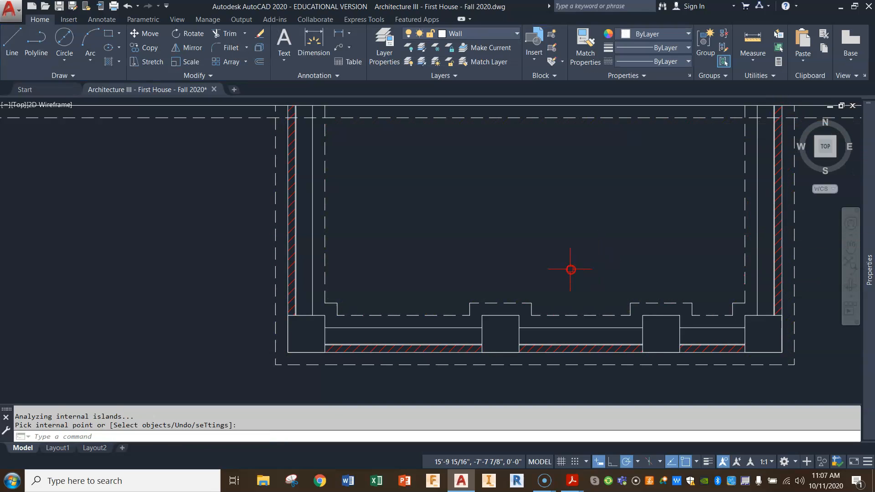
scroll(505, 248, "down", 2)
middle_click_drag(533, 308, 527, 334)
scroll(445, 349, "down", 2)
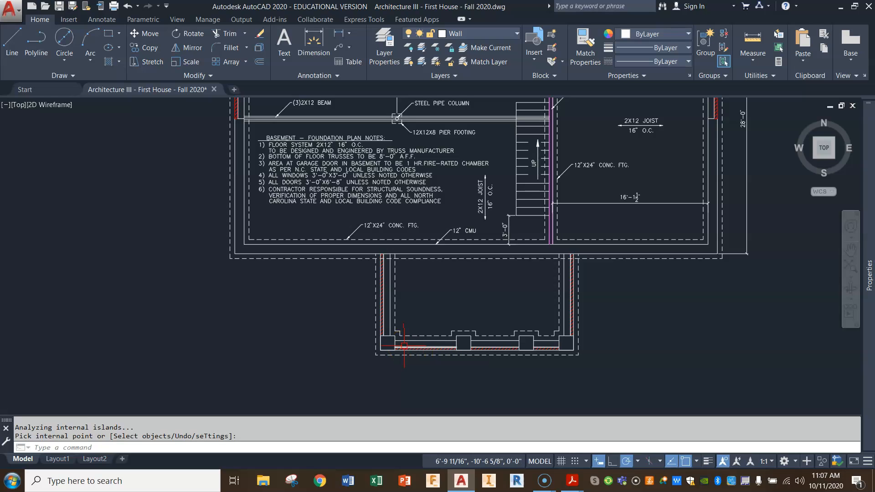
left_click(442, 357)
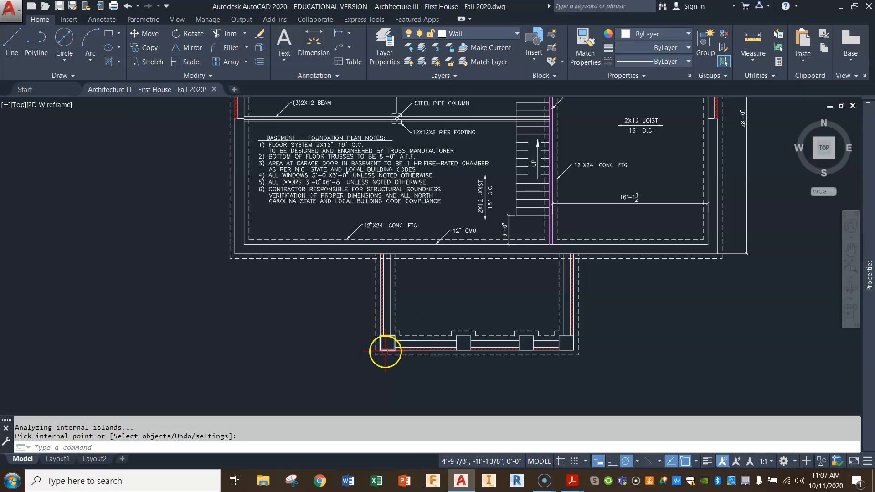
scroll(387, 344, "up", 2)
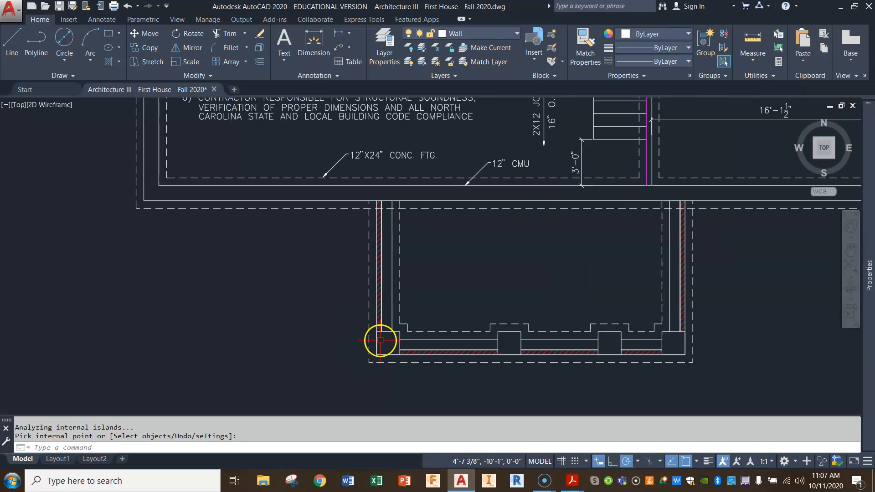
scroll(377, 342, "down", 2)
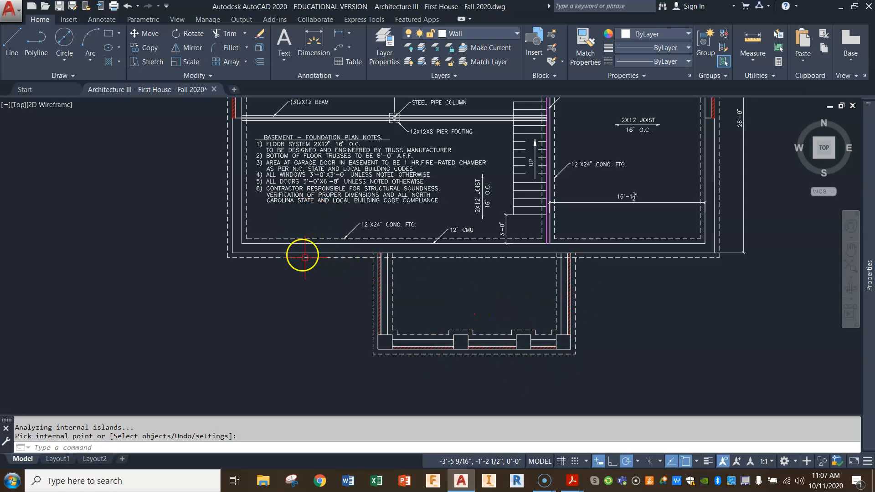
Copy the house's 8" CMU W/ BRICK VENEER note with its leader so the arrow points at the porch's east wall.
middle_click_drag(346, 257, 347, 323)
left_click(151, 47)
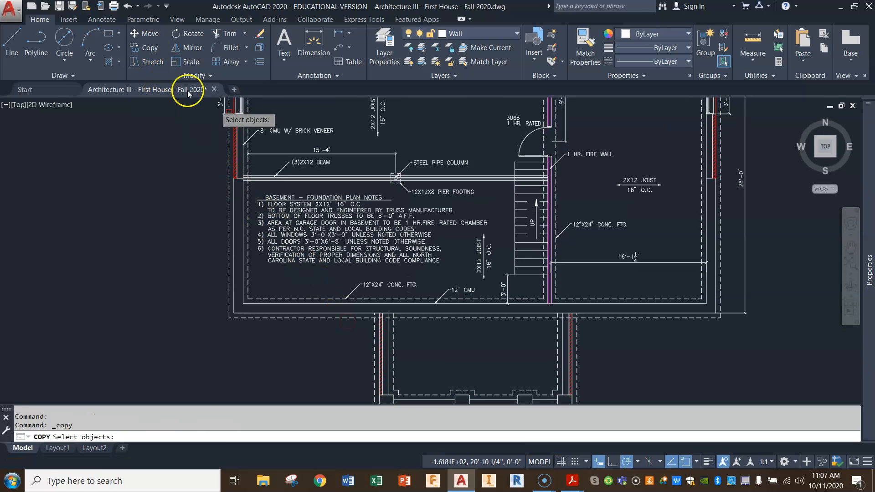
left_click(273, 132)
key("Return")
left_click(263, 131)
mouse_move(615, 328)
middle_mouse_down()
mouse_move(562, 303)
mouse_move(568, 254)
middle_mouse_up()
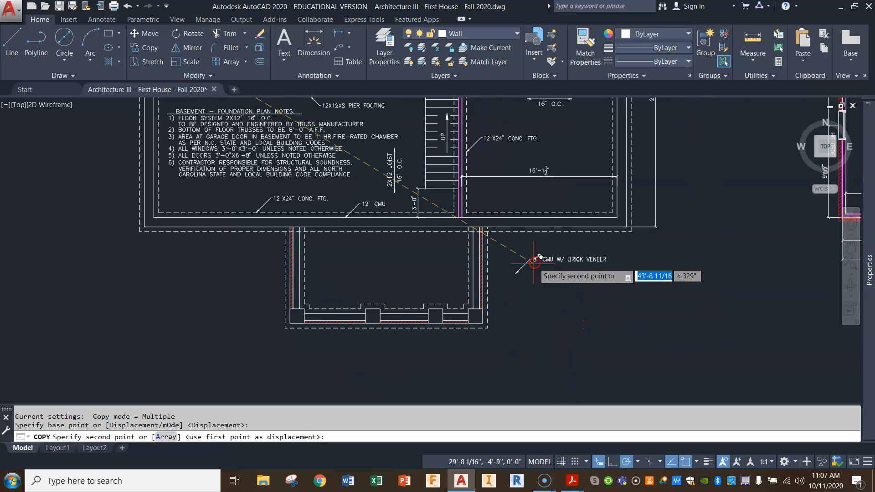
left_click(506, 279)
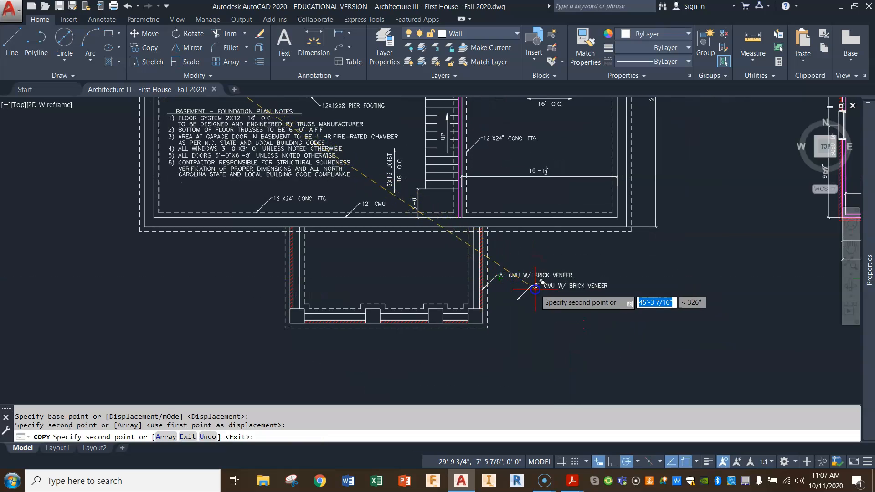
key("Return")
Copy the porch's 8" CMU W/ BRICK VENEER callout downward so its arrow points into the southeast corner post.
scroll(547, 283, "up", 2)
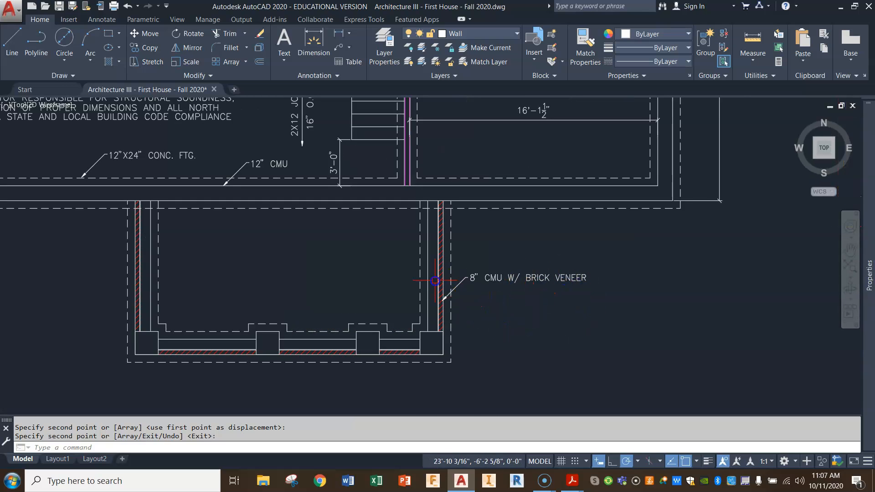
middle_click_drag(435, 280, 505, 269)
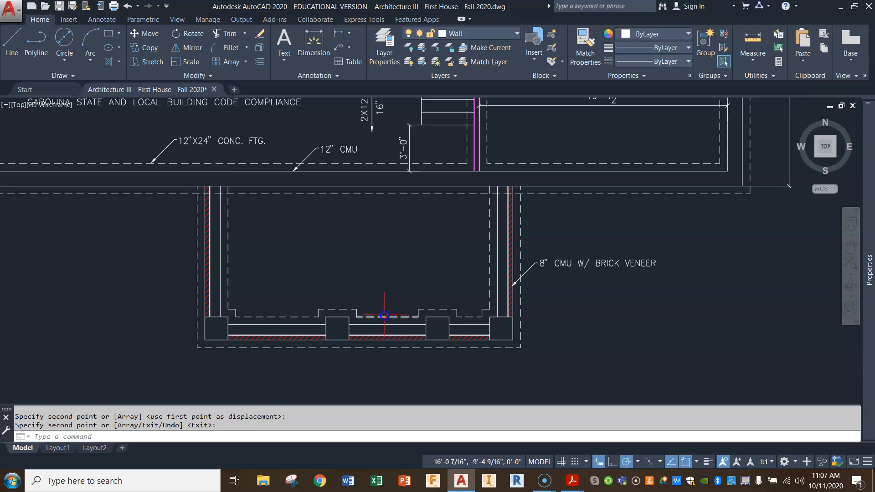
left_click(145, 54)
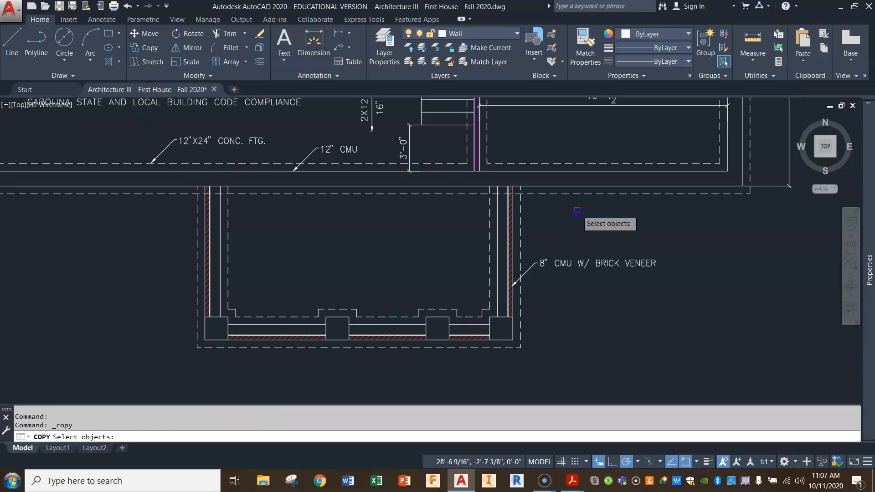
left_click(582, 263)
key("Return")
left_click(538, 268)
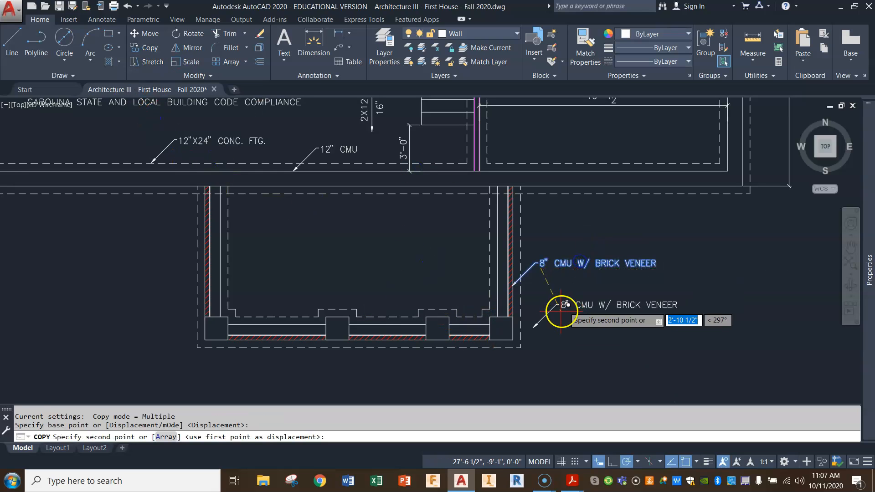
left_click(533, 315)
key("Return")
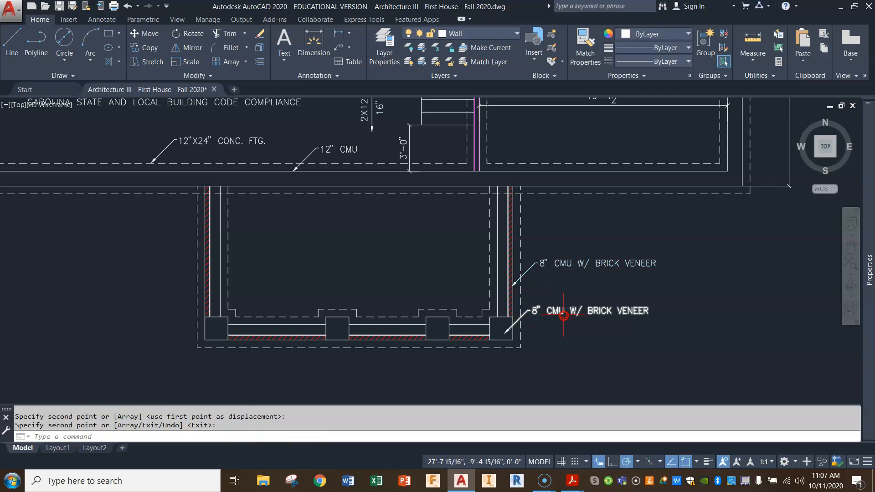
double_click(555, 310)
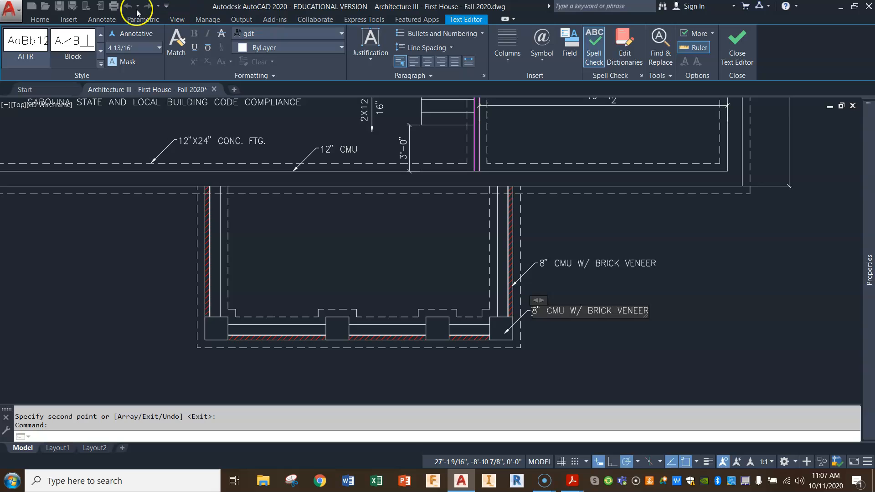
left_click(37, 20)
key("Escape")
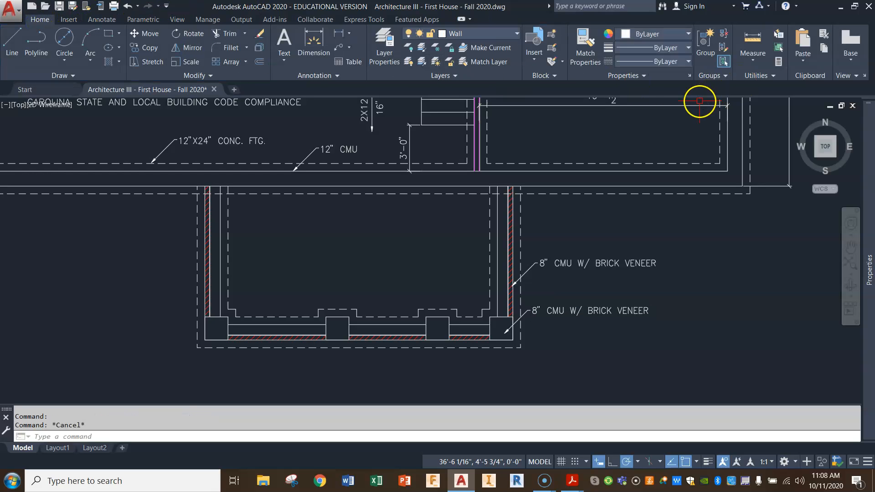
Measure the width of the porch's southeast corner post.
left_click(751, 39)
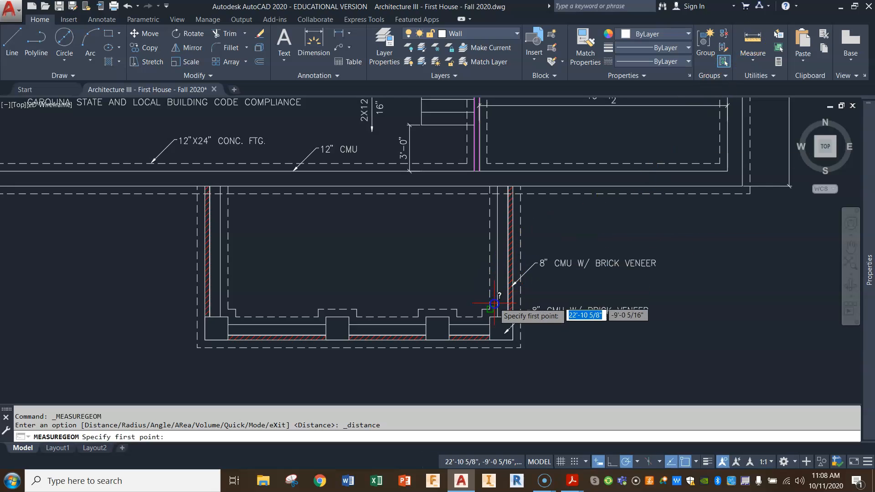
left_click(502, 329)
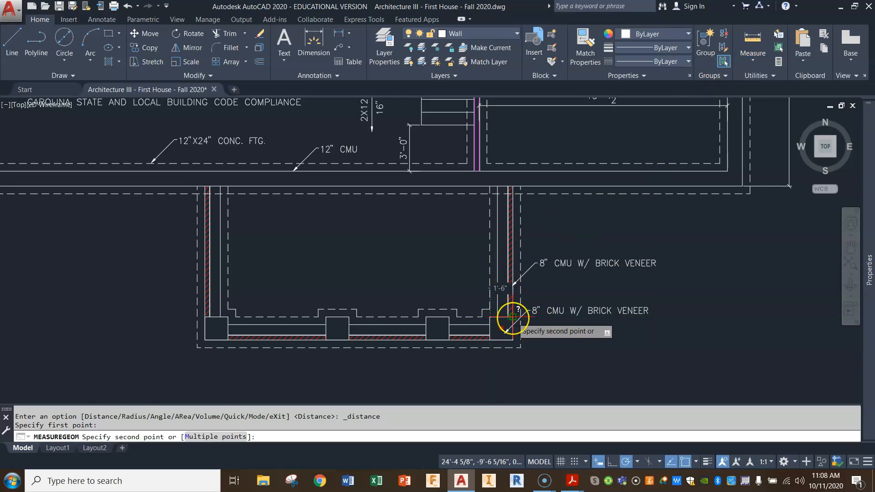
key("Escape")
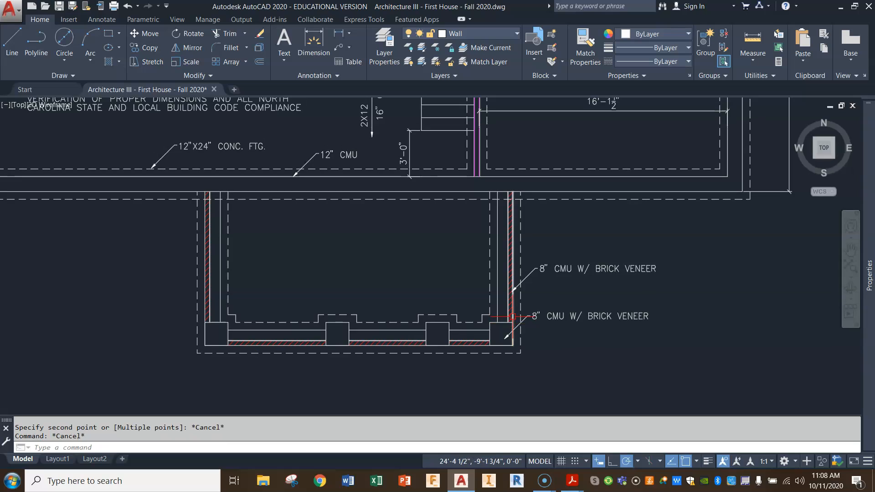
Change the text of the southeast corner post's callout to 18" BRICK PIERS and begin a second line.
double_click(549, 316)
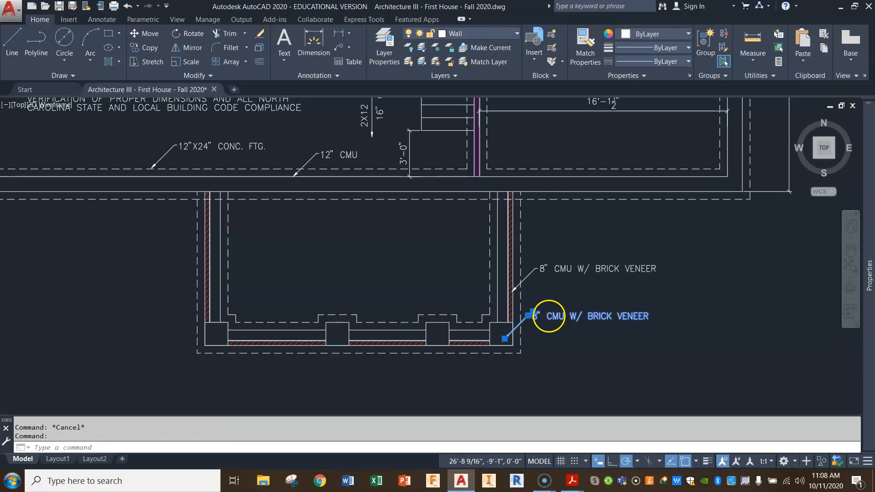
type("1")
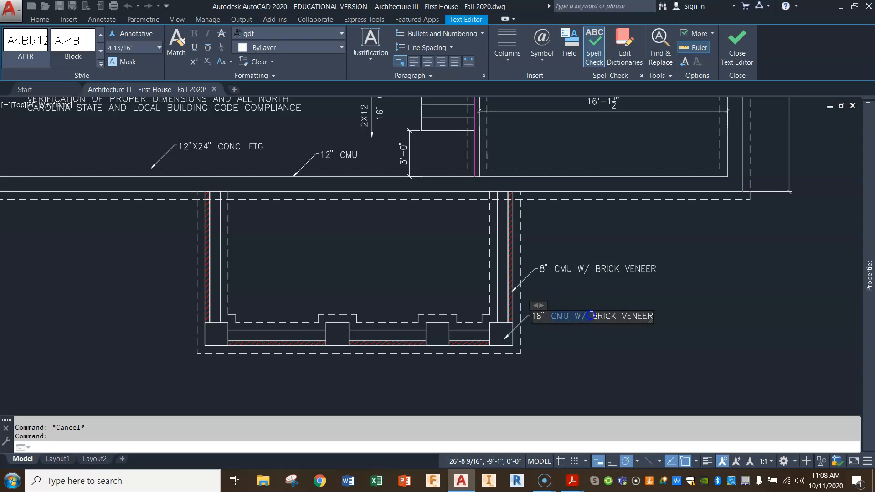
key("Delete")
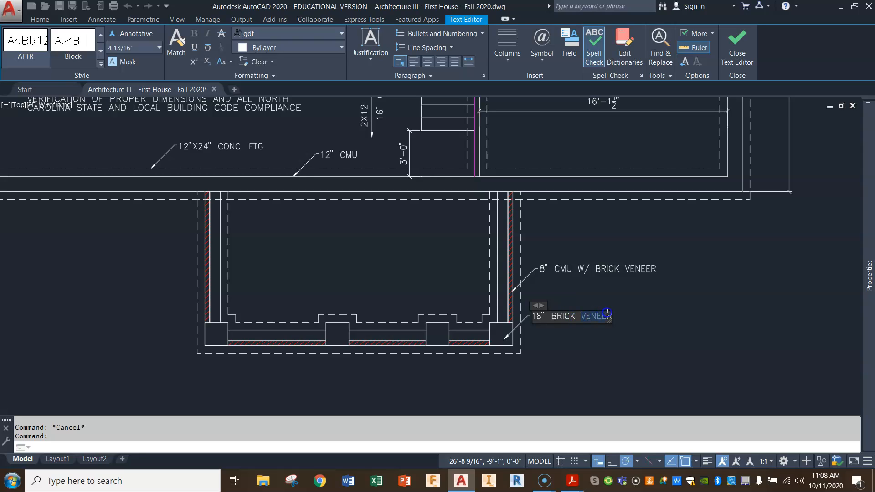
type("PIERS")
key("Return")
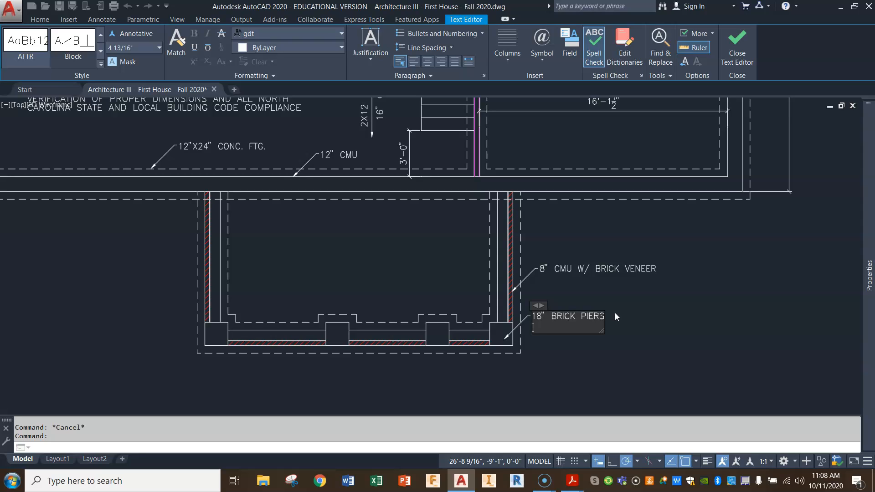
Add 36" A.F.F. as the second line of the corner post's callout and finish the text edit.
type("36\" A.F.F.")
left_click(676, 333)
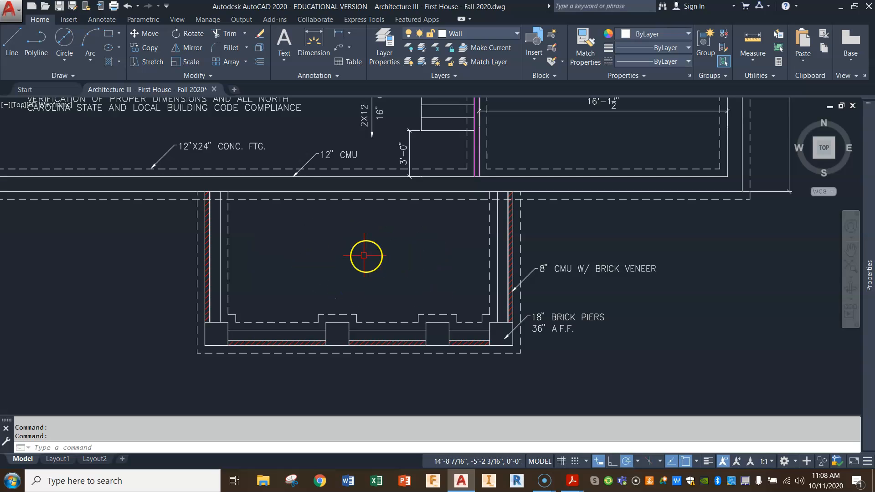
scroll(249, 203, "down", 2)
middle_click_drag(316, 217, 318, 261)
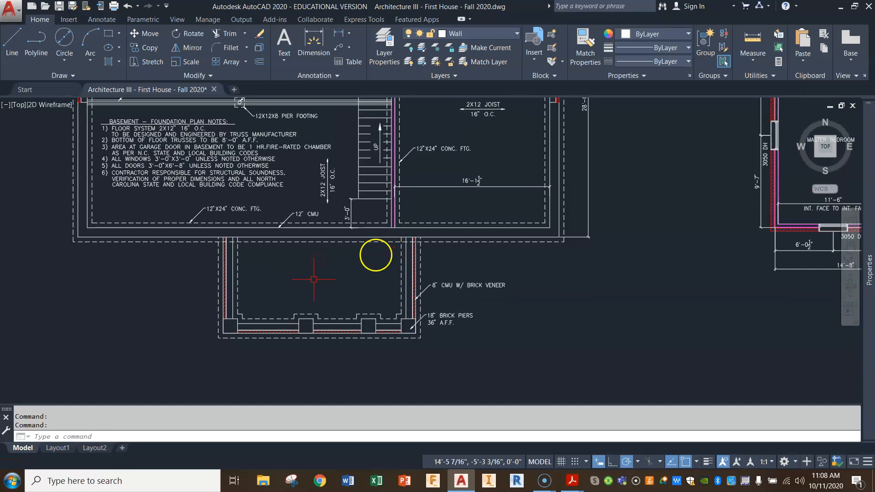
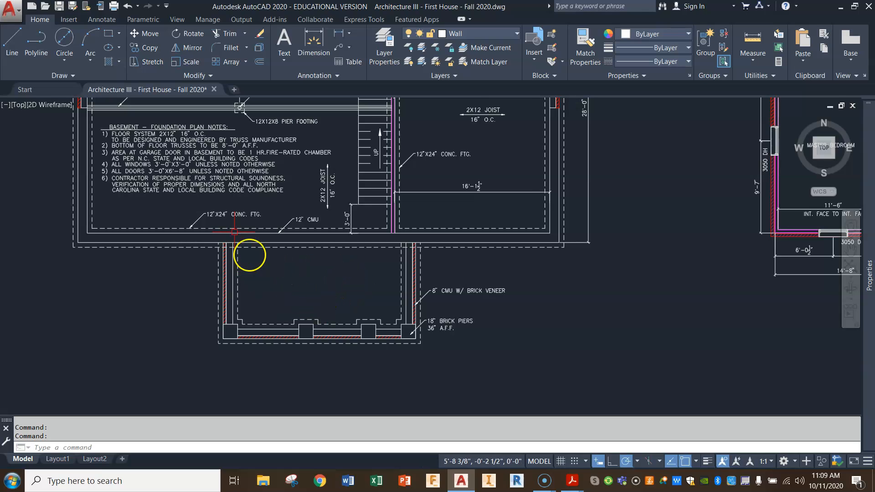
Copy the basement foundation notes heading and its first floor-system note into the porch area.
scroll(147, 147, "up", 2)
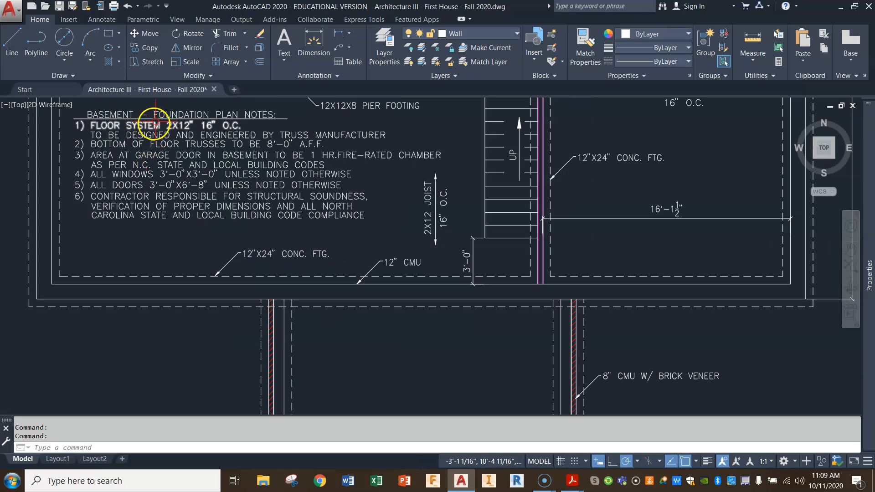
left_click(176, 103)
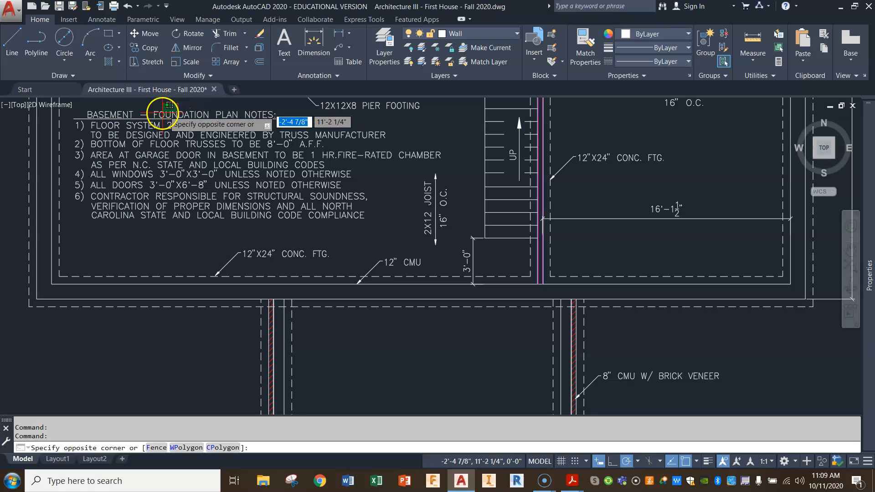
left_click(154, 124)
left_click(146, 47)
left_click(165, 114)
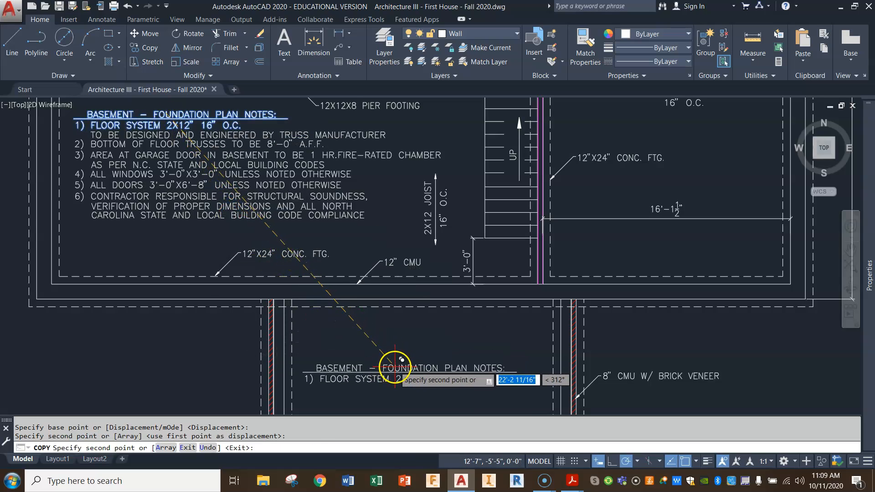
left_click(395, 366)
key("Return")
Change the copied notes heading inside the porch to PORCH NOTES:.
double_click(395, 368)
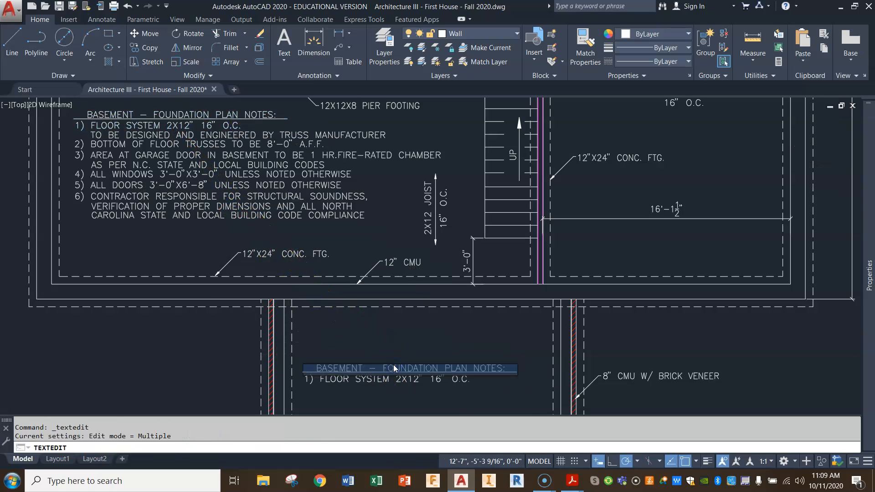
left_click(319, 369)
key("Return")
left_click(321, 368)
left_click(322, 367)
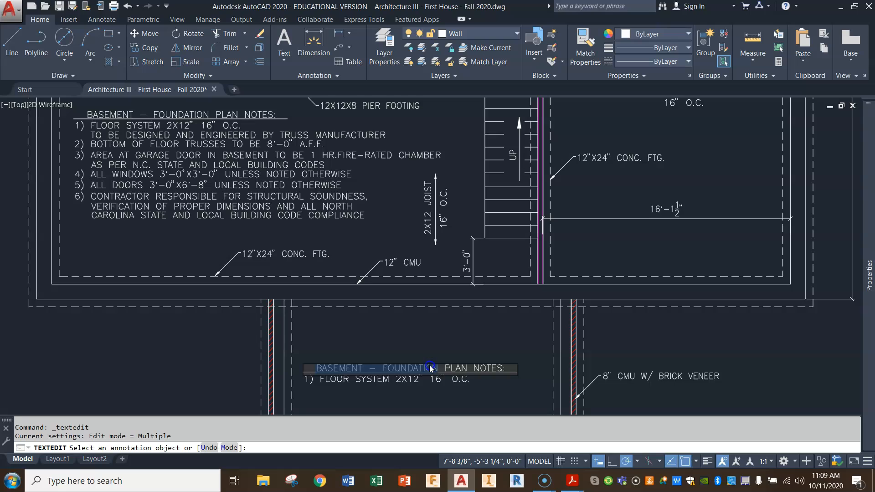
type("PORCH")
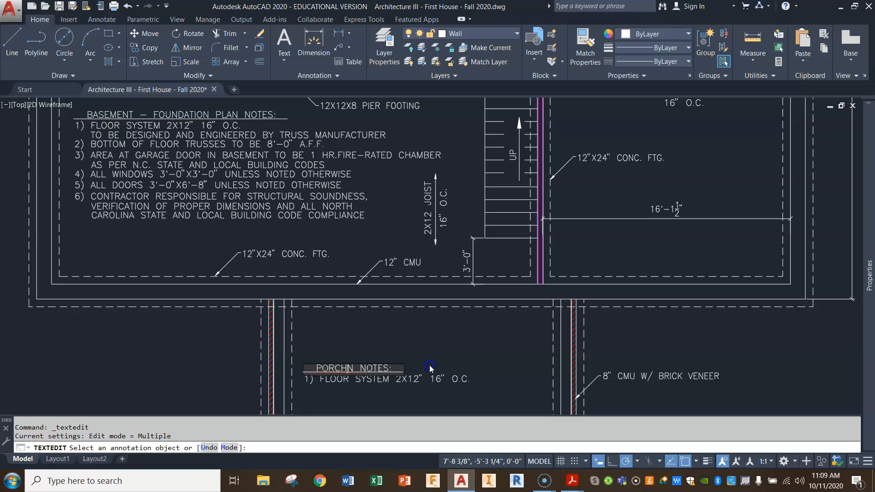
Change the first porch note to FLOOR SYSTEM 2X8" PT 16" O.C. and finish the text edit.
left_click(377, 381)
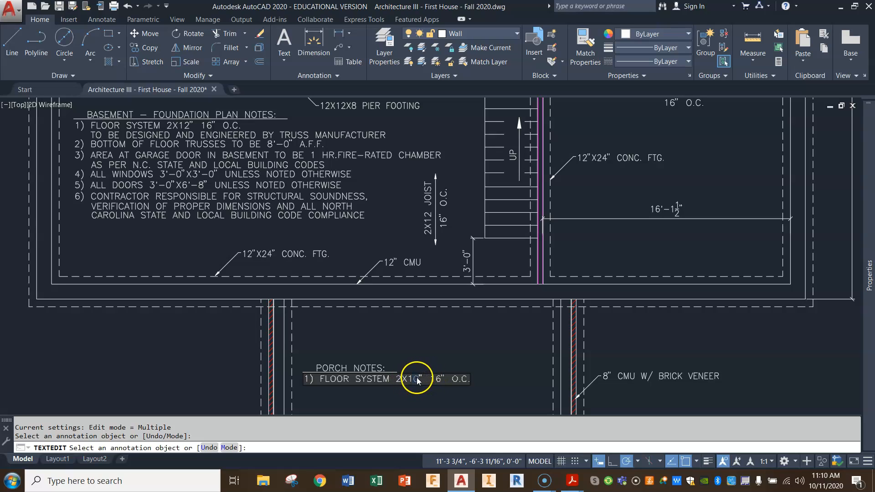
key("BackSpace")
key("BackSpace")
type("8")
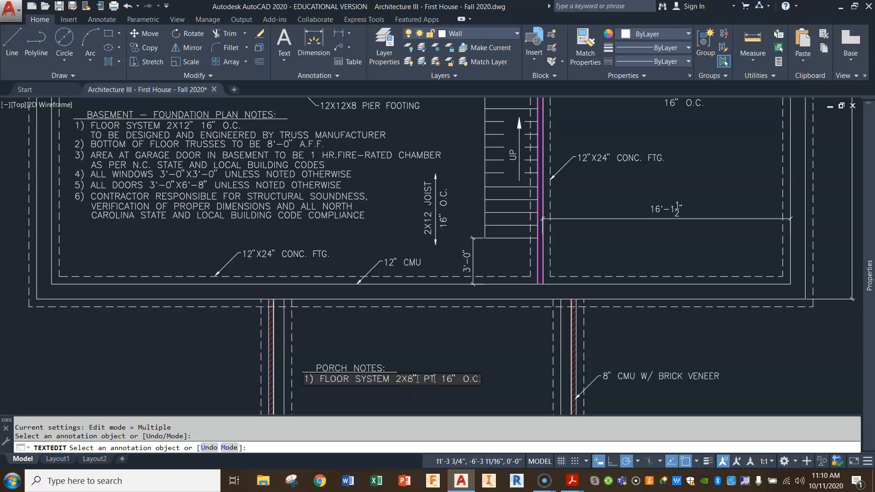
left_click(487, 391)
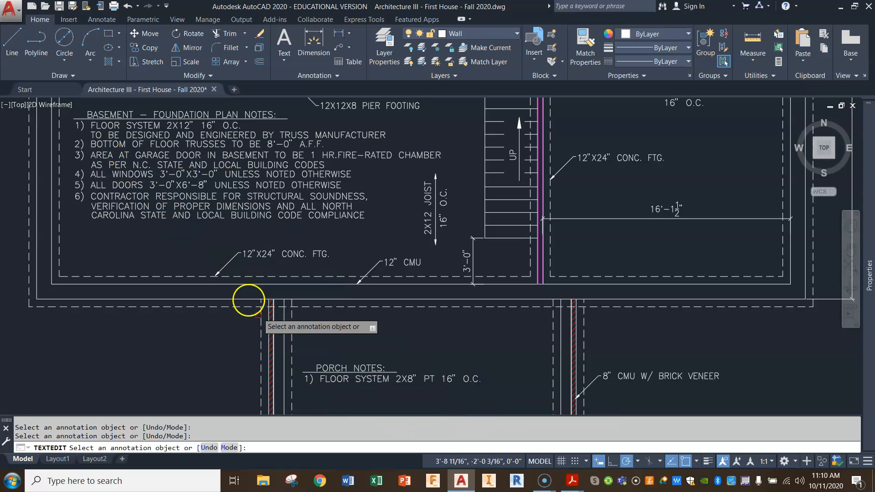
Copy note 2 of the basement foundation notes to just below the first porch note.
left_click(145, 48)
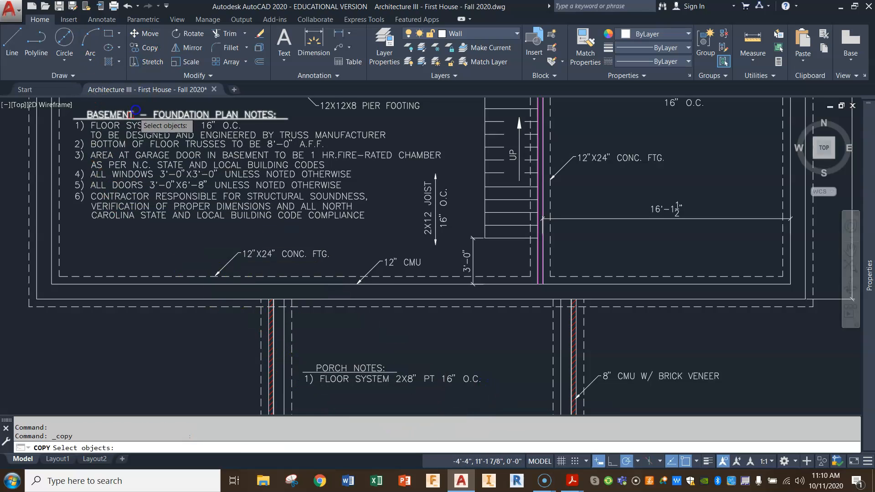
left_click(92, 142)
key("Return")
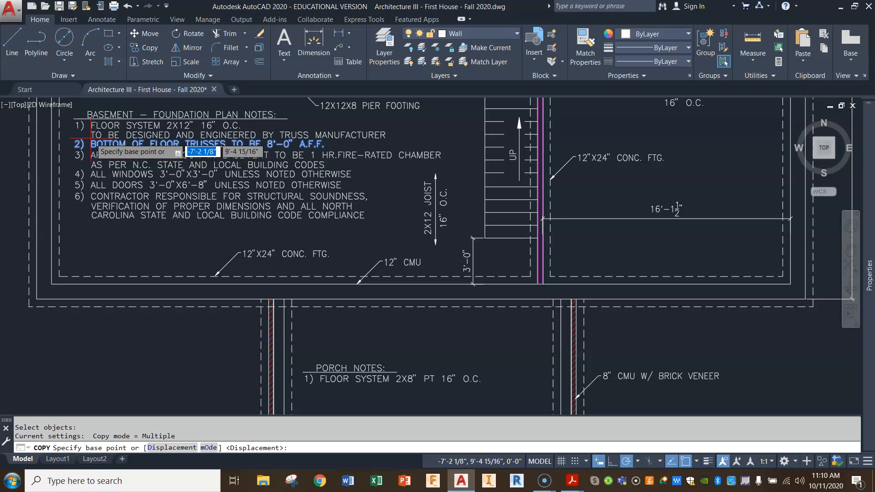
left_click(91, 139)
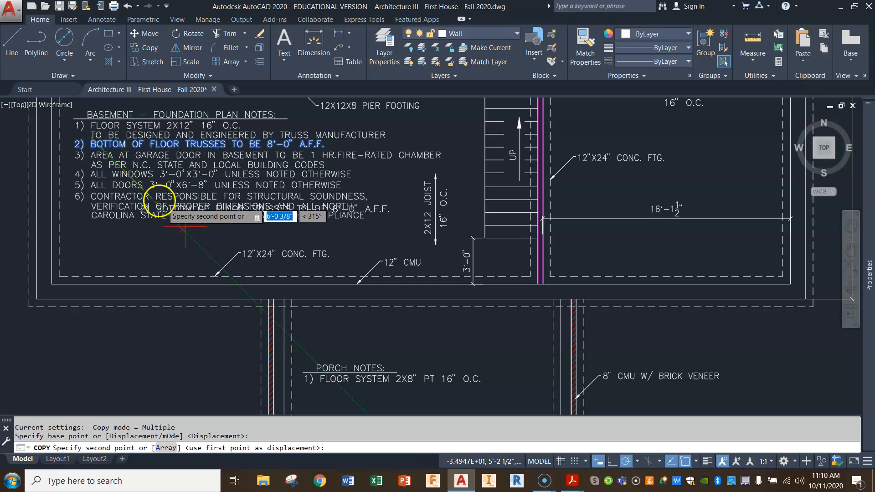
left_click(321, 389)
key("Escape")
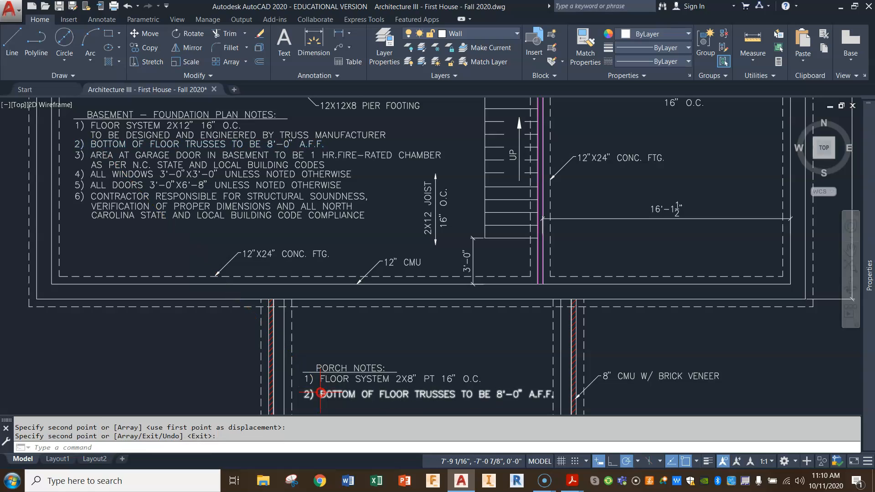
Replace the wording of the second porch note with 8" PT DECK BOARDS.
double_click(323, 395)
left_click(322, 394)
left_click_drag(323, 395, 553, 395)
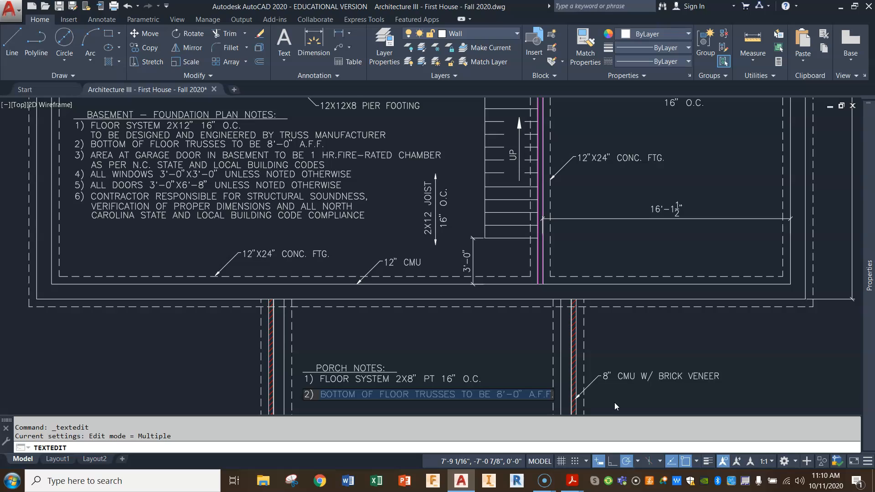
type("8” PT DECK BOARDS")
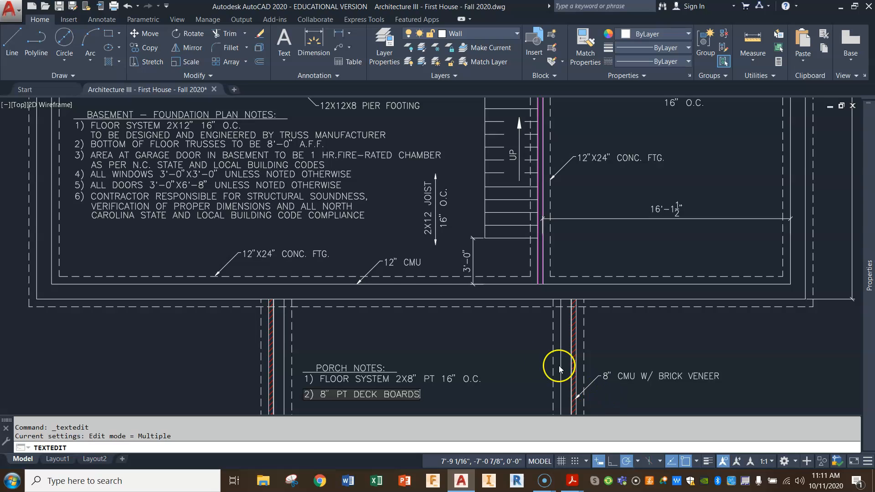
scroll(488, 356, "down", 3)
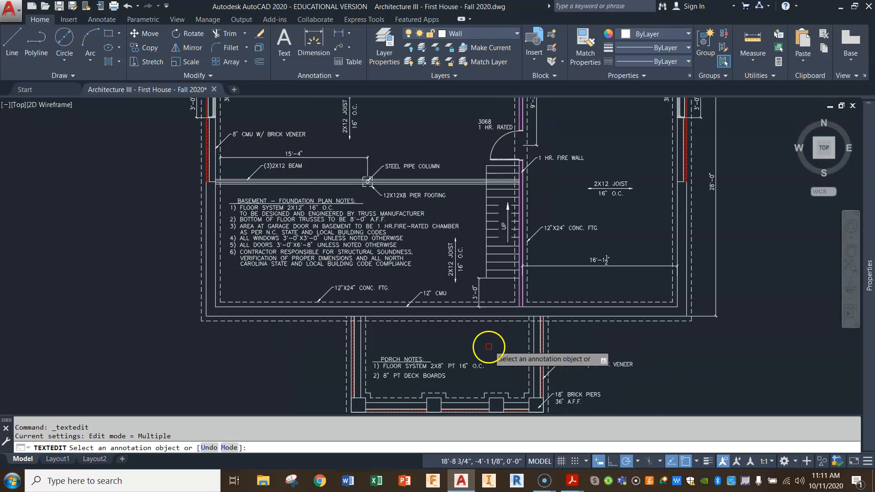
Move the second porch note slightly upward to tighten its spacing beneath the first note.
scroll(454, 382, "up", 2)
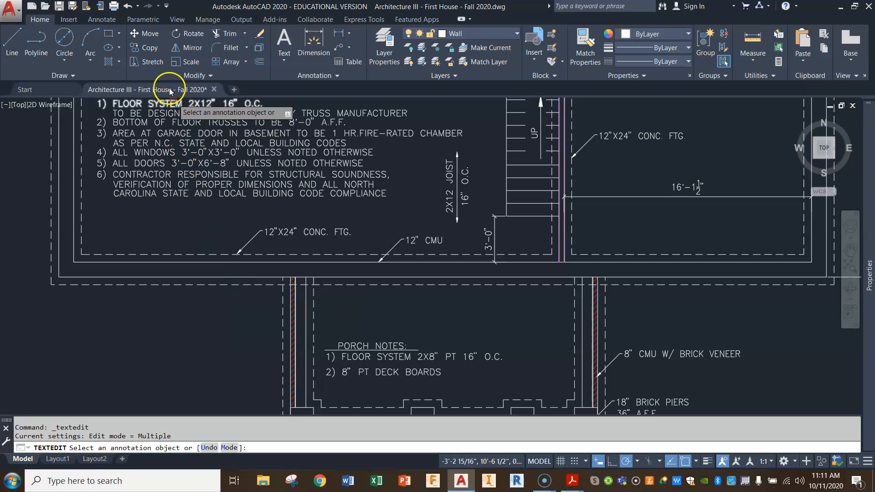
left_click(151, 39)
left_click(401, 373)
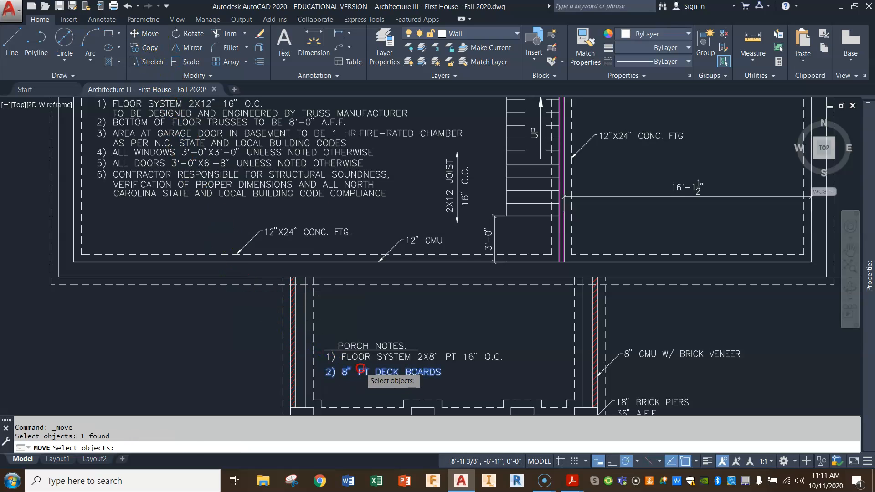
key("Return")
left_click(253, 390)
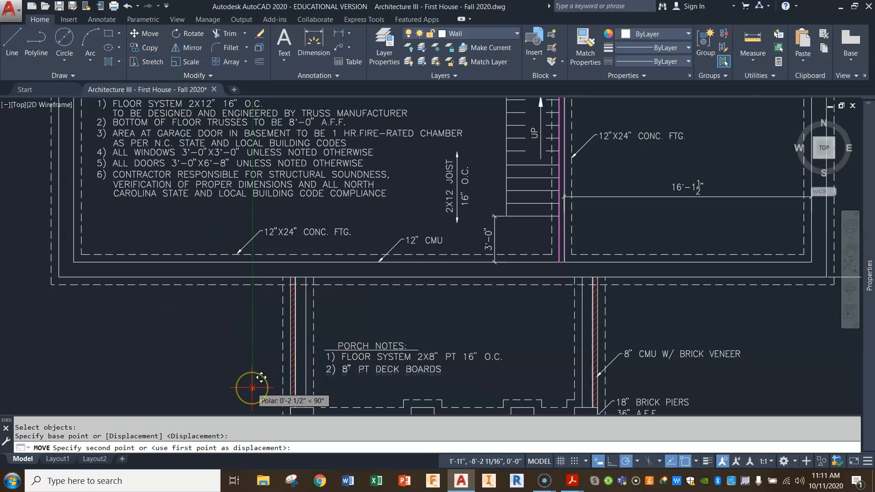
scroll(252, 388, "up", 4)
left_click(252, 388)
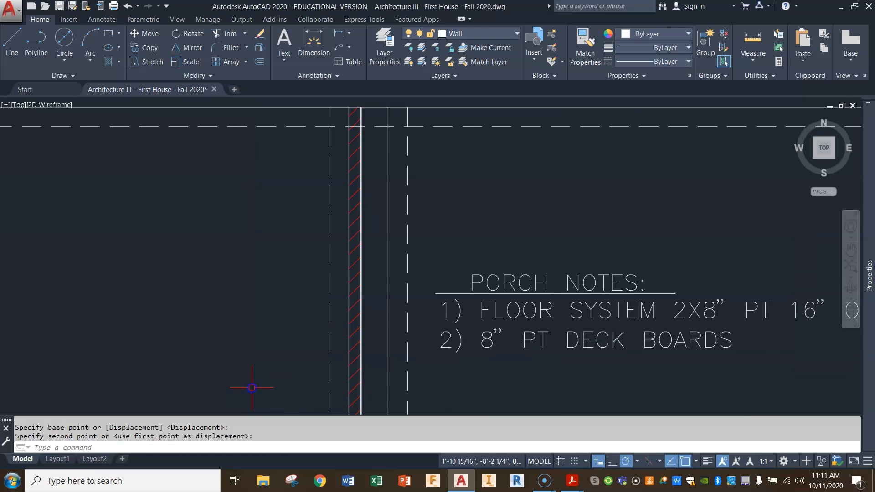
Make Dim the current layer and add a vertical linear dimension of the porch's depth outside its west wall.
scroll(458, 340, "down", 7)
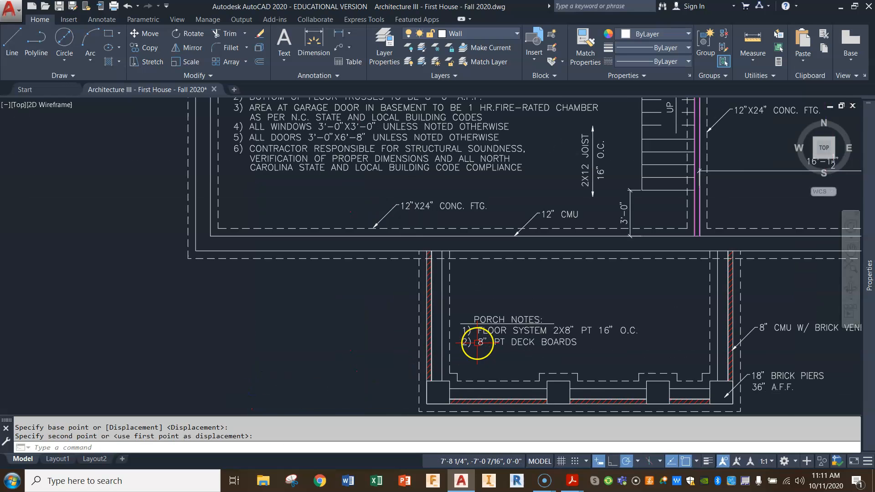
middle_click_drag(674, 352, 582, 352)
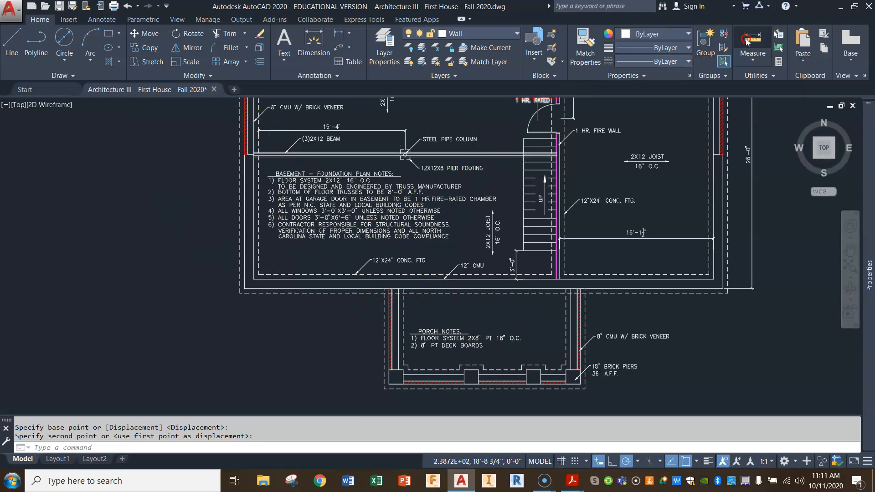
left_click(474, 32)
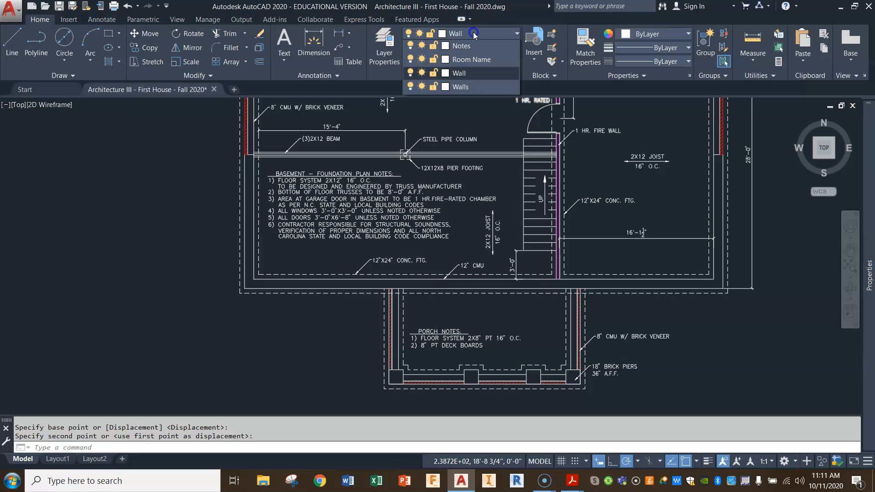
left_click(467, 91)
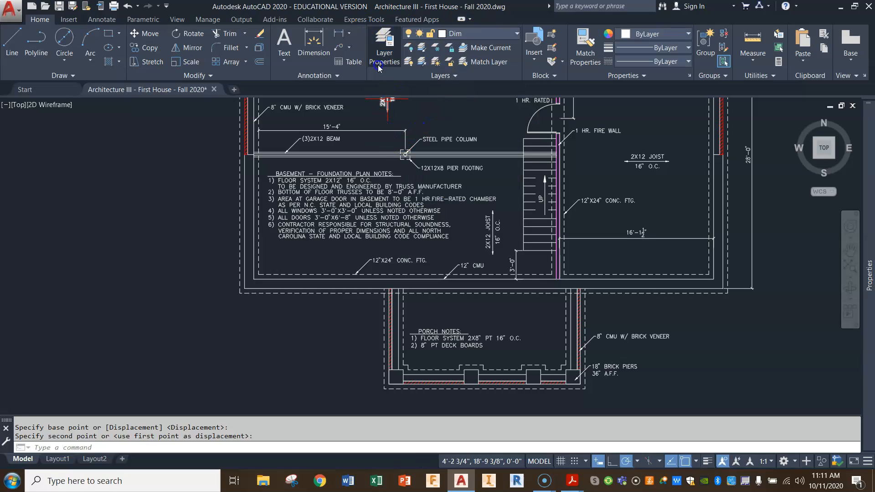
left_click(336, 34)
scroll(421, 308, "up", 4)
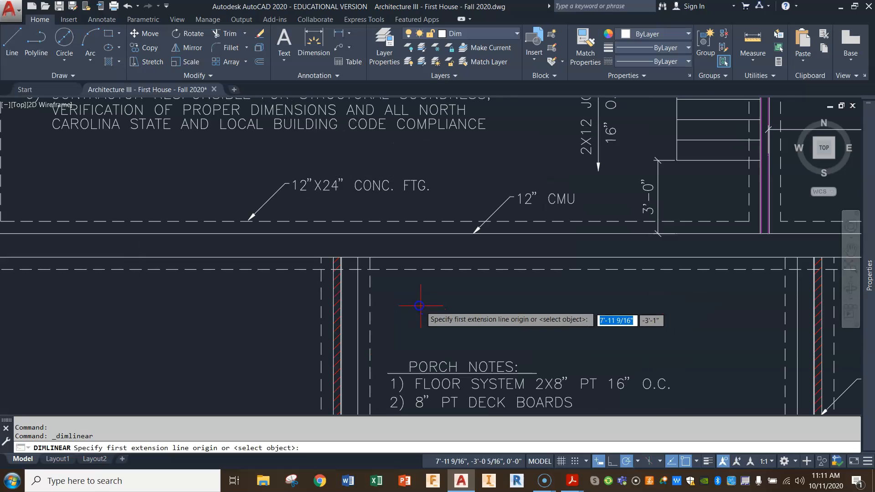
left_click(330, 259)
middle_click_drag(346, 313, 332, 201)
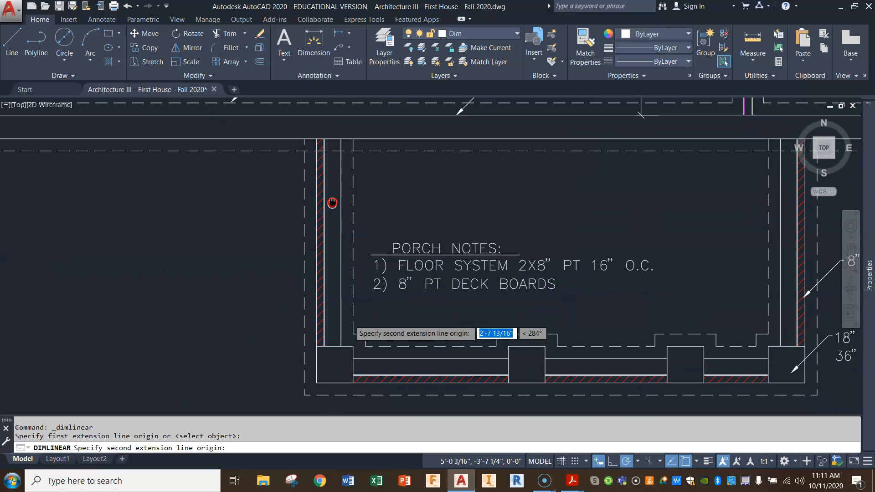
left_click(314, 383)
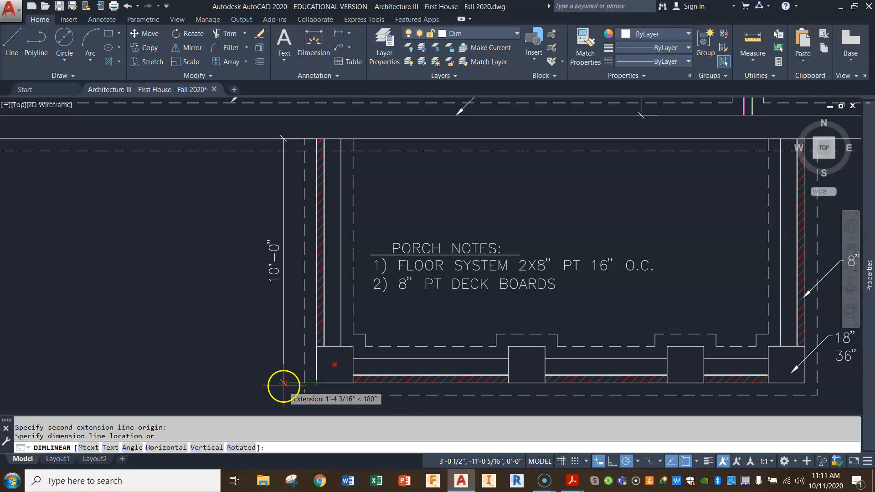
left_click(283, 385)
Add a horizontal linear dimension of the porch's full width below its south piers.
key("Return")
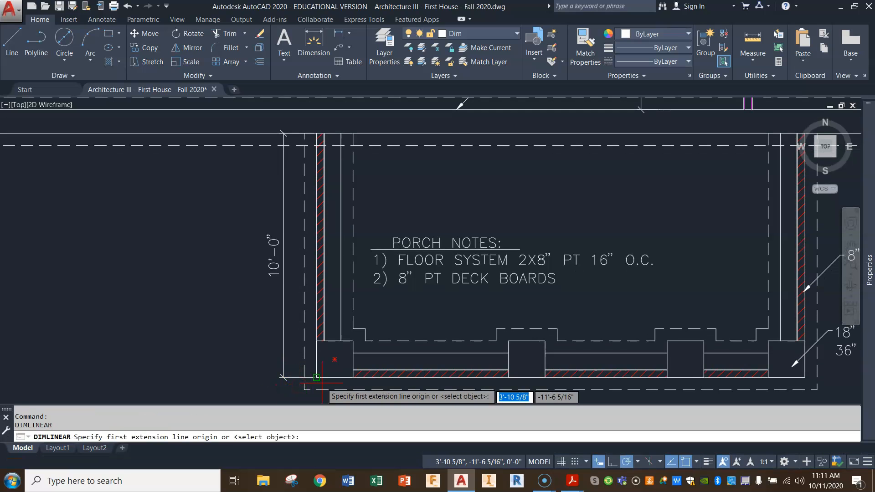
left_click(318, 380)
scroll(335, 391, "down", 2)
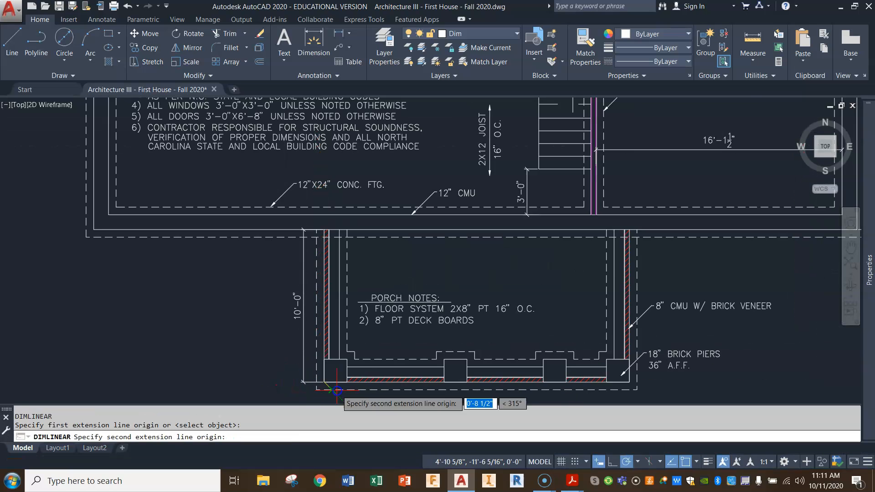
left_click(619, 382)
middle_click_drag(619, 409, 610, 333)
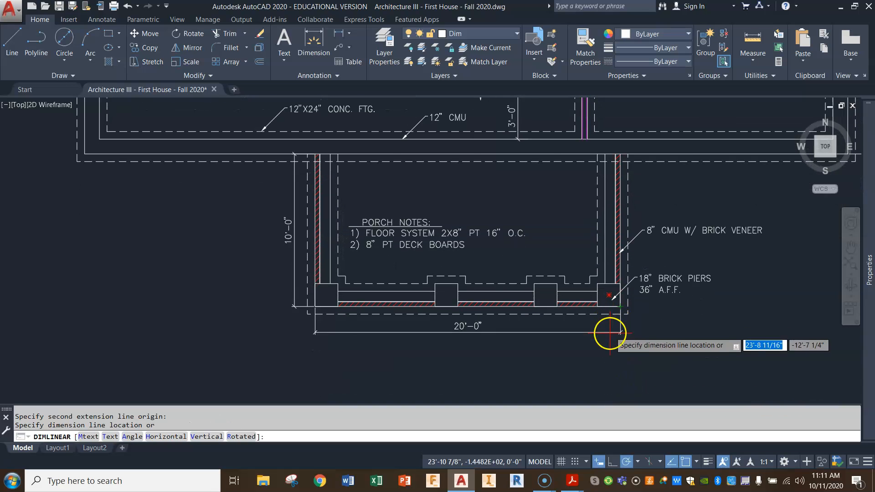
left_click(610, 333)
key("Return")
scroll(616, 366, "down", 2)
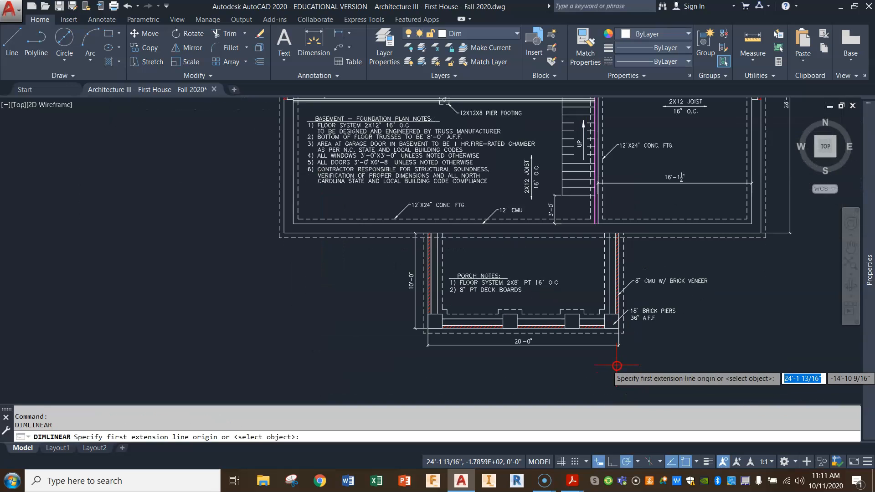
scroll(622, 319, "down", 4)
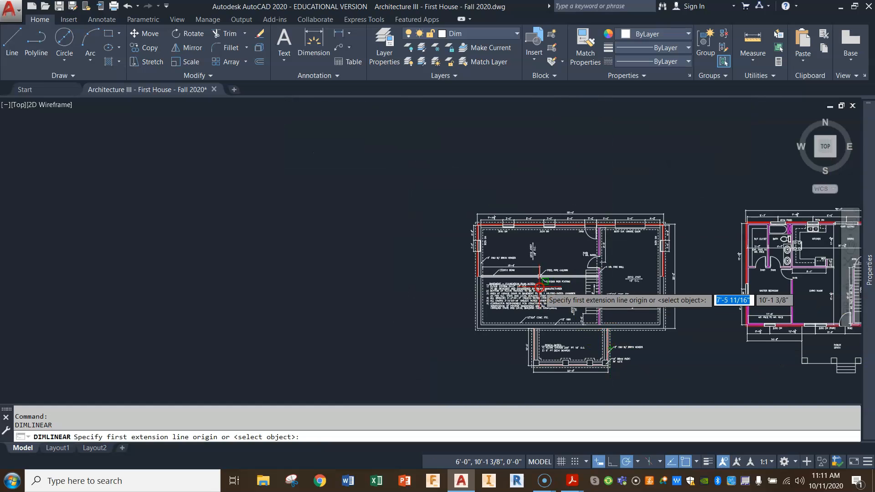
middle_click_drag(613, 227, 500, 236)
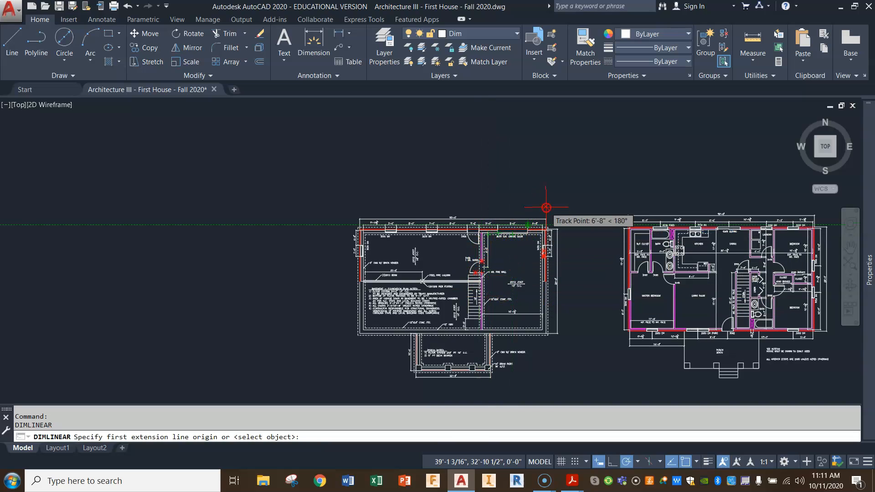
scroll(557, 205, "up", 2)
scroll(556, 205, "up", 2)
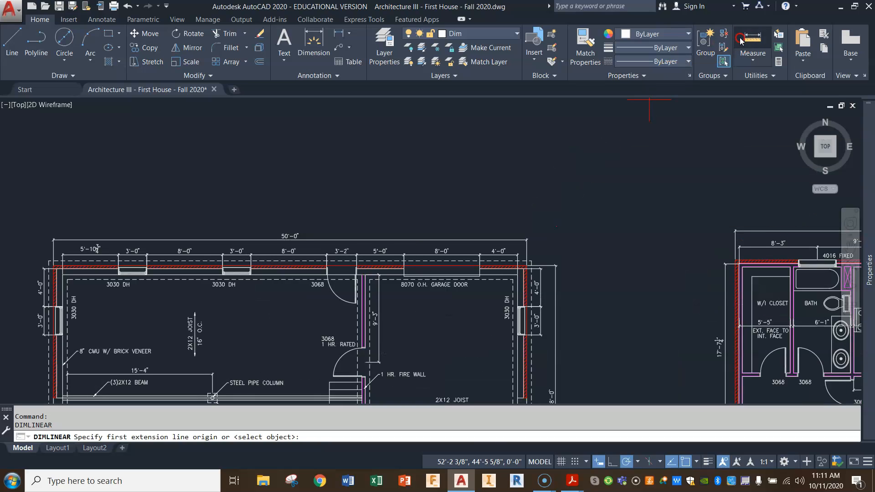
left_click(14, 37)
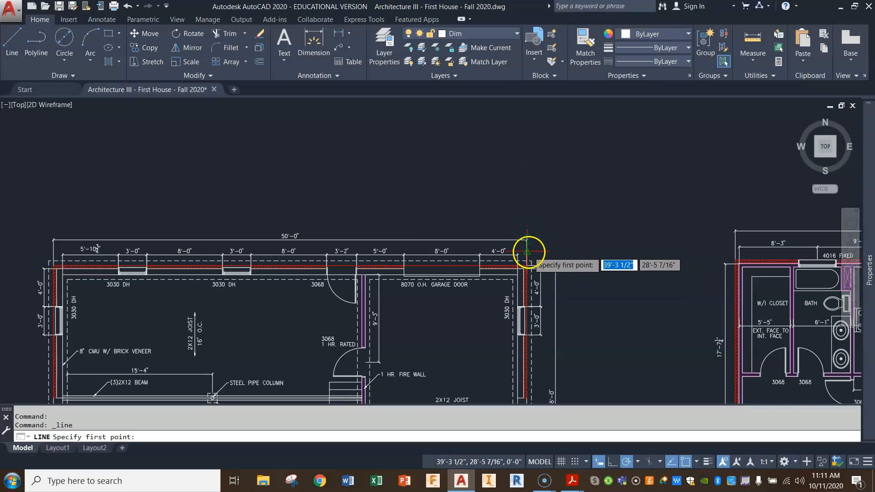
left_click(524, 207)
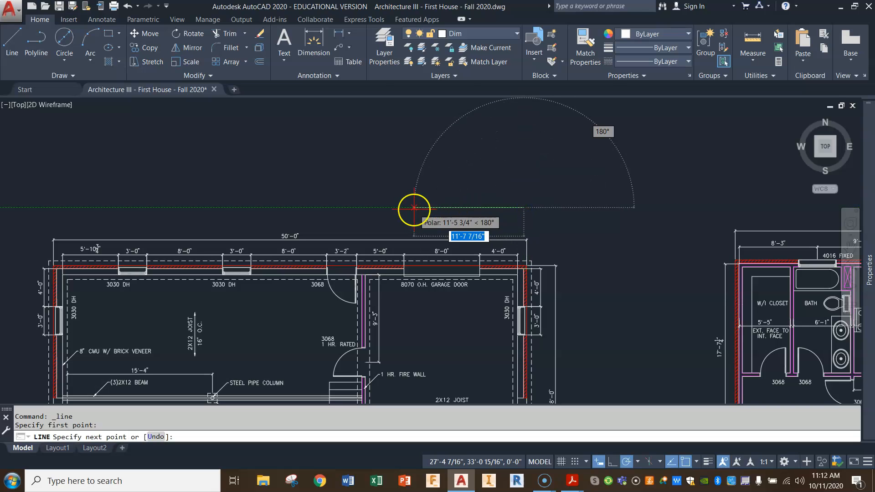
key("Escape")
key("Return")
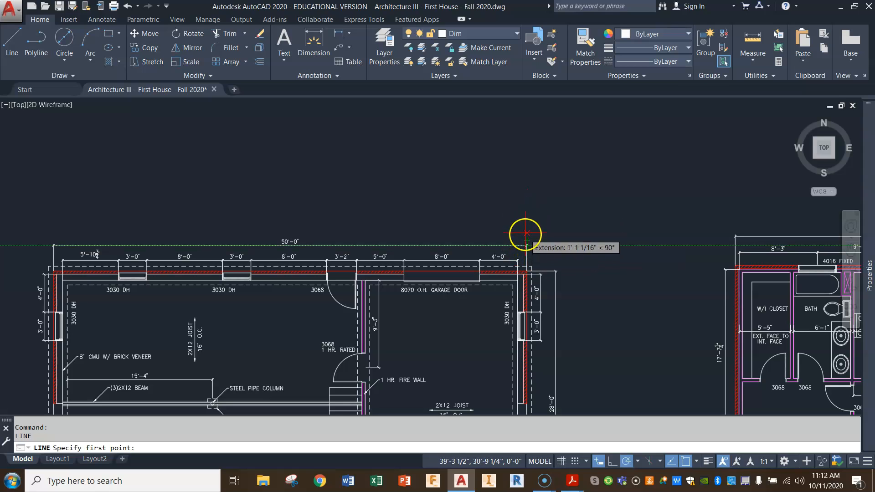
key("Escape")
key("Escape")
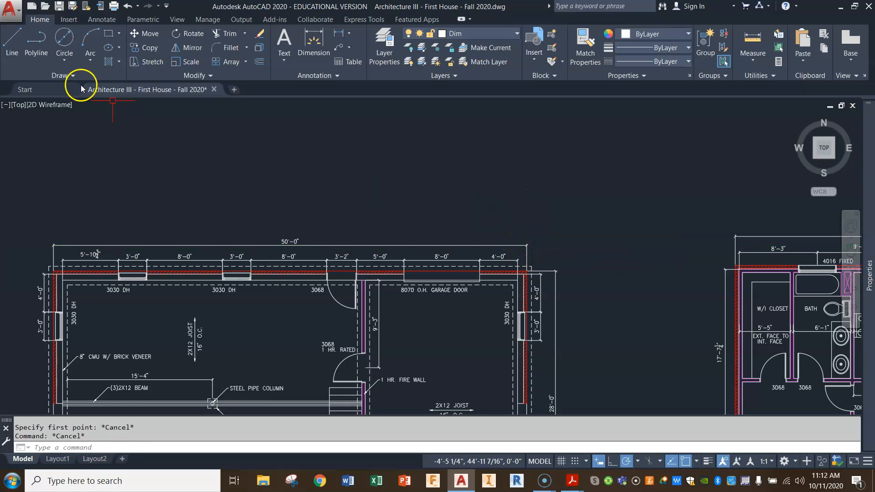
Draw a vertical line upward from the northeast garage corner, past the overall width dimension of the basement plan.
left_click(14, 37)
left_click(528, 256)
left_click(528, 206)
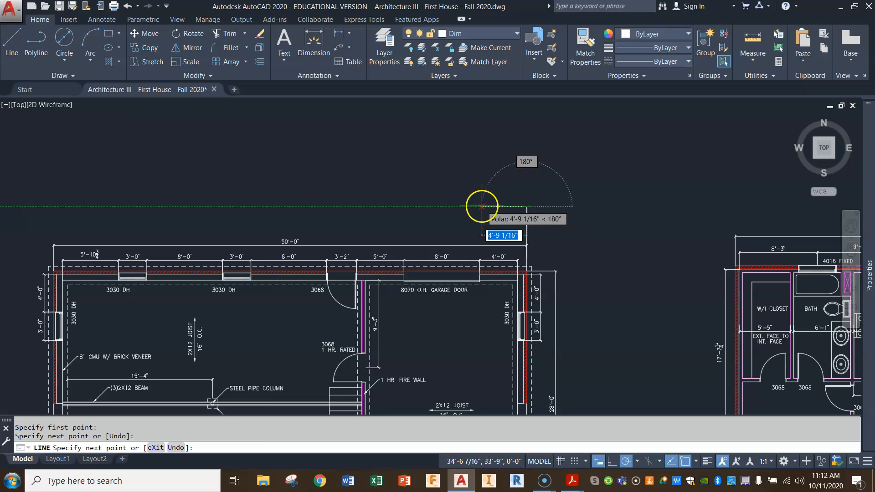
scroll(481, 206, "down", 2)
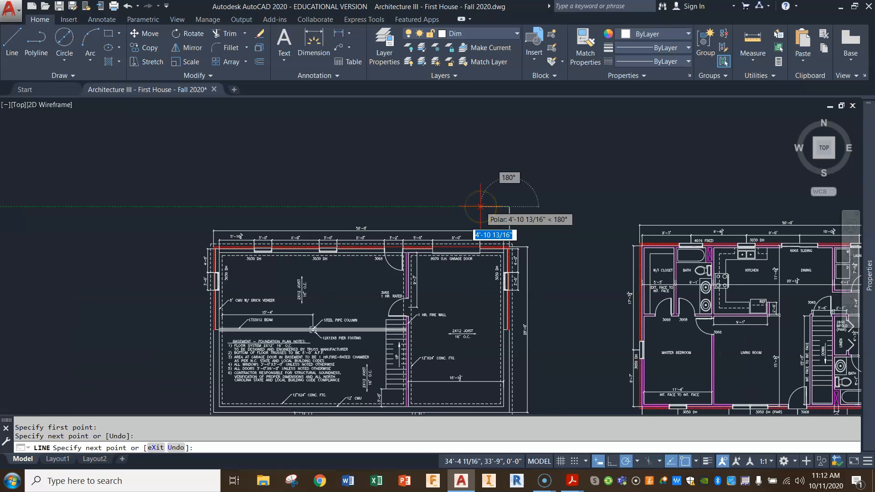
middle_click_drag(481, 207, 352, 202)
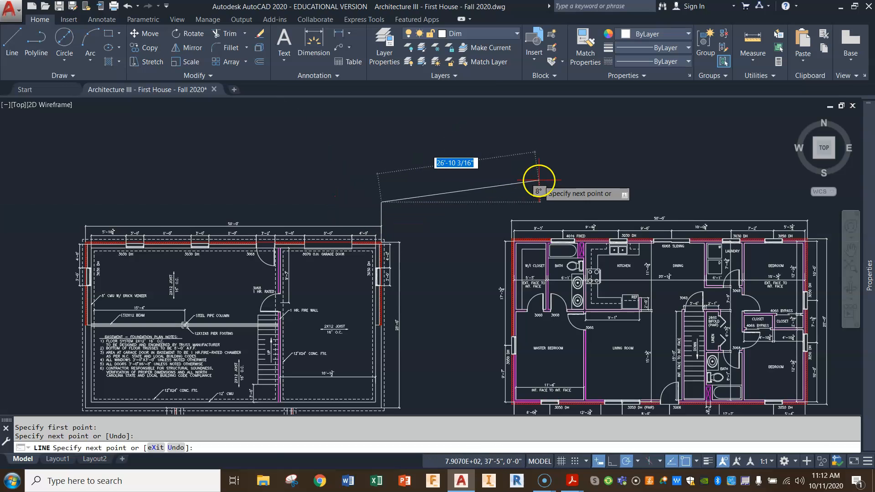
key("Escape")
middle_click_drag(766, 220, 626, 221)
scroll(605, 242, "up", 6)
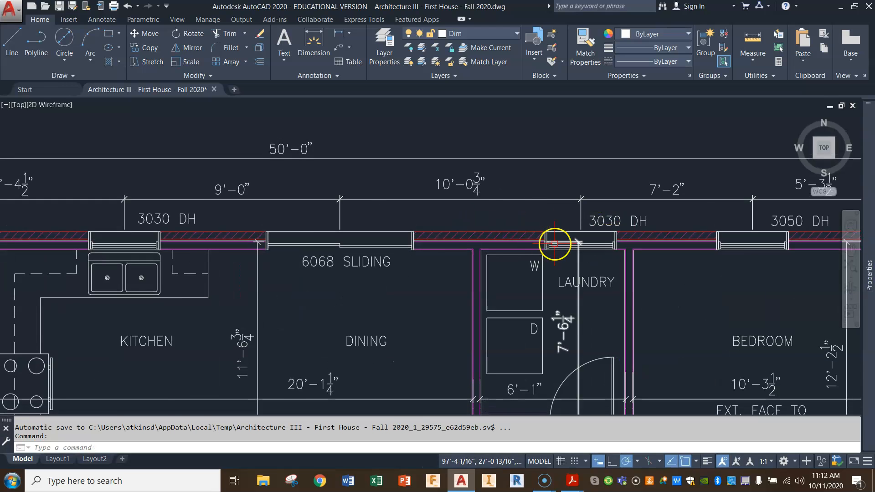
scroll(557, 242, "down", 2)
middle_click_drag(764, 288, 678, 289)
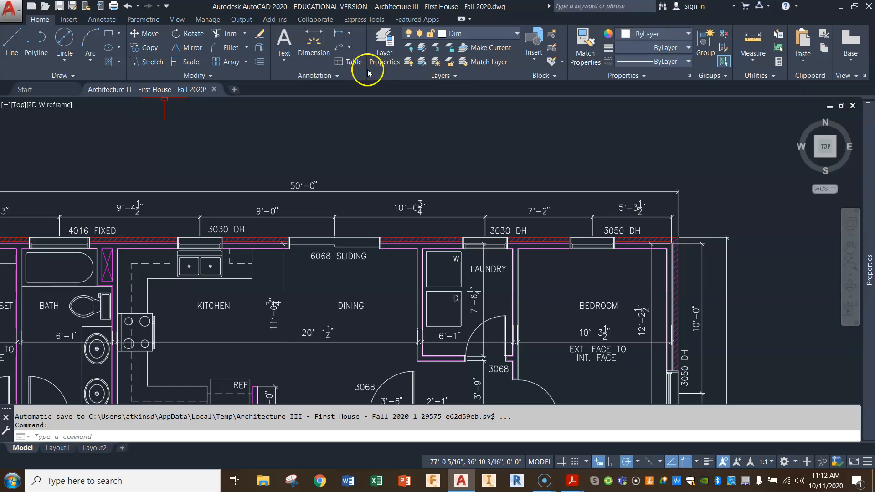
left_click(14, 39)
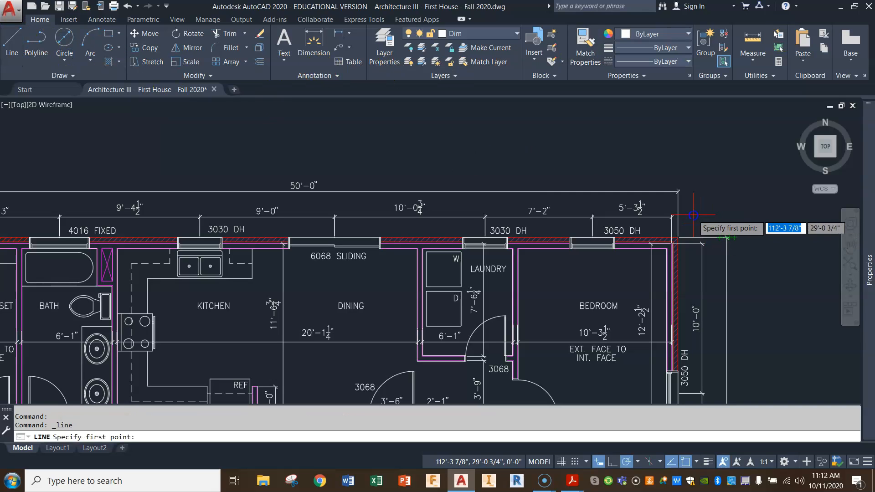
left_click(680, 210)
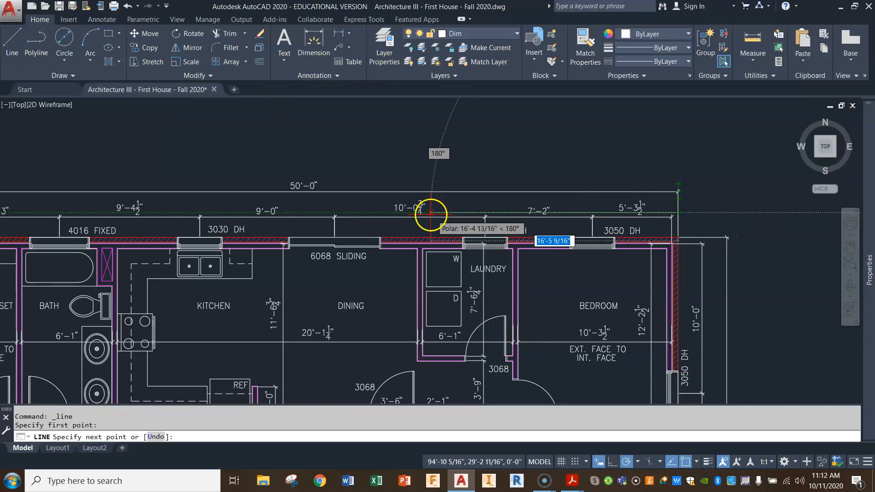
scroll(378, 209, "up", 3)
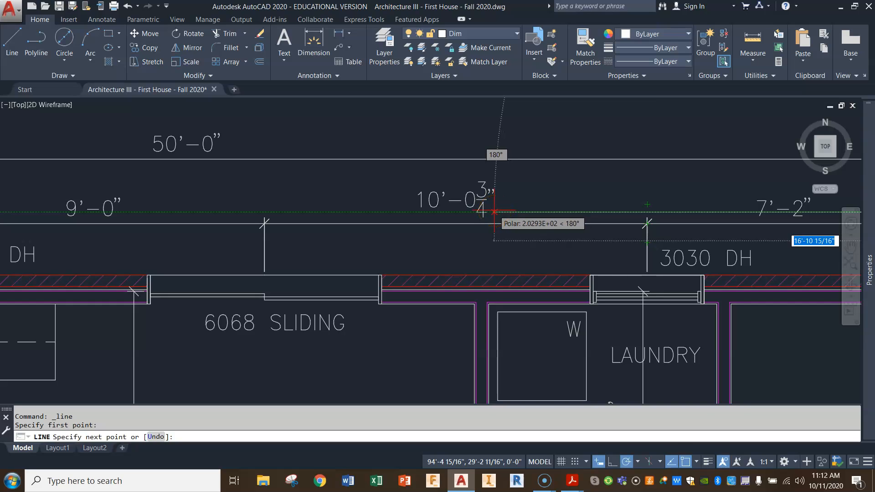
key("Escape")
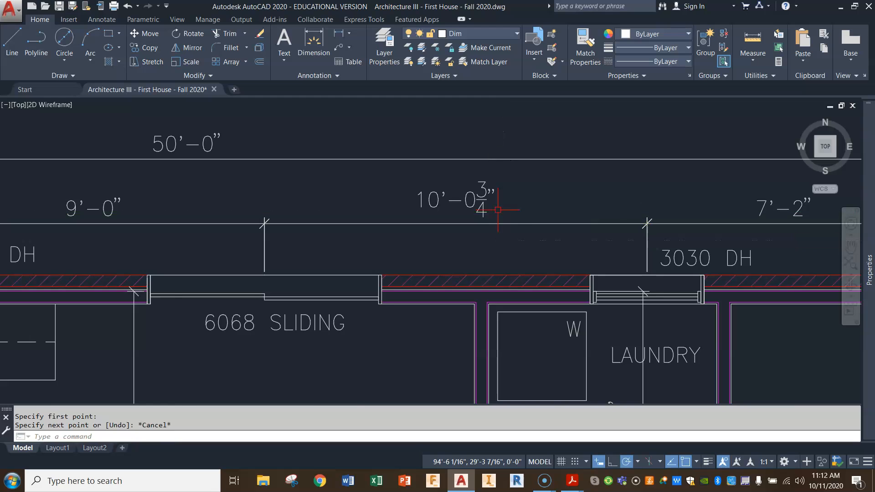
Erase the vertical line extending above the garage's northeast corner on the basement plan.
scroll(524, 207, "down", 6)
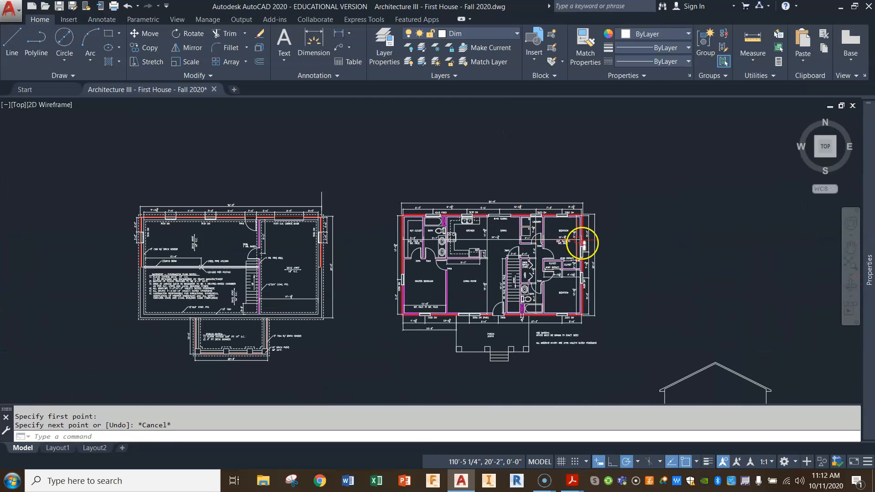
left_click(324, 195)
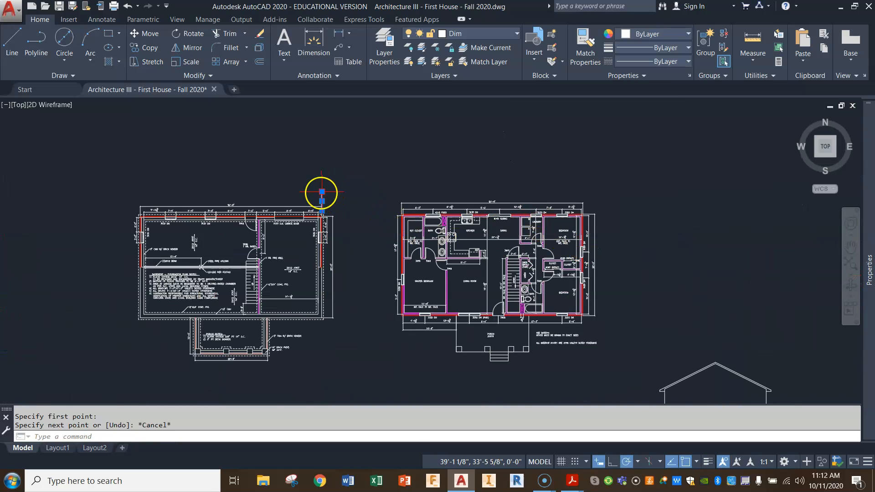
key("Delete")
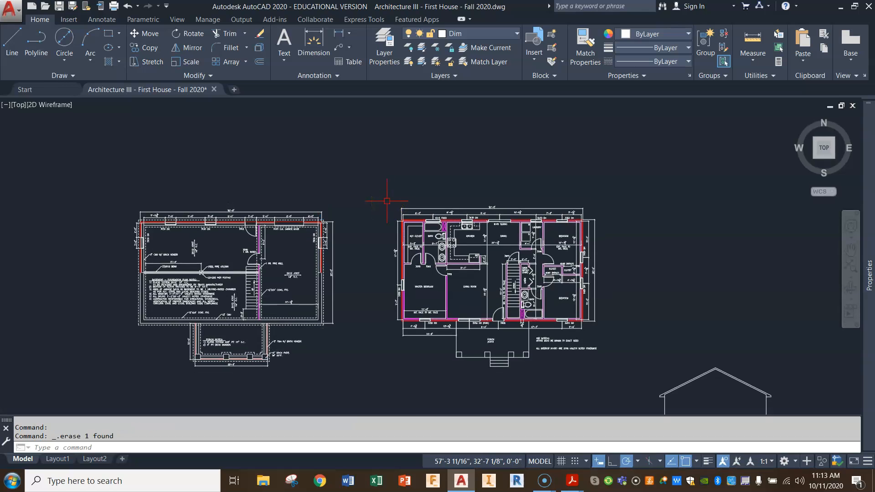
scroll(601, 325, "down", 2)
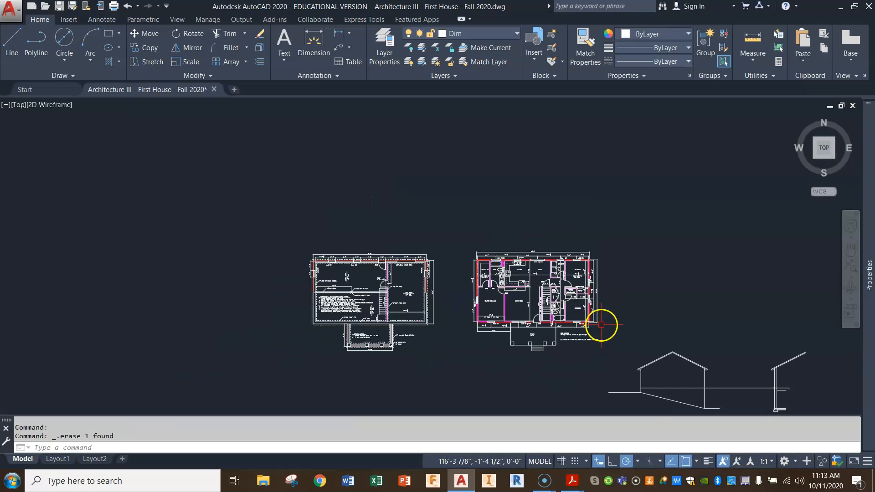
middle_click_drag(721, 348, 704, 345)
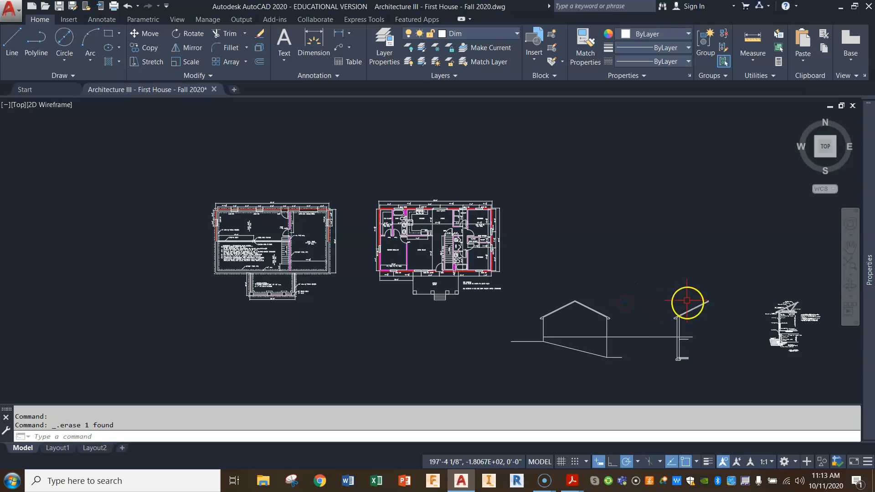
left_click_drag(625, 326, 568, 325)
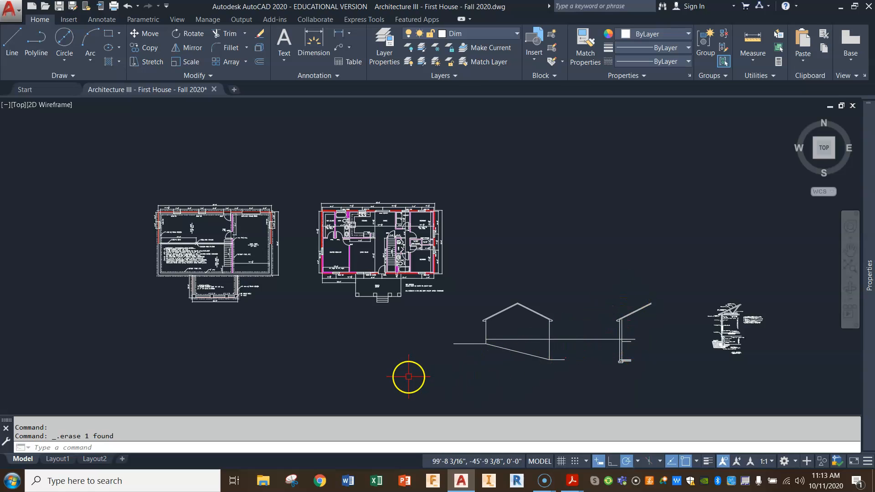
mouse_move(540, 483)
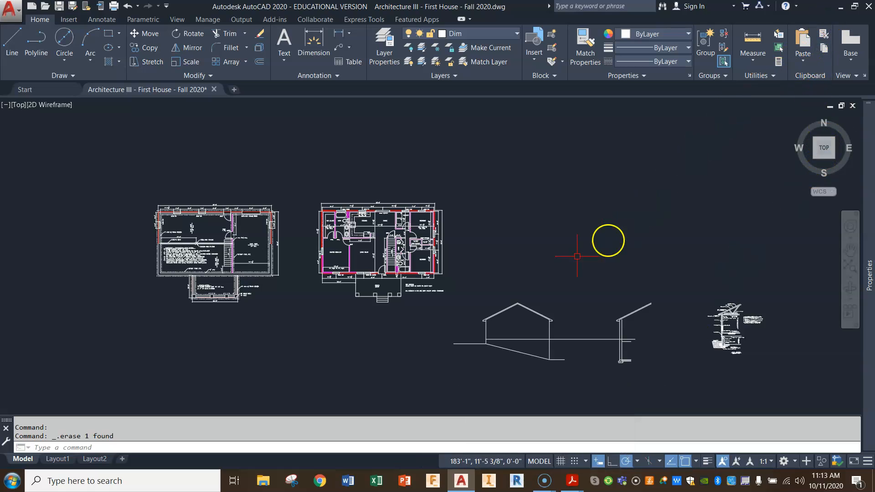
key("Return")
key("Escape")
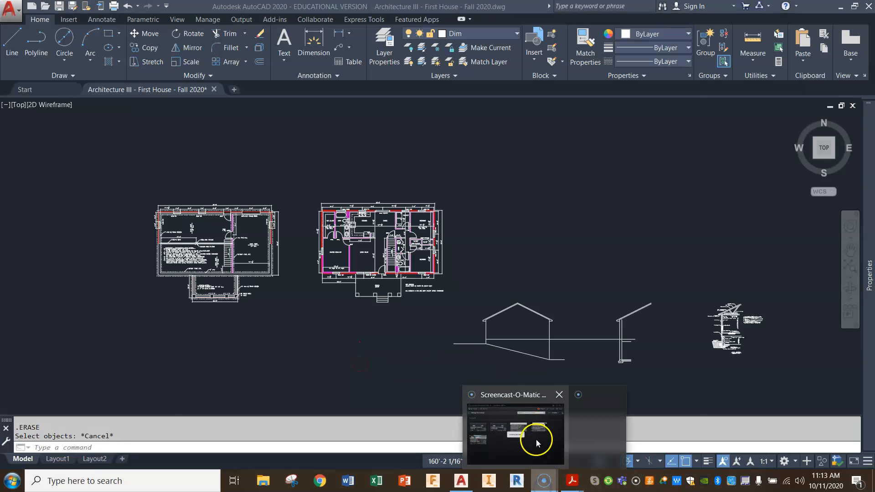
left_click(536, 439)
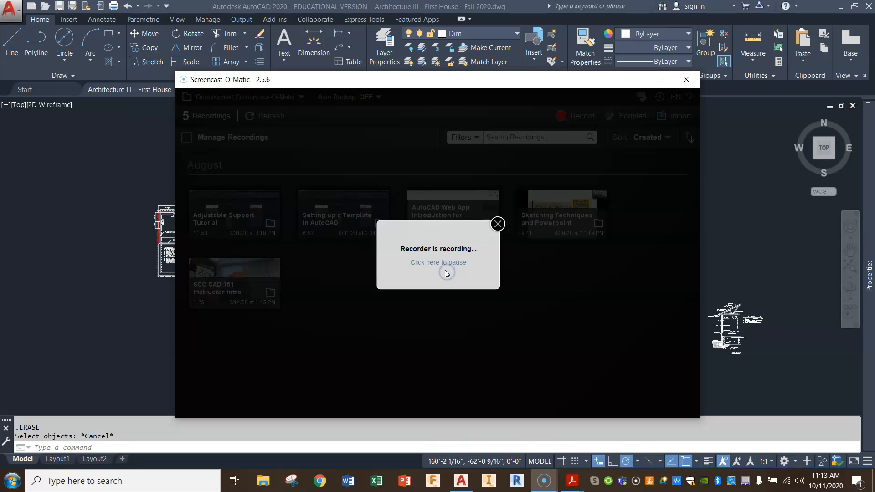